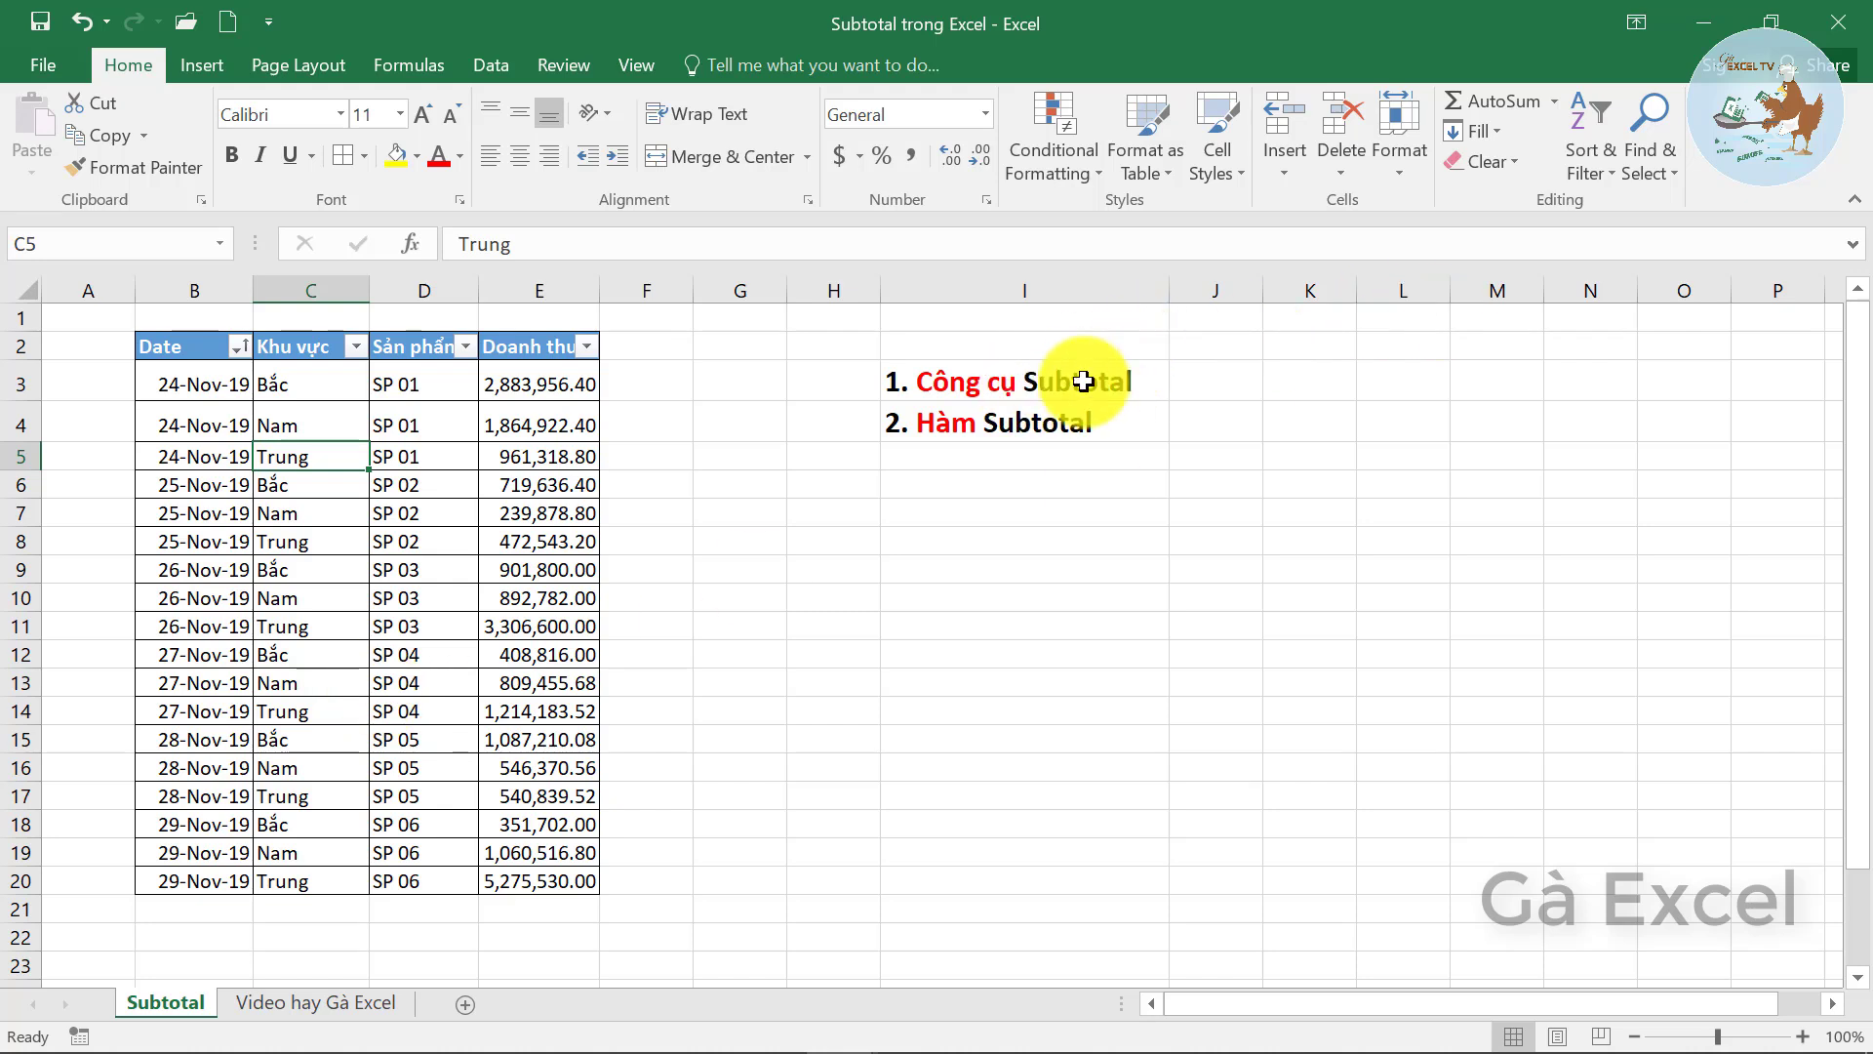
# - Point out the Subtotal tool and function topics, then switch to the 'Video hay Gà Excel' sheet
pyautogui.click(1077, 379)
pyautogui.click(1061, 429)
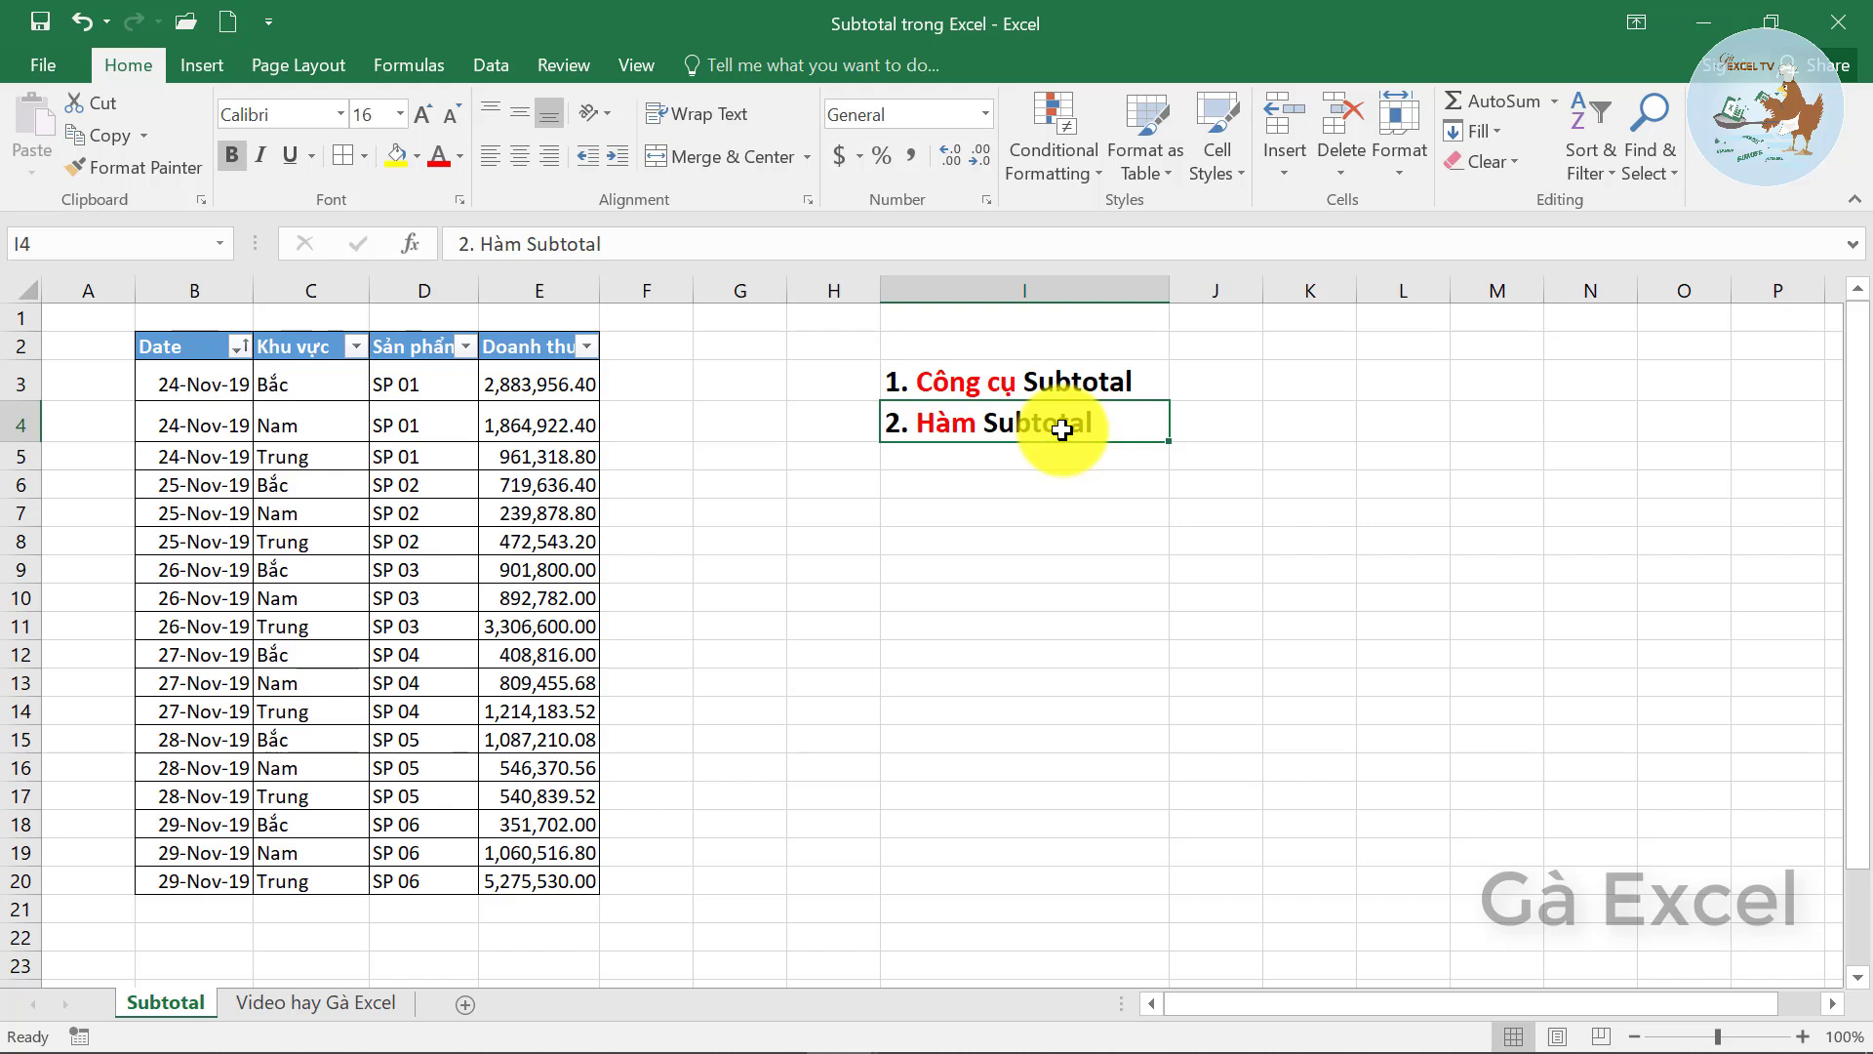
pyautogui.click(332, 543)
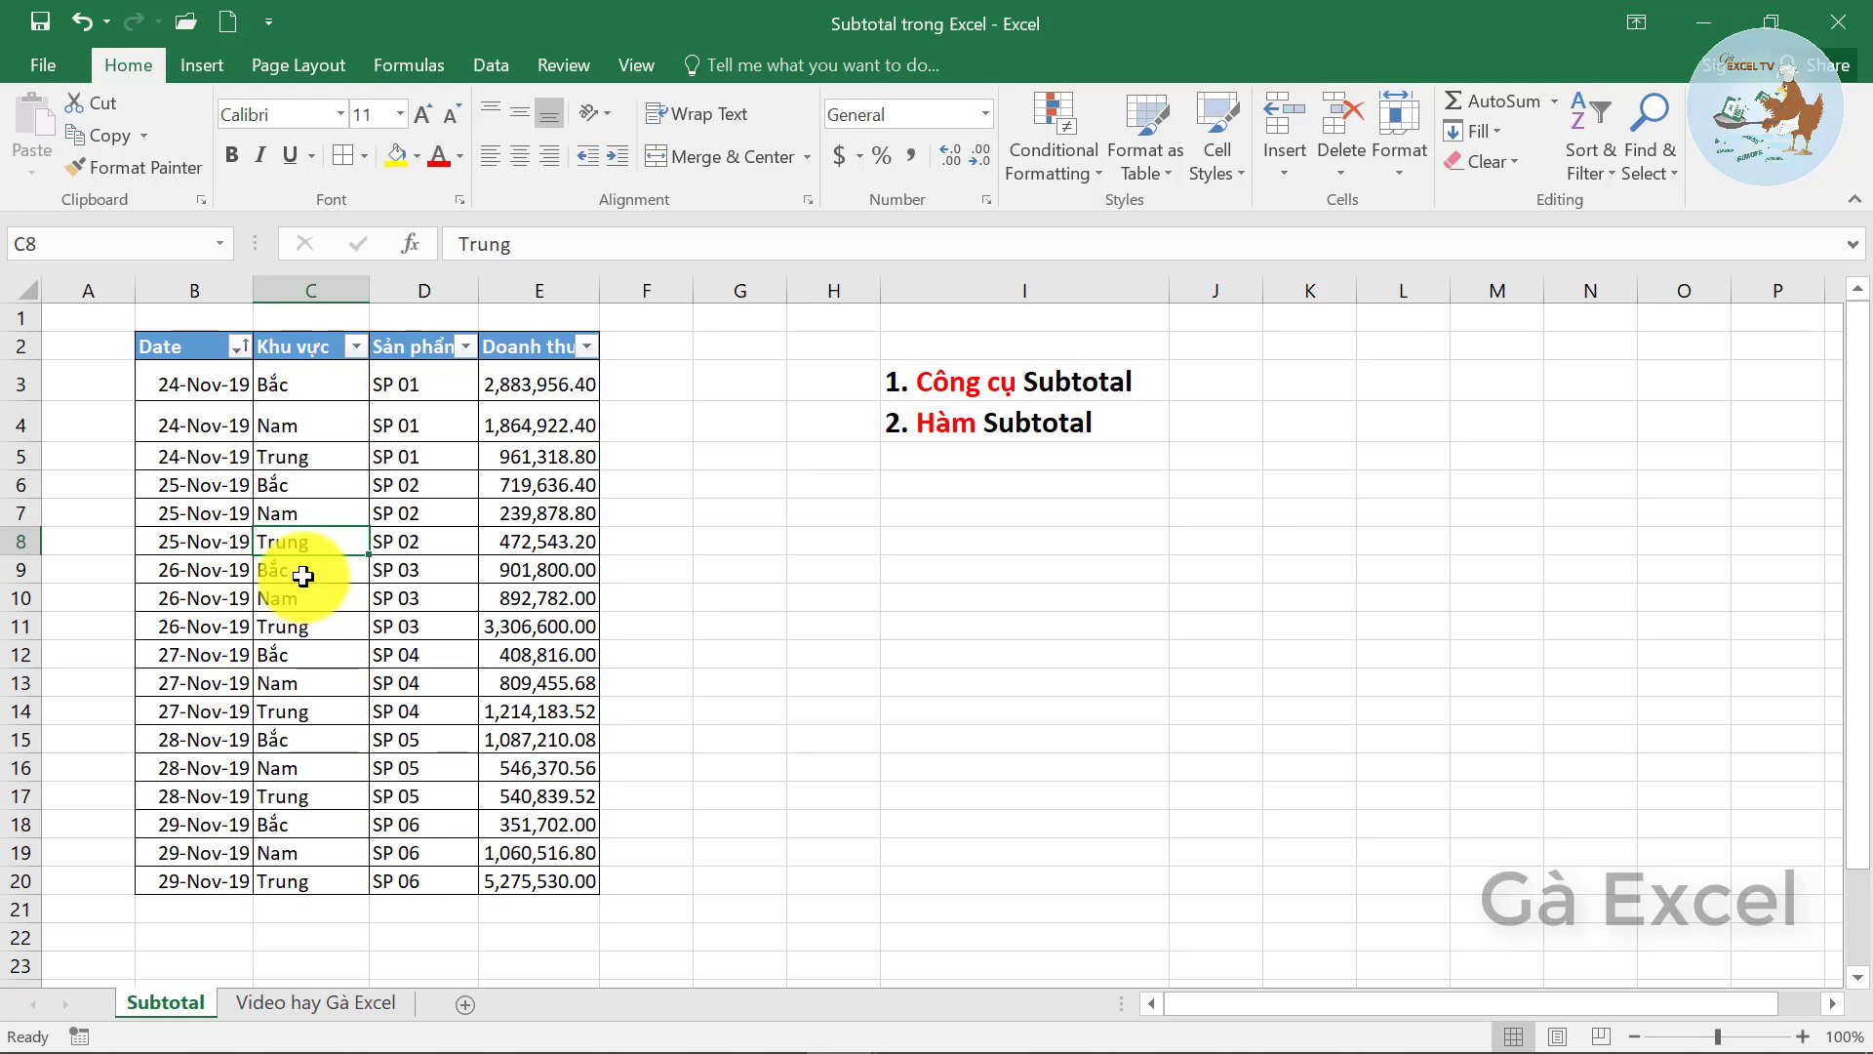
pyautogui.click(316, 1002)
# - Browse the video titles, including Top 25 thủ thuật nâng cao, then return to the Subtotal sheet
pyautogui.click(292, 619)
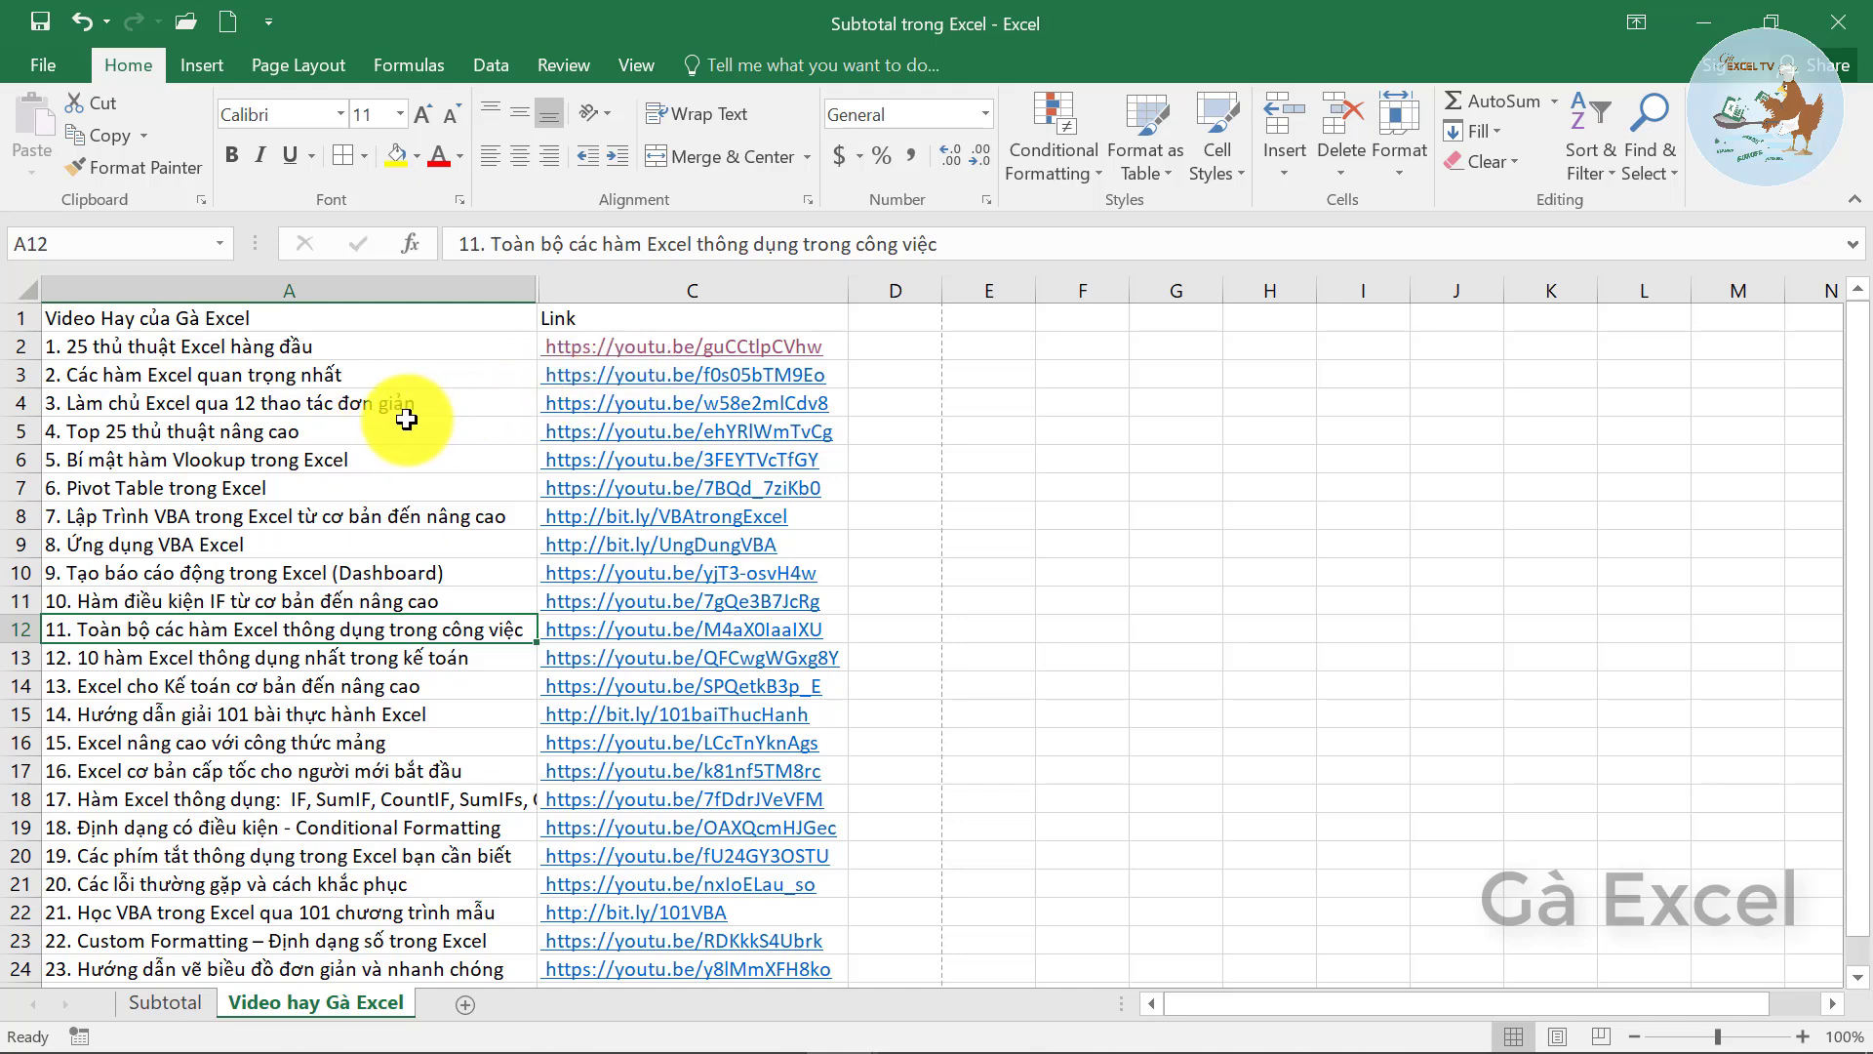
pyautogui.click(338, 431)
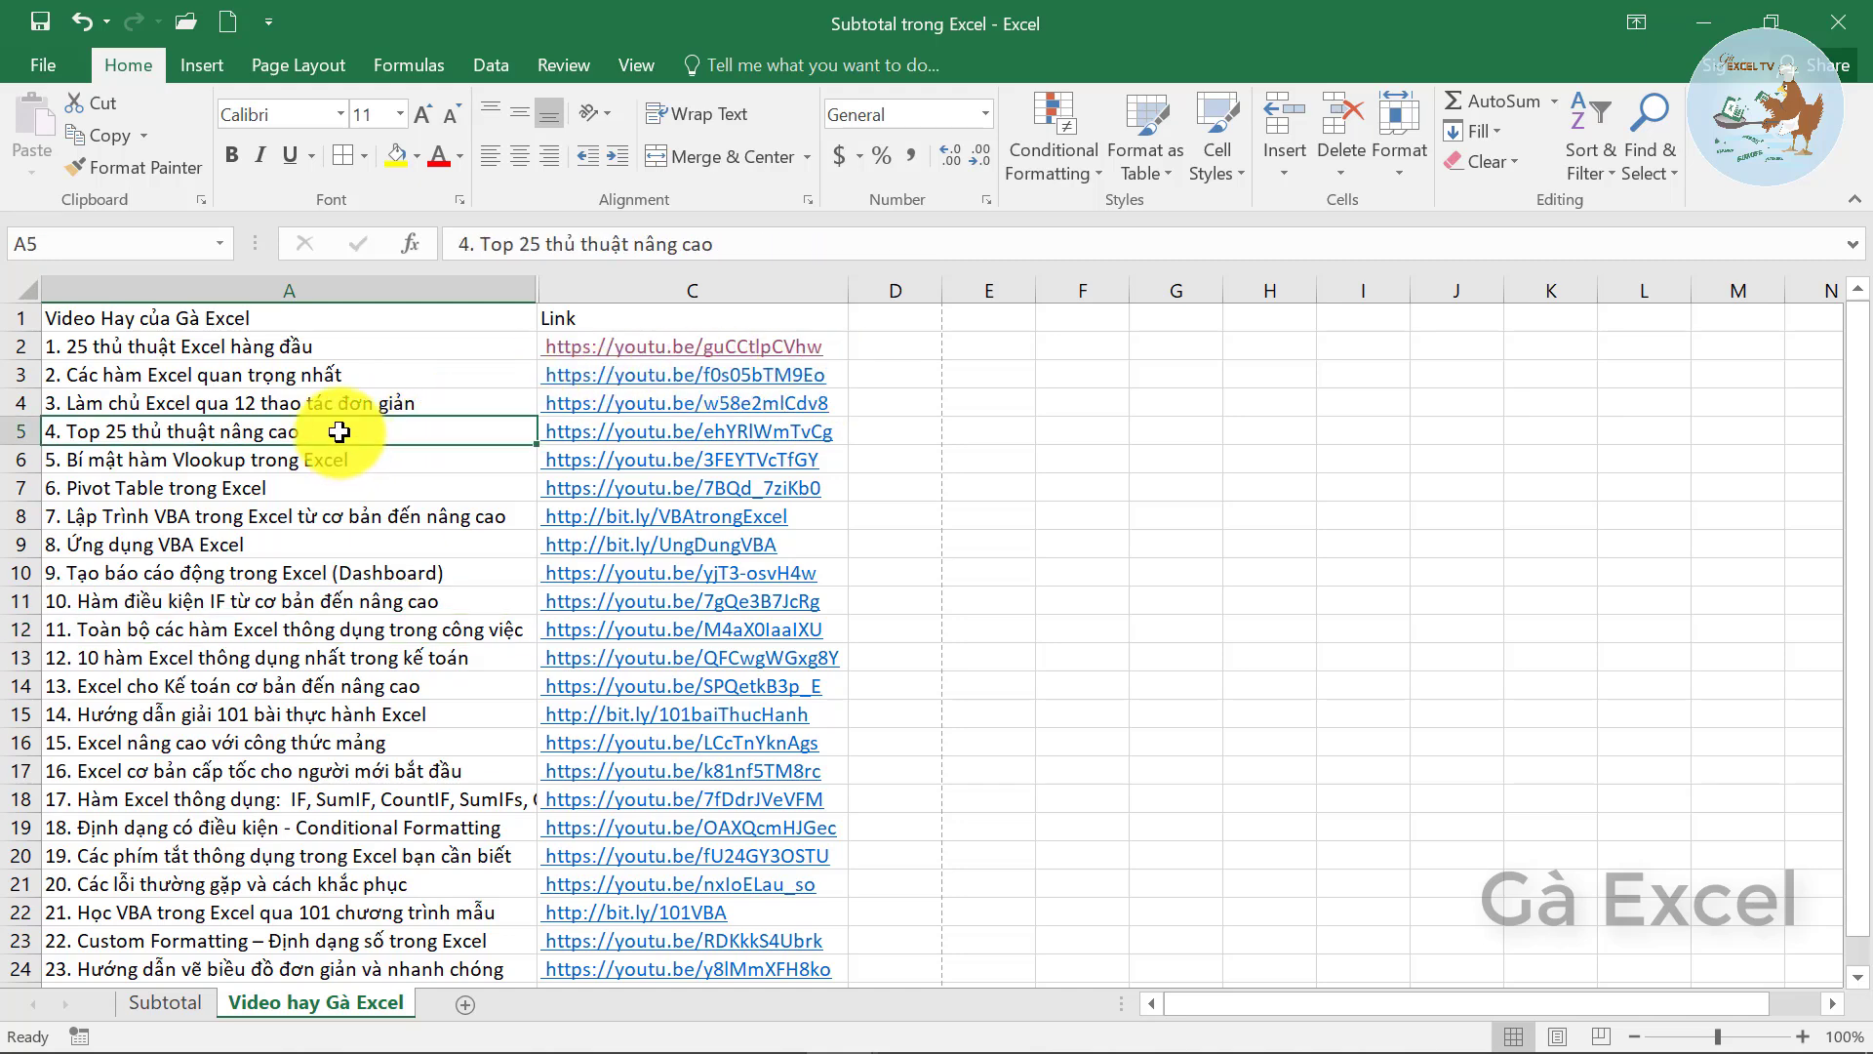
pyautogui.click(166, 1003)
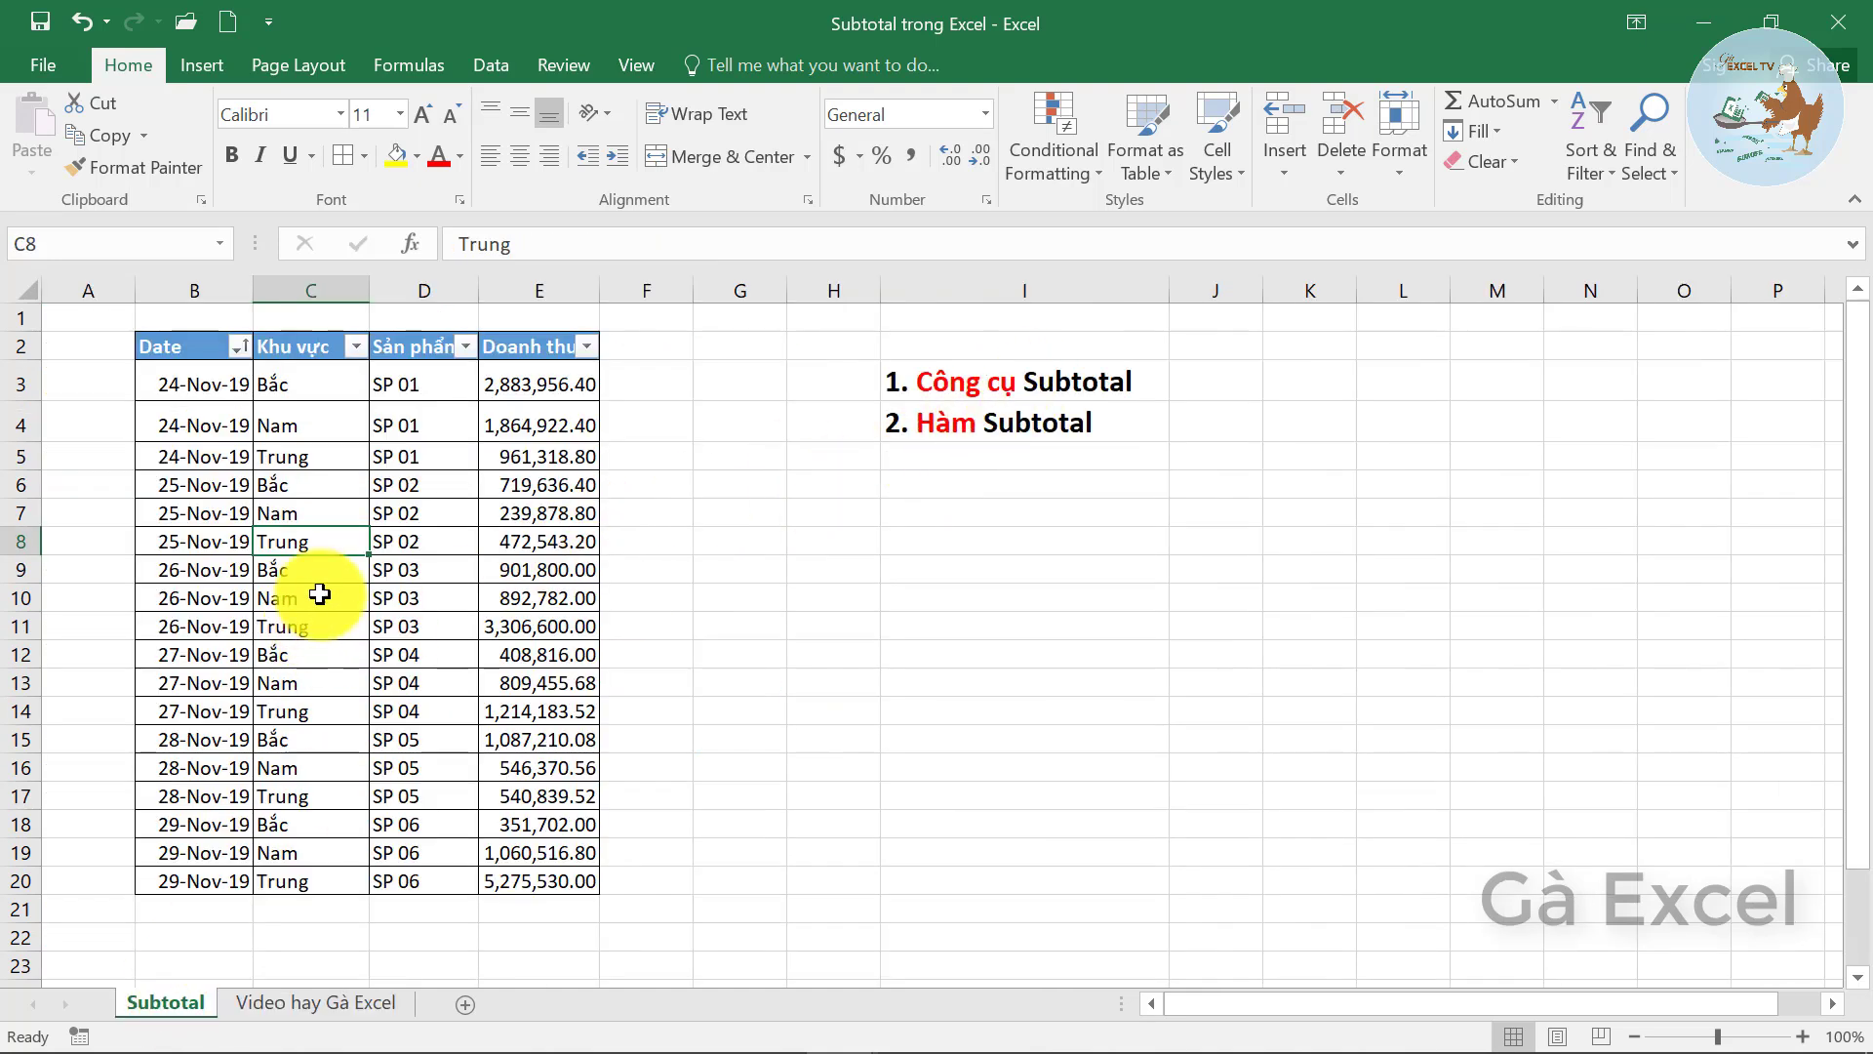
pyautogui.click(190, 347)
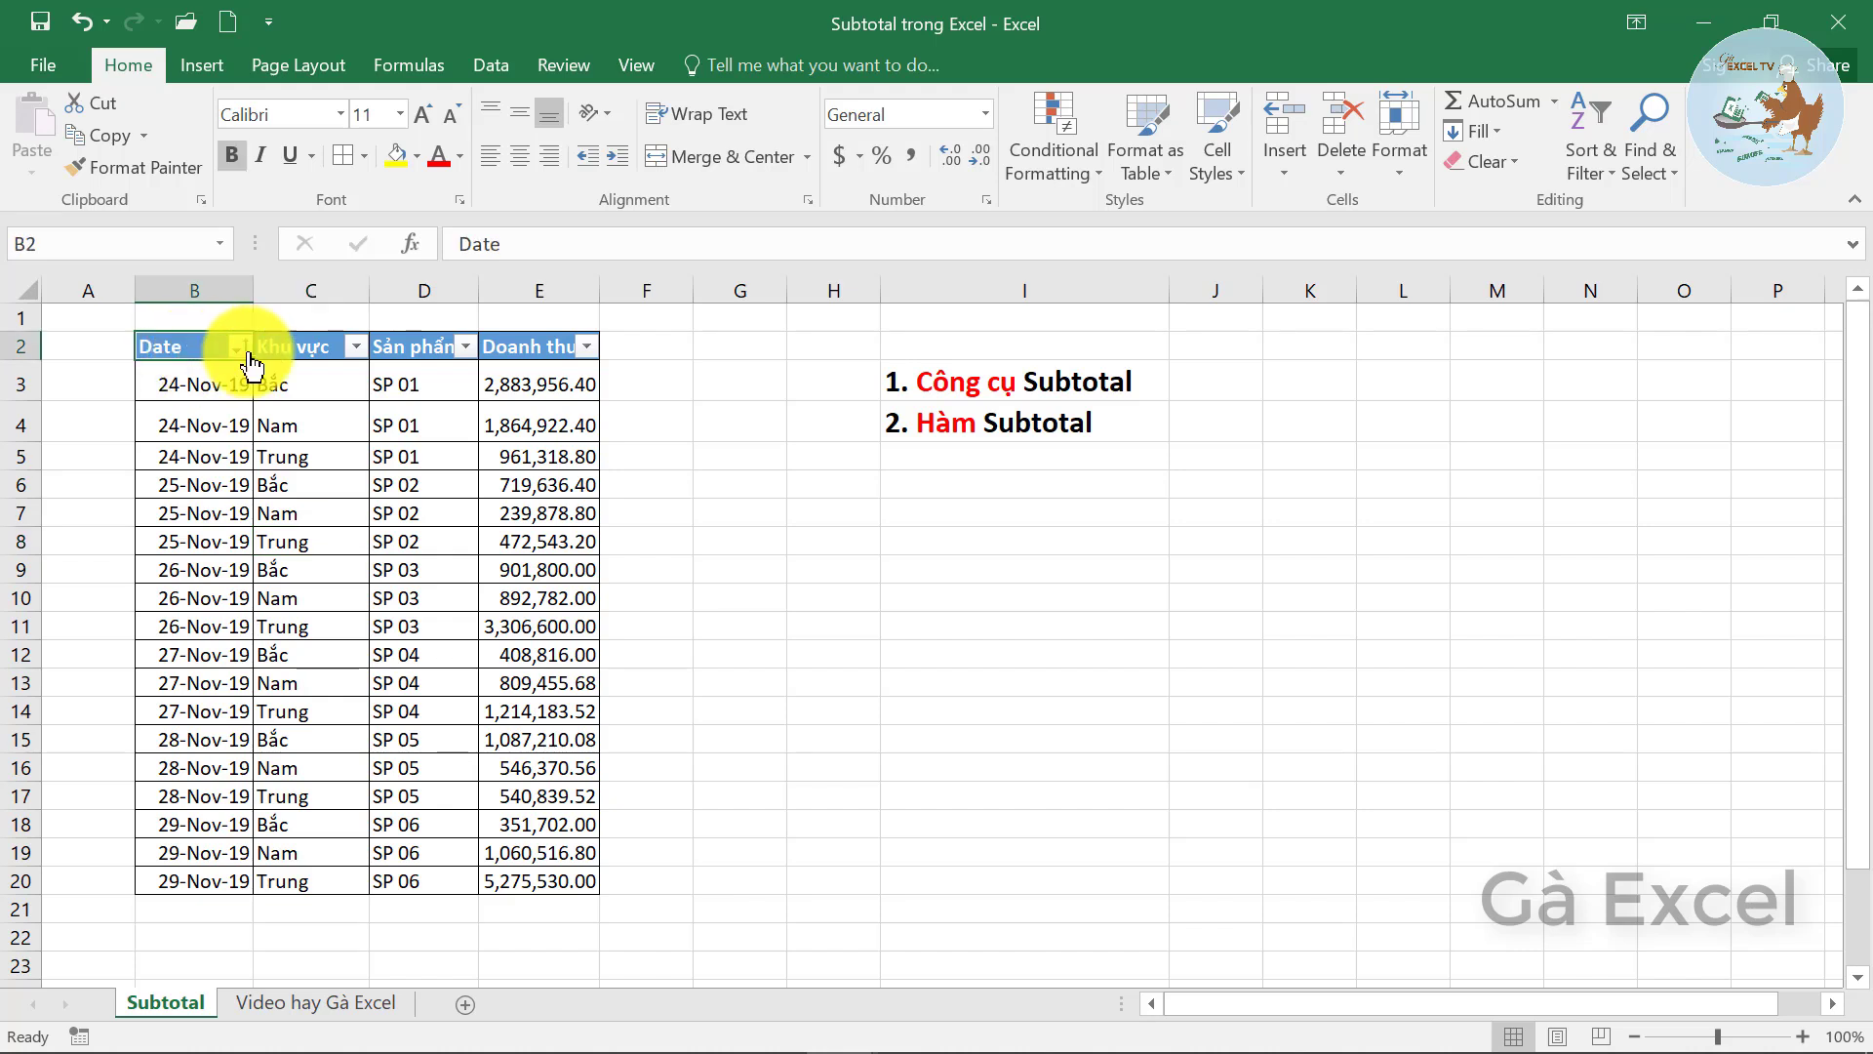
pyautogui.click(324, 347)
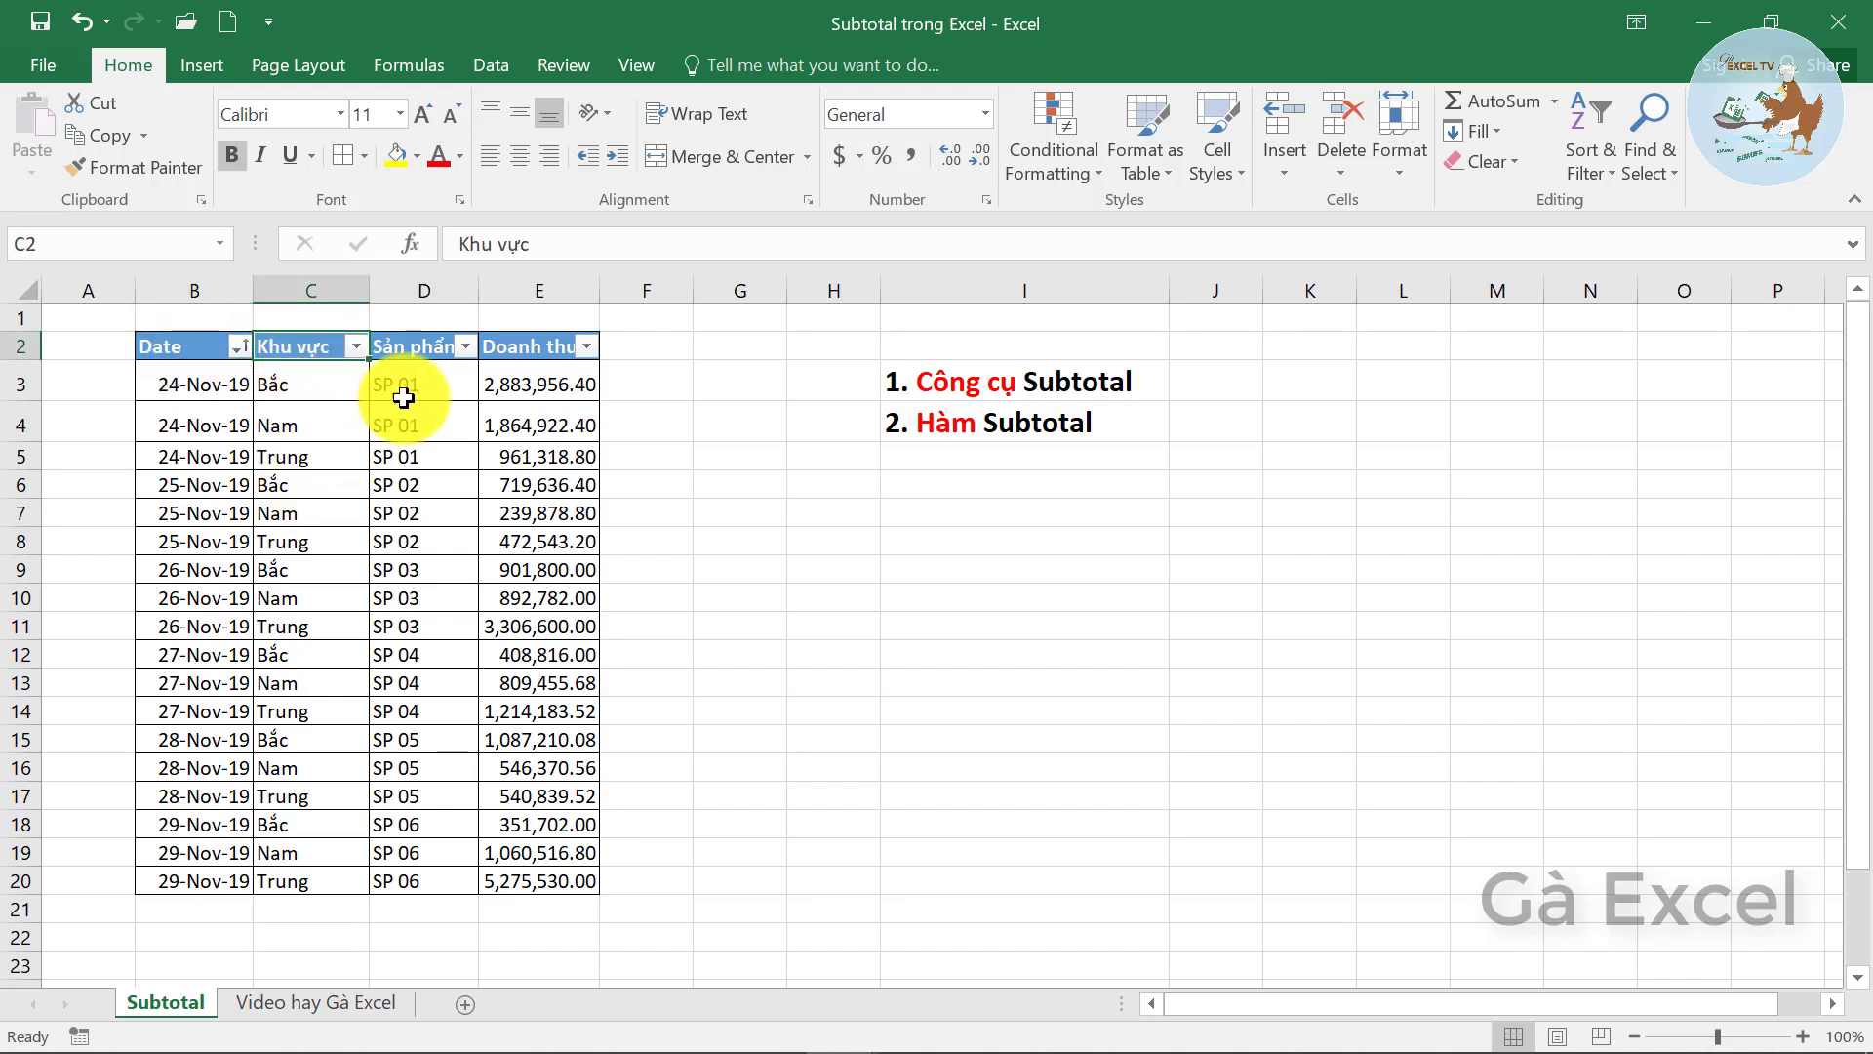
pyautogui.click(436, 348)
pyautogui.click(537, 347)
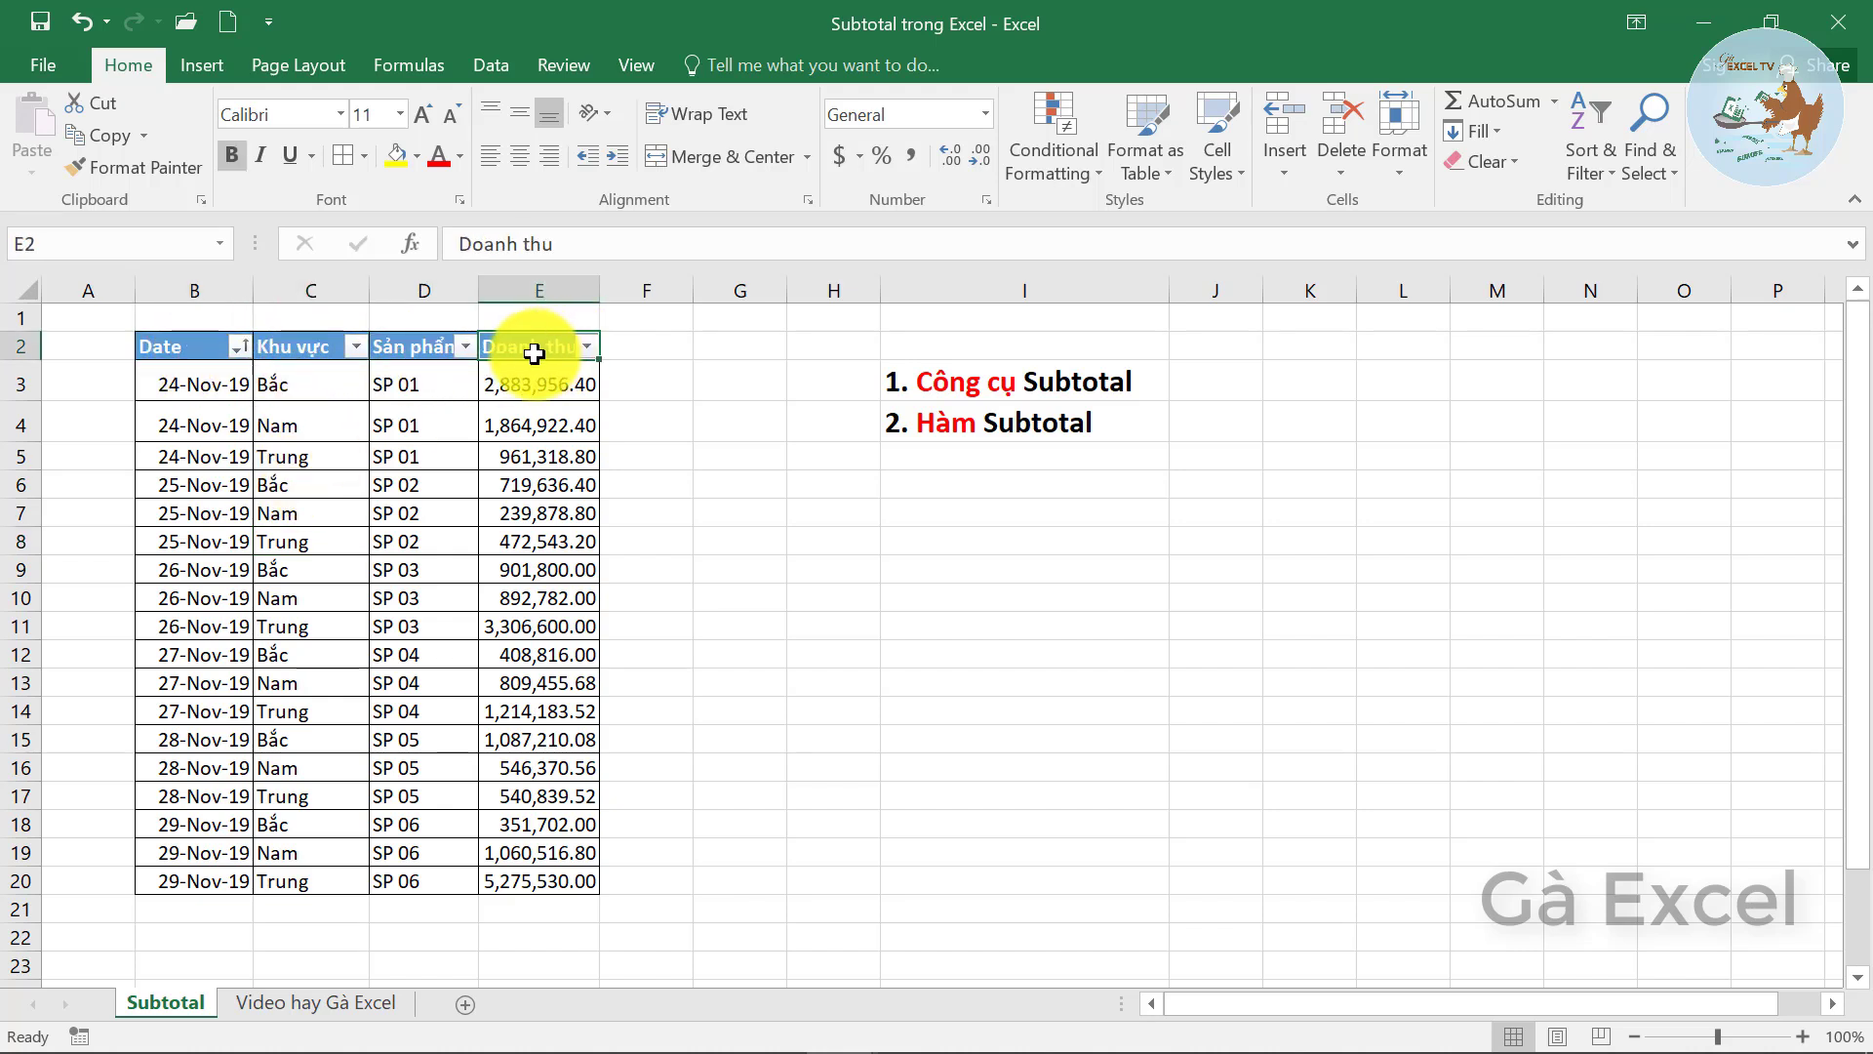
pyautogui.click(291, 510)
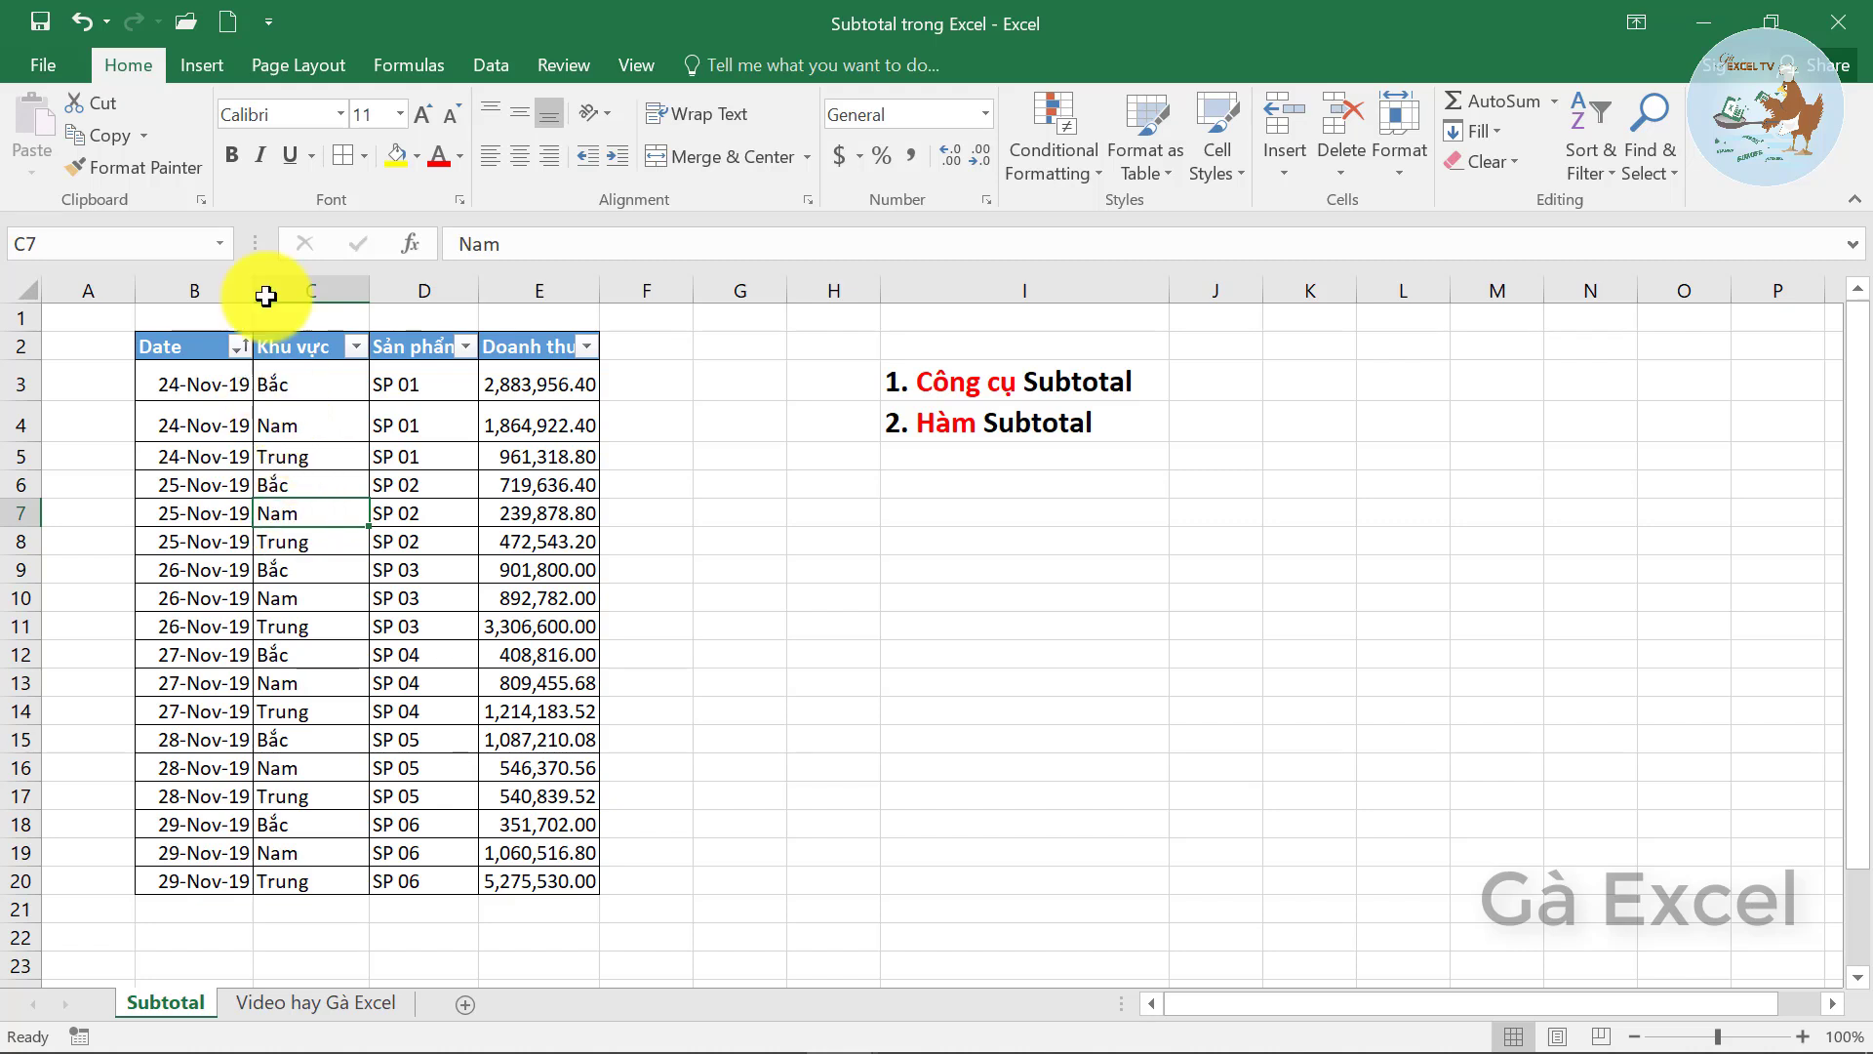
# - Sort the table A to Z on Khu vực, grouping the Bắc, Nam and Trung rows
pyautogui.click(1590, 176)
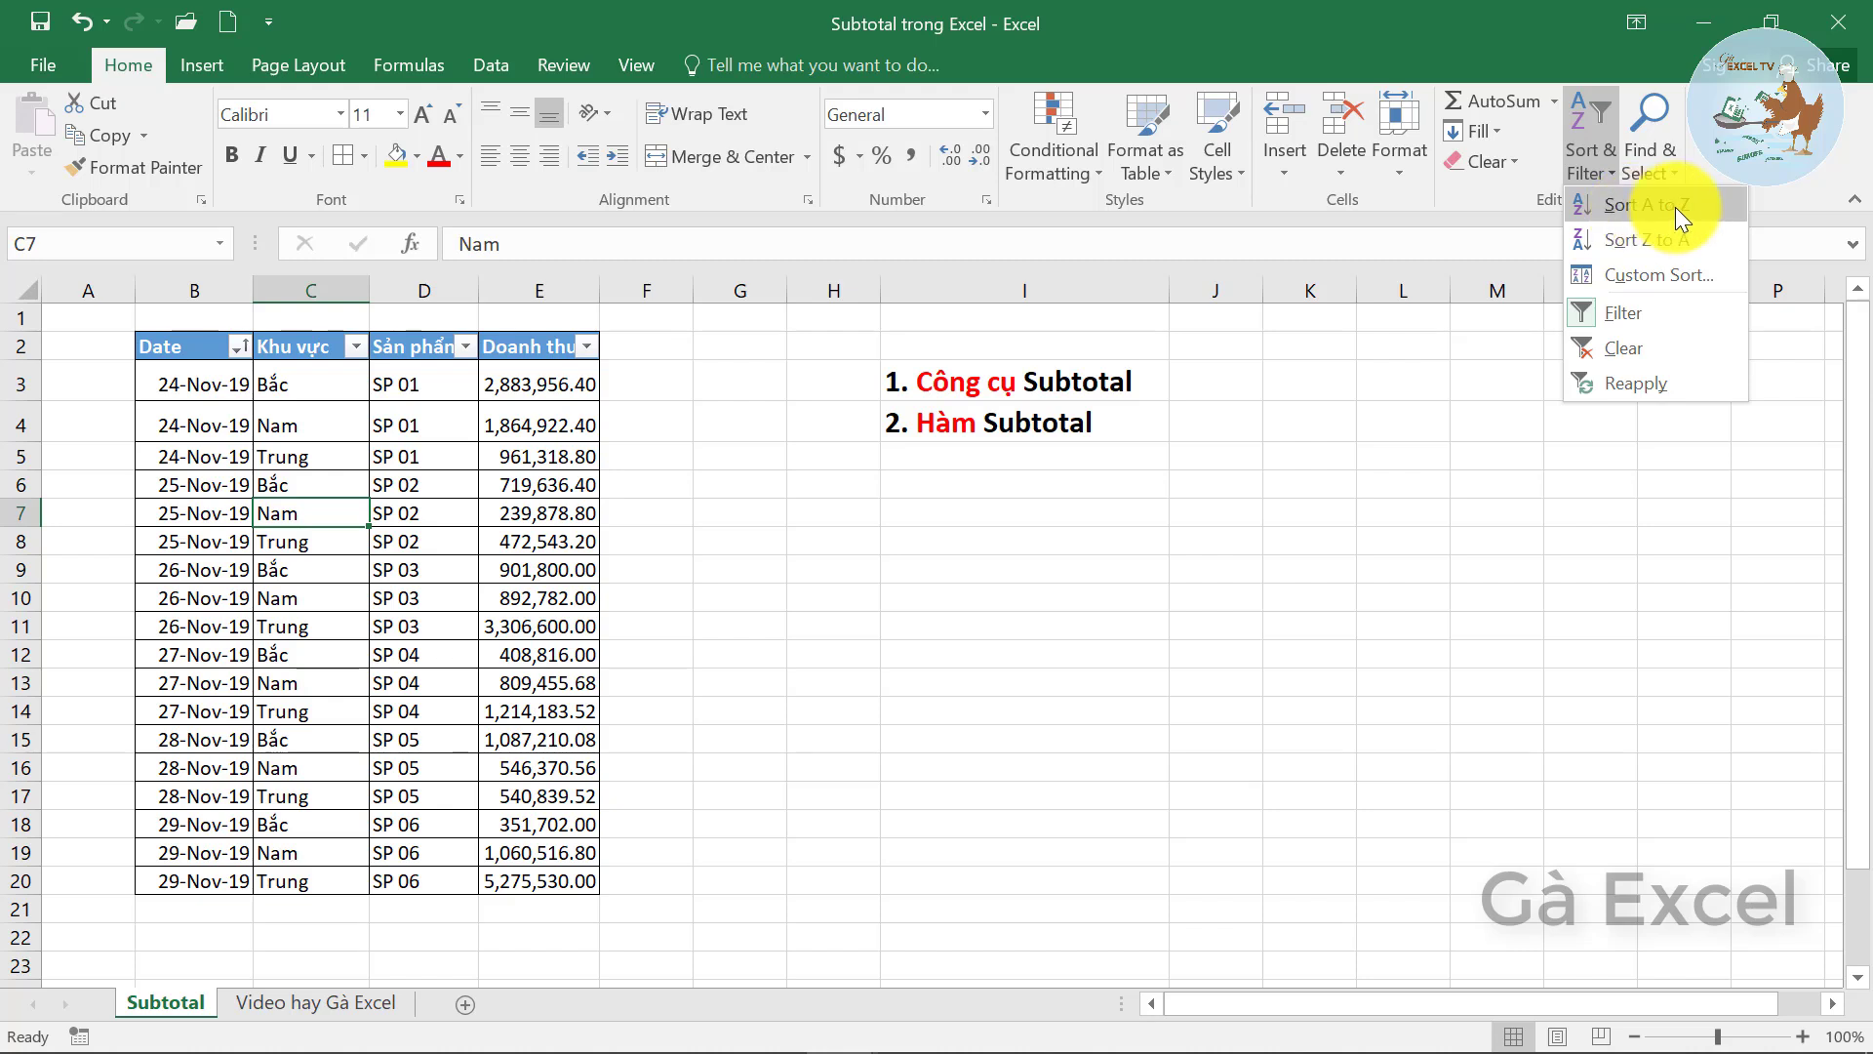
pyautogui.click(292, 511)
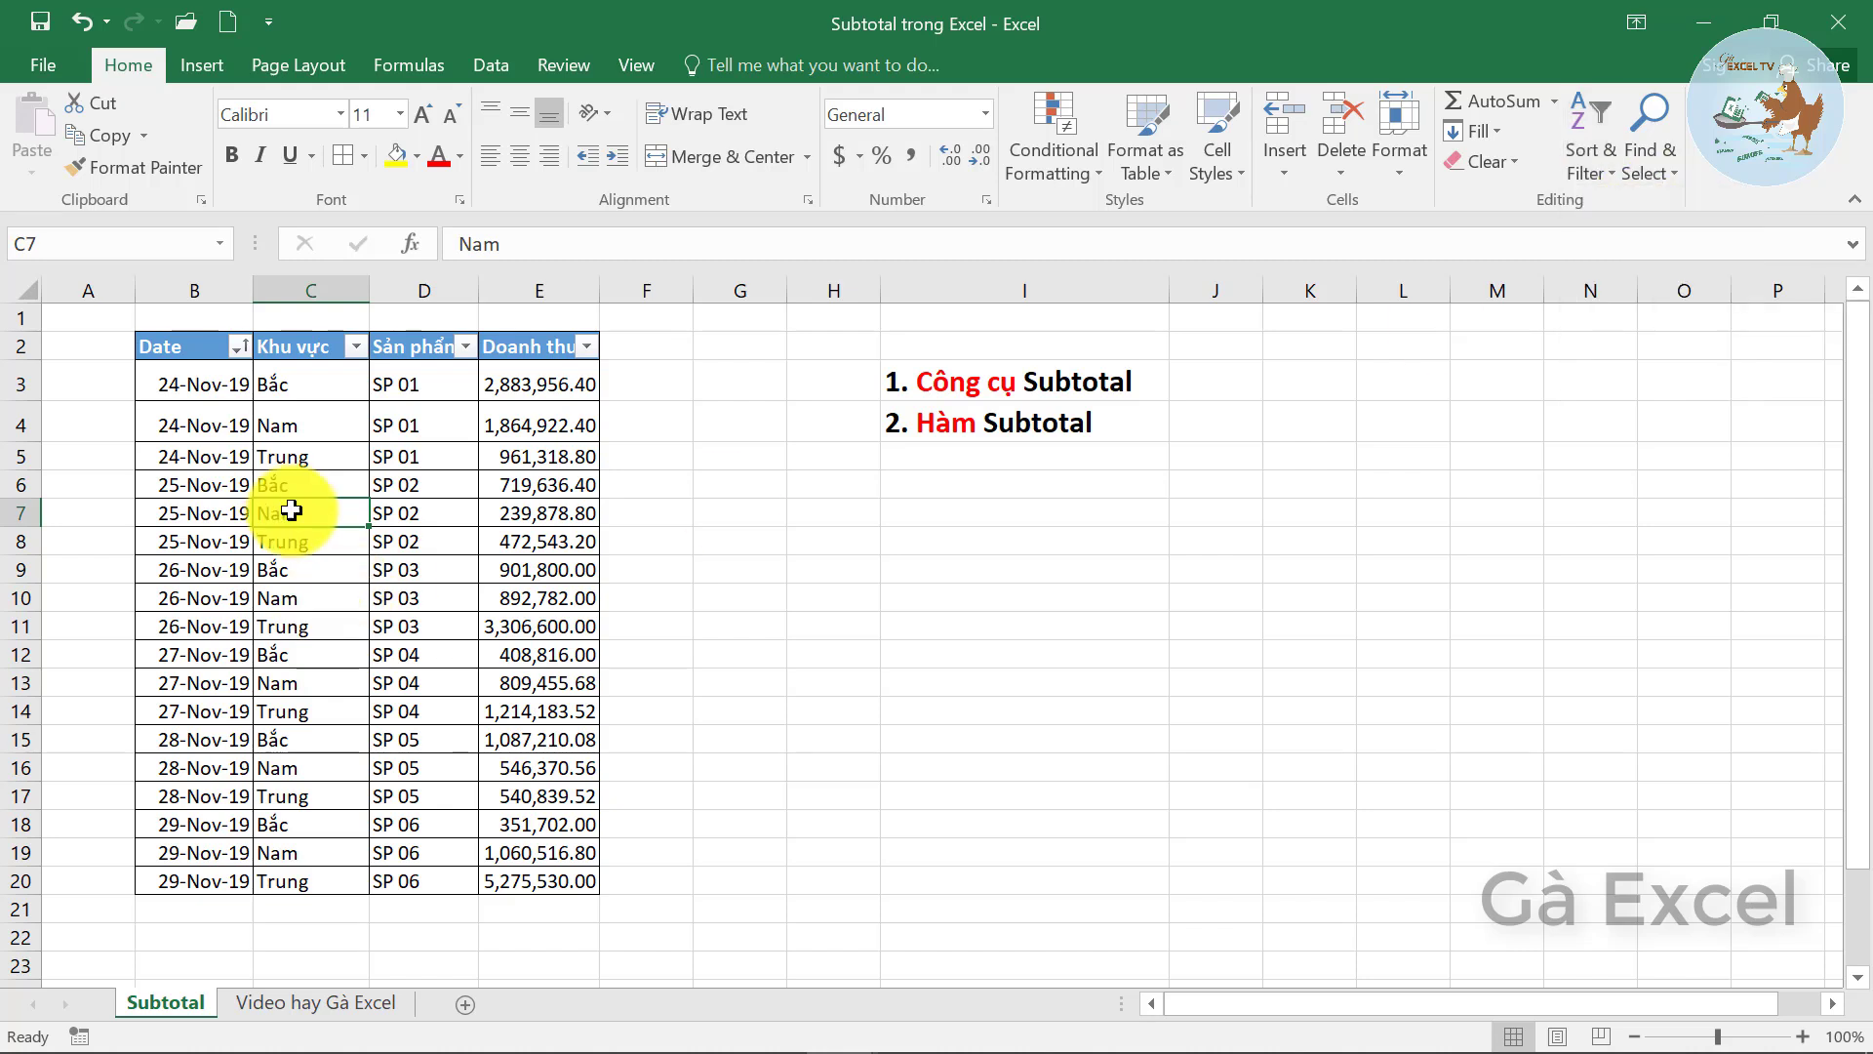
pyautogui.rightClick(291, 512)
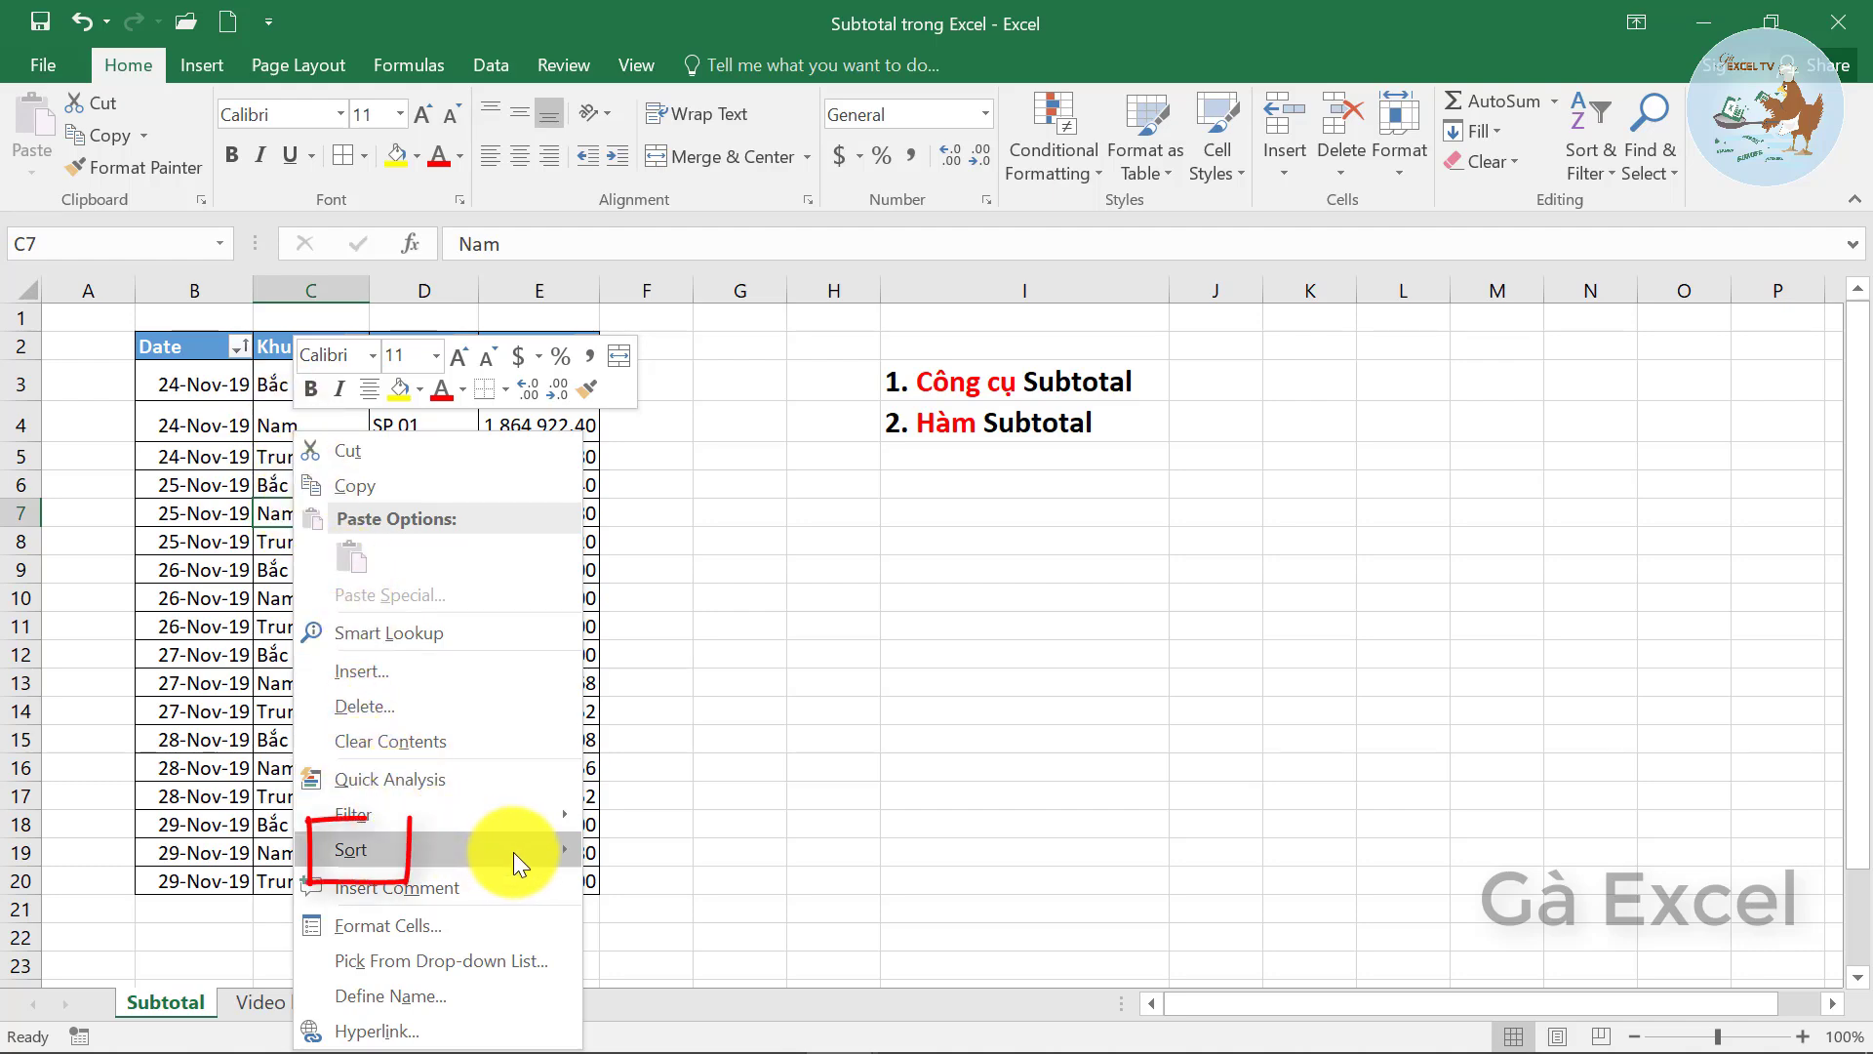
pyautogui.moveTo(439, 851)
pyautogui.click(644, 852)
pyautogui.click(299, 386)
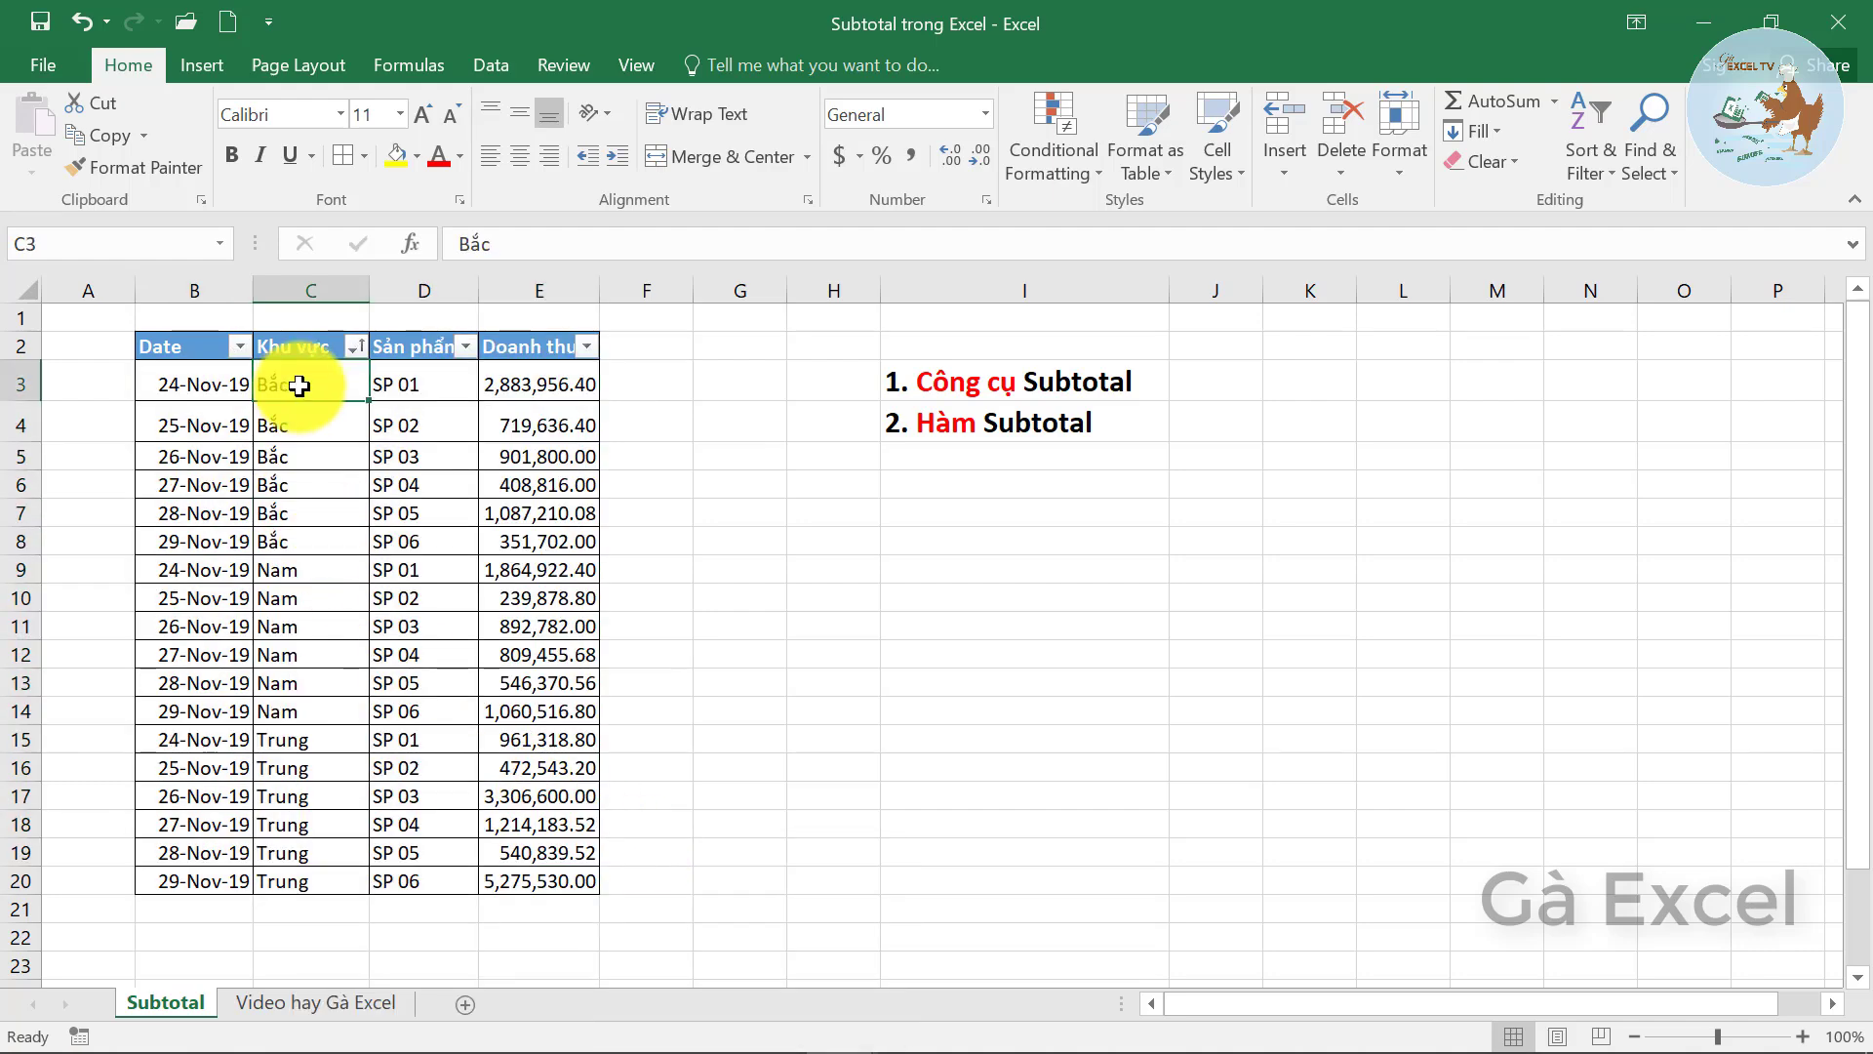
pyautogui.click(293, 652)
pyautogui.click(315, 773)
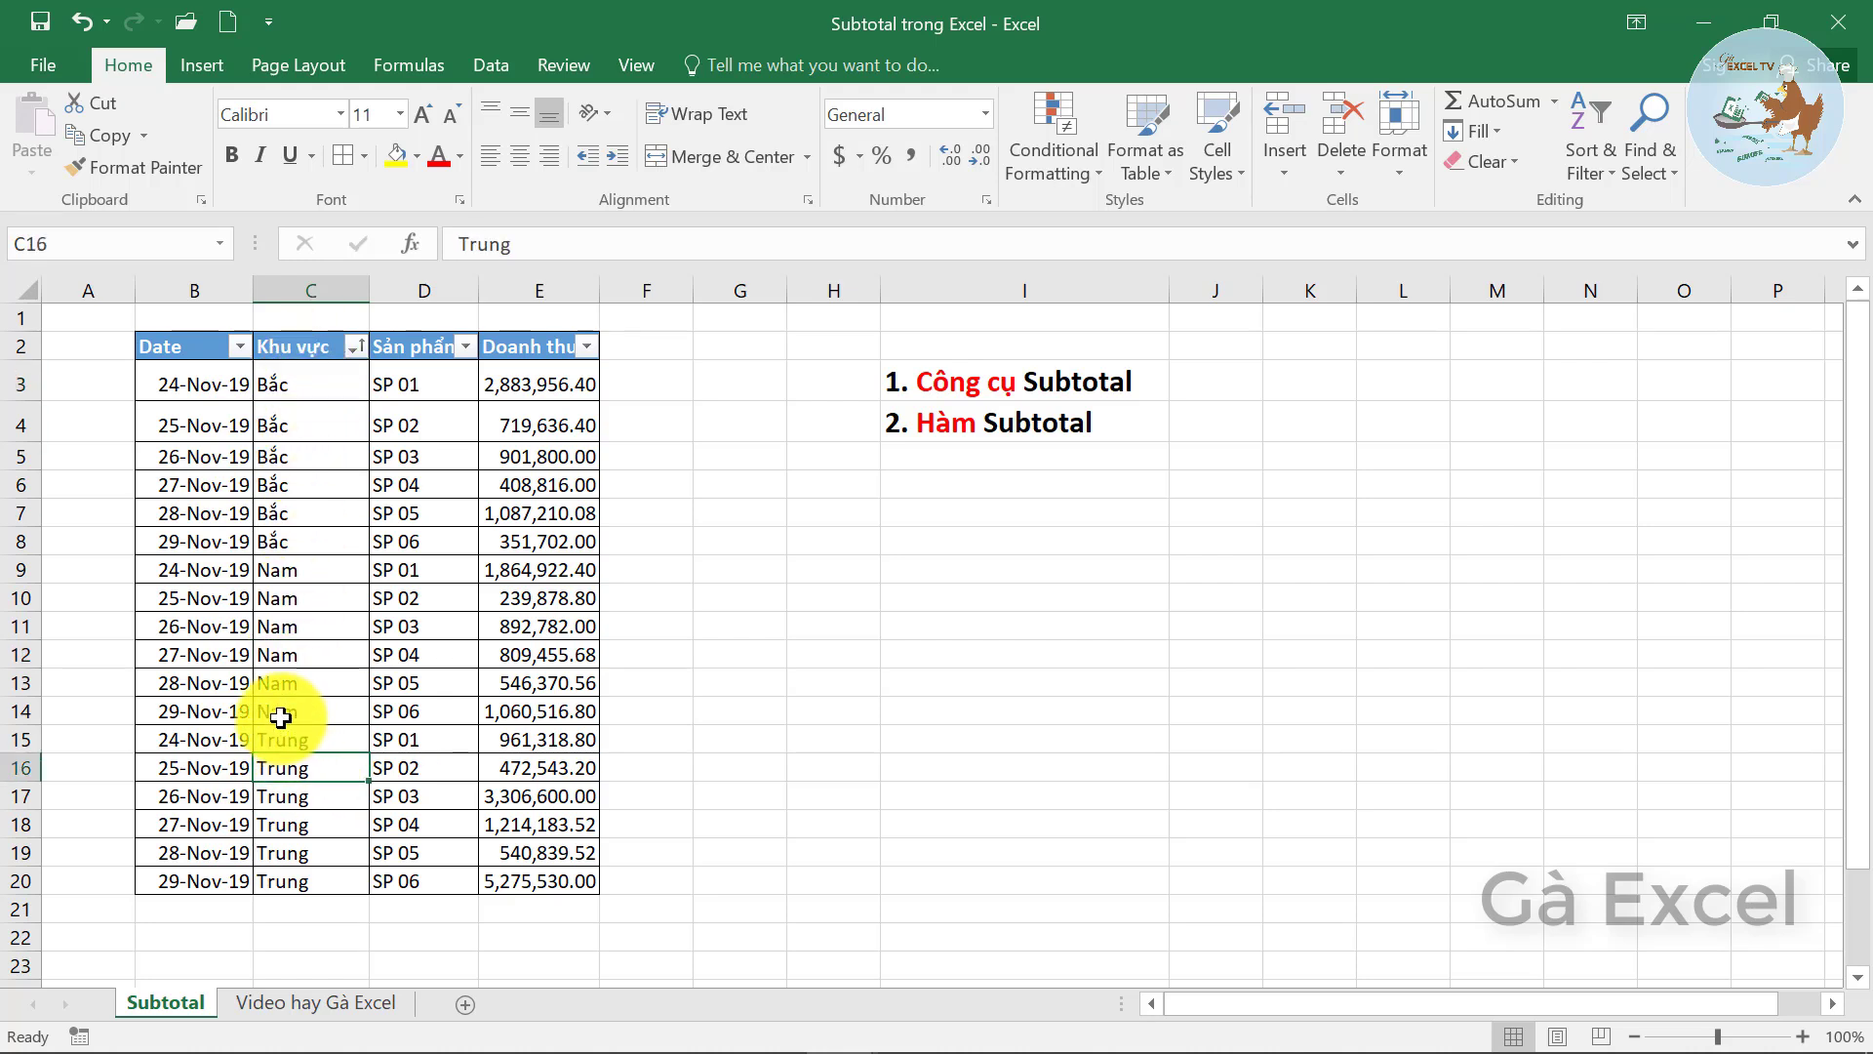
# - Insert Sum subtotals of Doanh thu at each change in Khu vực
pyautogui.click(491, 65)
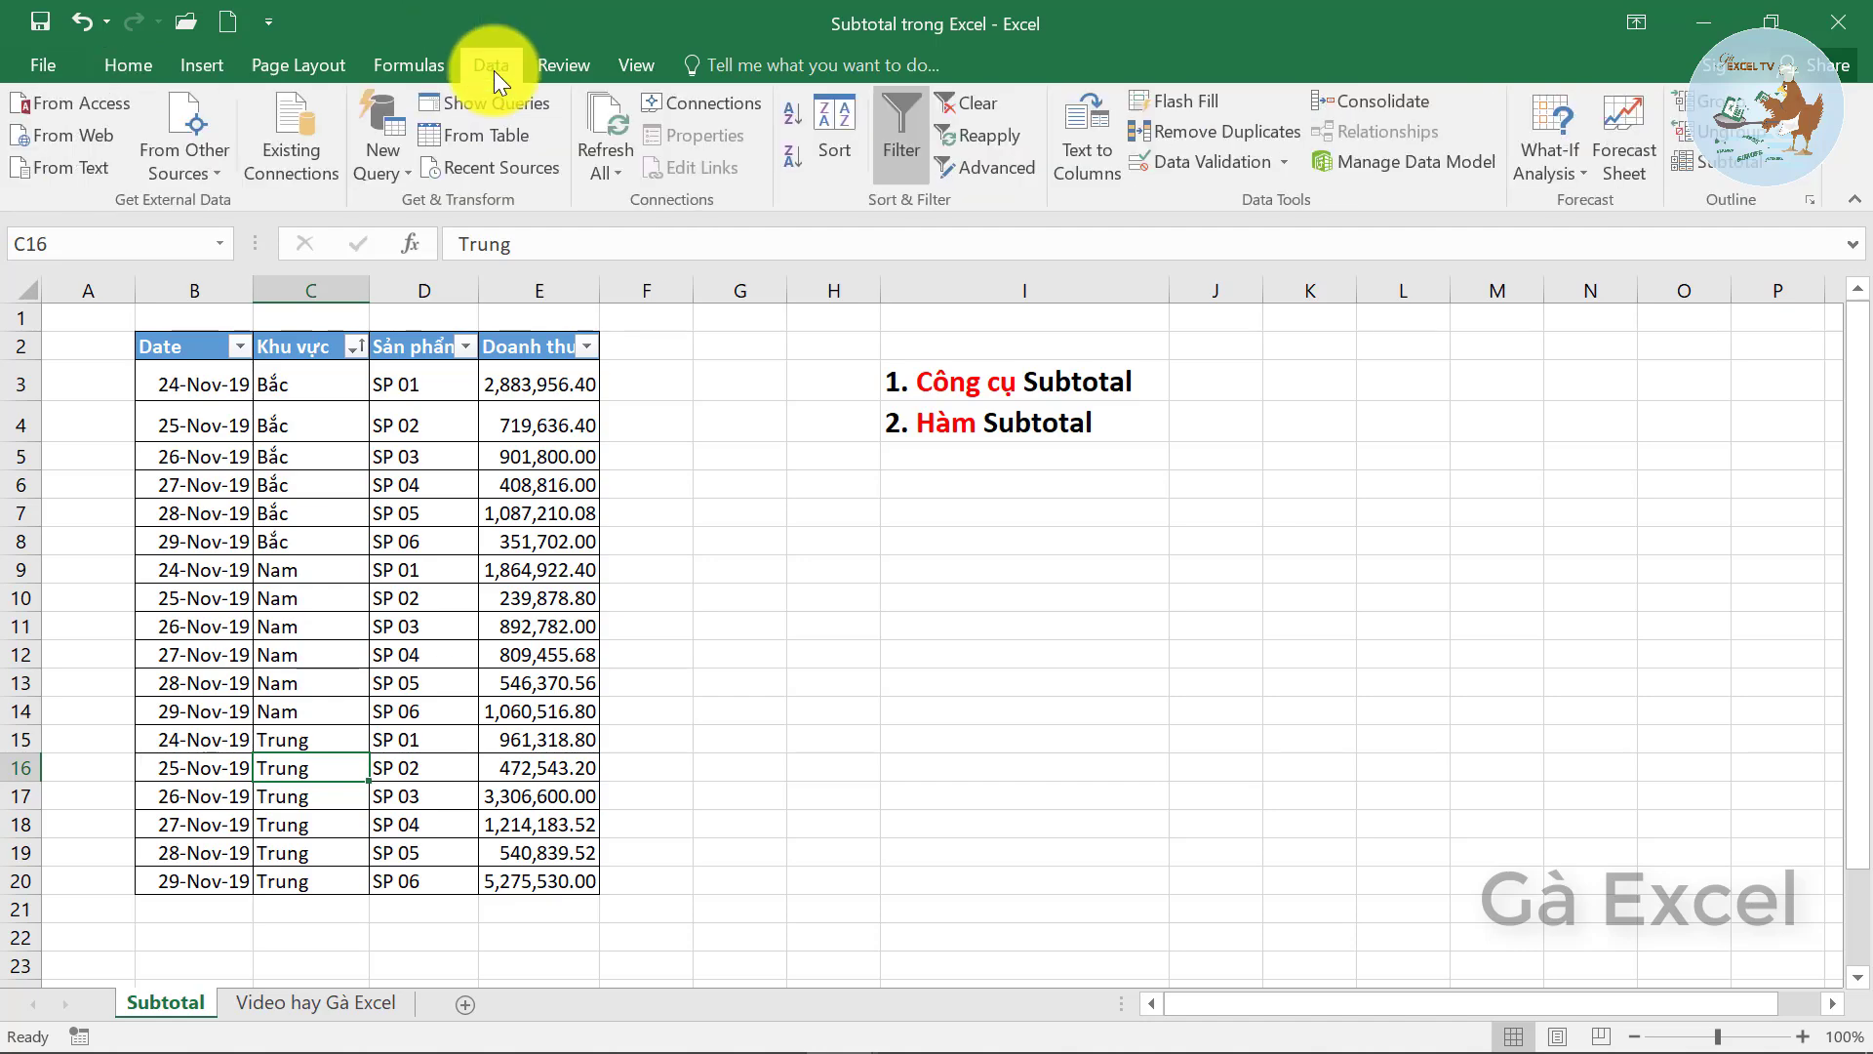
pyautogui.click(1727, 166)
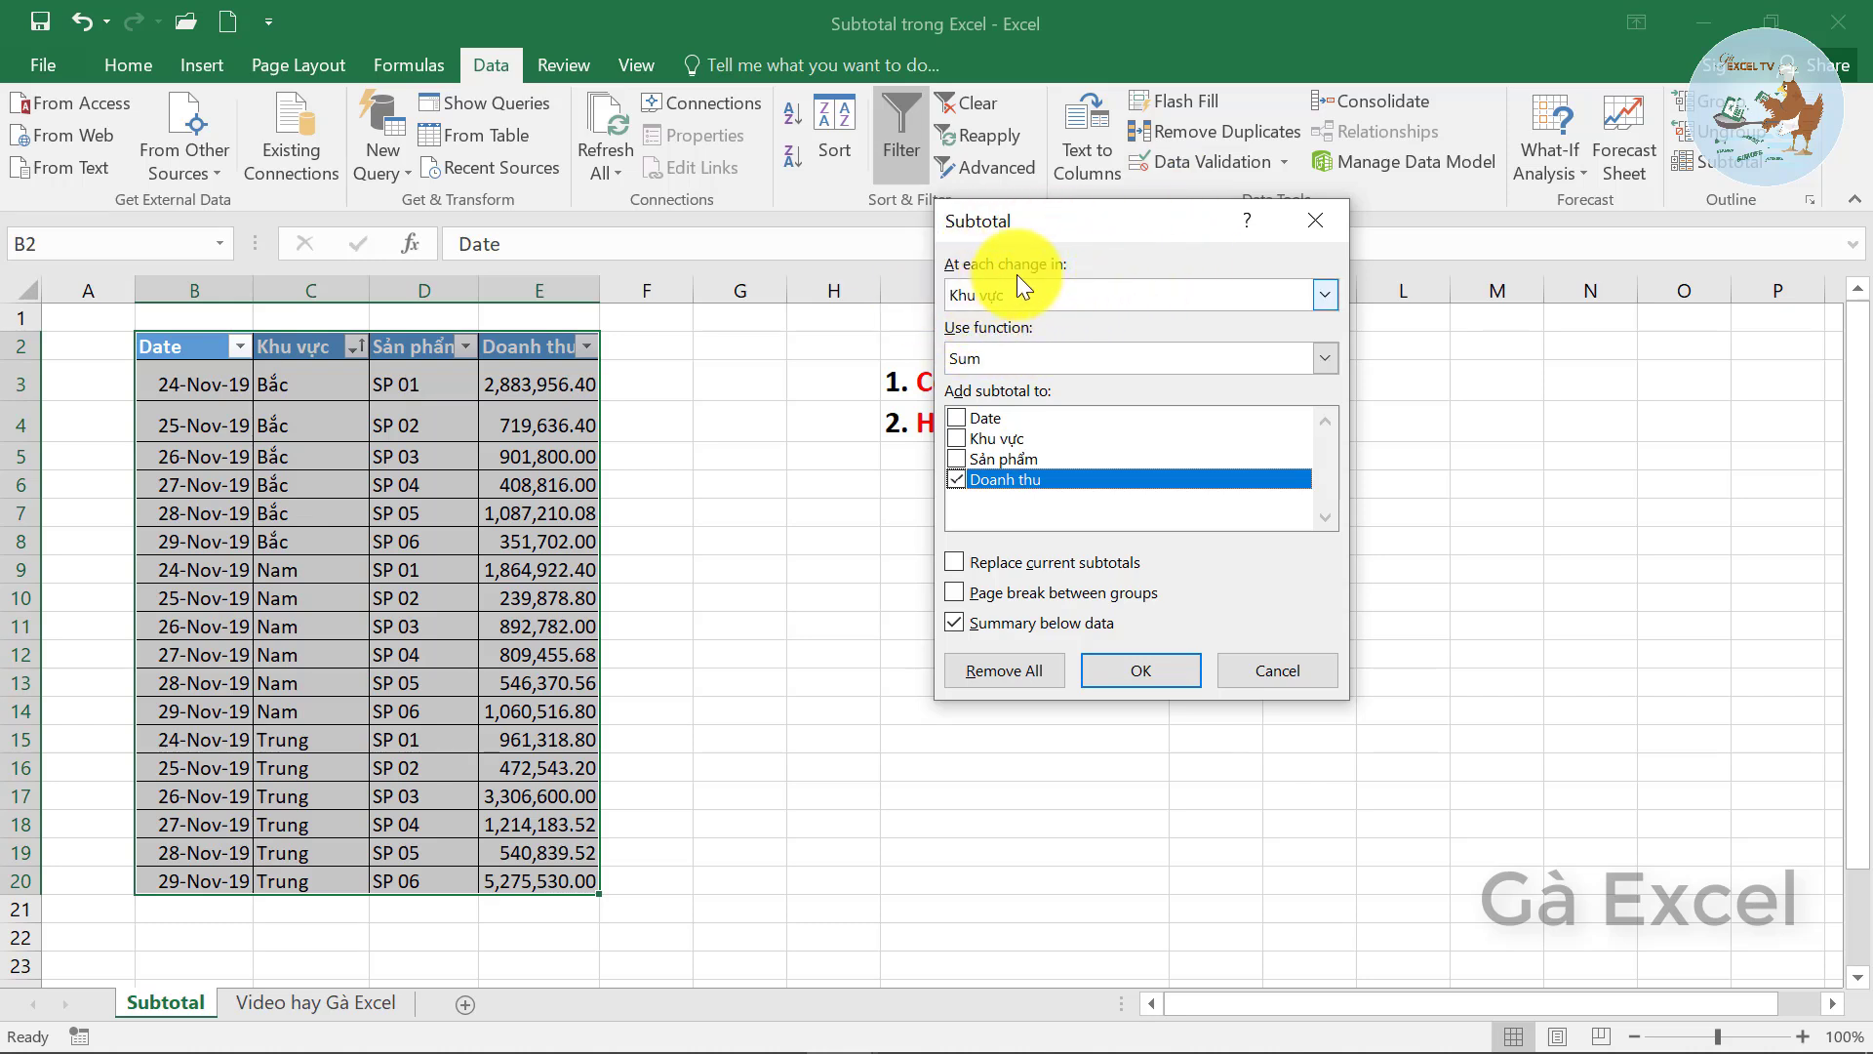
pyautogui.click(1052, 295)
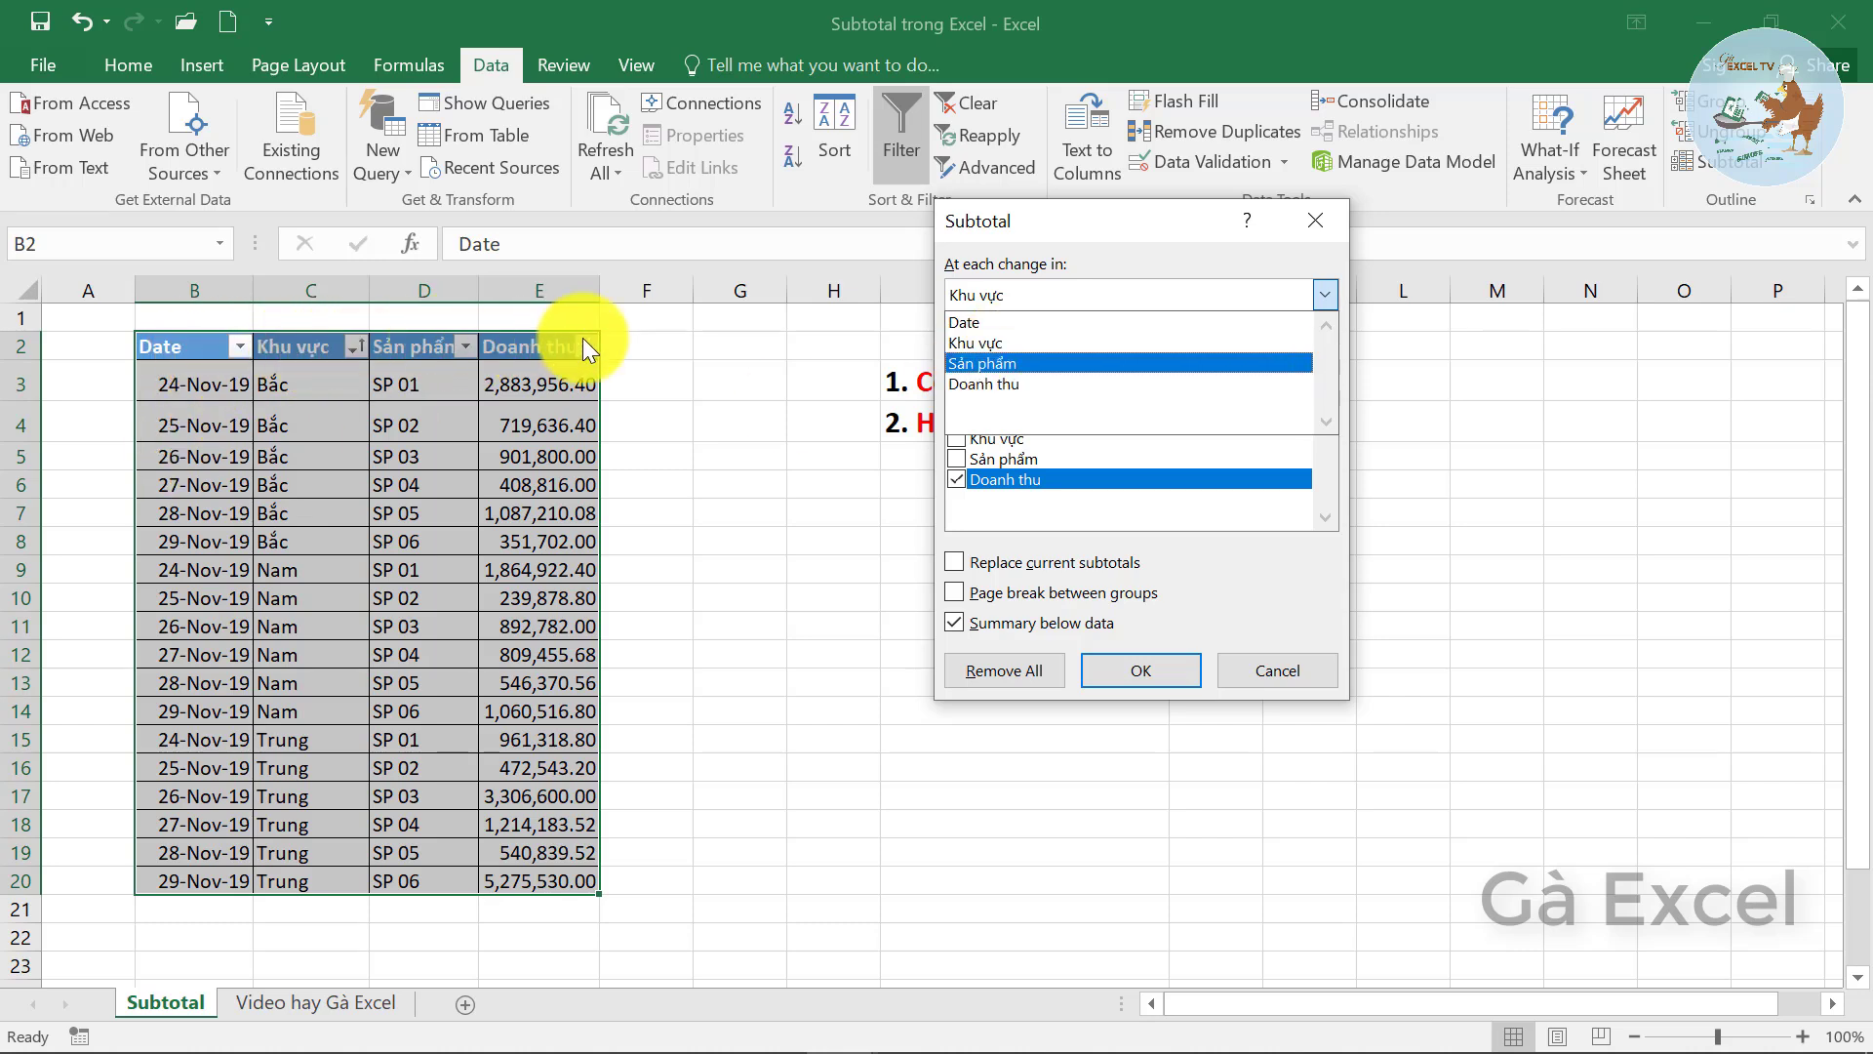
pyautogui.click(1000, 349)
pyautogui.press('Tab')
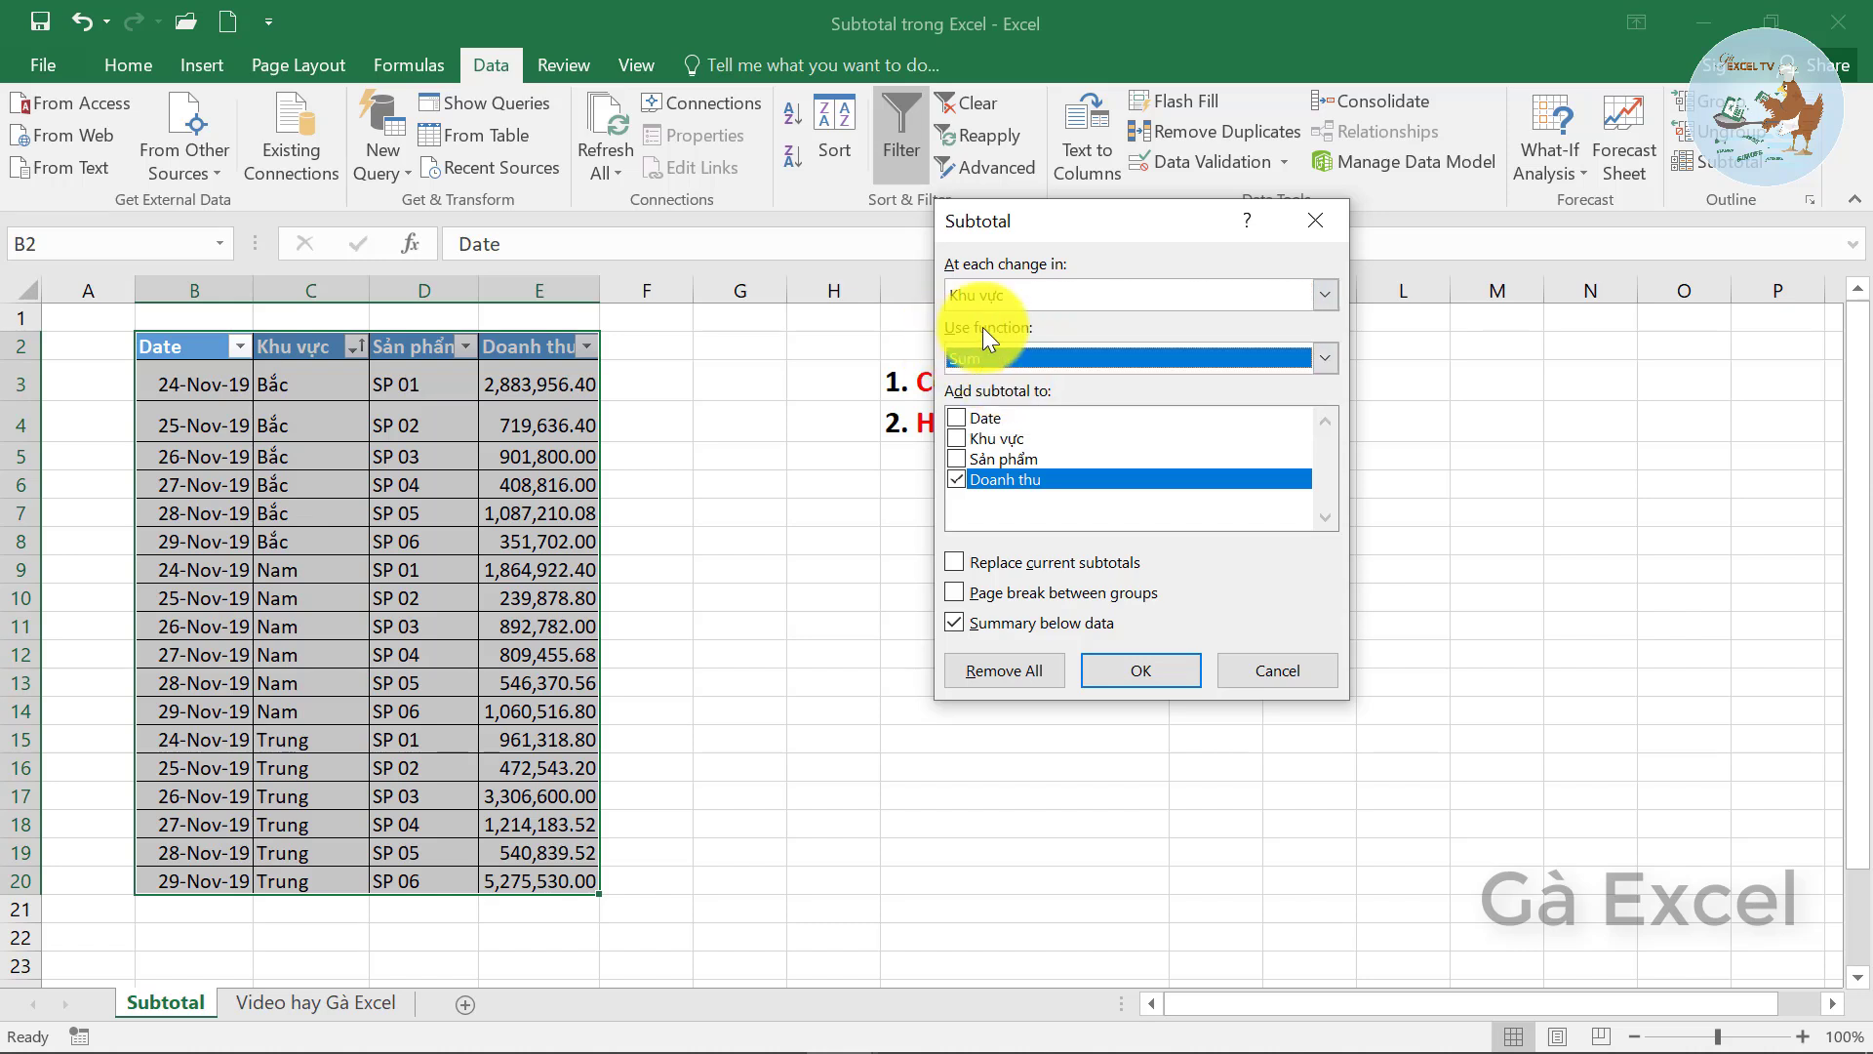
pyautogui.click(1024, 360)
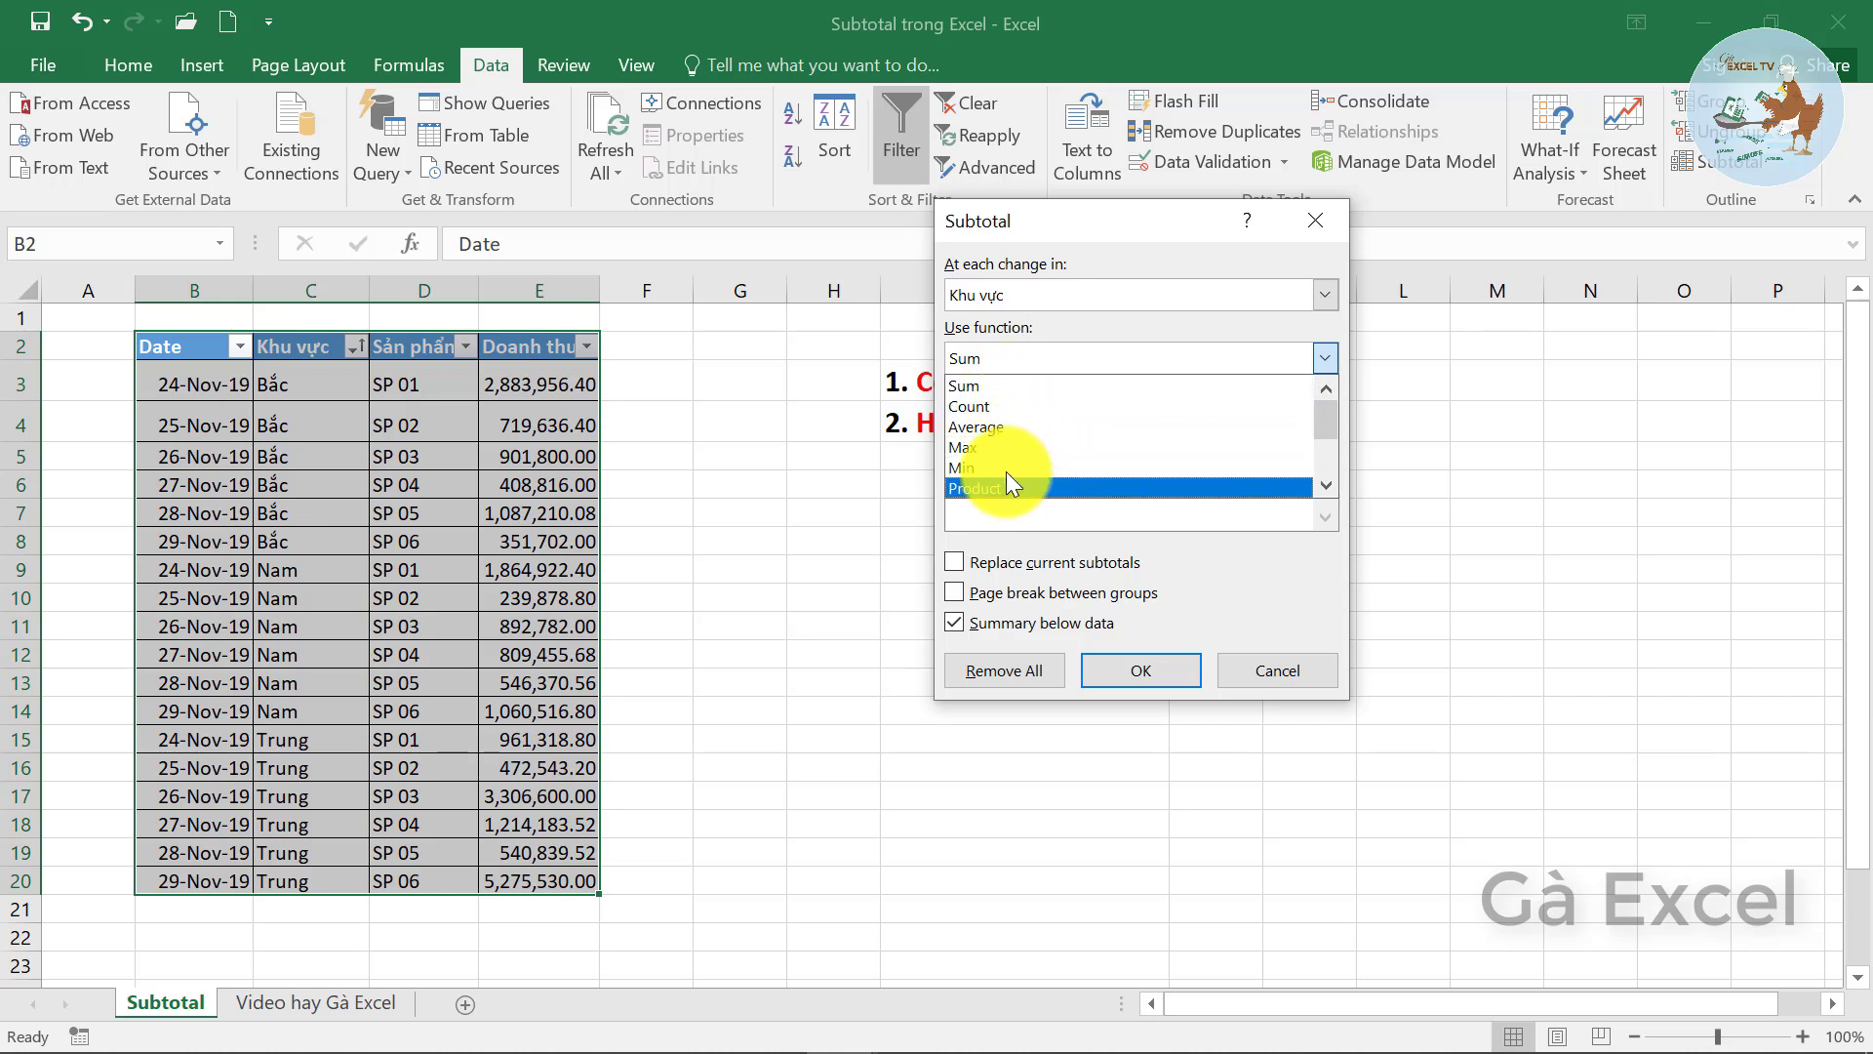
pyautogui.click(986, 386)
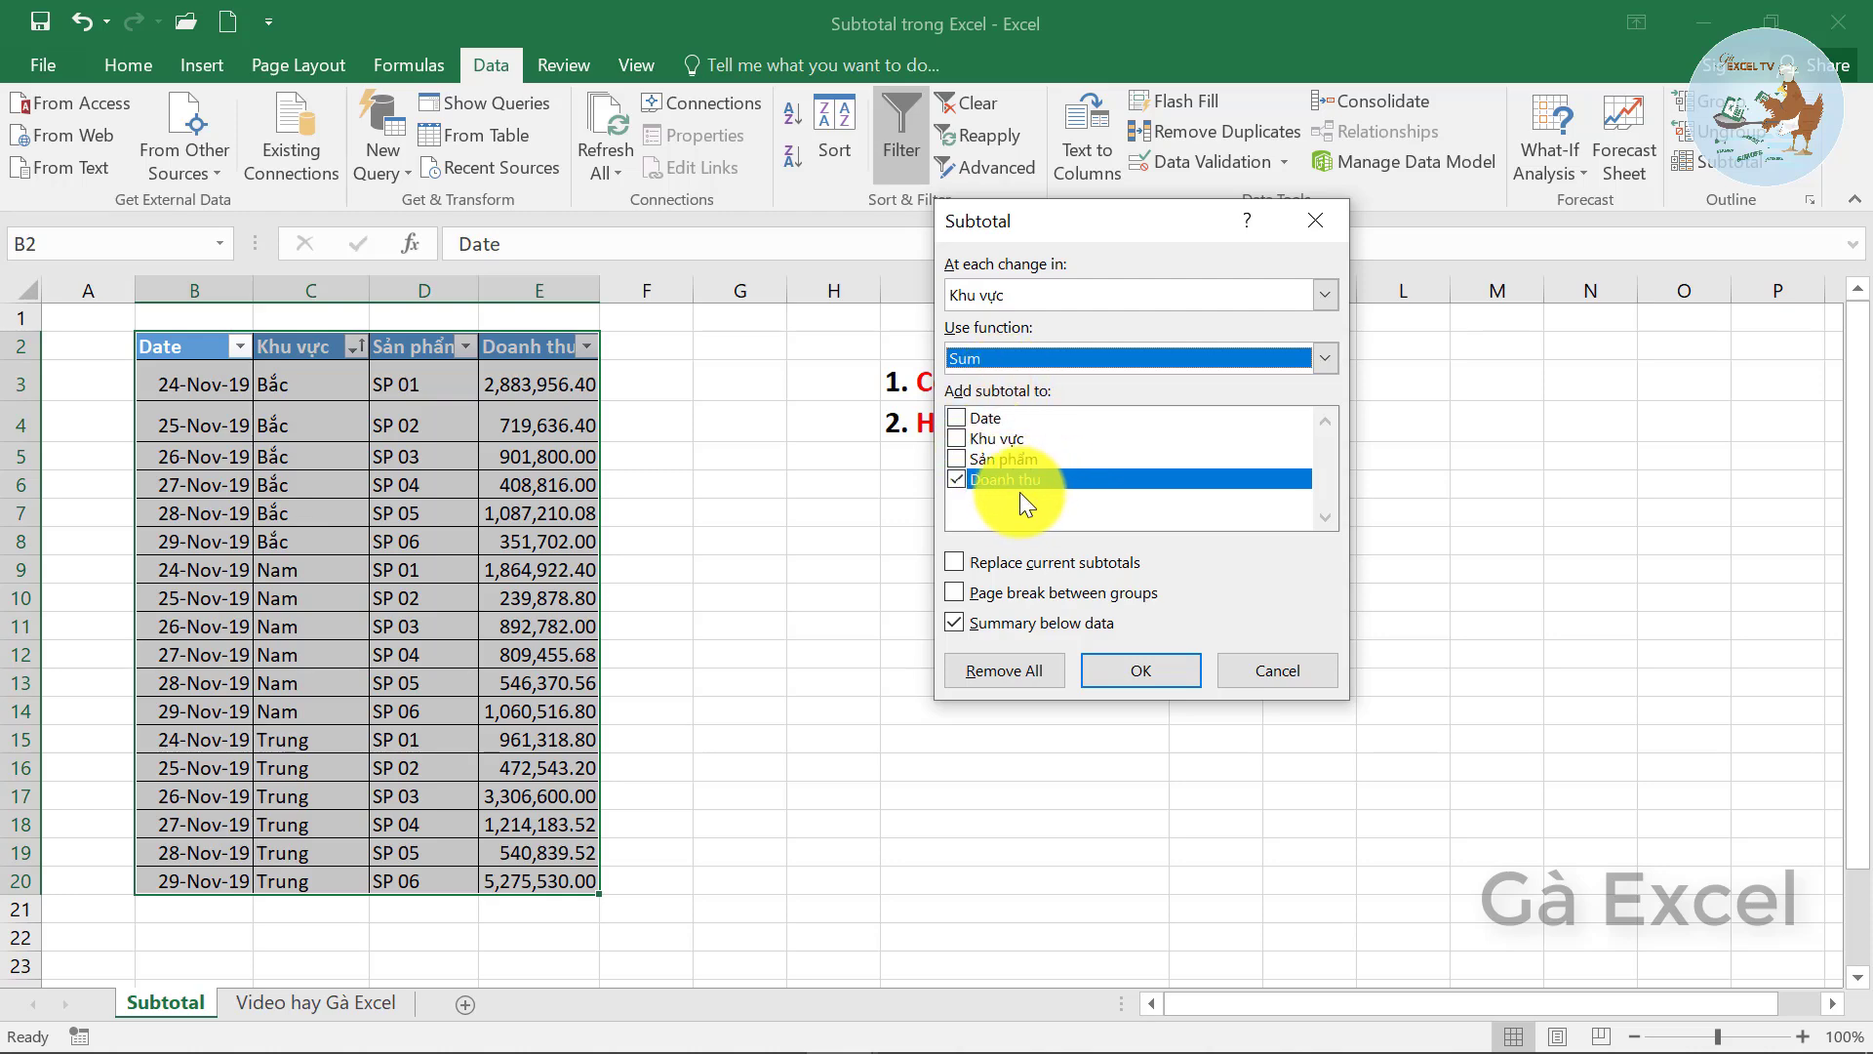
pyautogui.click(1184, 665)
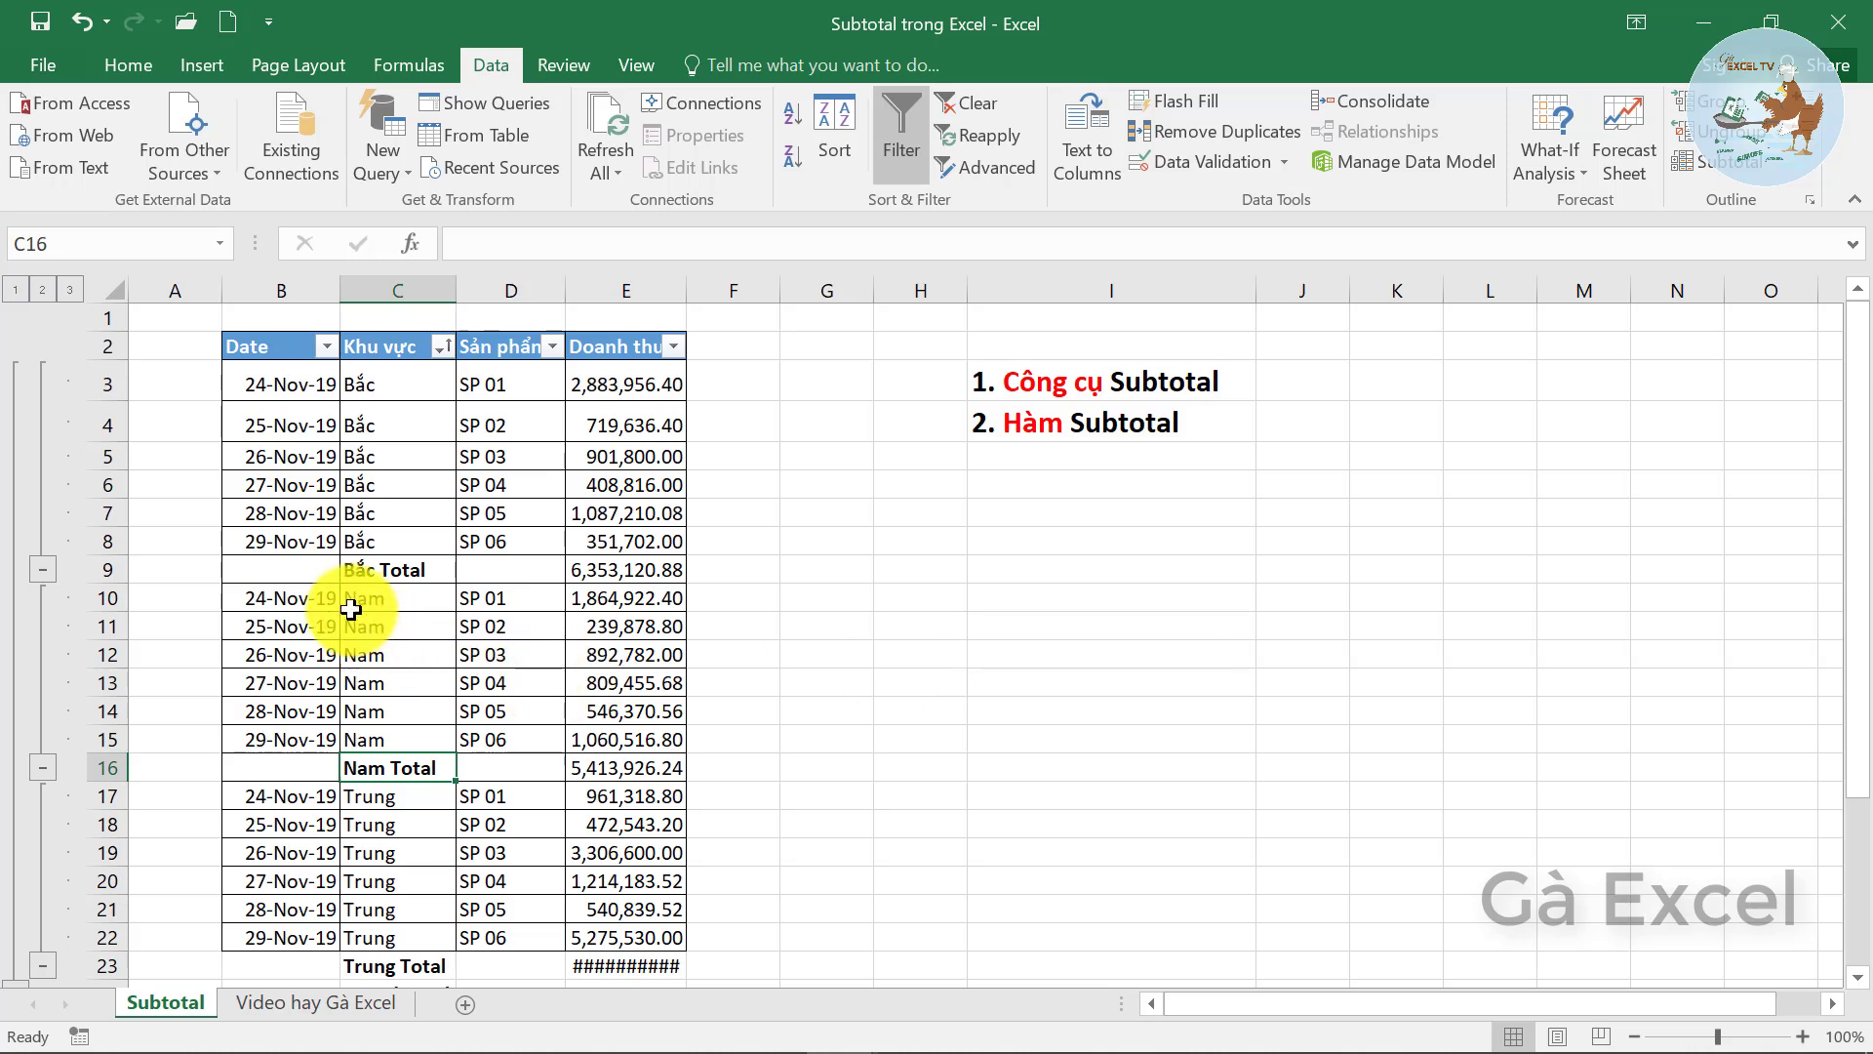
# - Check the SUBTOTAL formulas in E9, E16 and E23, then autofit column E to show 11,771,015.04
pyautogui.click(366, 577)
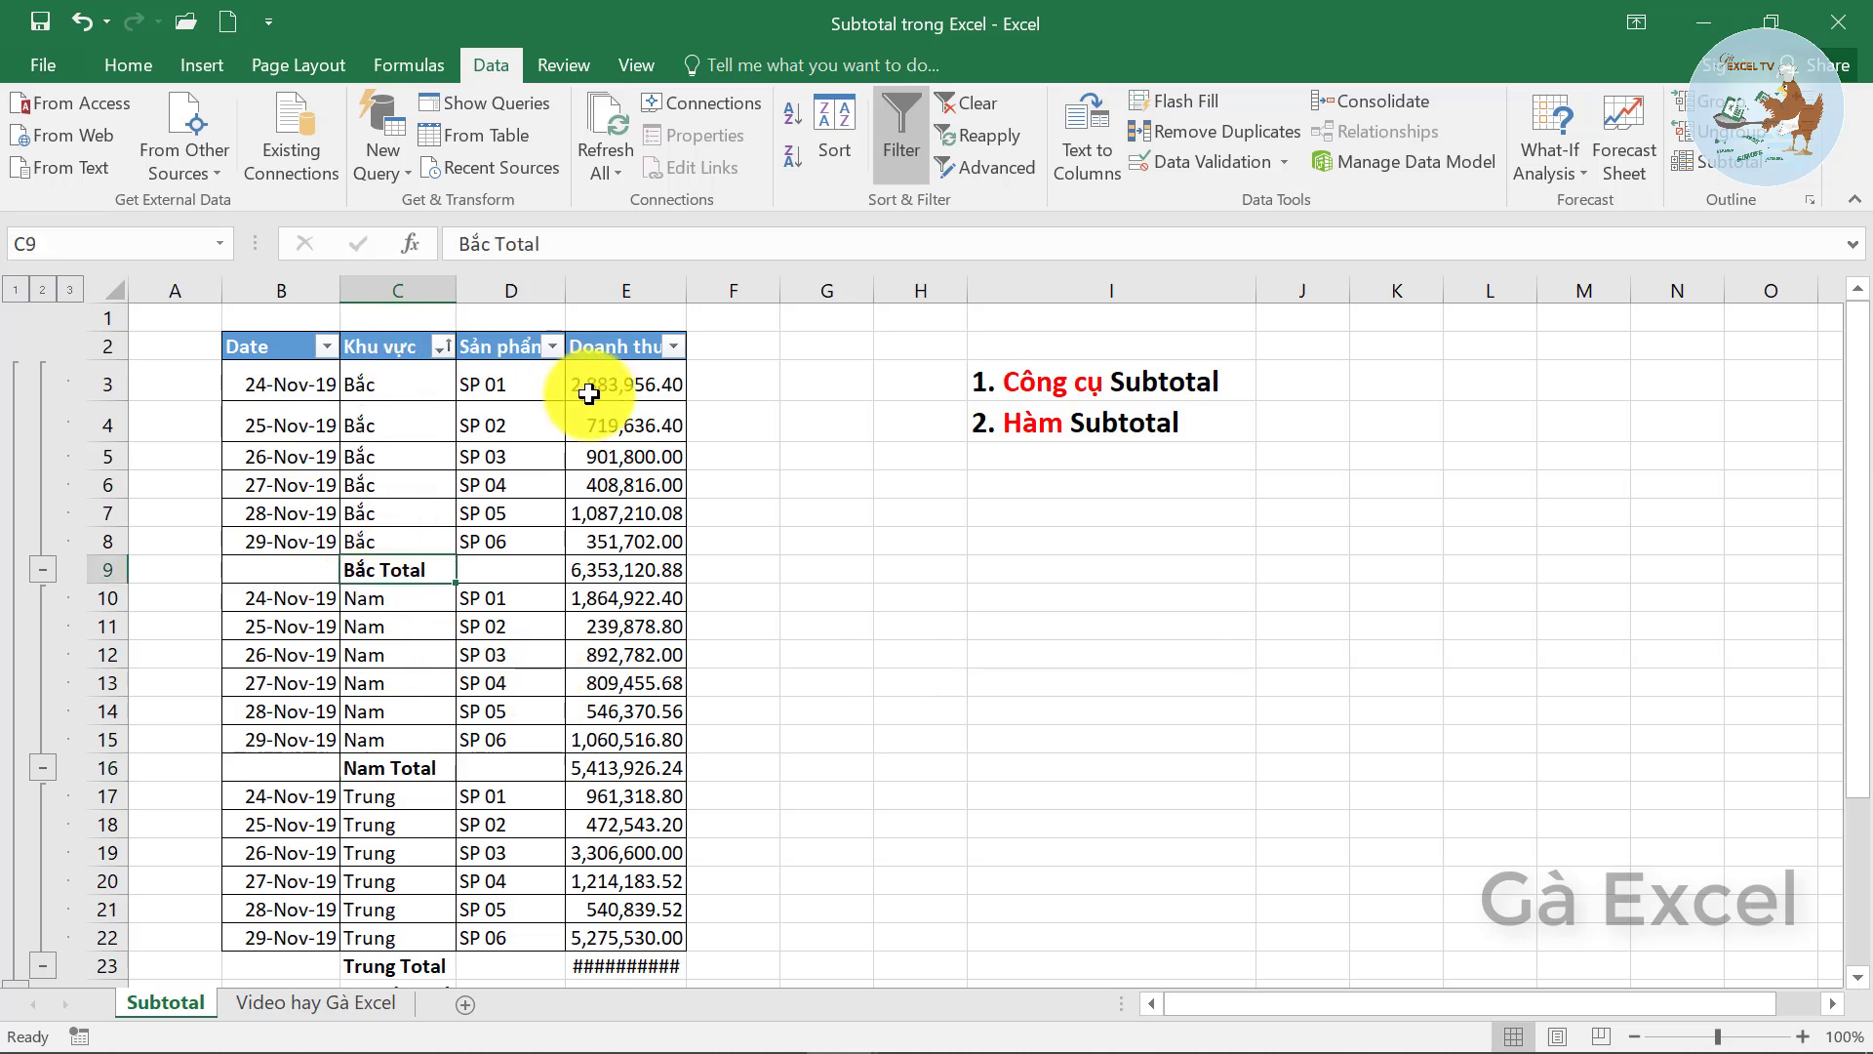
pyautogui.click(597, 574)
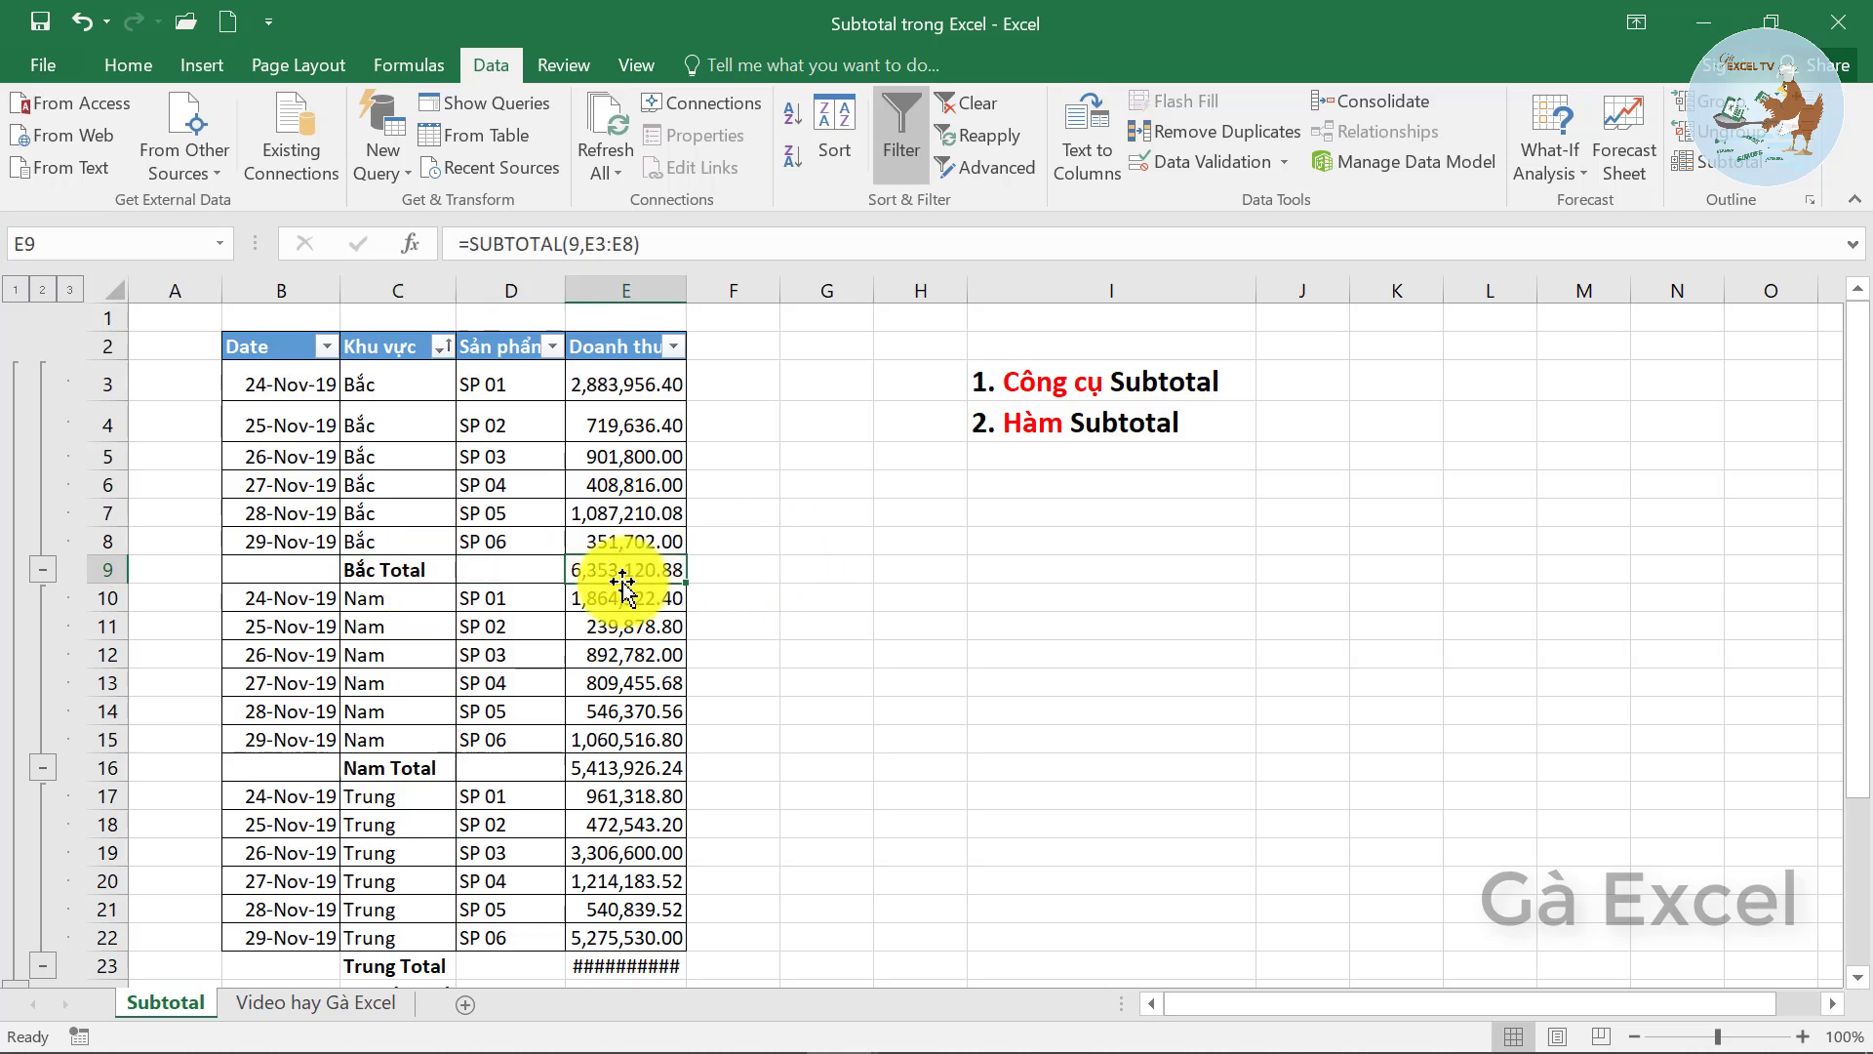
pyautogui.click(600, 768)
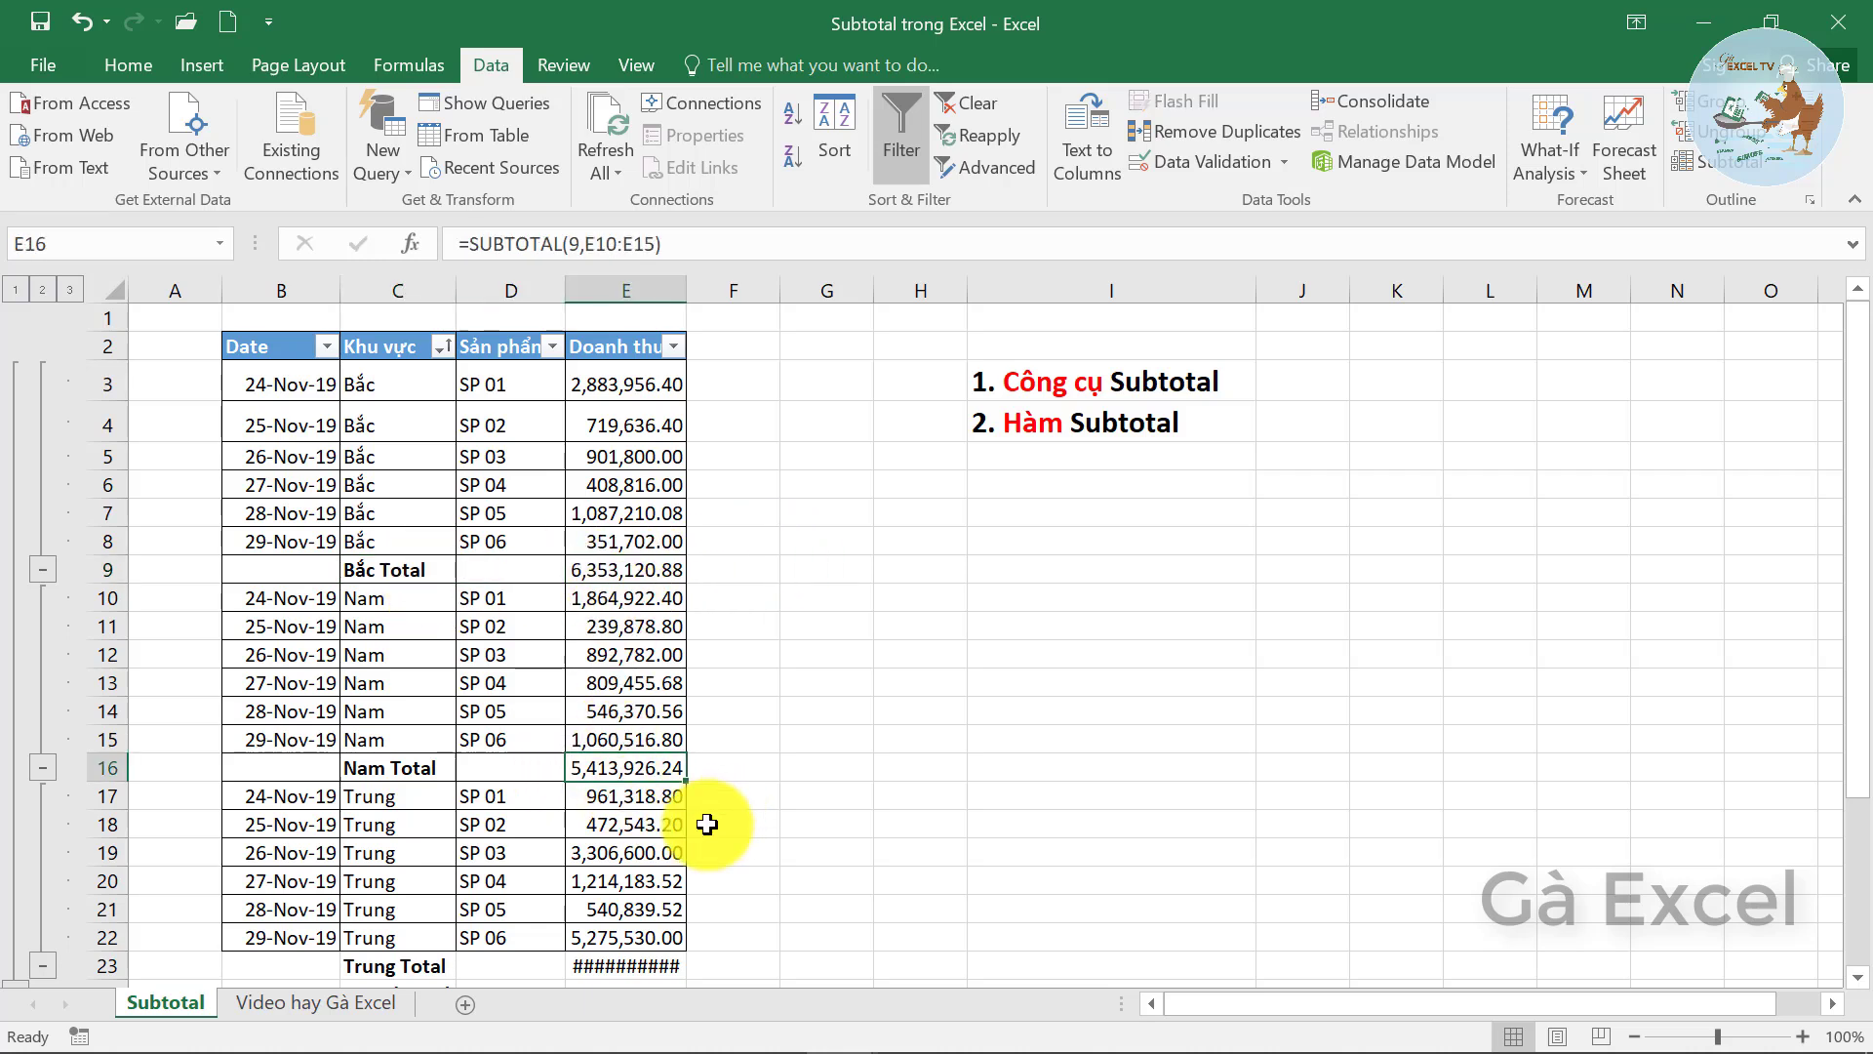
pyautogui.click(611, 964)
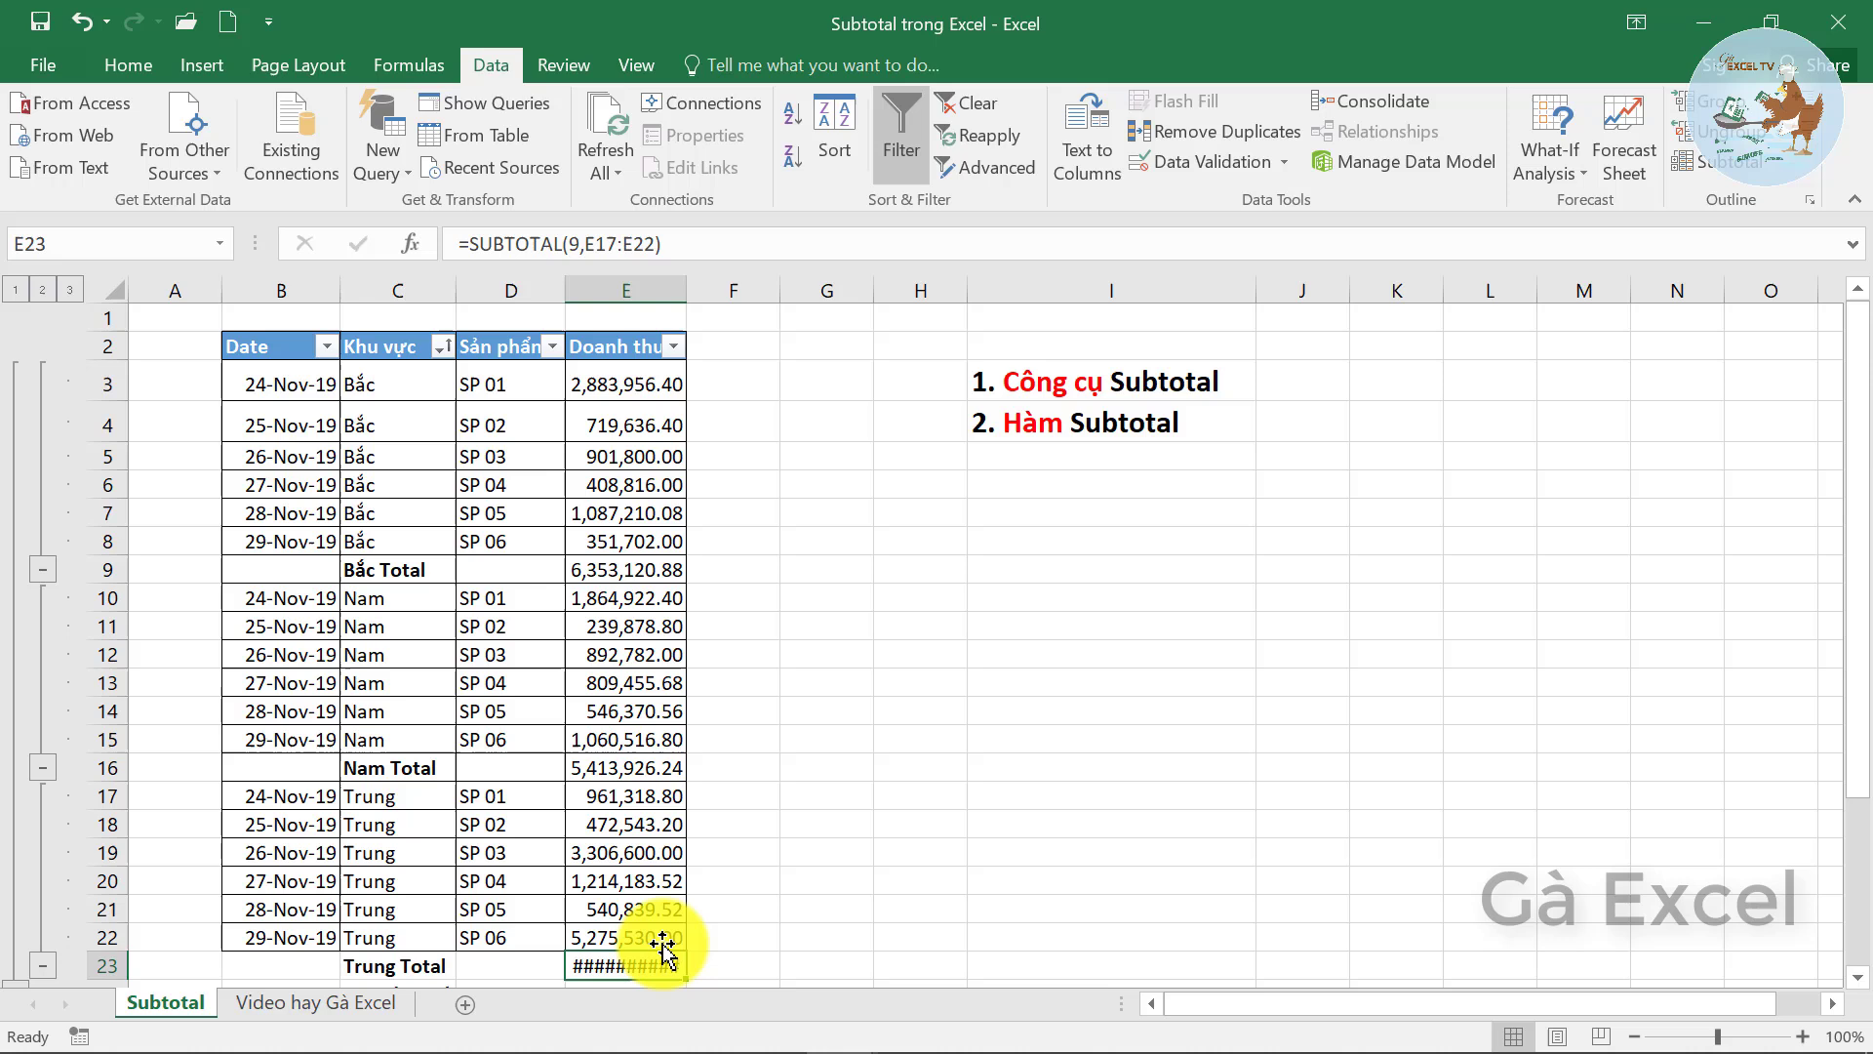
pyautogui.doubleClick(681, 291)
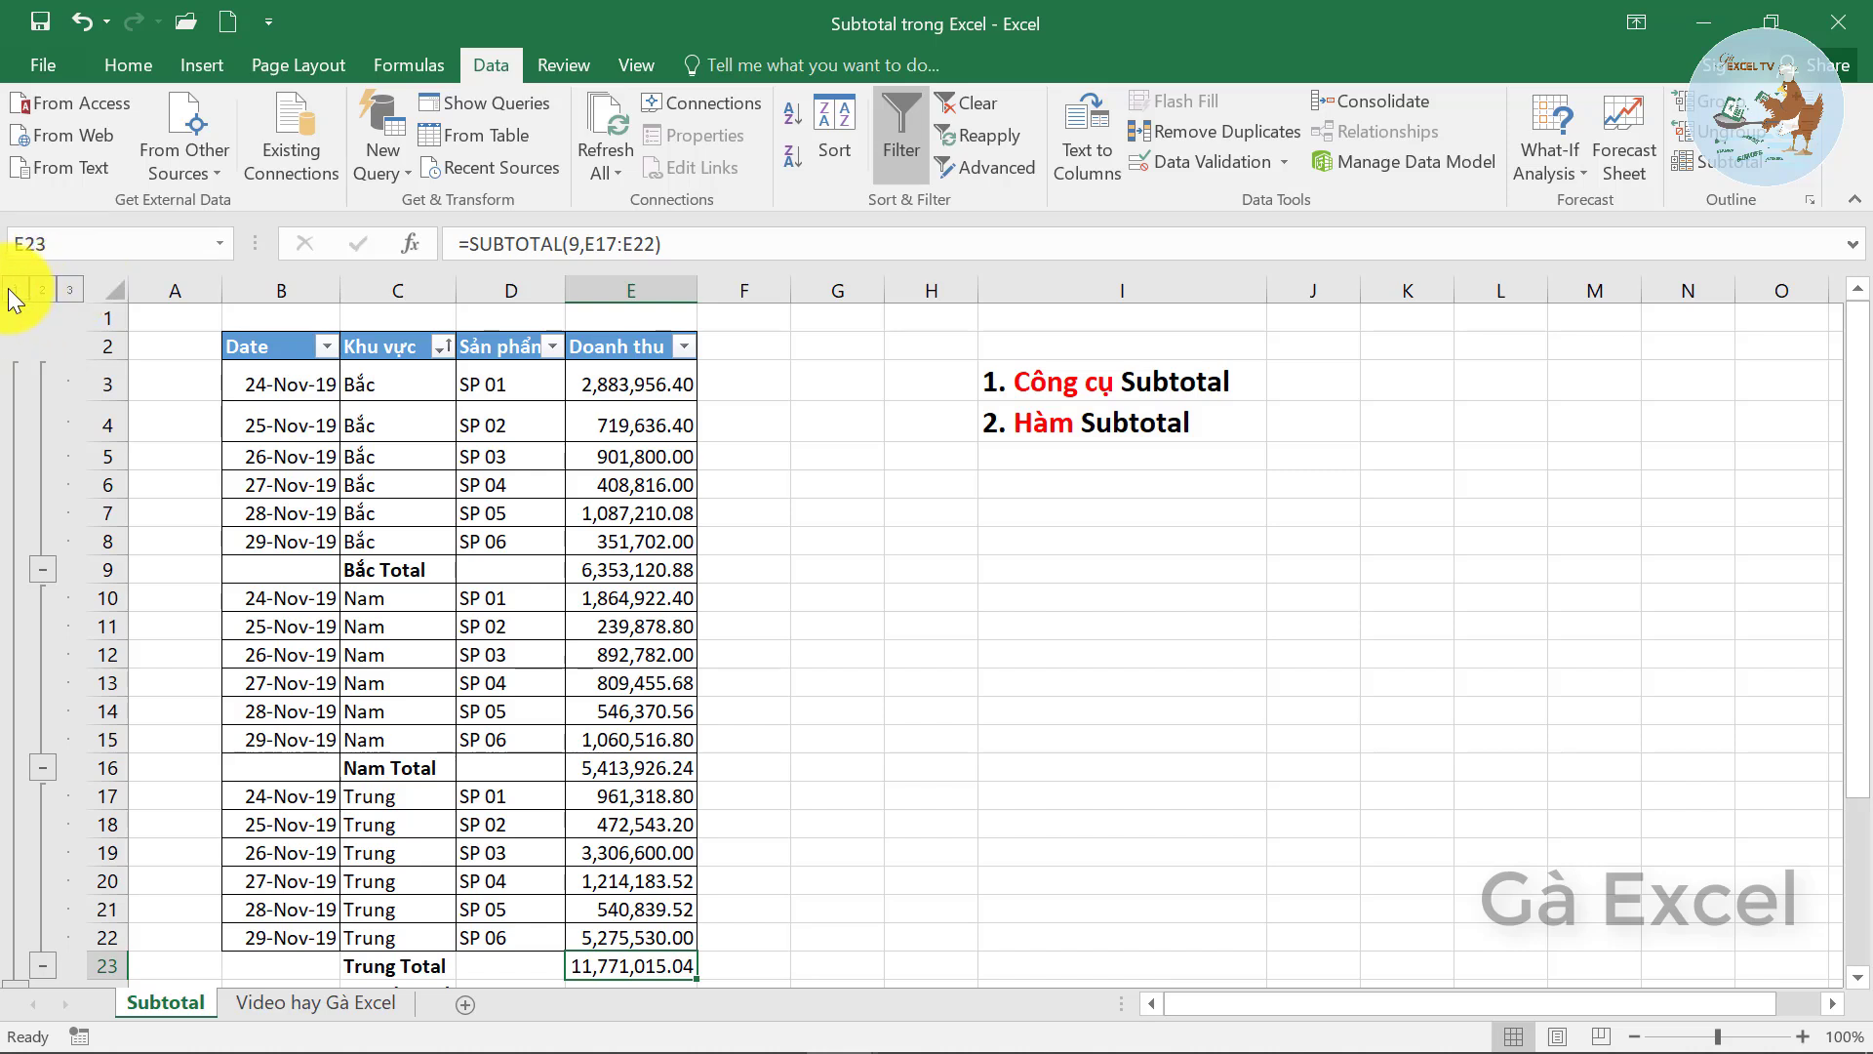
# - Collapse to the Grand Total, then show level 2 and inspect the Bắc, Nam and Trung Total formulas
pyautogui.click(15, 289)
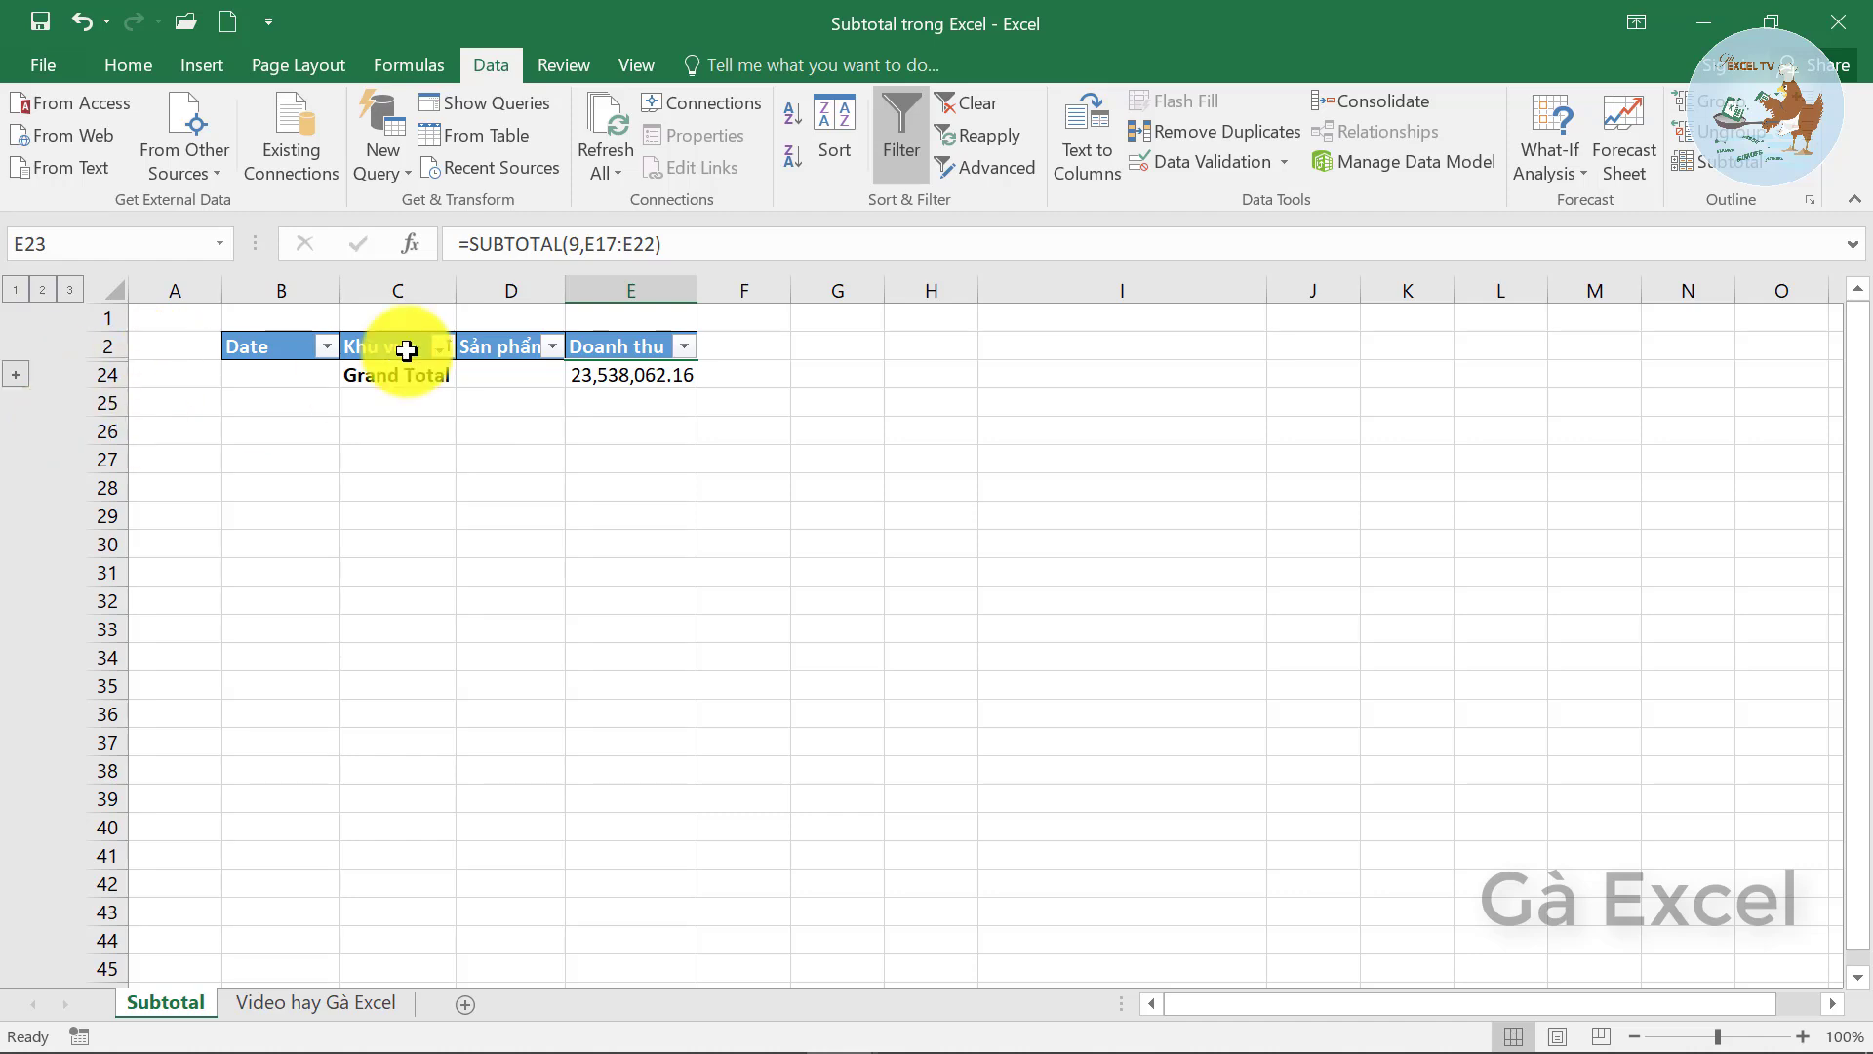
pyautogui.click(644, 375)
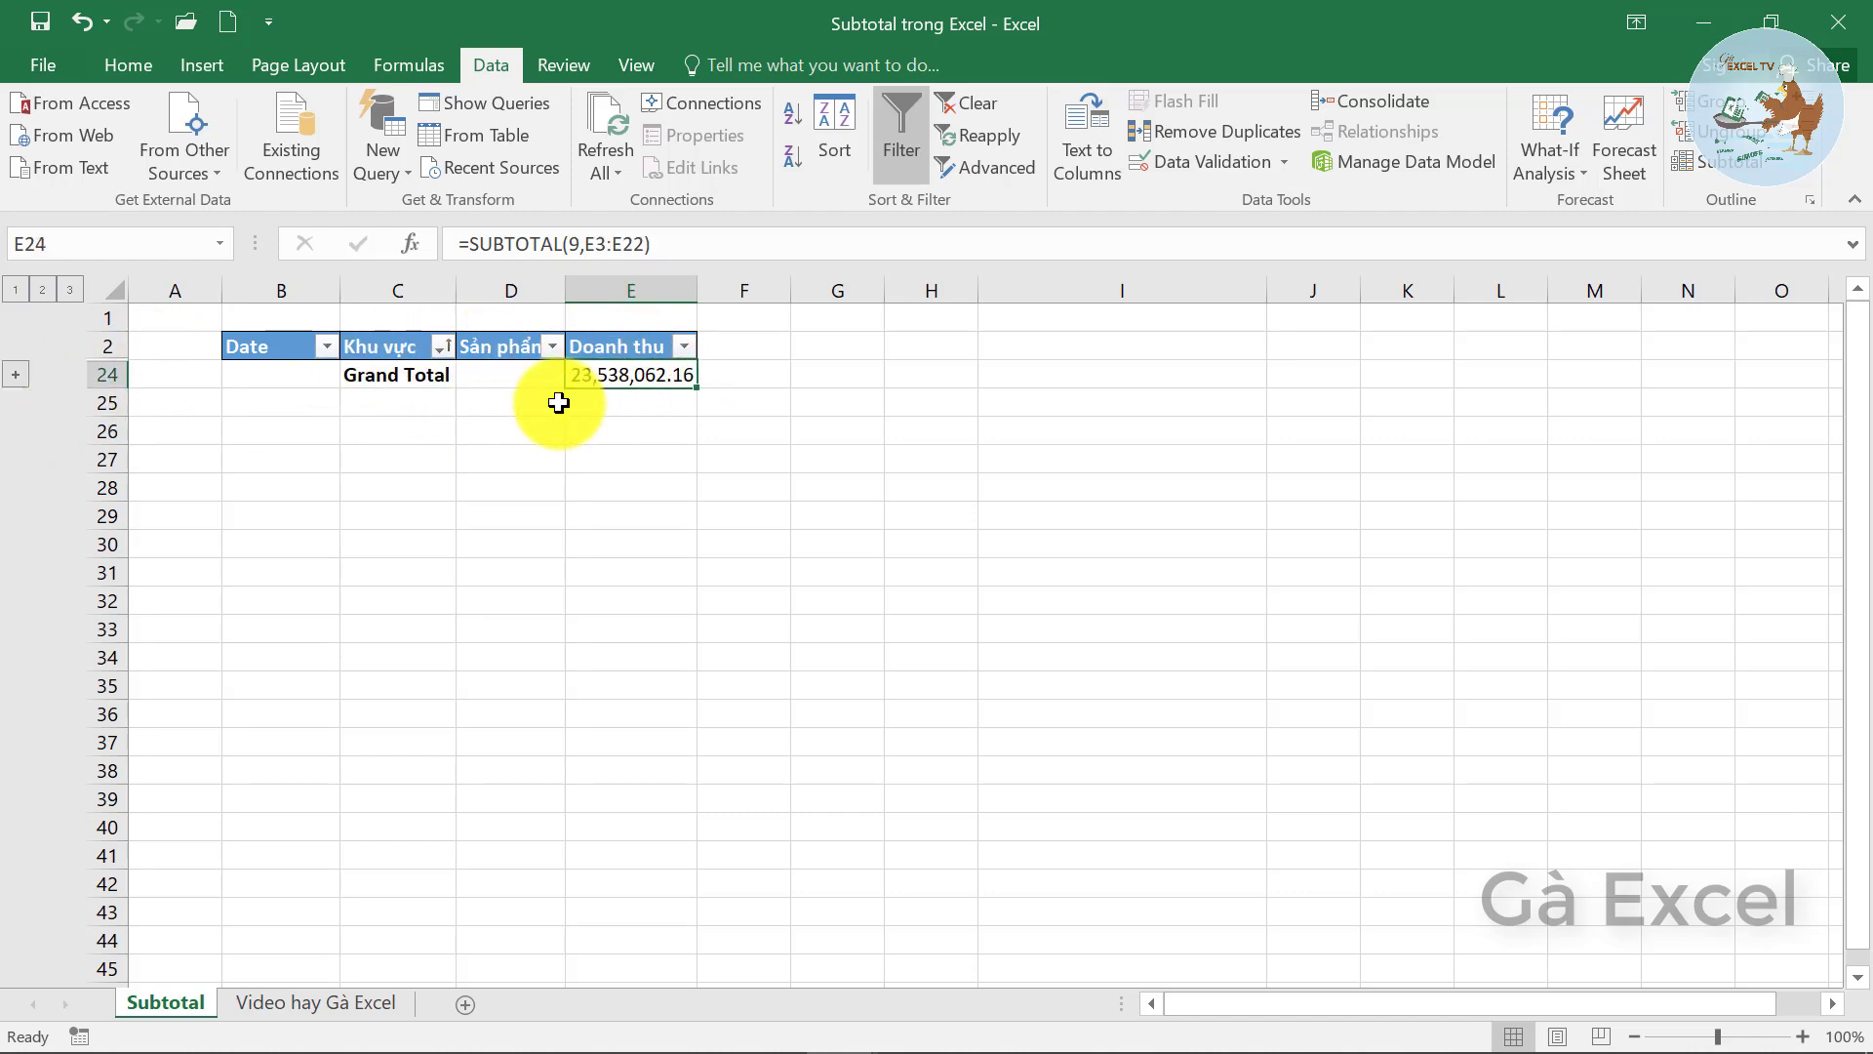
pyautogui.click(42, 289)
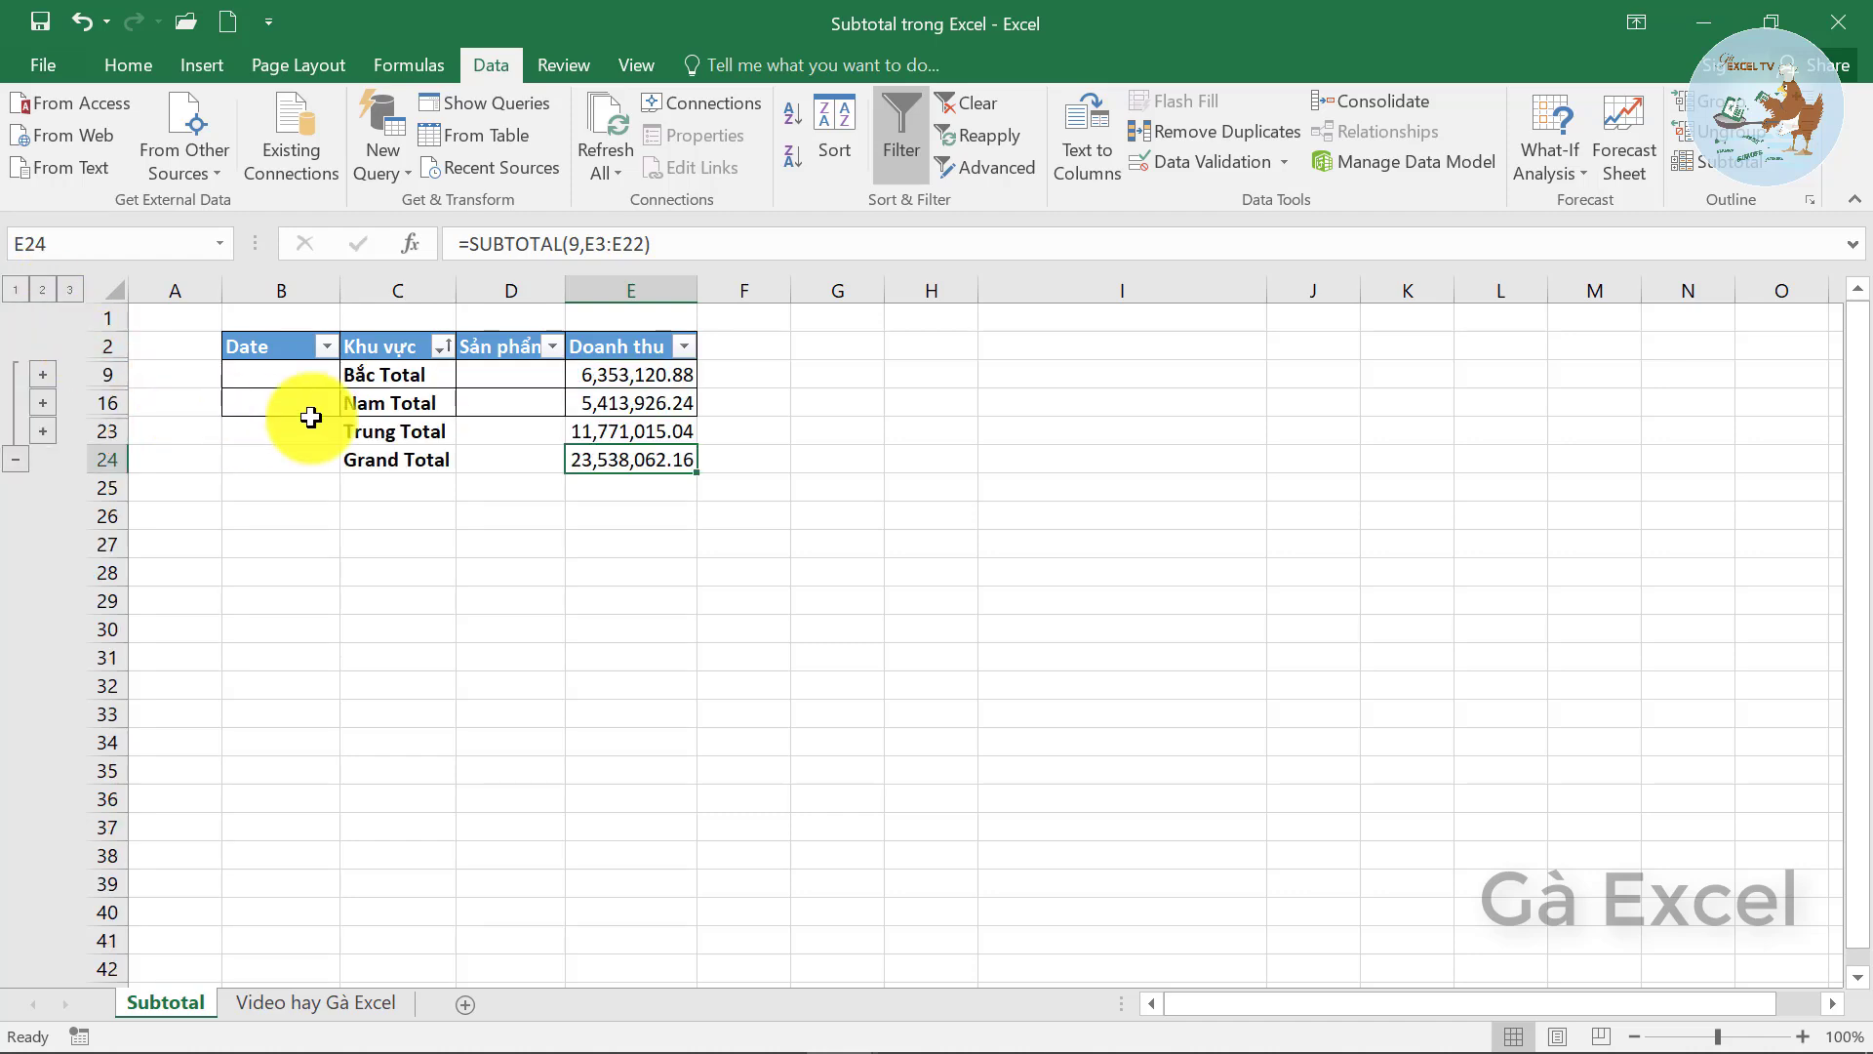
pyautogui.click(390, 375)
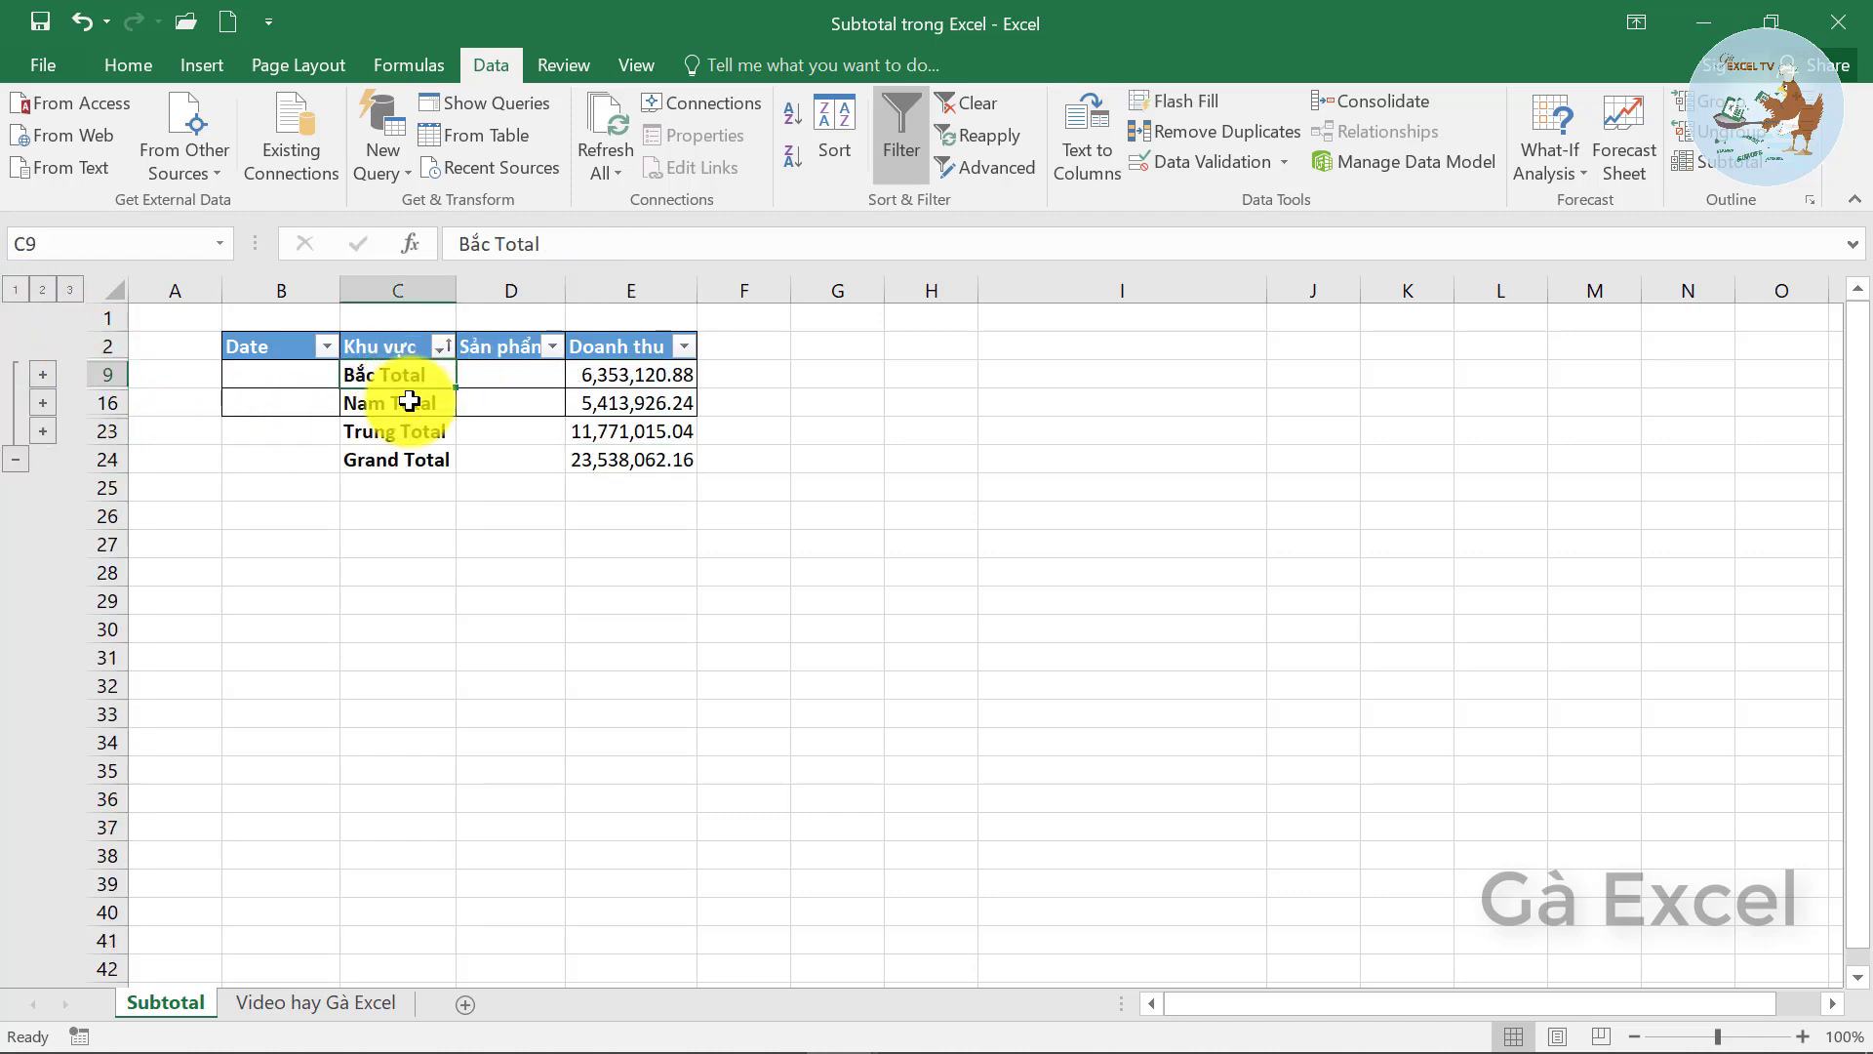
pyautogui.click(408, 405)
pyautogui.click(400, 431)
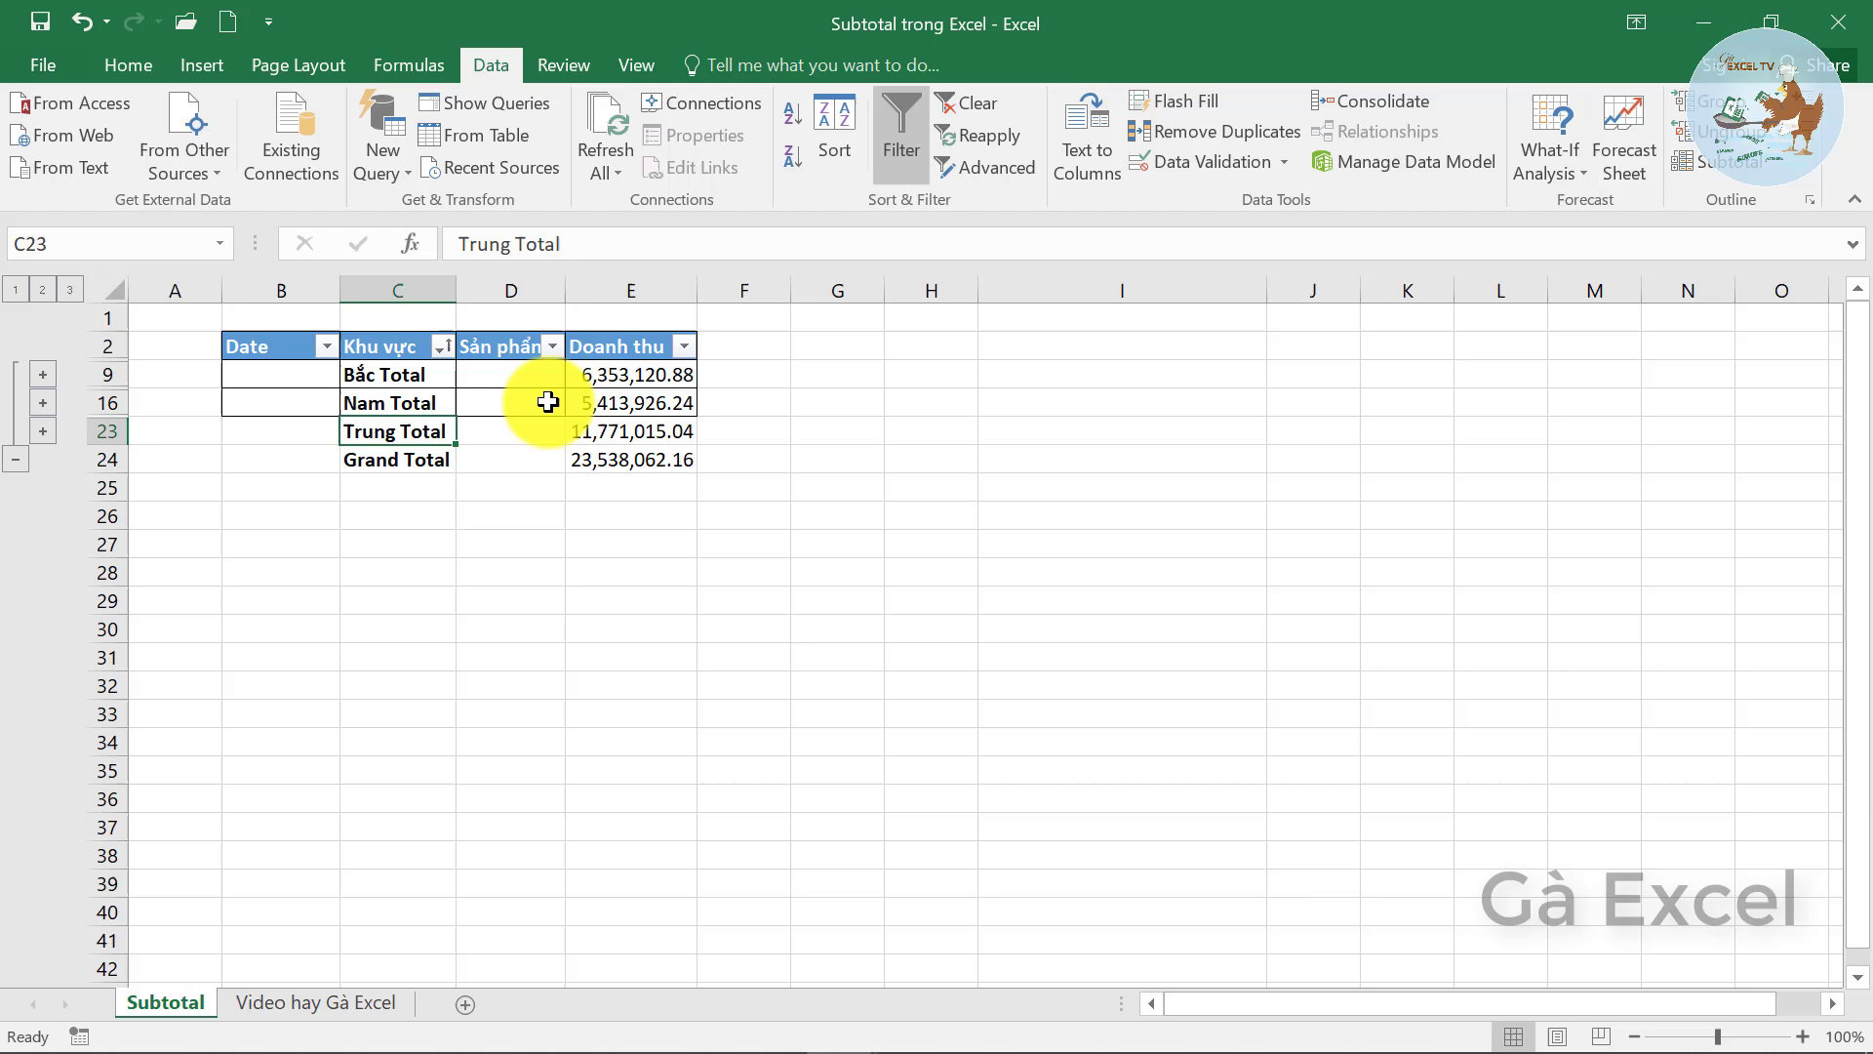
pyautogui.click(622, 372)
pyautogui.click(633, 431)
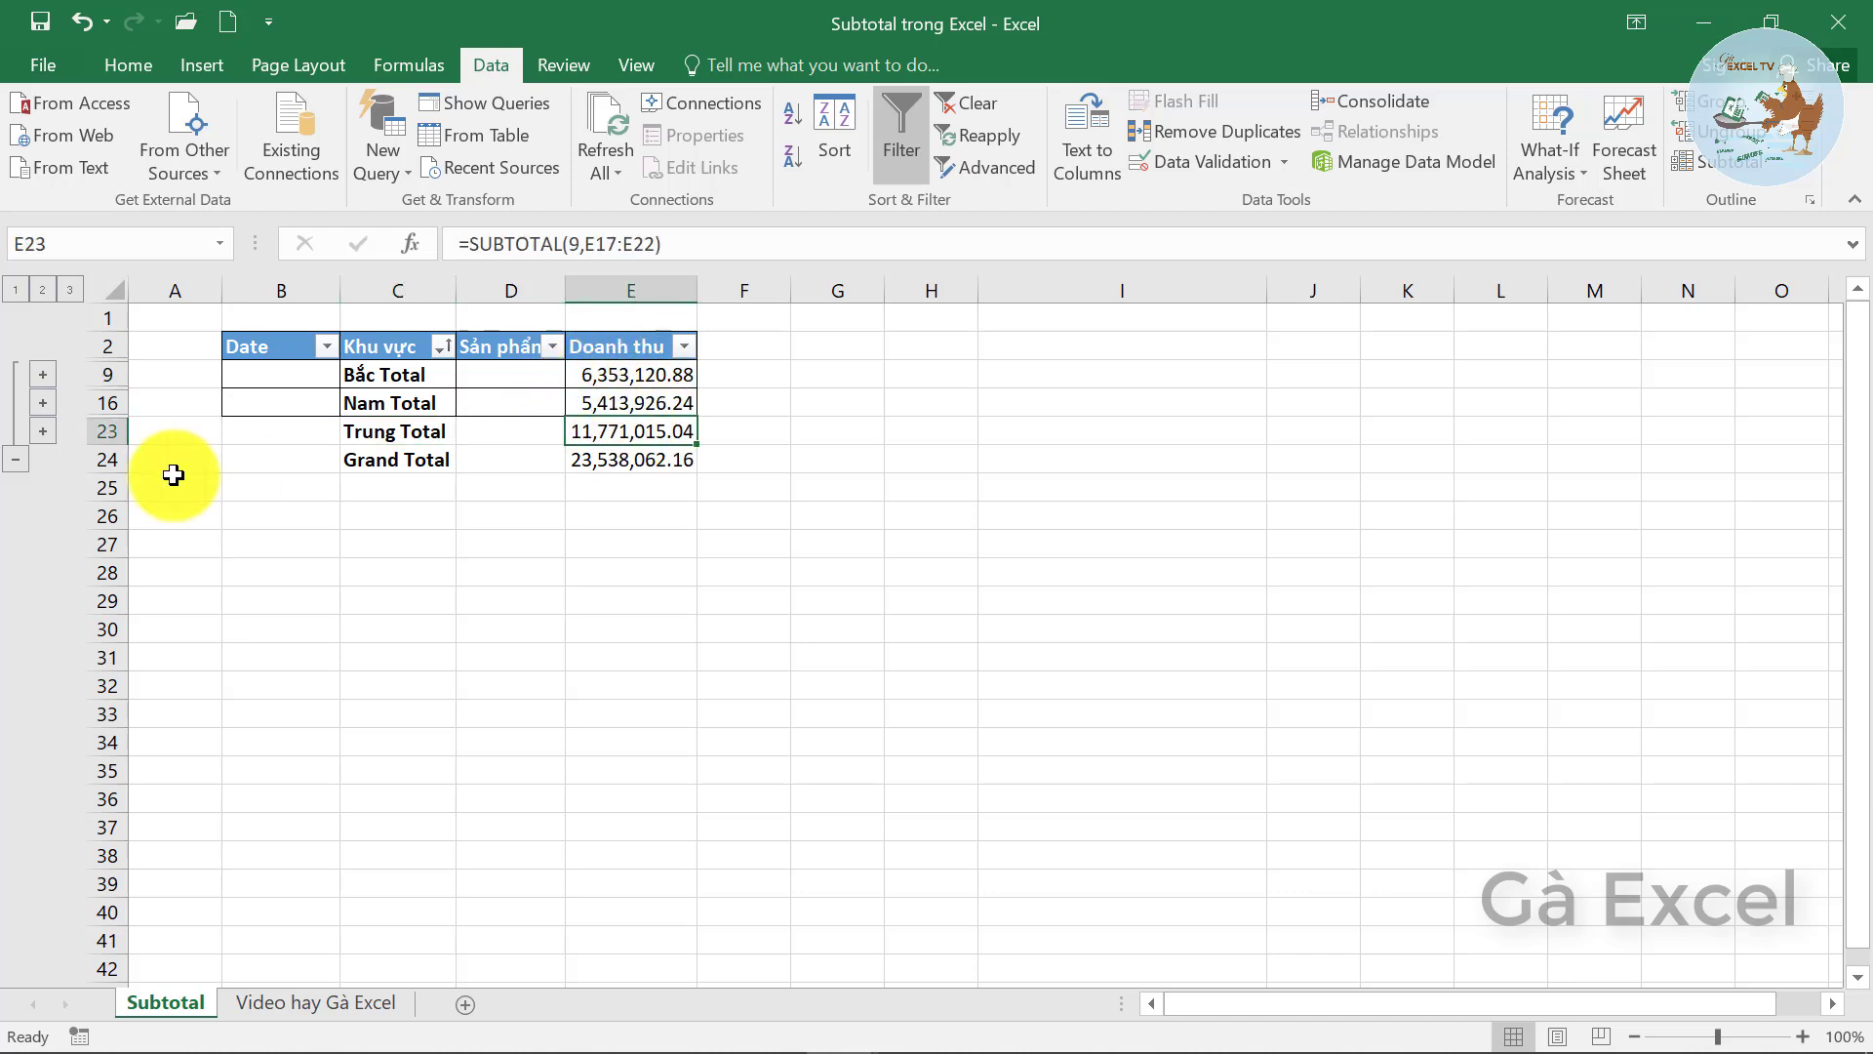
# - Expand the Bắc, Trung and Nam groups so every detail row is visible
pyautogui.click(39, 376)
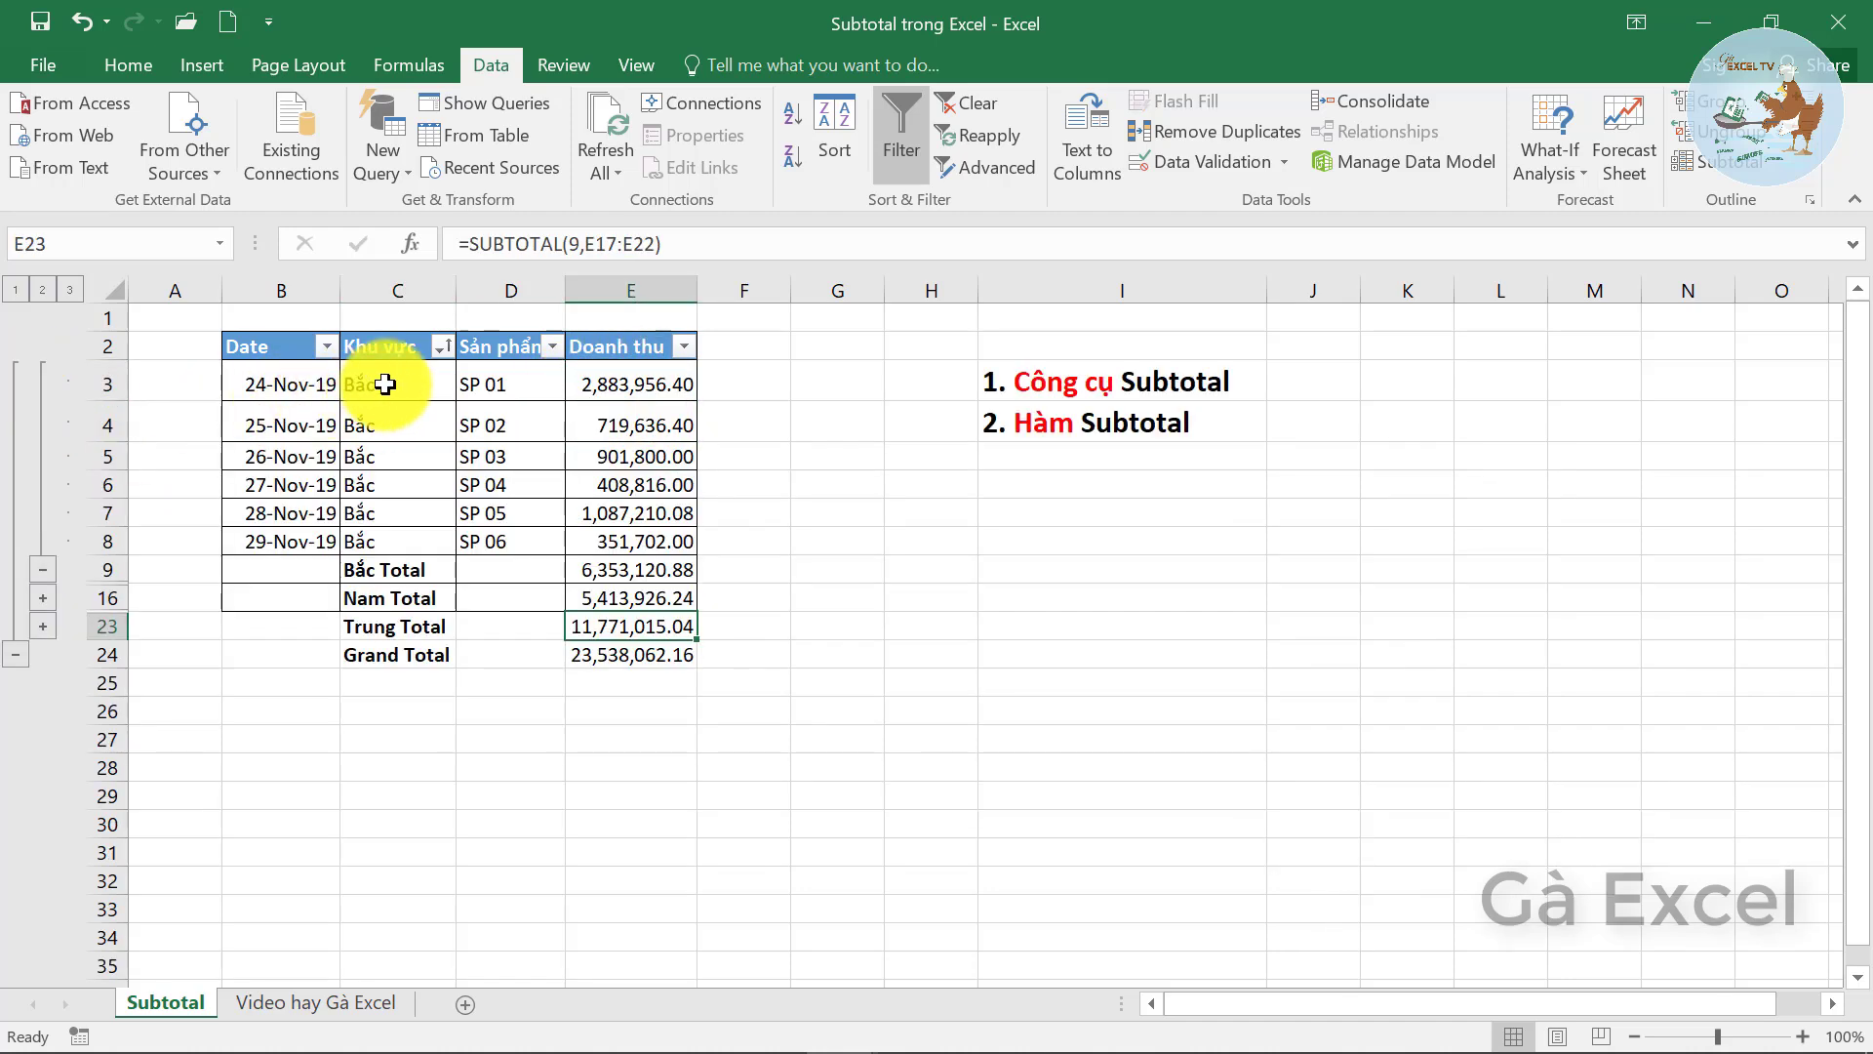
pyautogui.click(404, 408)
pyautogui.moveTo(404, 408); pyautogui.dragTo(430, 543)
pyautogui.click(420, 543)
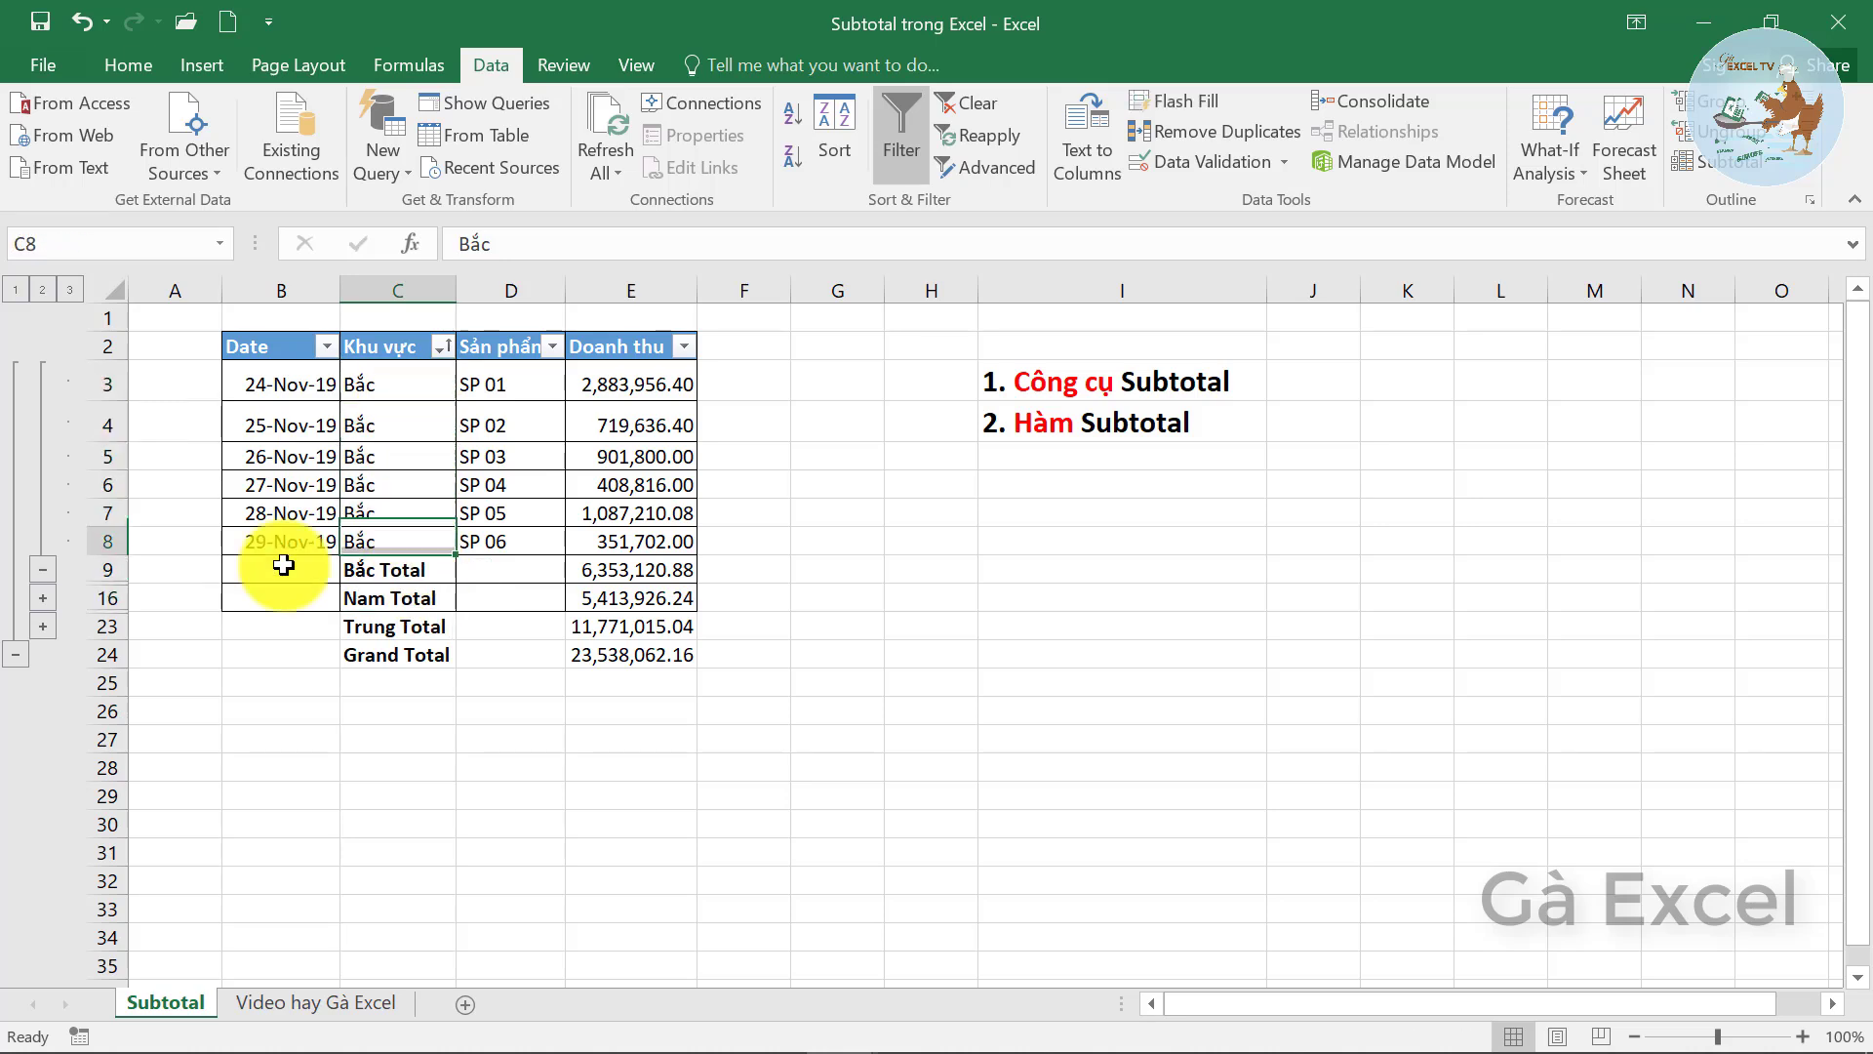
pyautogui.click(42, 627)
pyautogui.moveTo(480, 639); pyautogui.dragTo(493, 768)
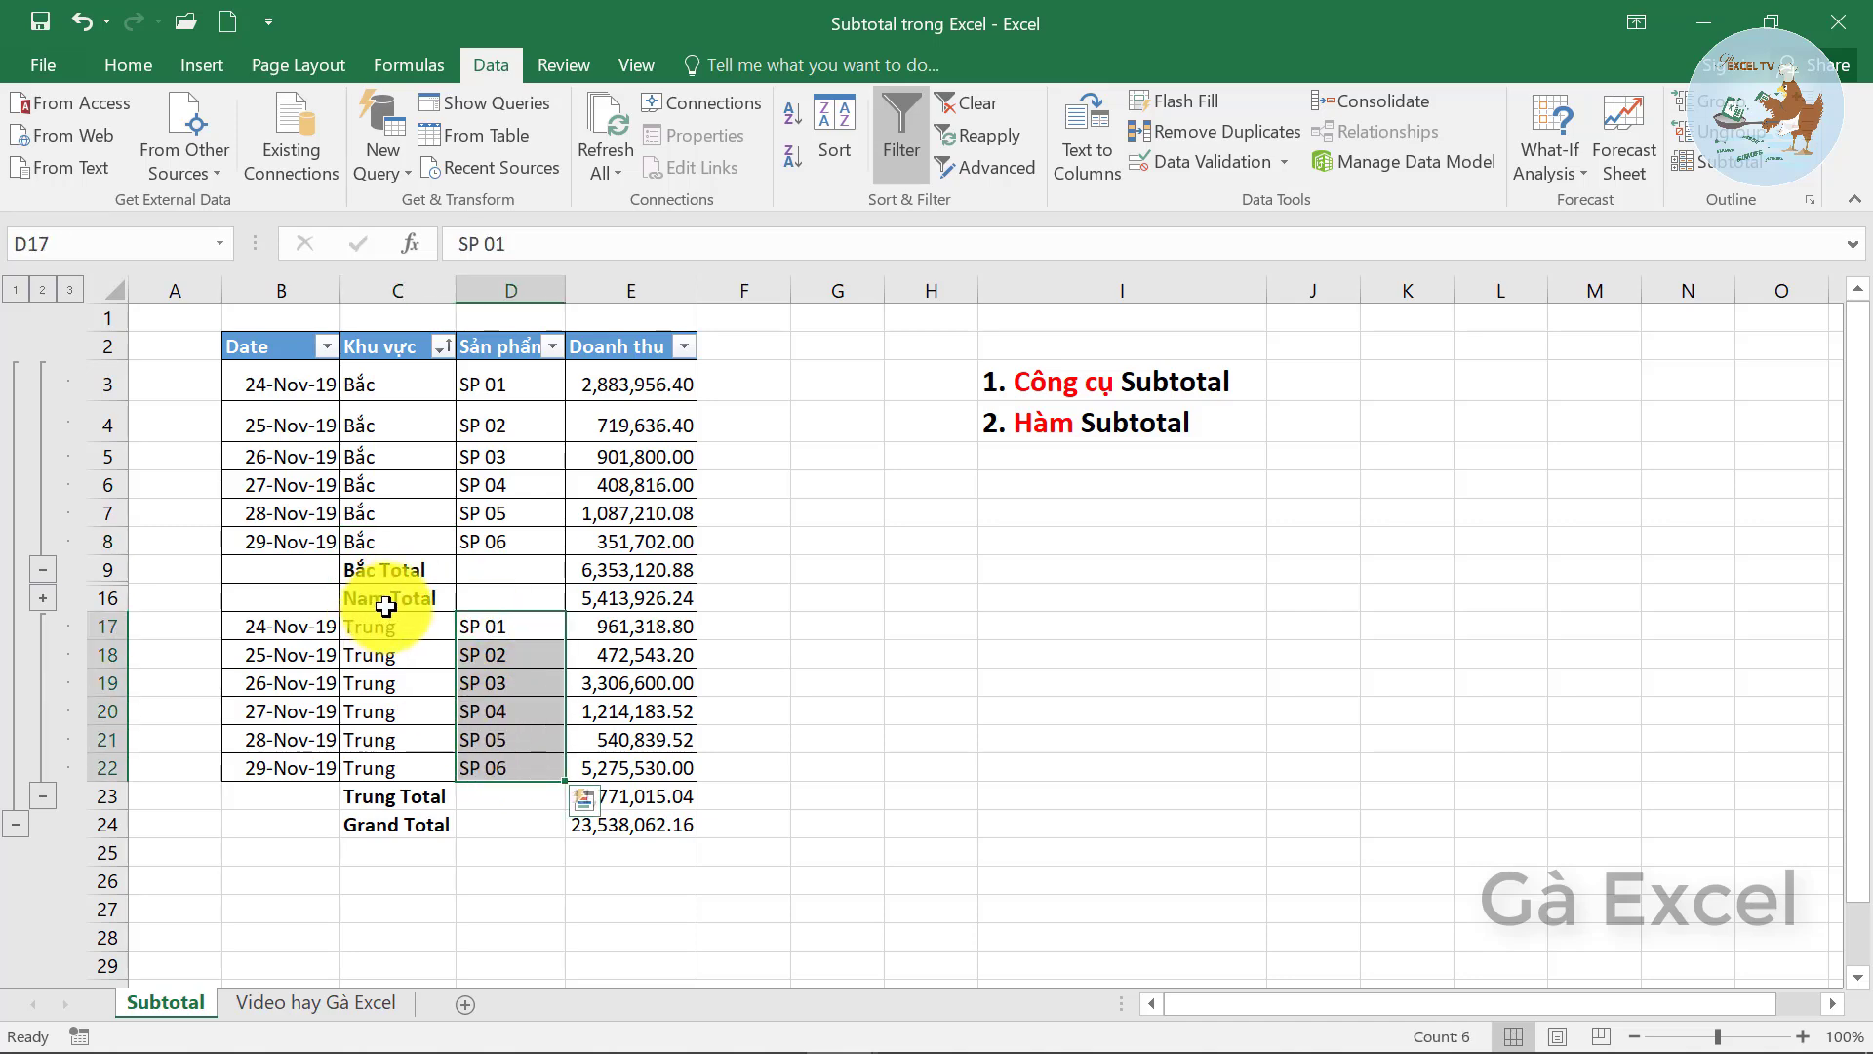
pyautogui.click(70, 290)
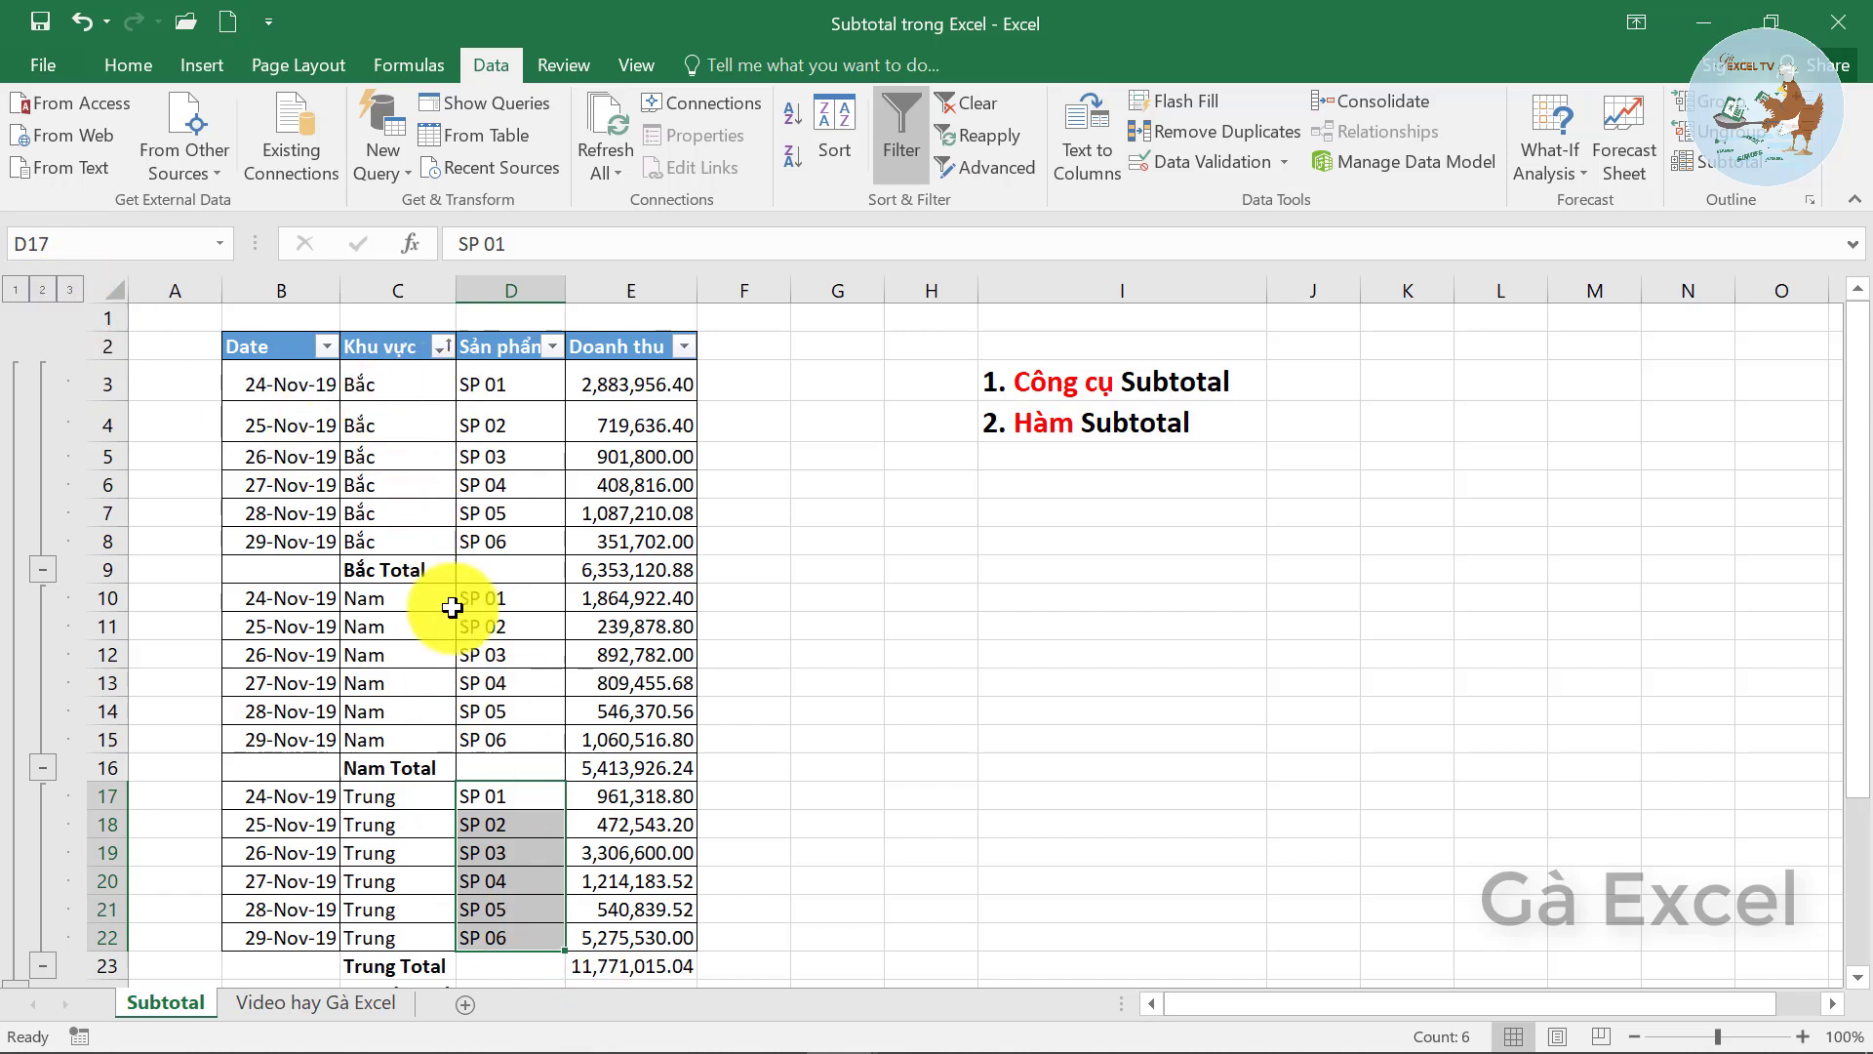
pyautogui.click(404, 537)
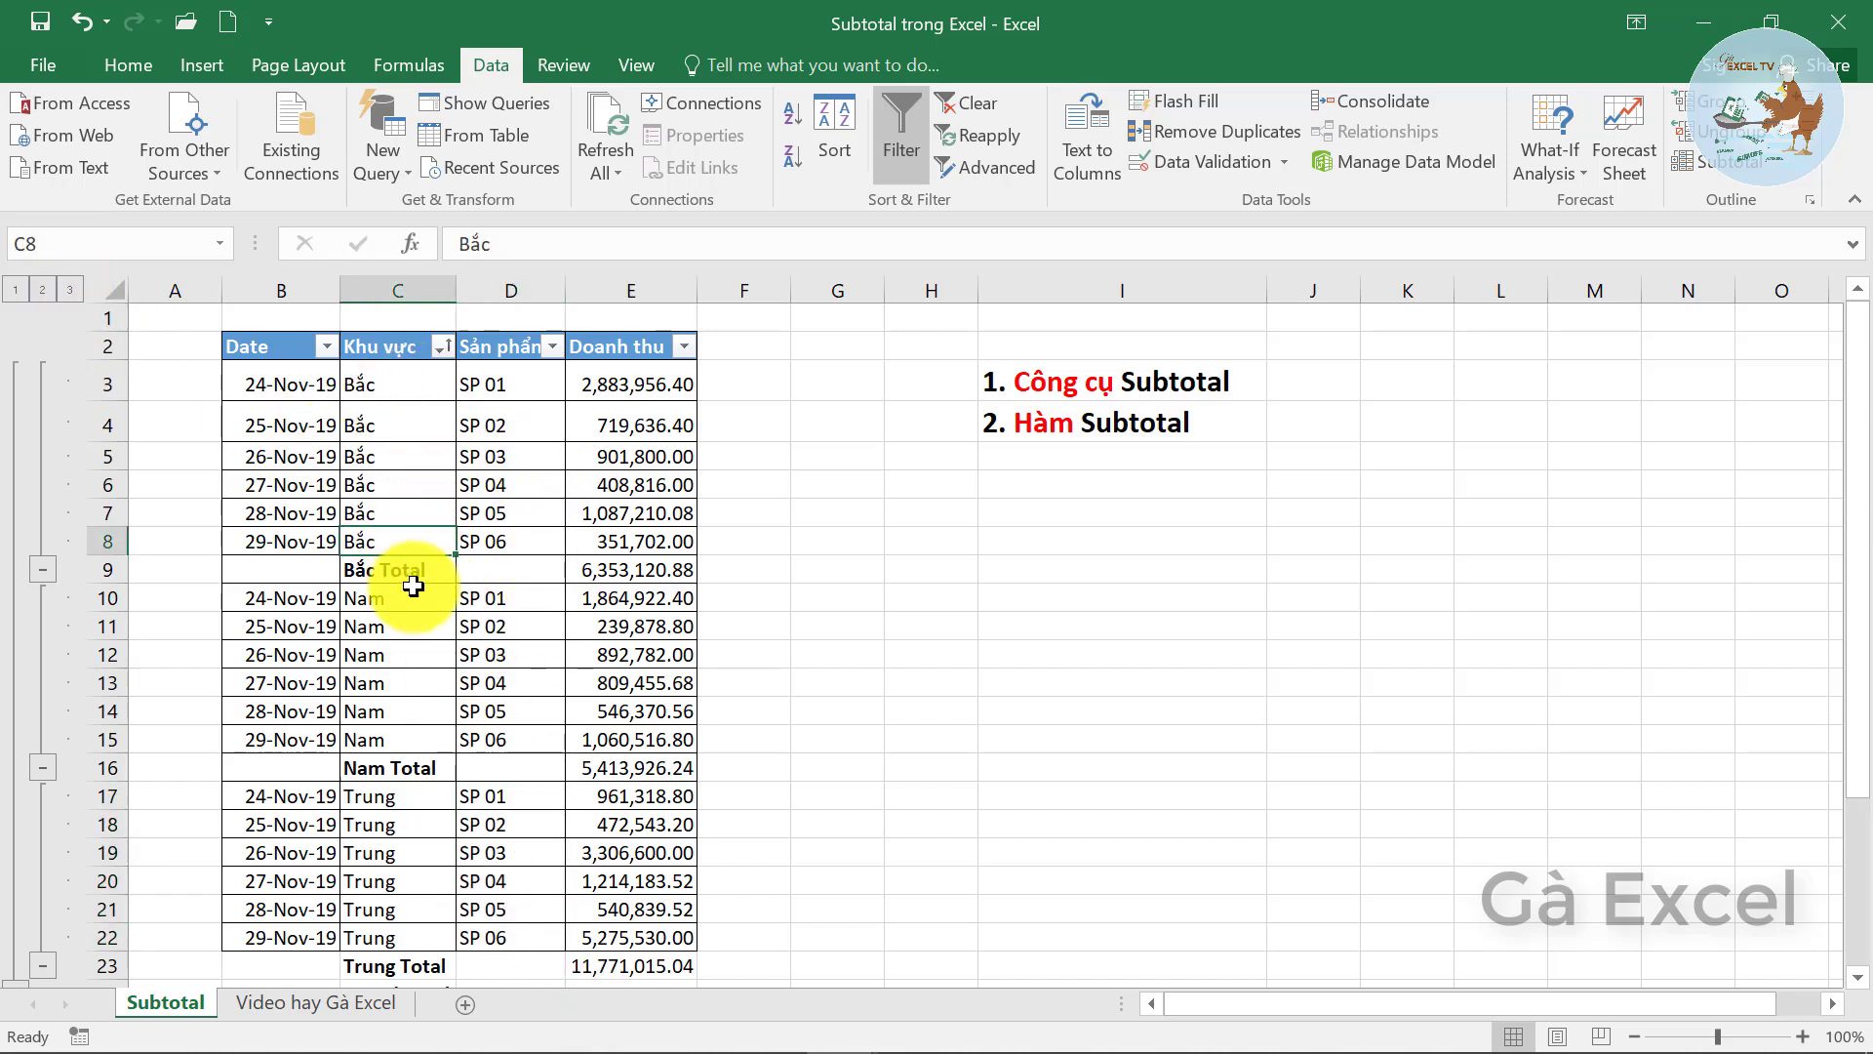
pyautogui.click(416, 570)
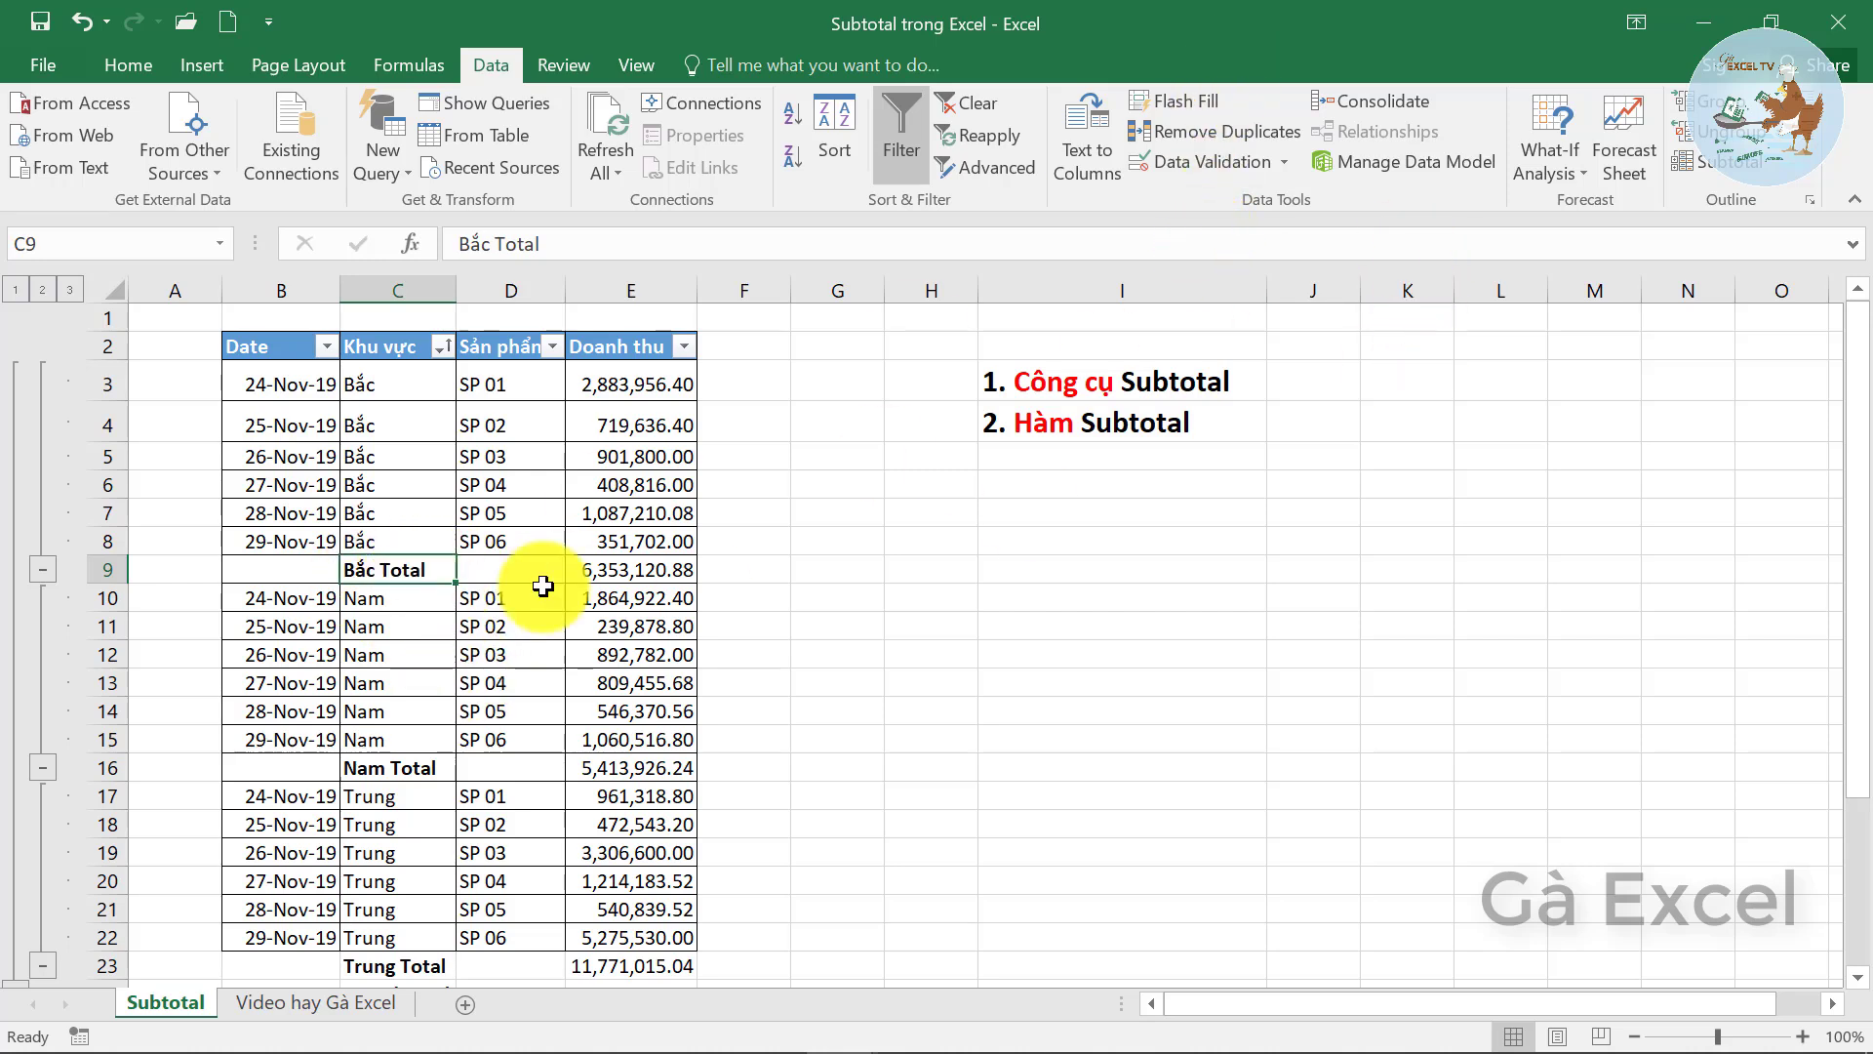
# - Add Average subtotals per region without replacing the existing Sum totals
pyautogui.click(1723, 165)
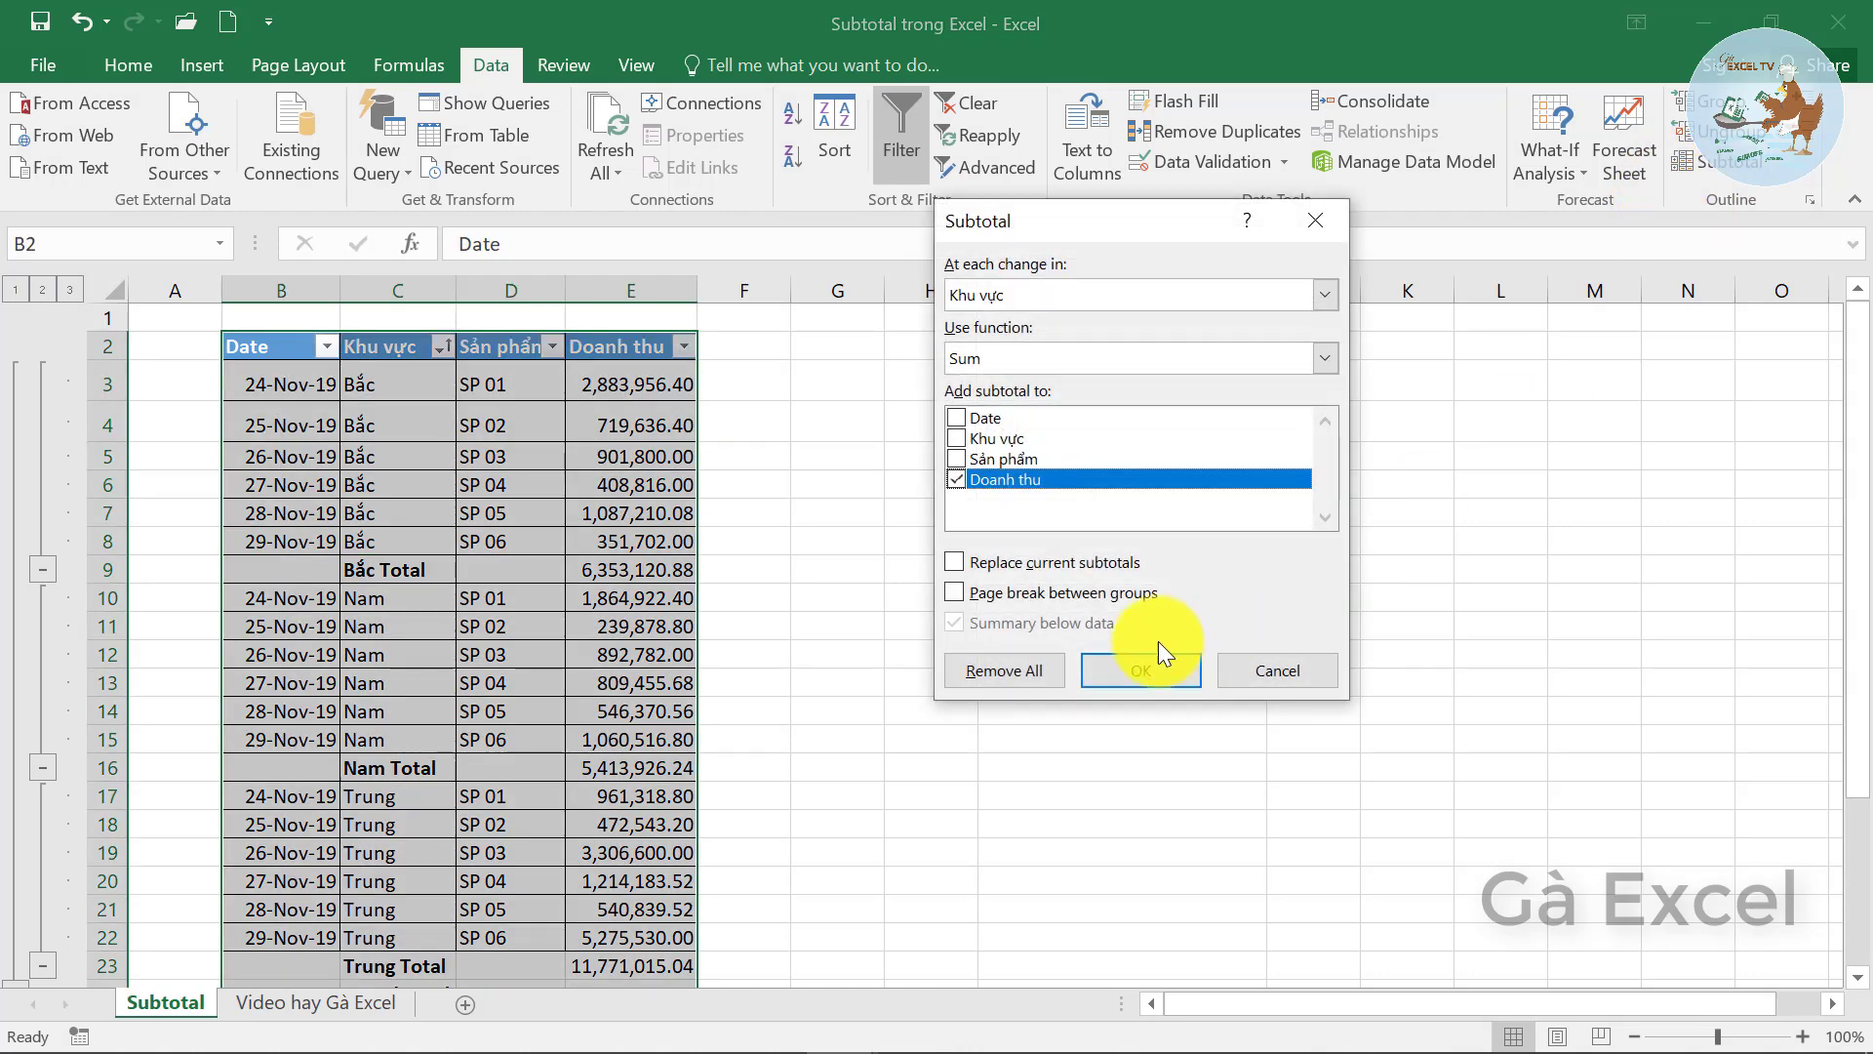
pyautogui.click(1010, 358)
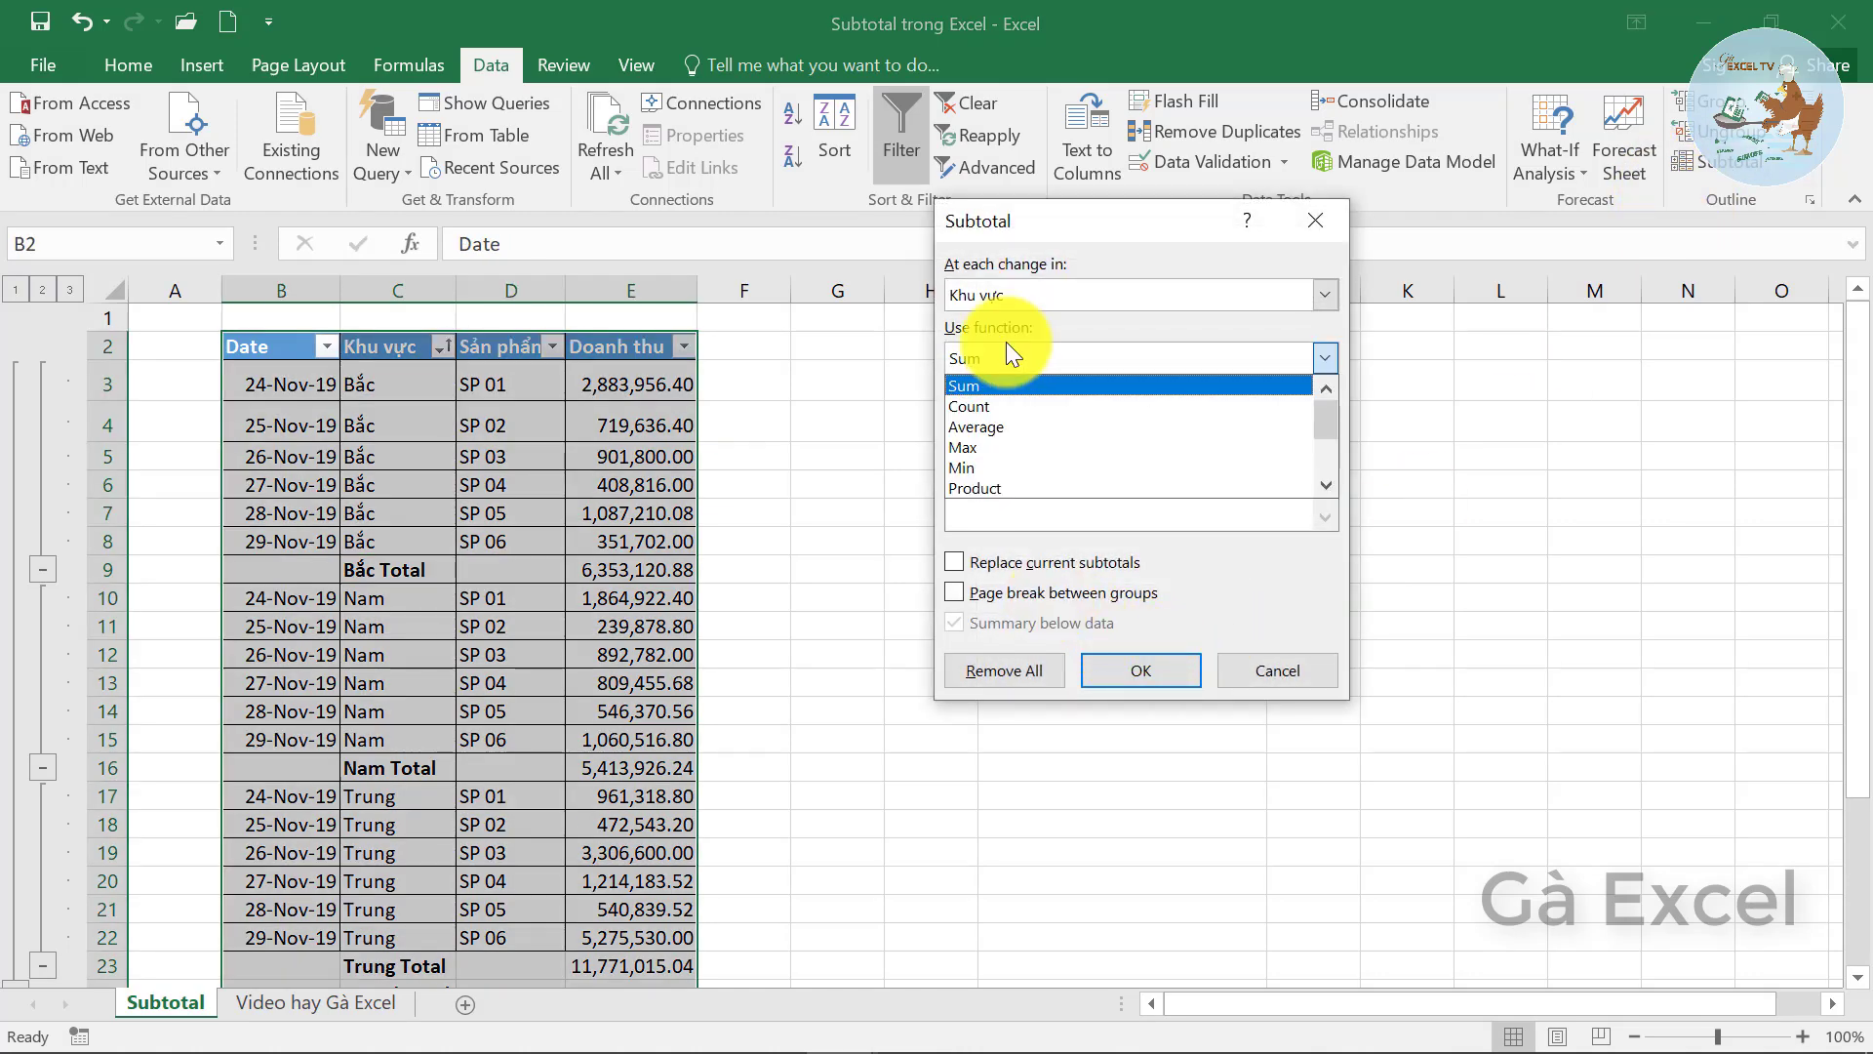
pyautogui.click(993, 426)
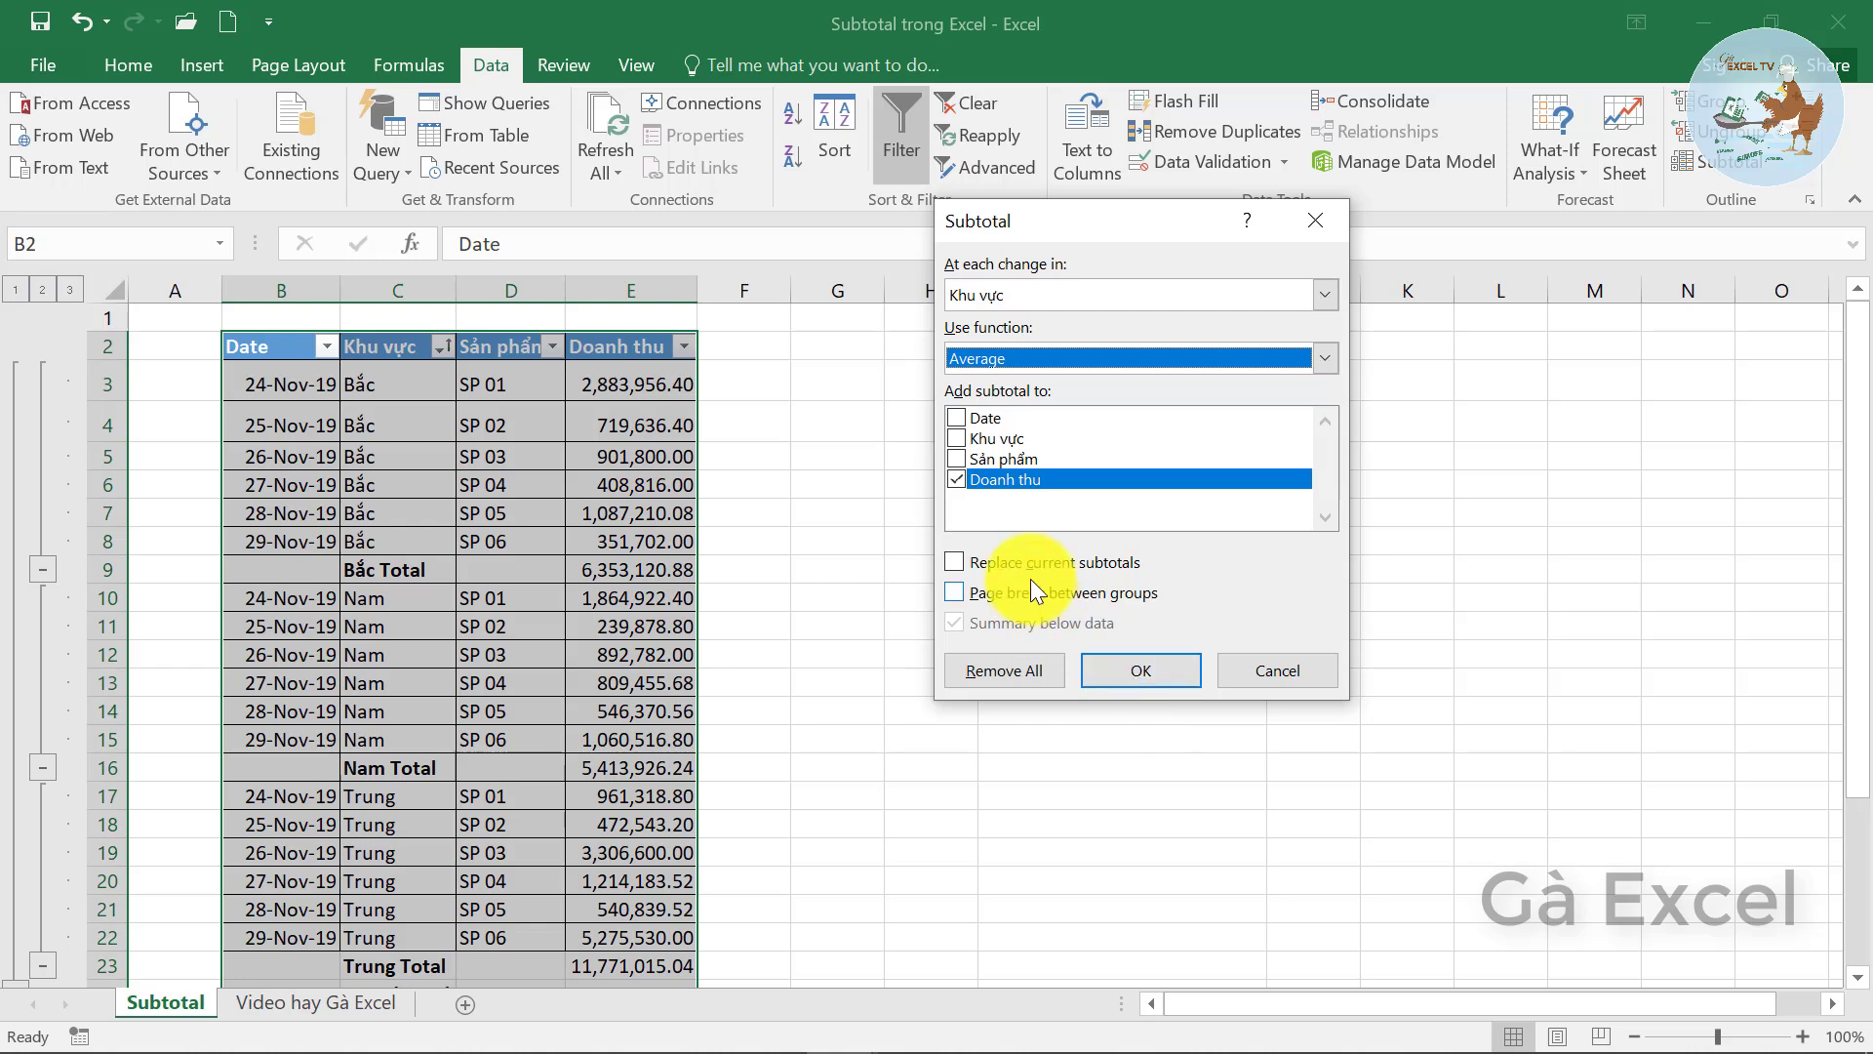
pyautogui.click(975, 561)
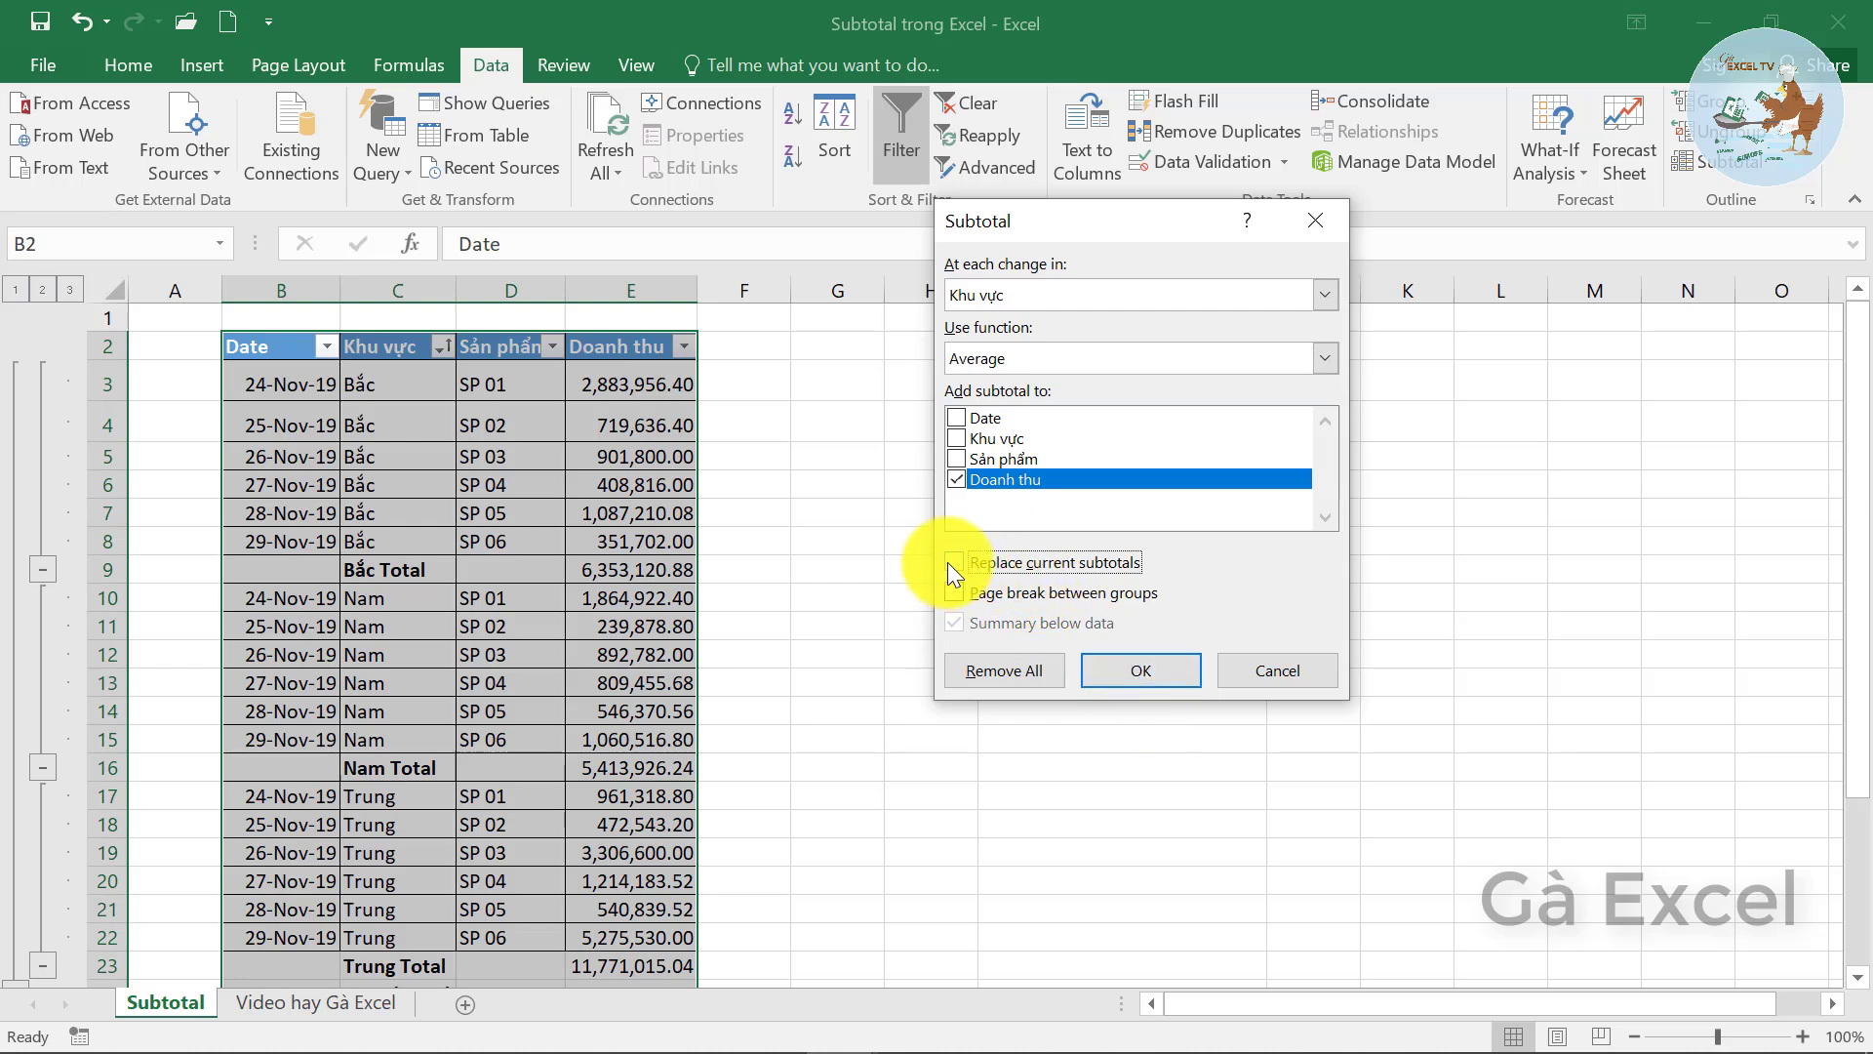
pyautogui.click(952, 562)
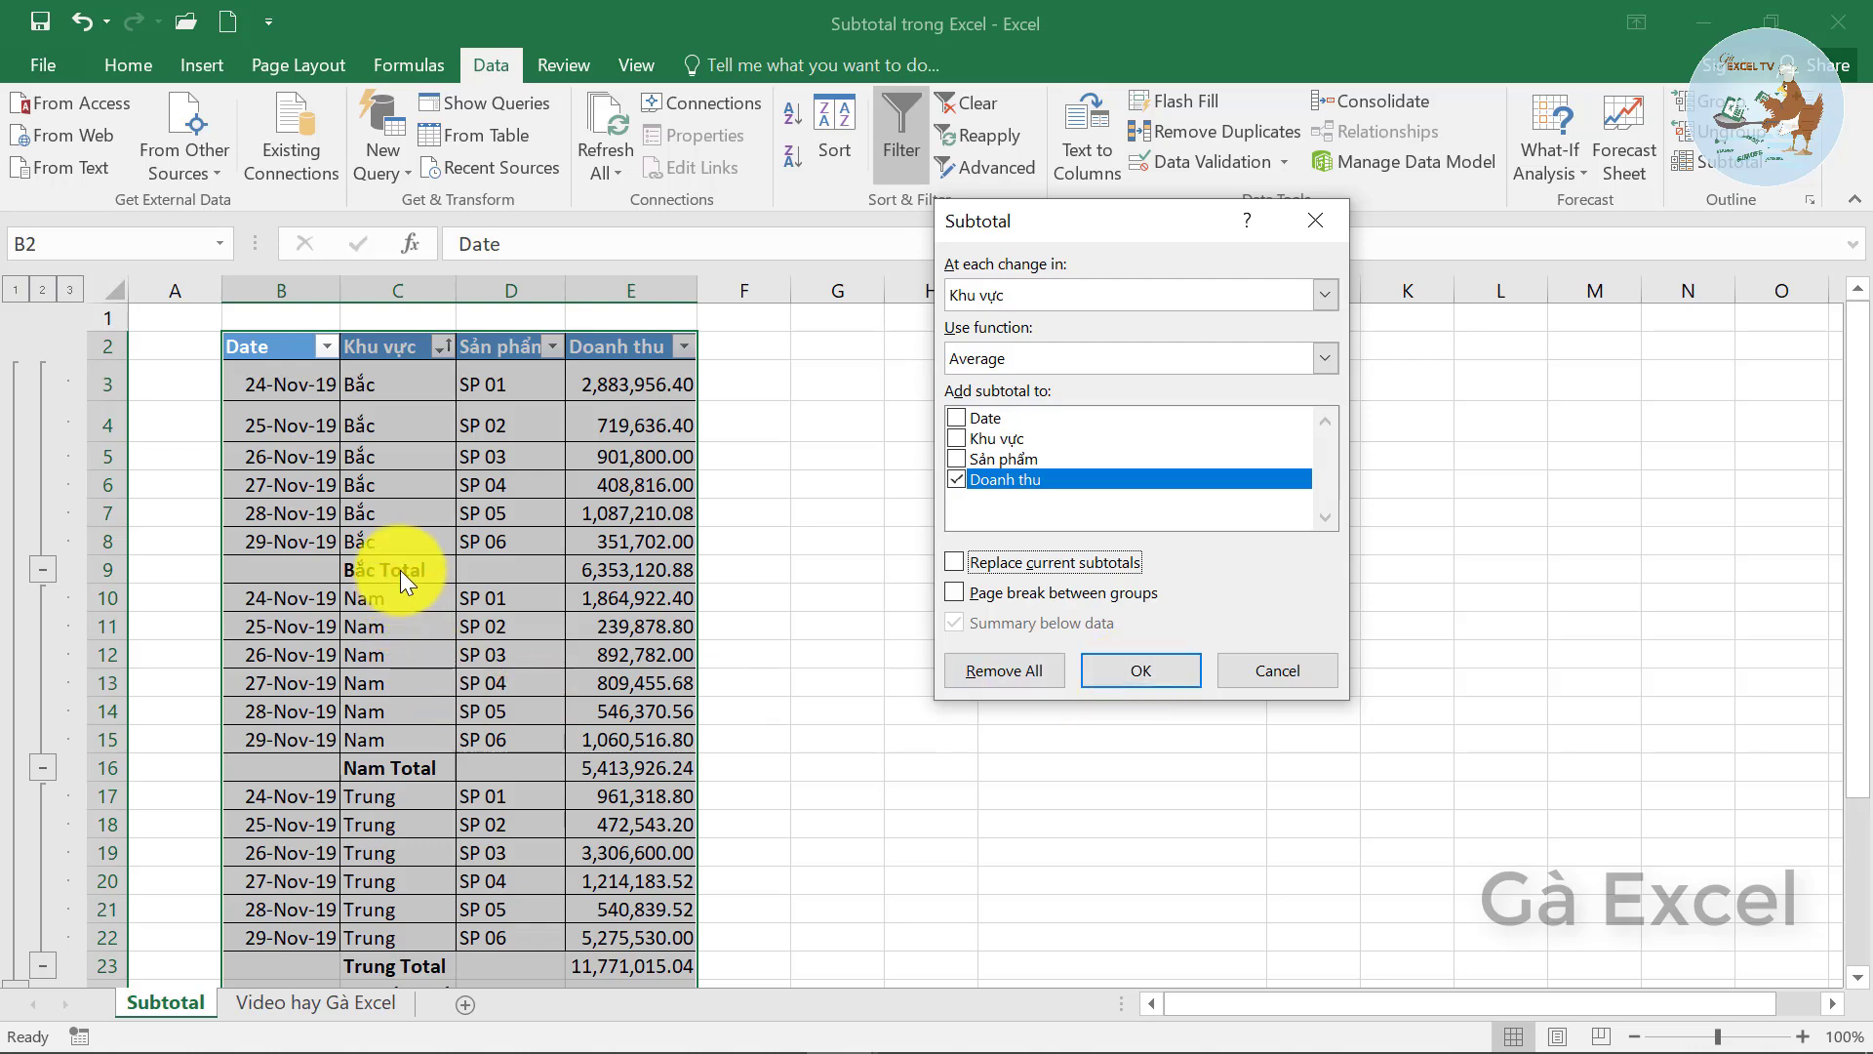
pyautogui.click(1132, 669)
# - Inspect the new Bắc Average row and compare its formula with the Bắc Total formula
pyautogui.click(459, 576)
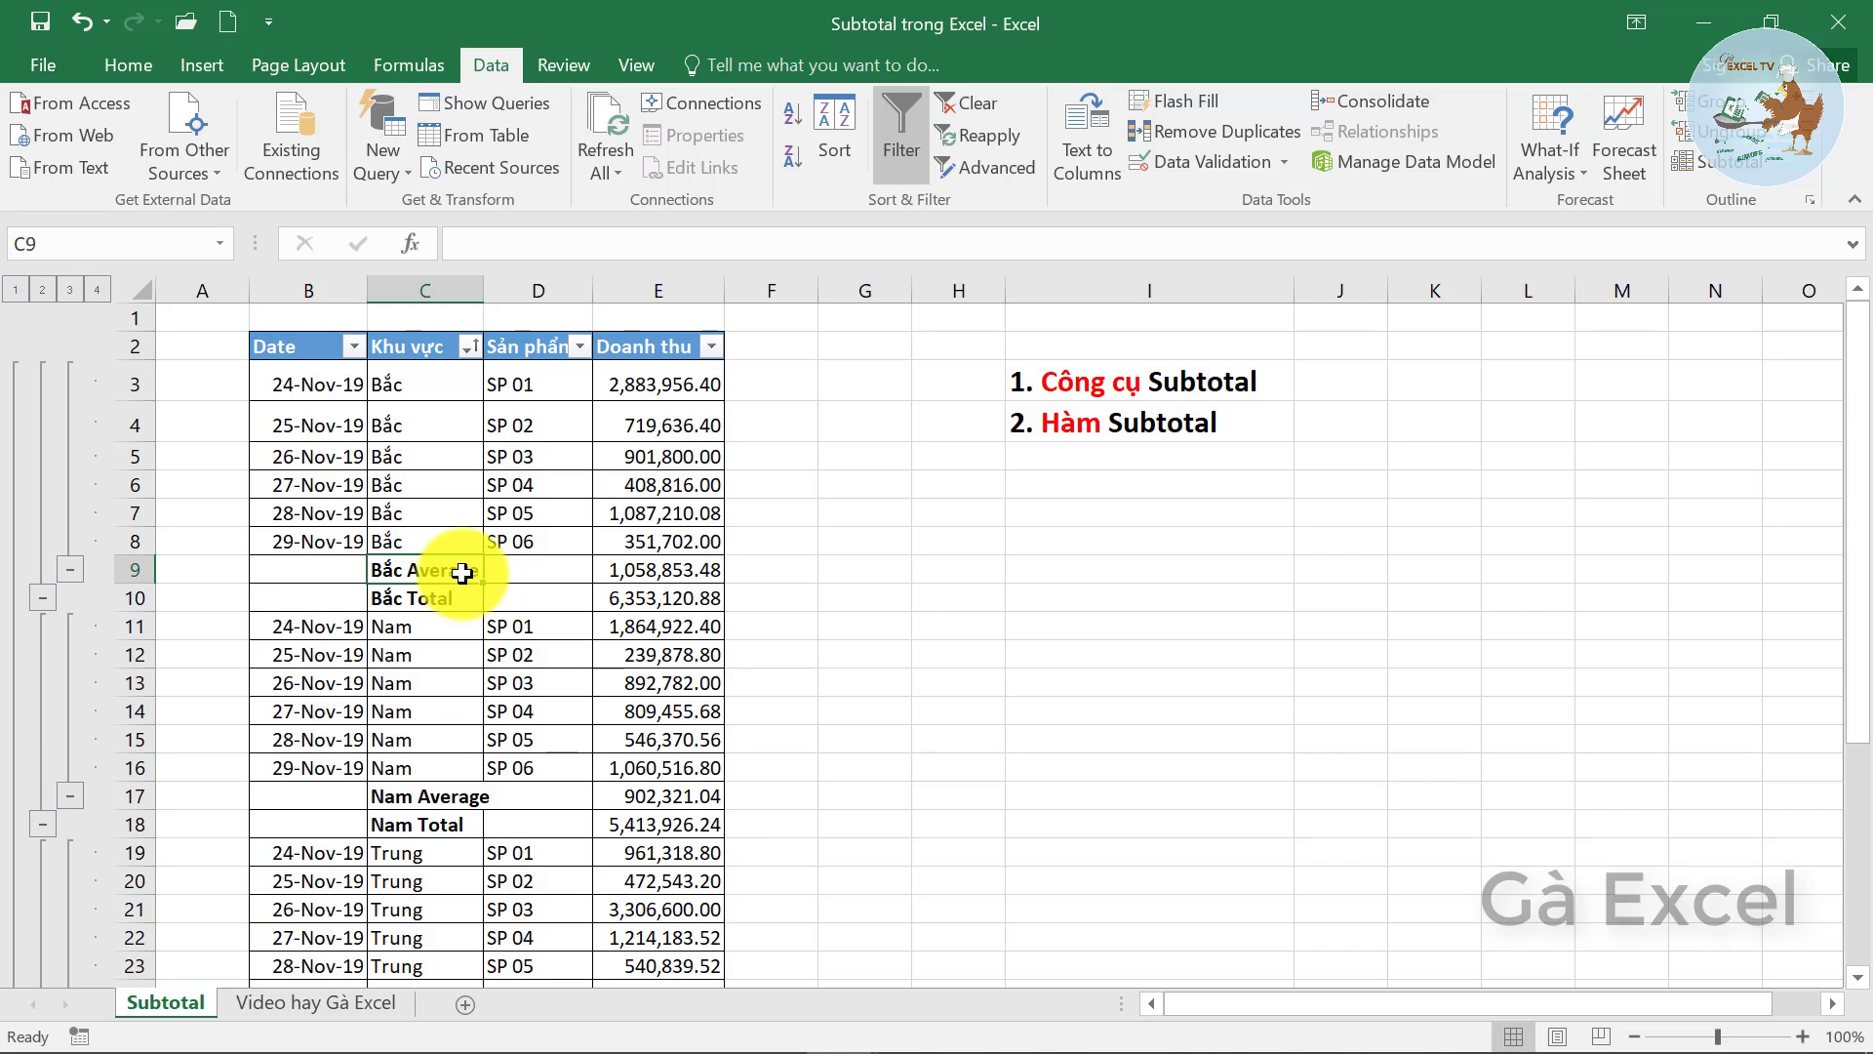
pyautogui.click(654, 573)
pyautogui.click(679, 599)
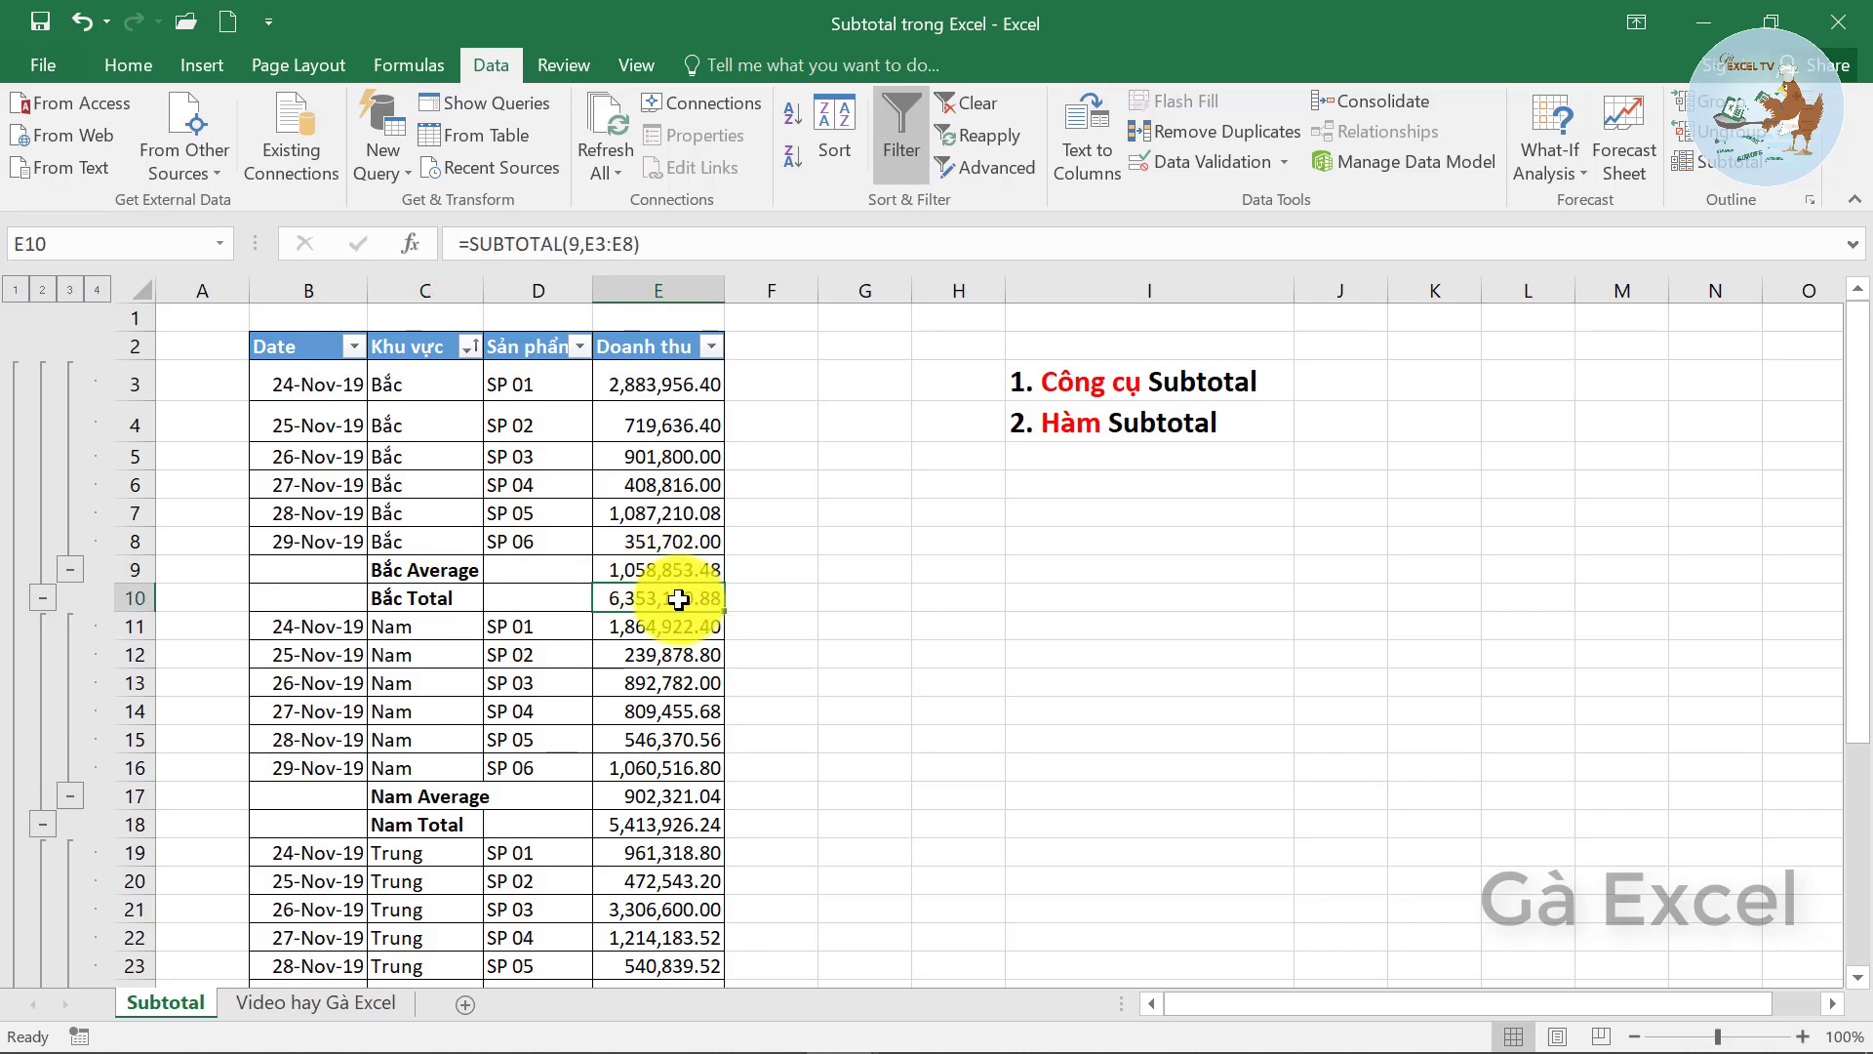
pyautogui.click(452, 573)
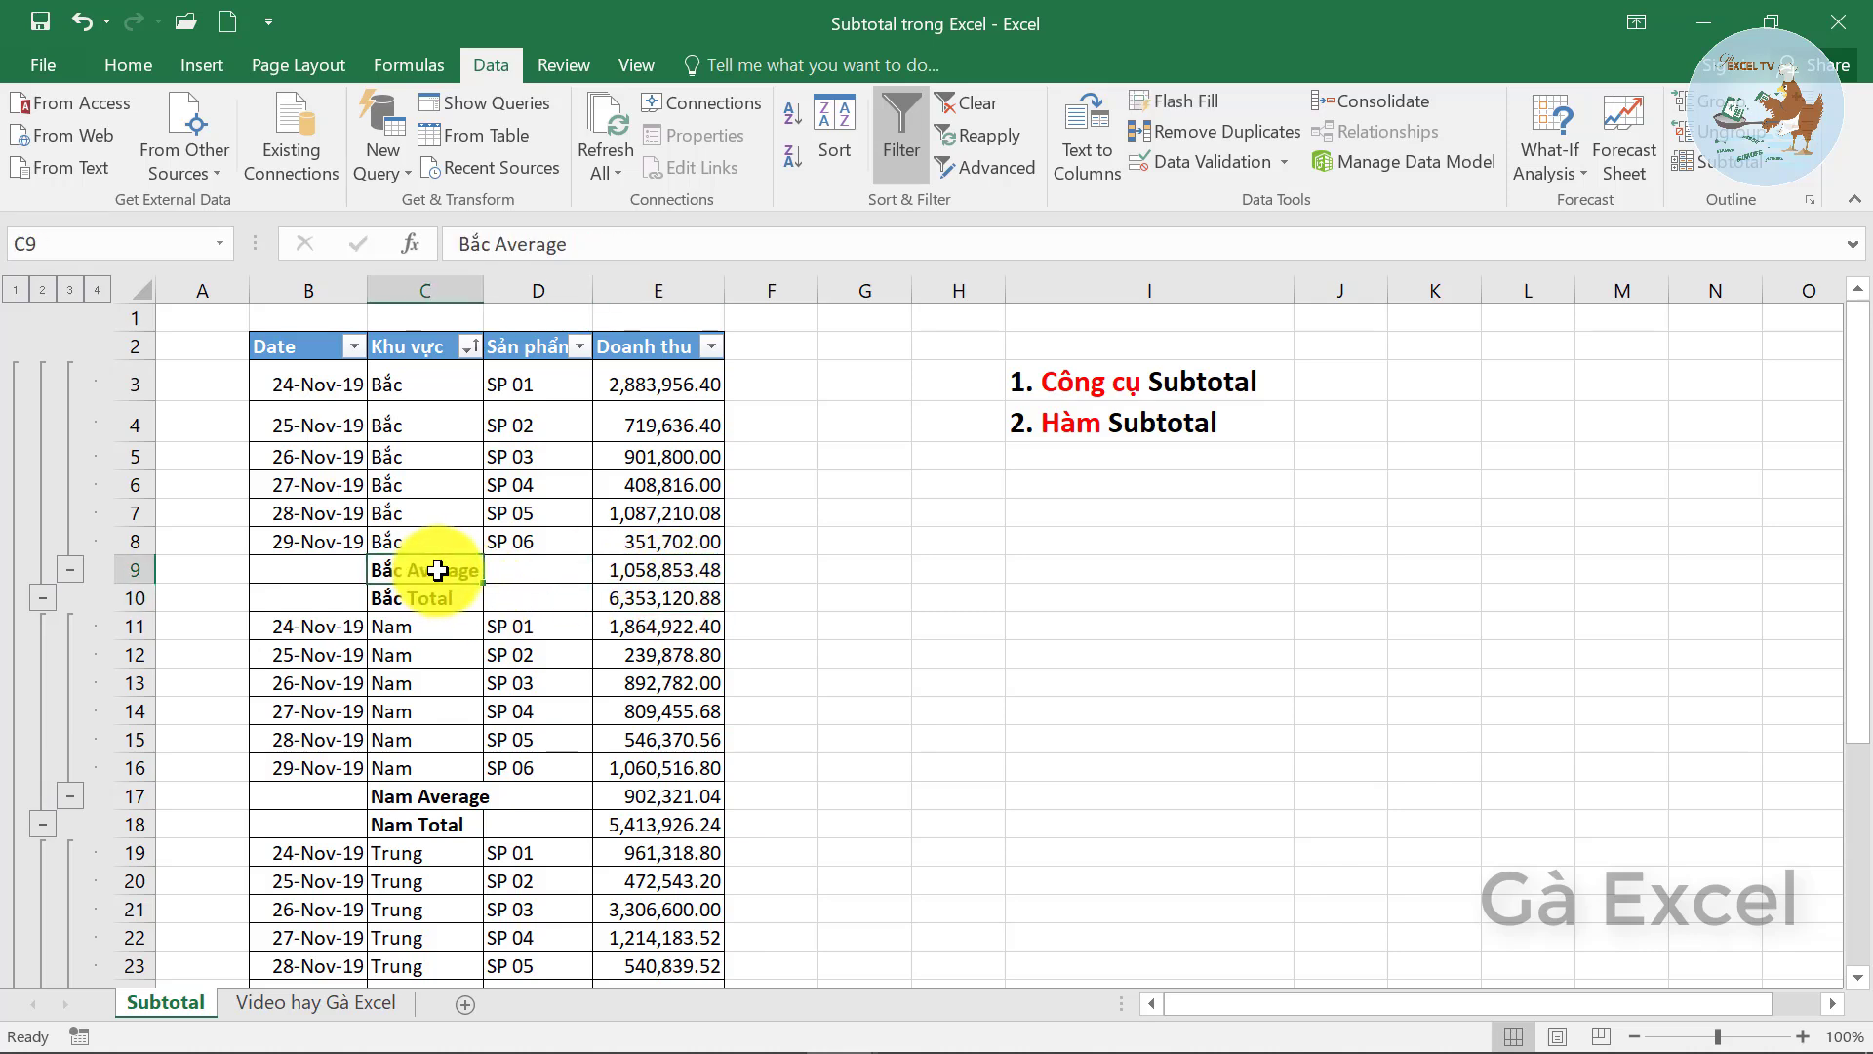
pyautogui.click(1700, 164)
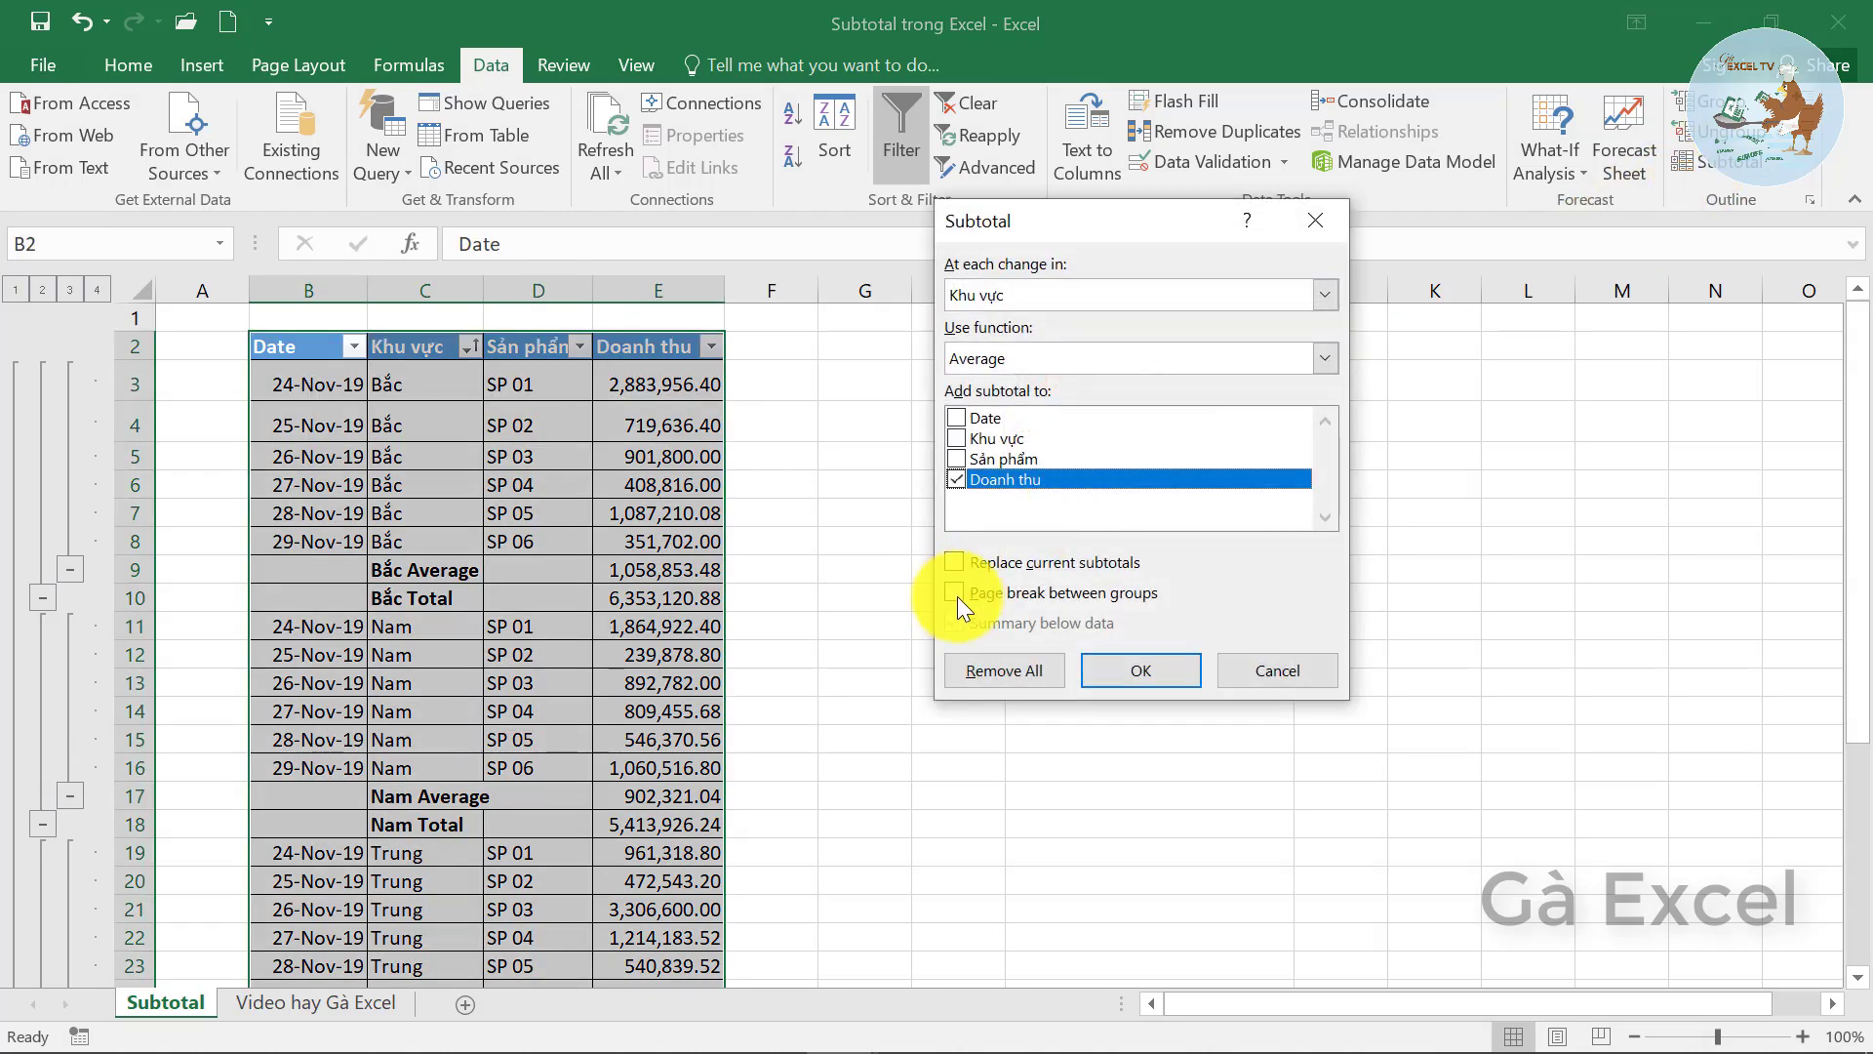
# - Add Count subtotals per region, then check the Bắc Count formula showing 6
pyautogui.click(1015, 359)
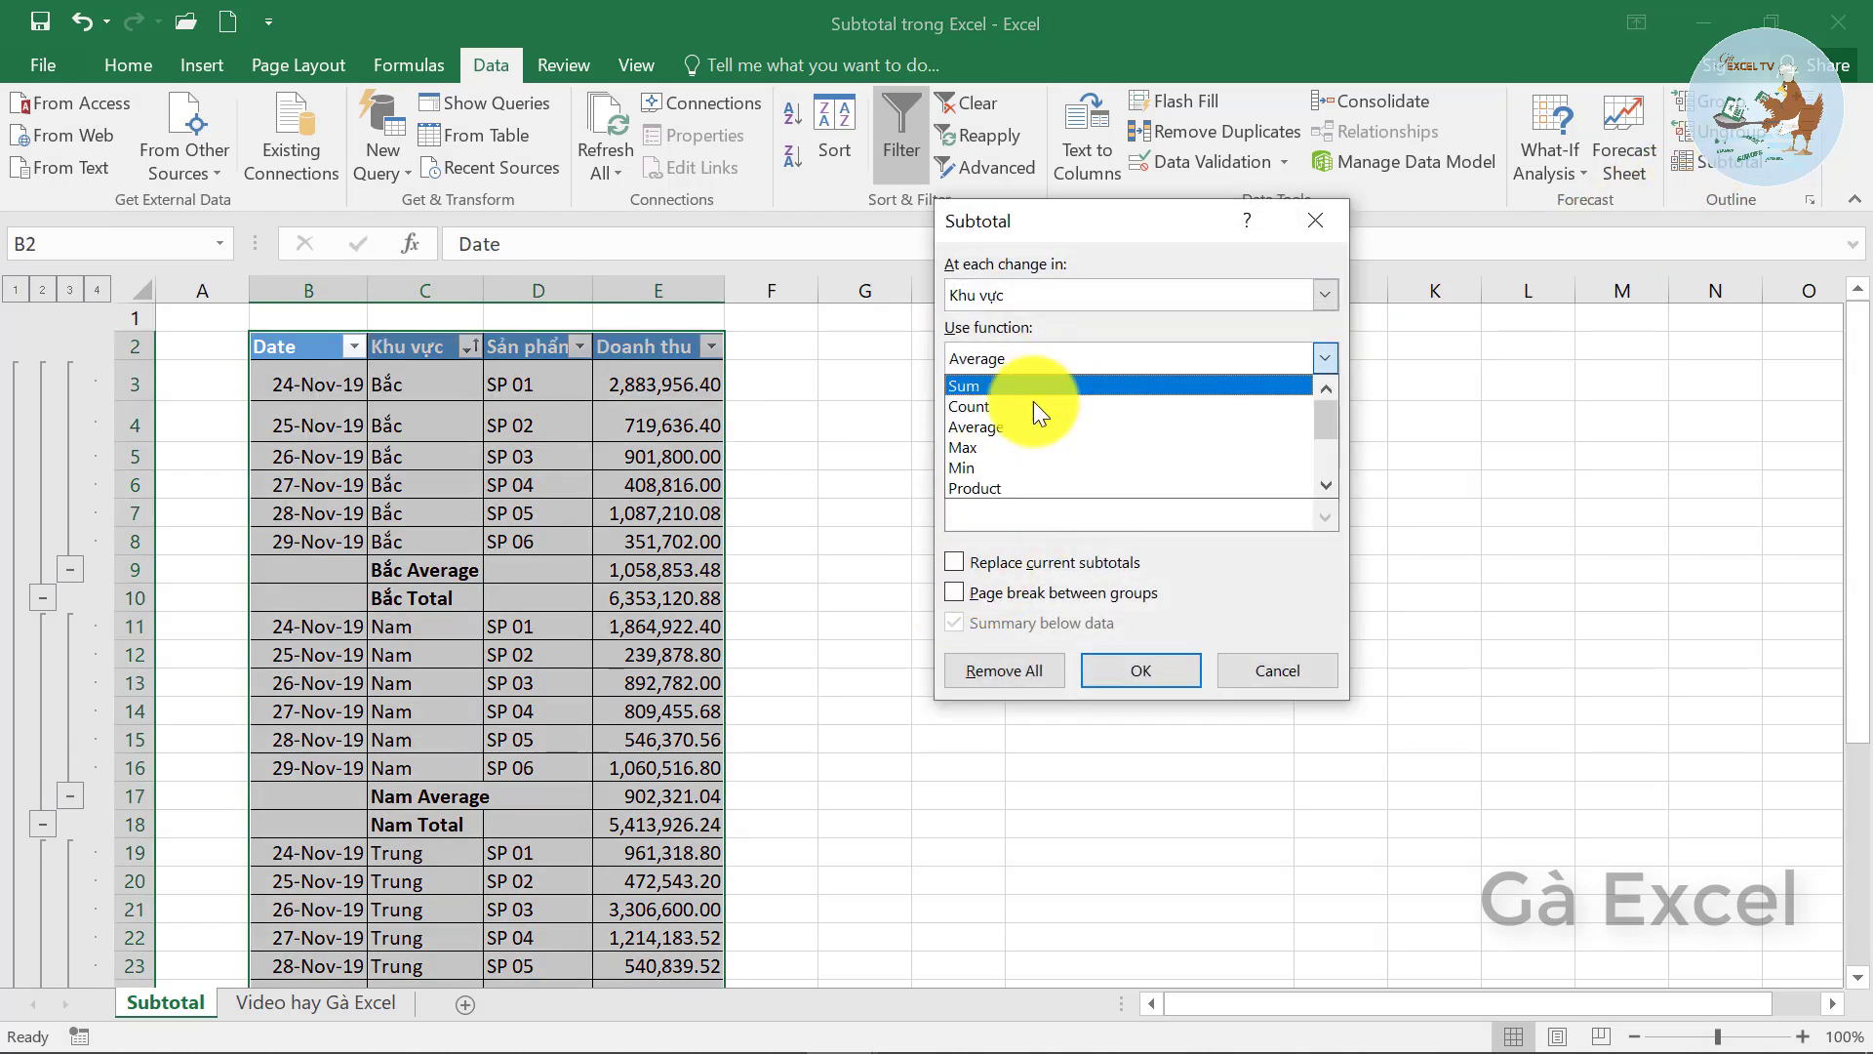
pyautogui.click(983, 406)
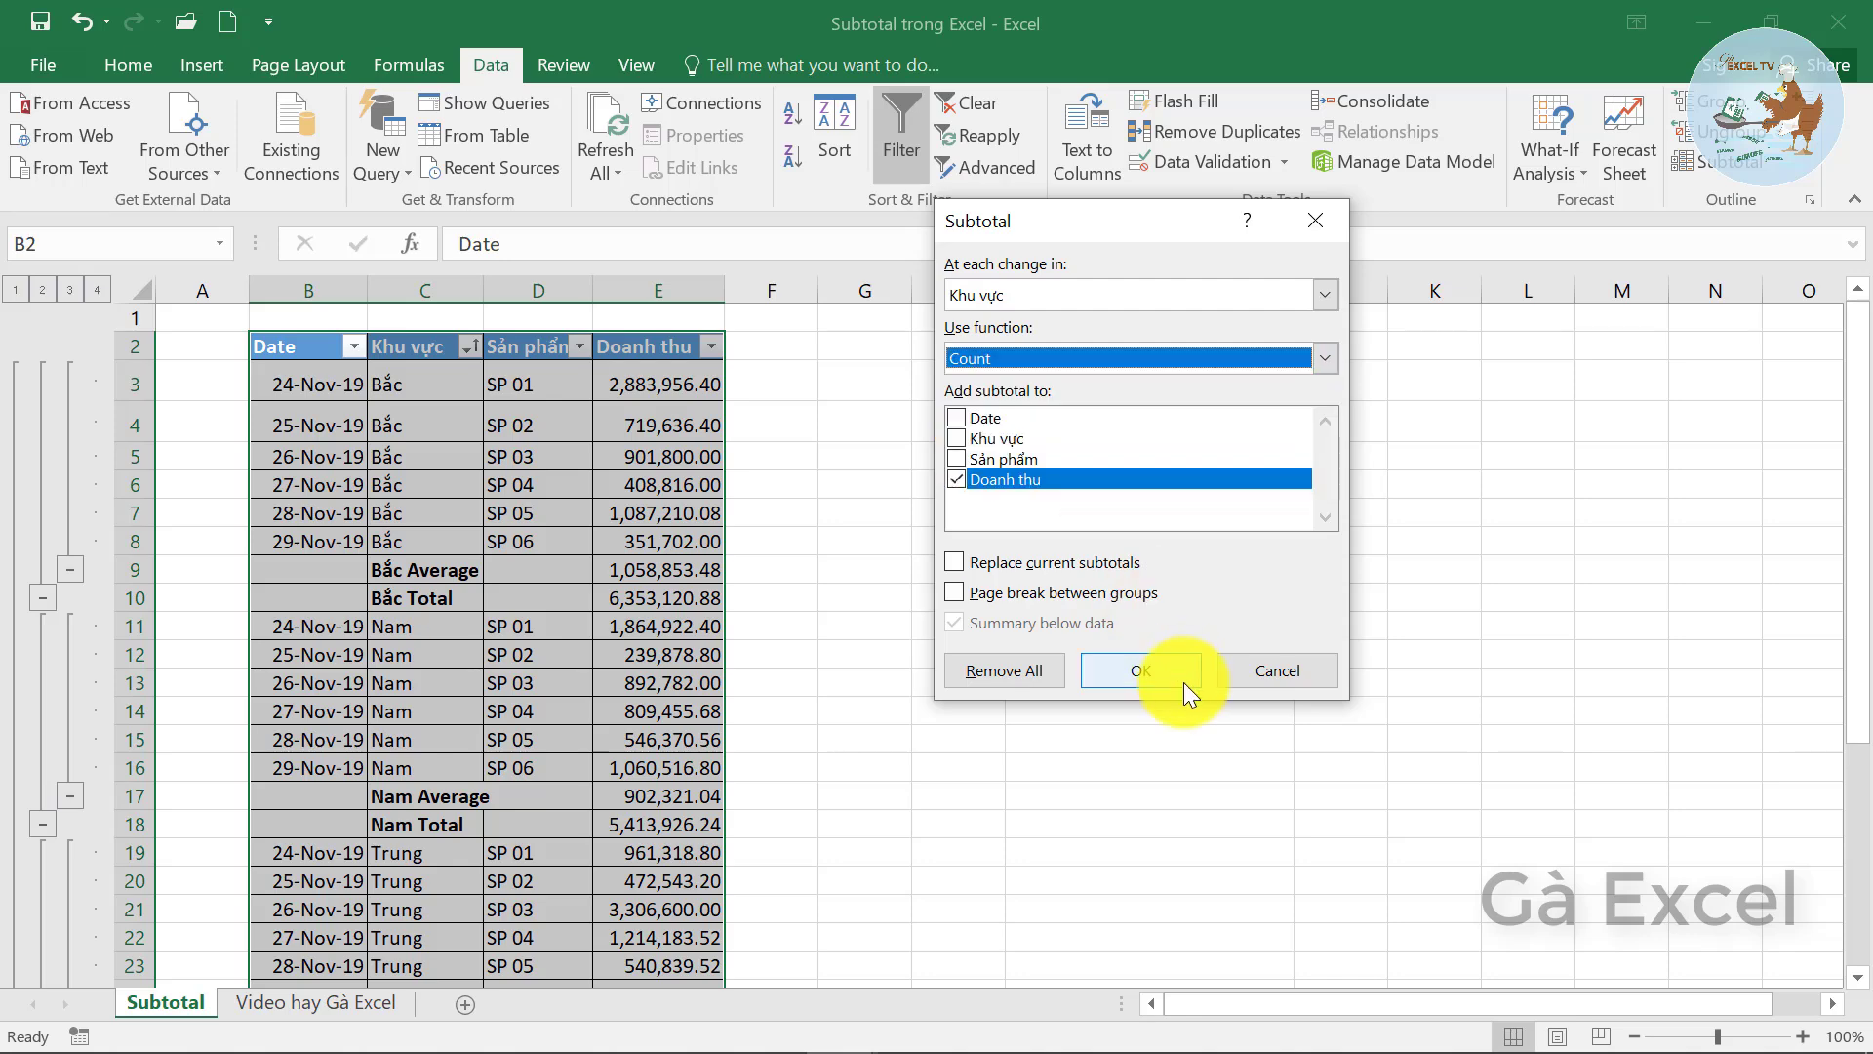
pyautogui.click(1168, 680)
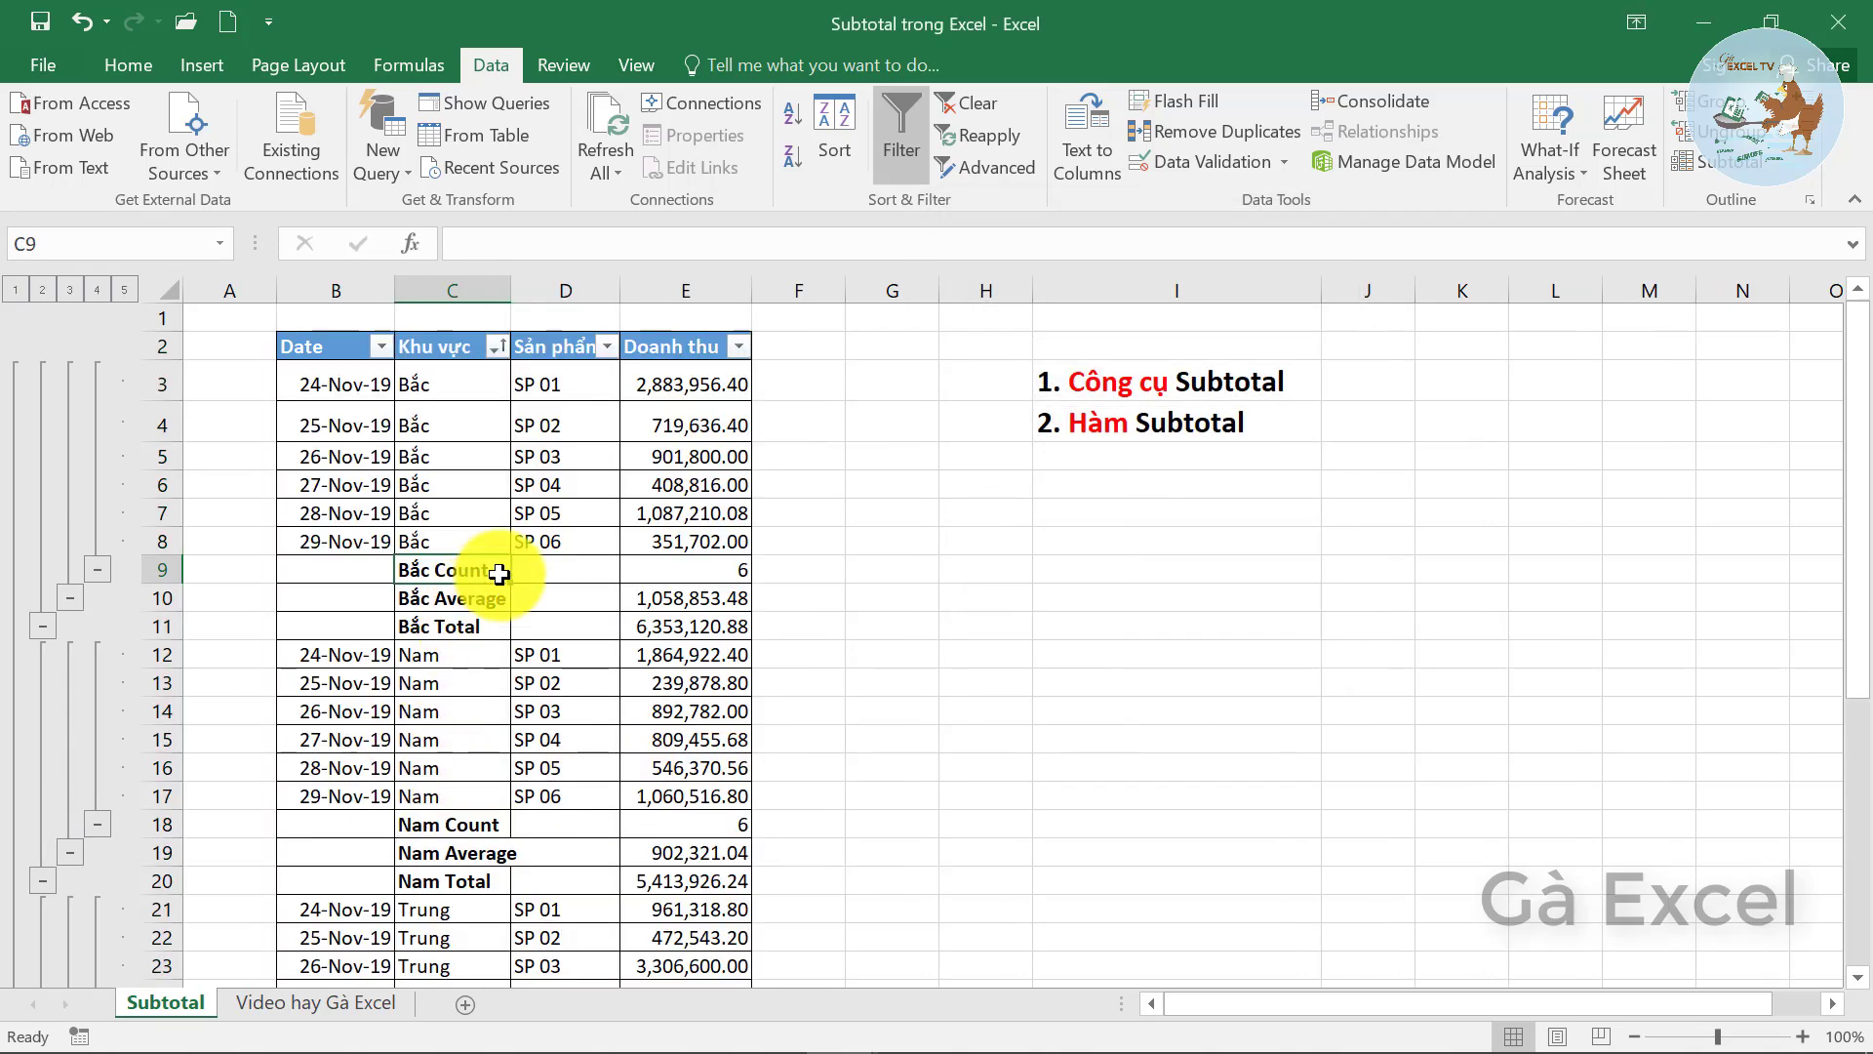
pyautogui.click(727, 566)
pyautogui.press('Up')
pyautogui.press('Up')
pyautogui.press('Left')
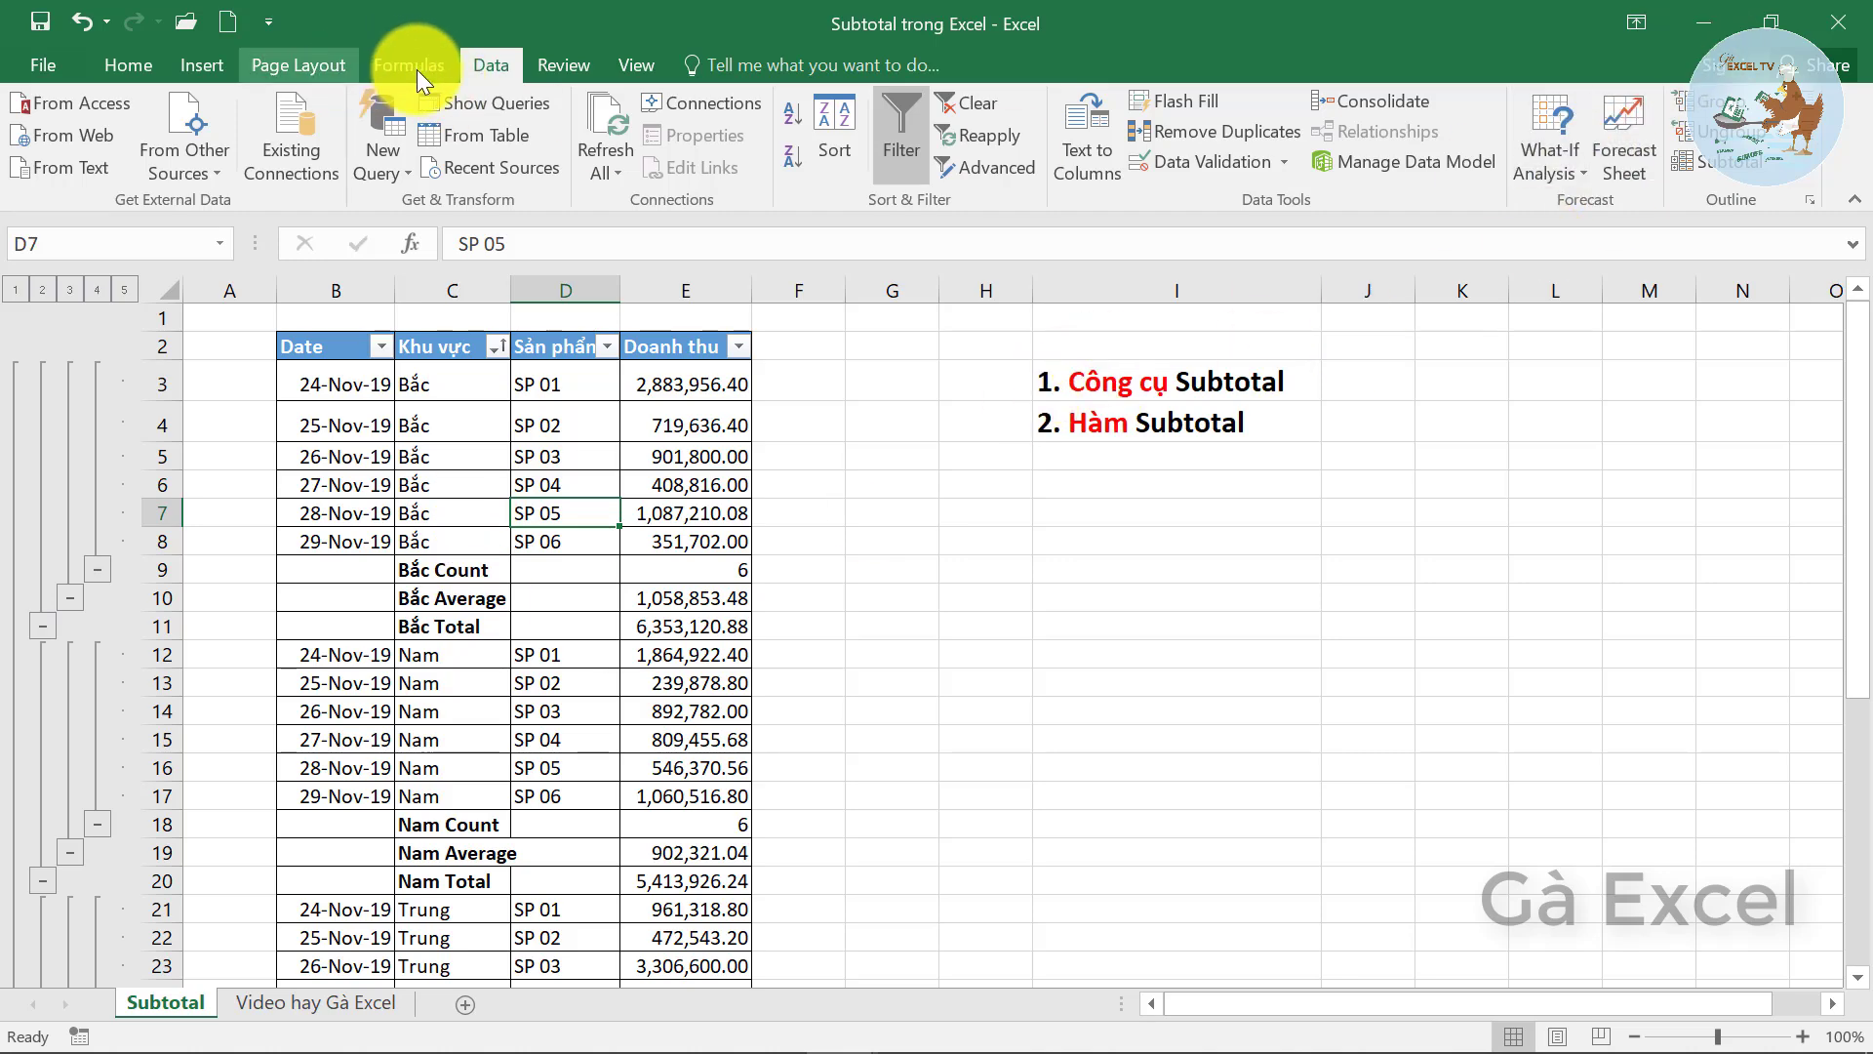
# - Remove all subtotal rows from the sales table
pyautogui.click(1723, 174)
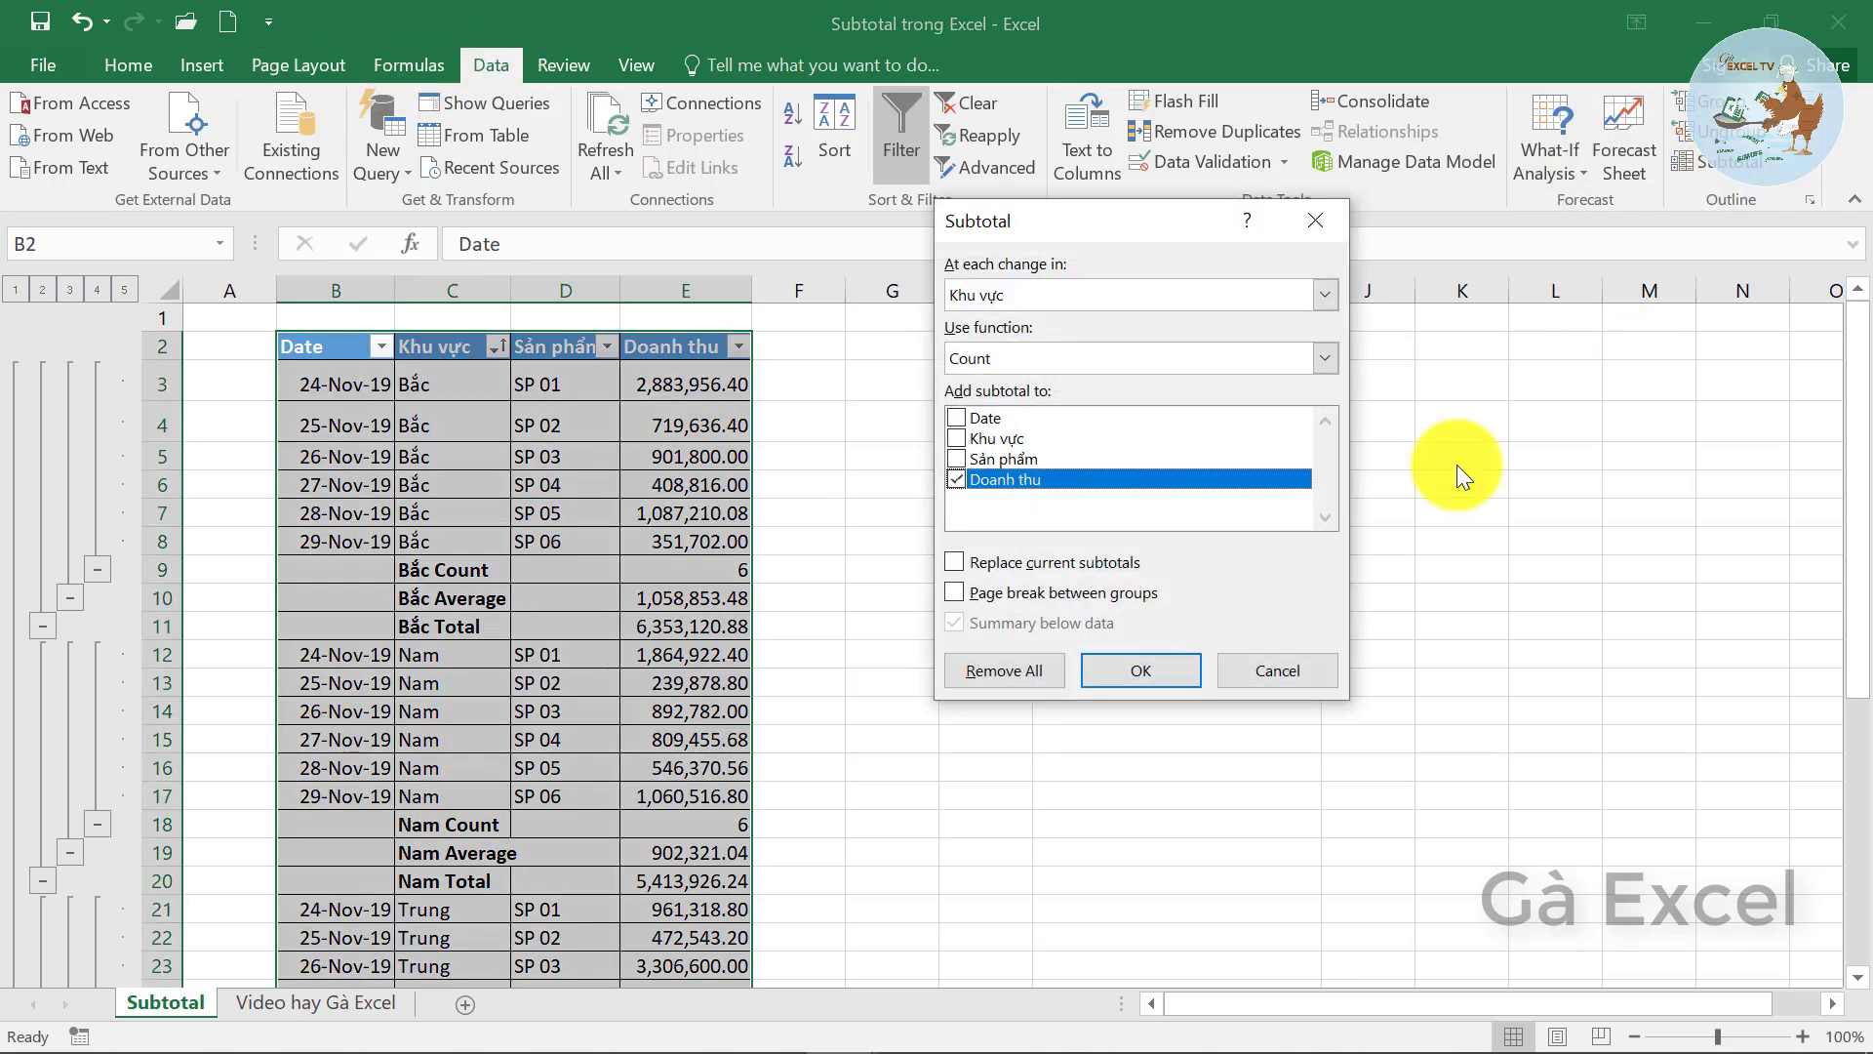
pyautogui.click(982, 679)
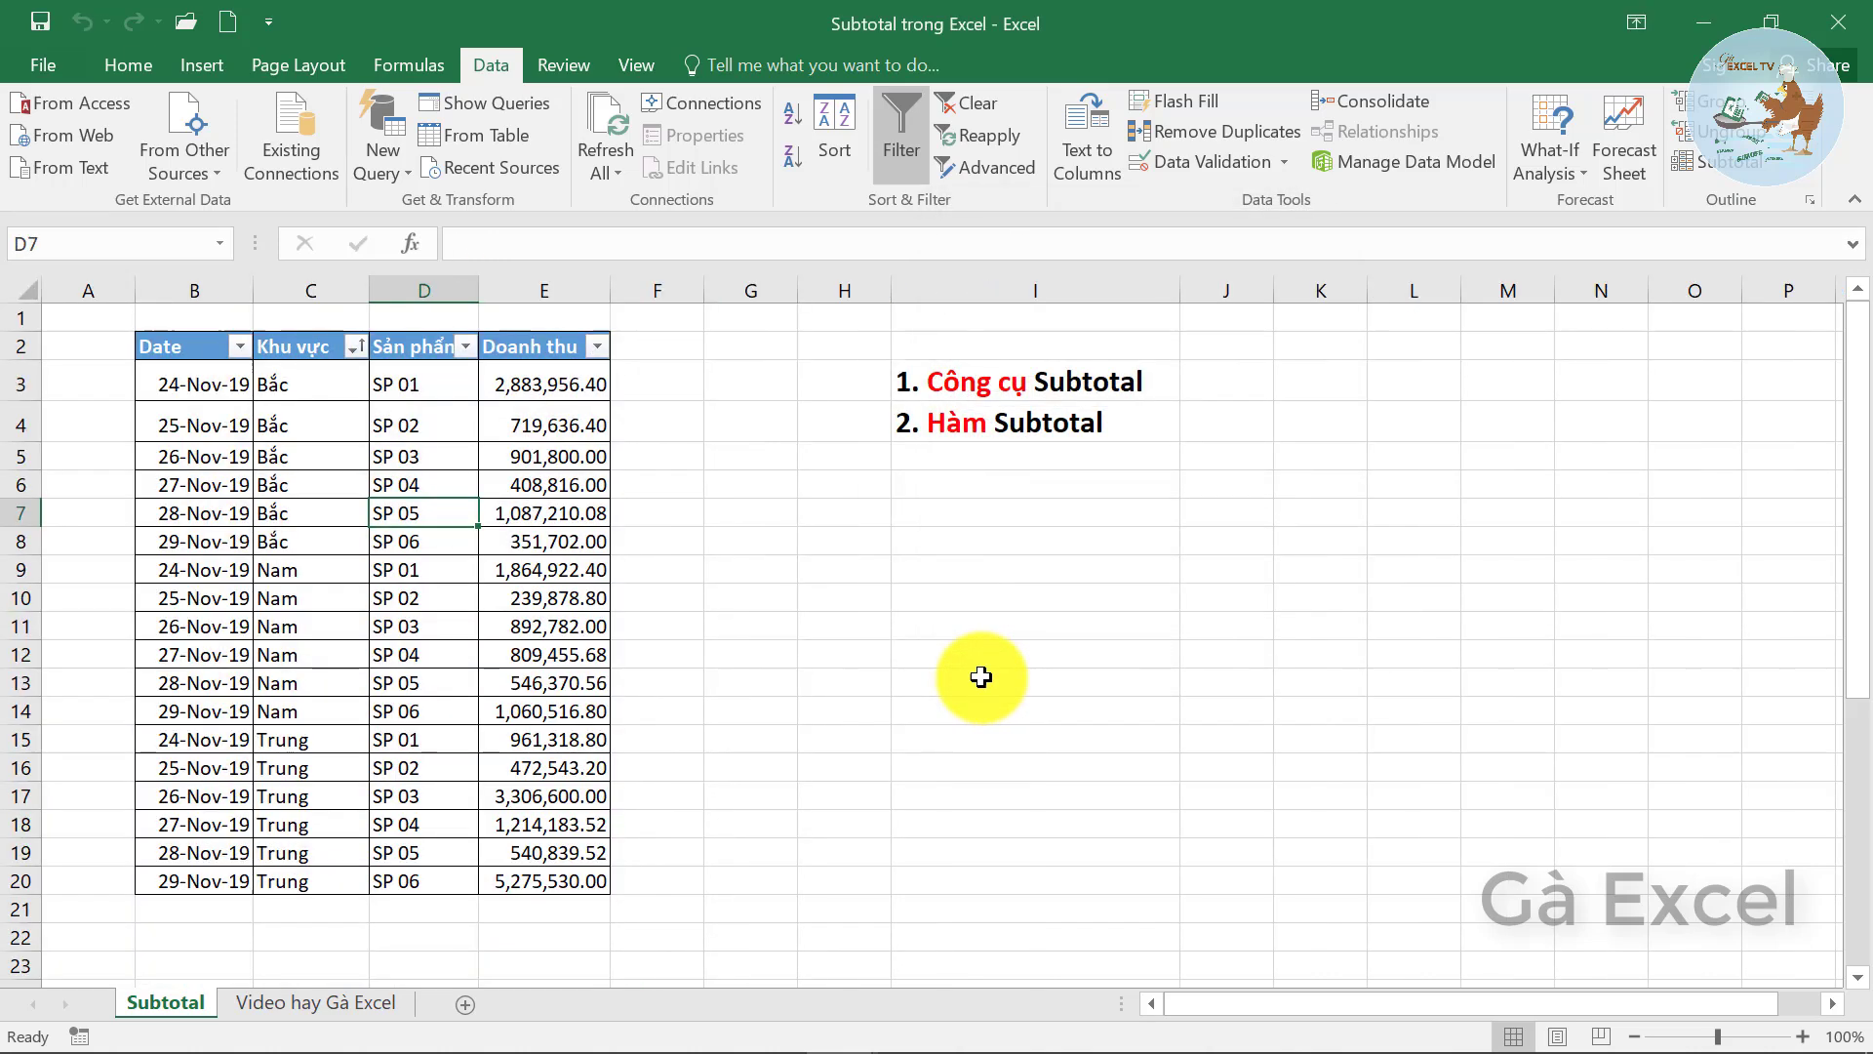
pyautogui.click(395, 540)
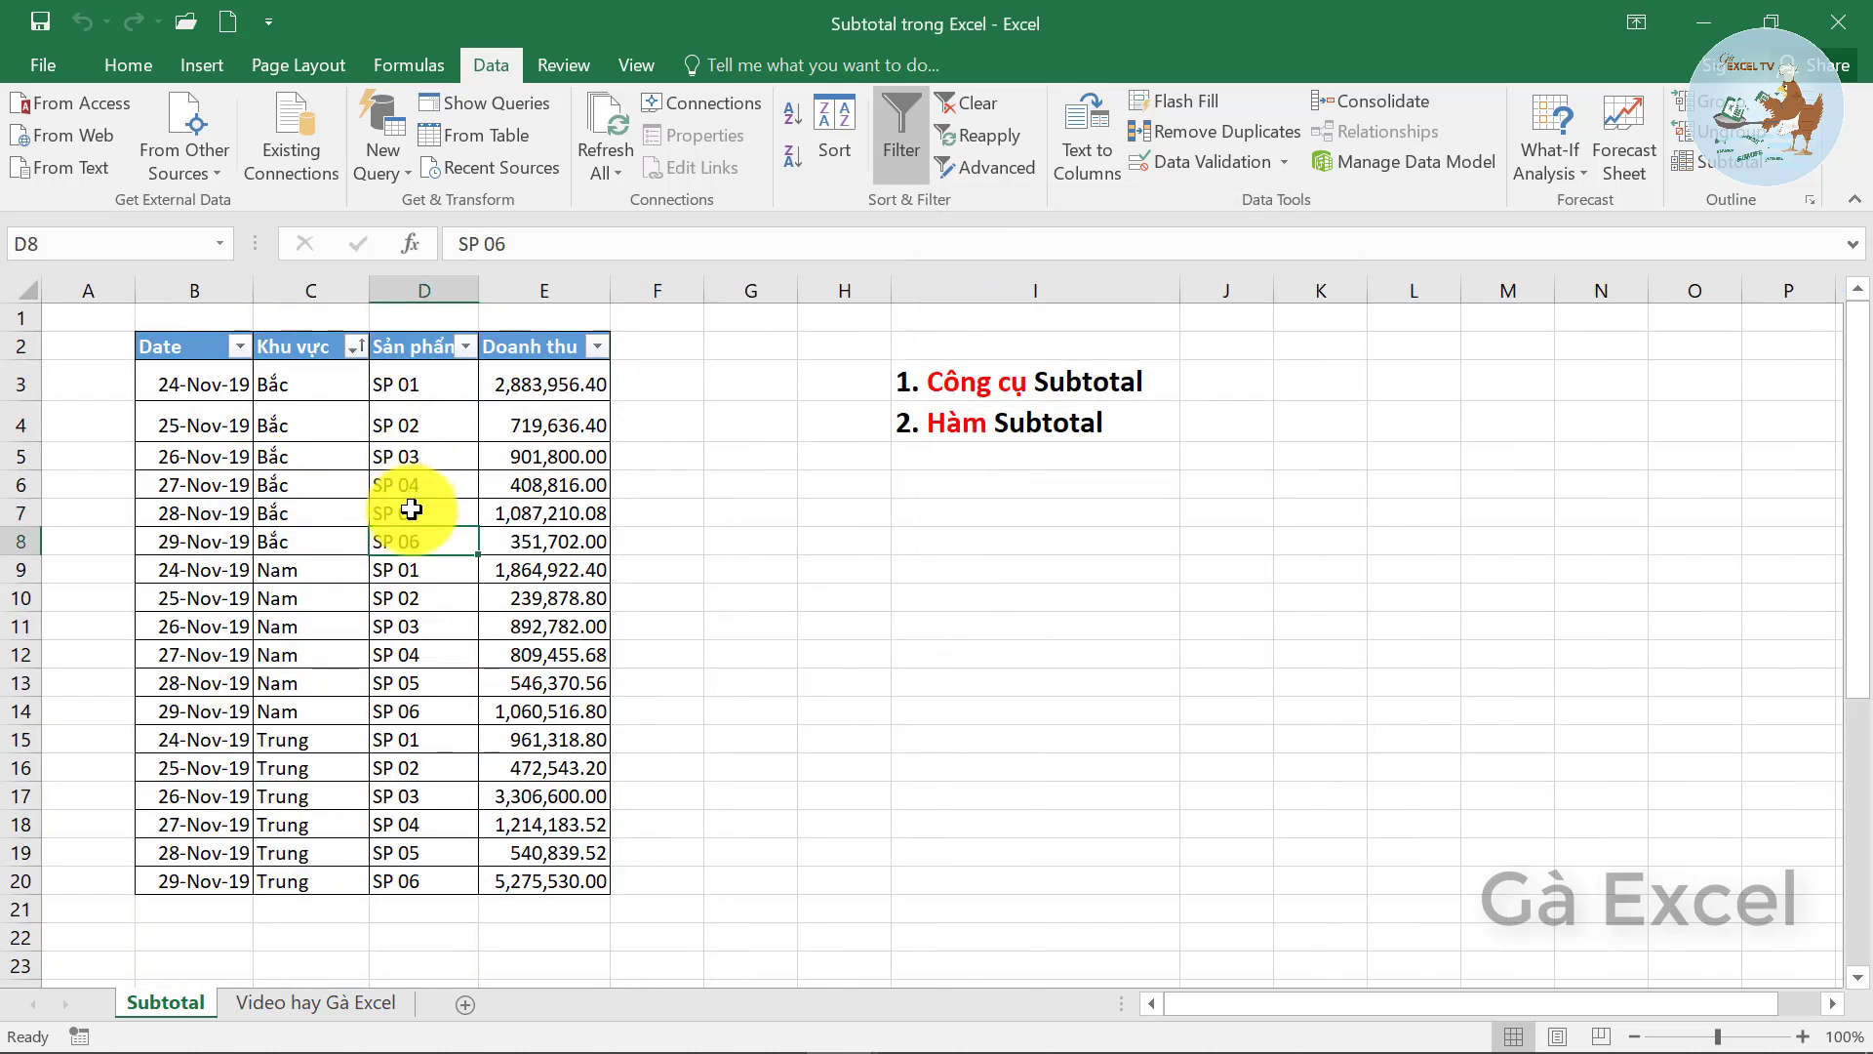
# - Sort the table A to Z on Sản phẩm so rows run SP 01 through SP 06
pyautogui.click(397, 386)
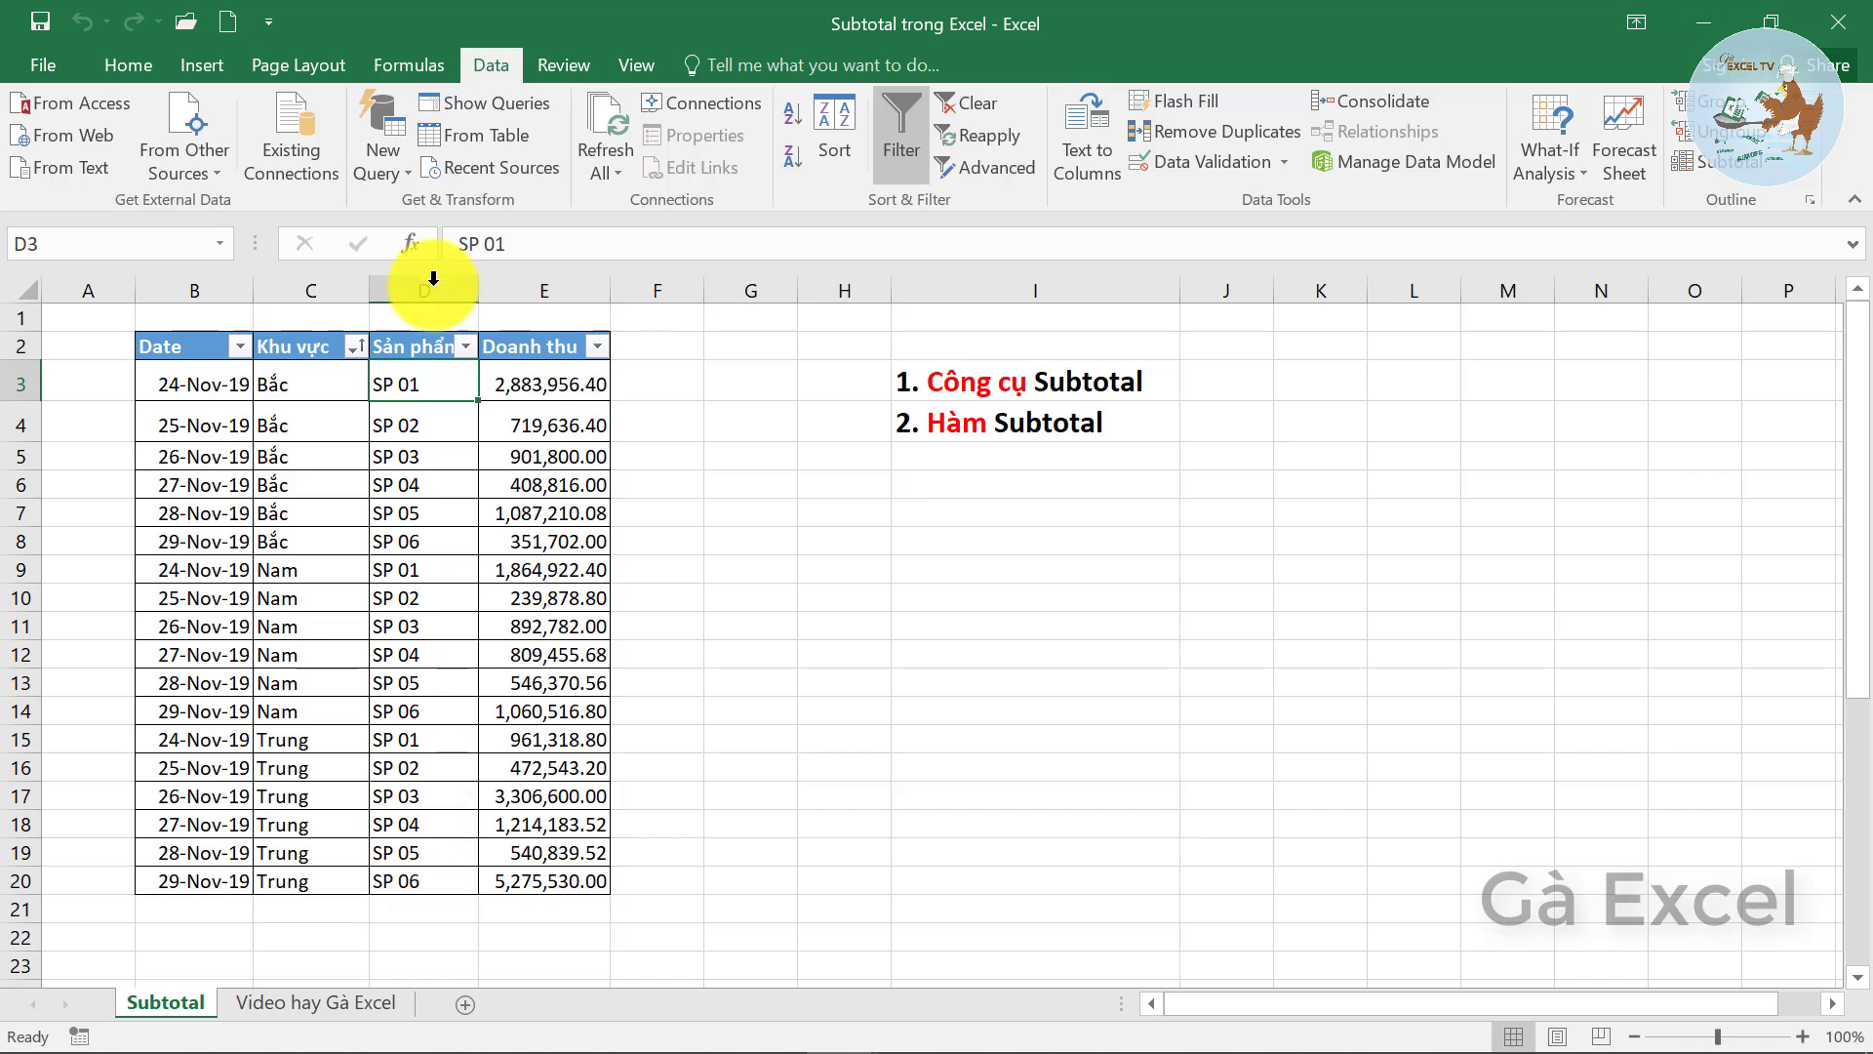
pyautogui.click(439, 456)
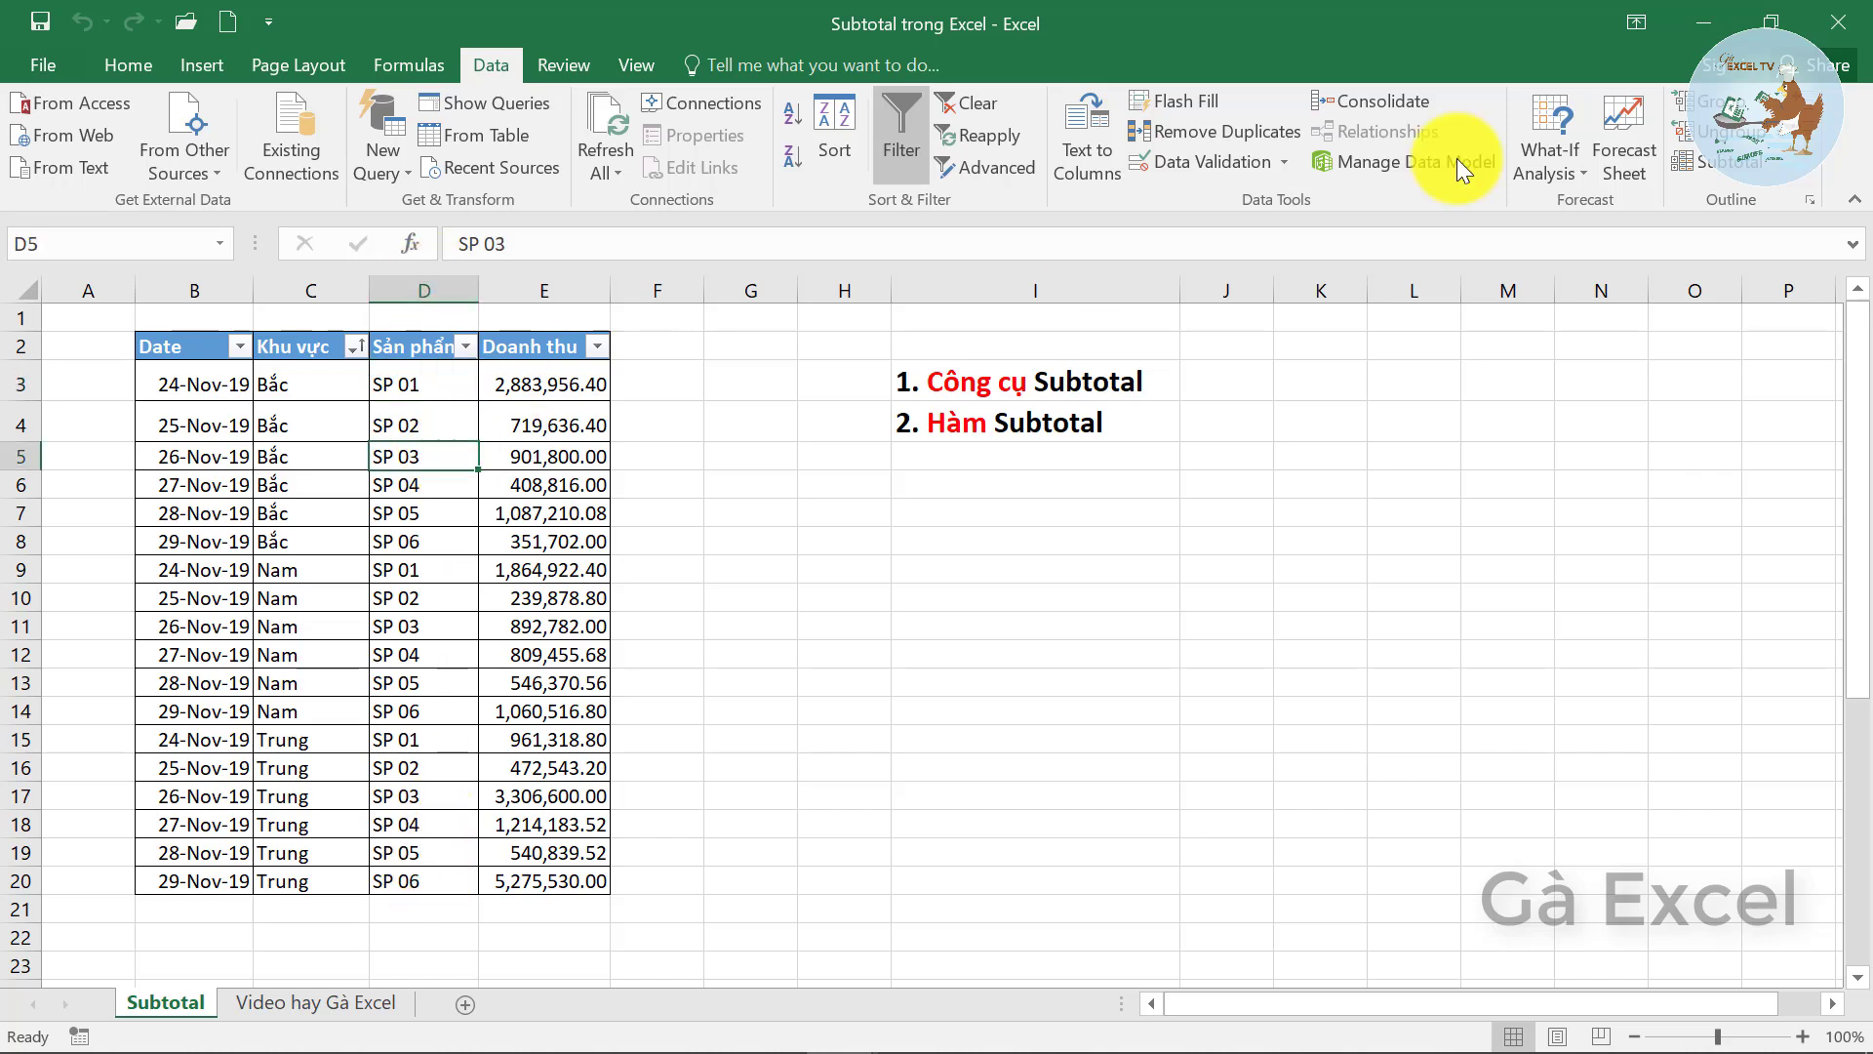
pyautogui.rightClick(415, 467)
pyautogui.moveTo(471, 849)
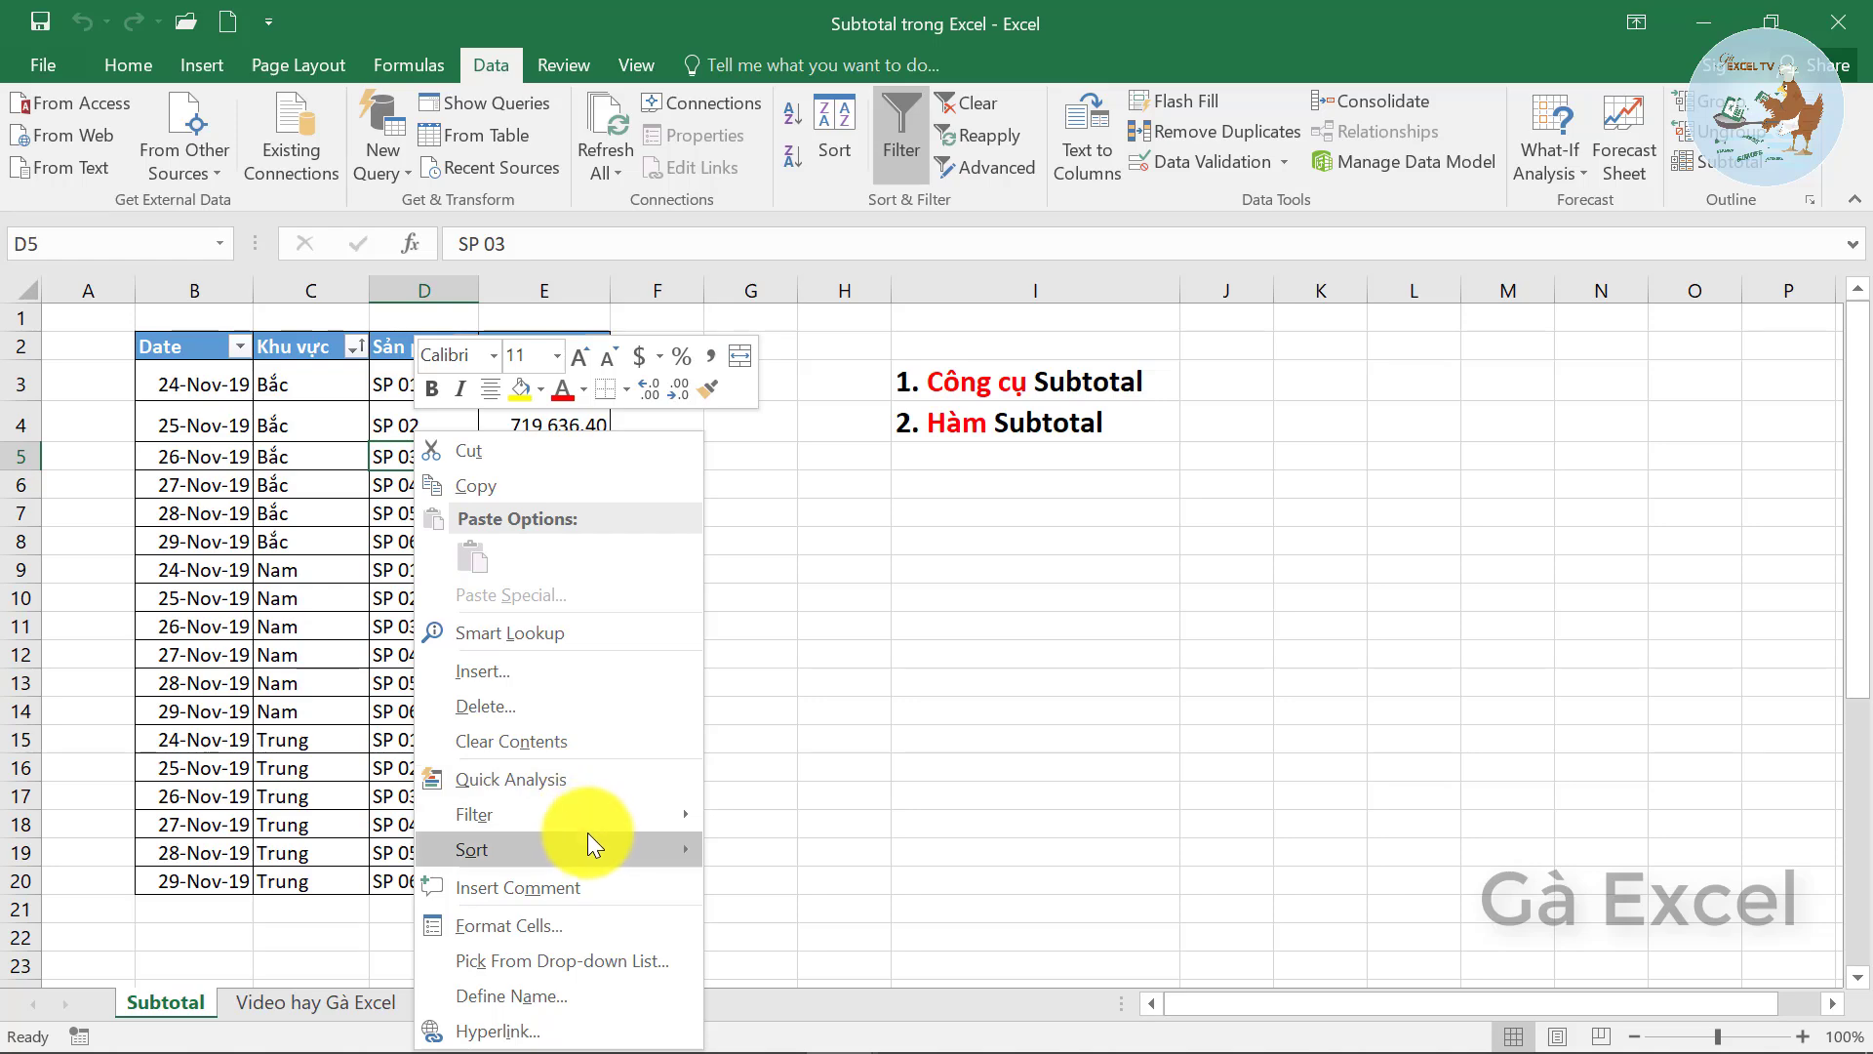
pyautogui.click(758, 845)
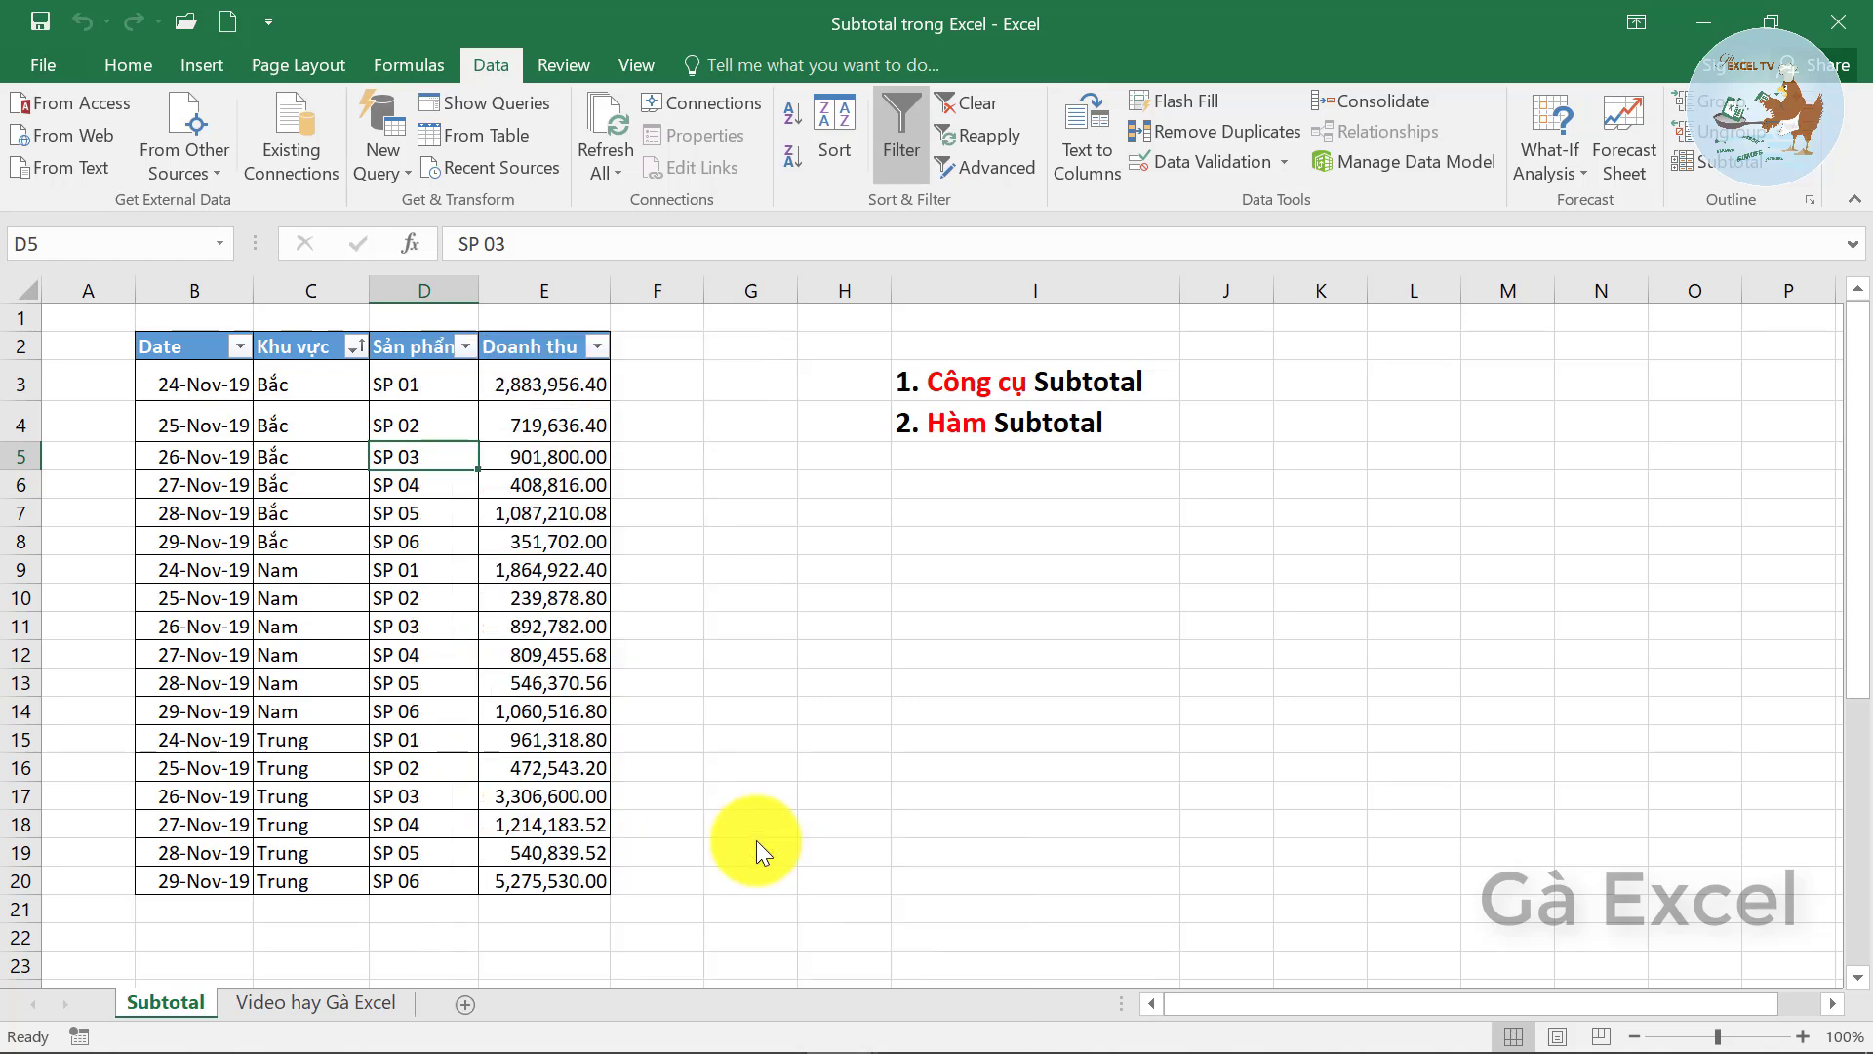
# - Add Count subtotals of Doanh thu at each change in Sản phẩm
pyautogui.click(1747, 182)
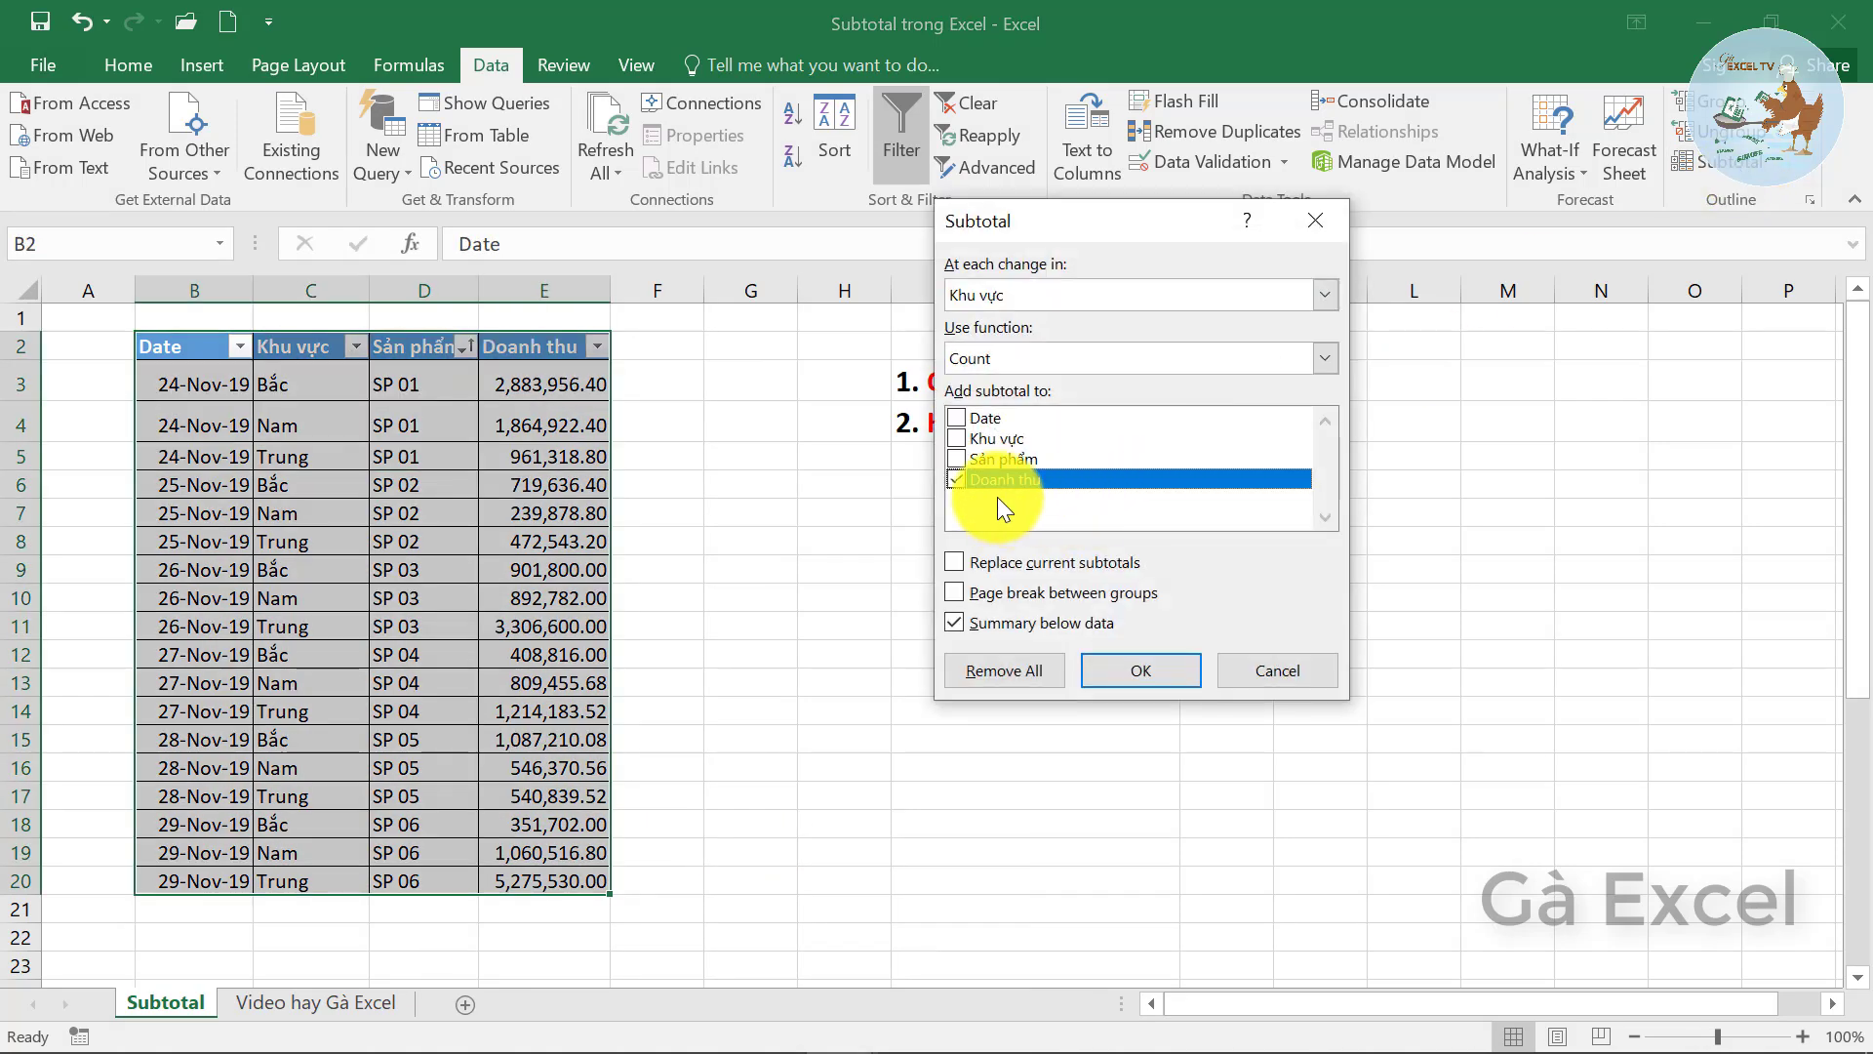
pyautogui.click(1080, 289)
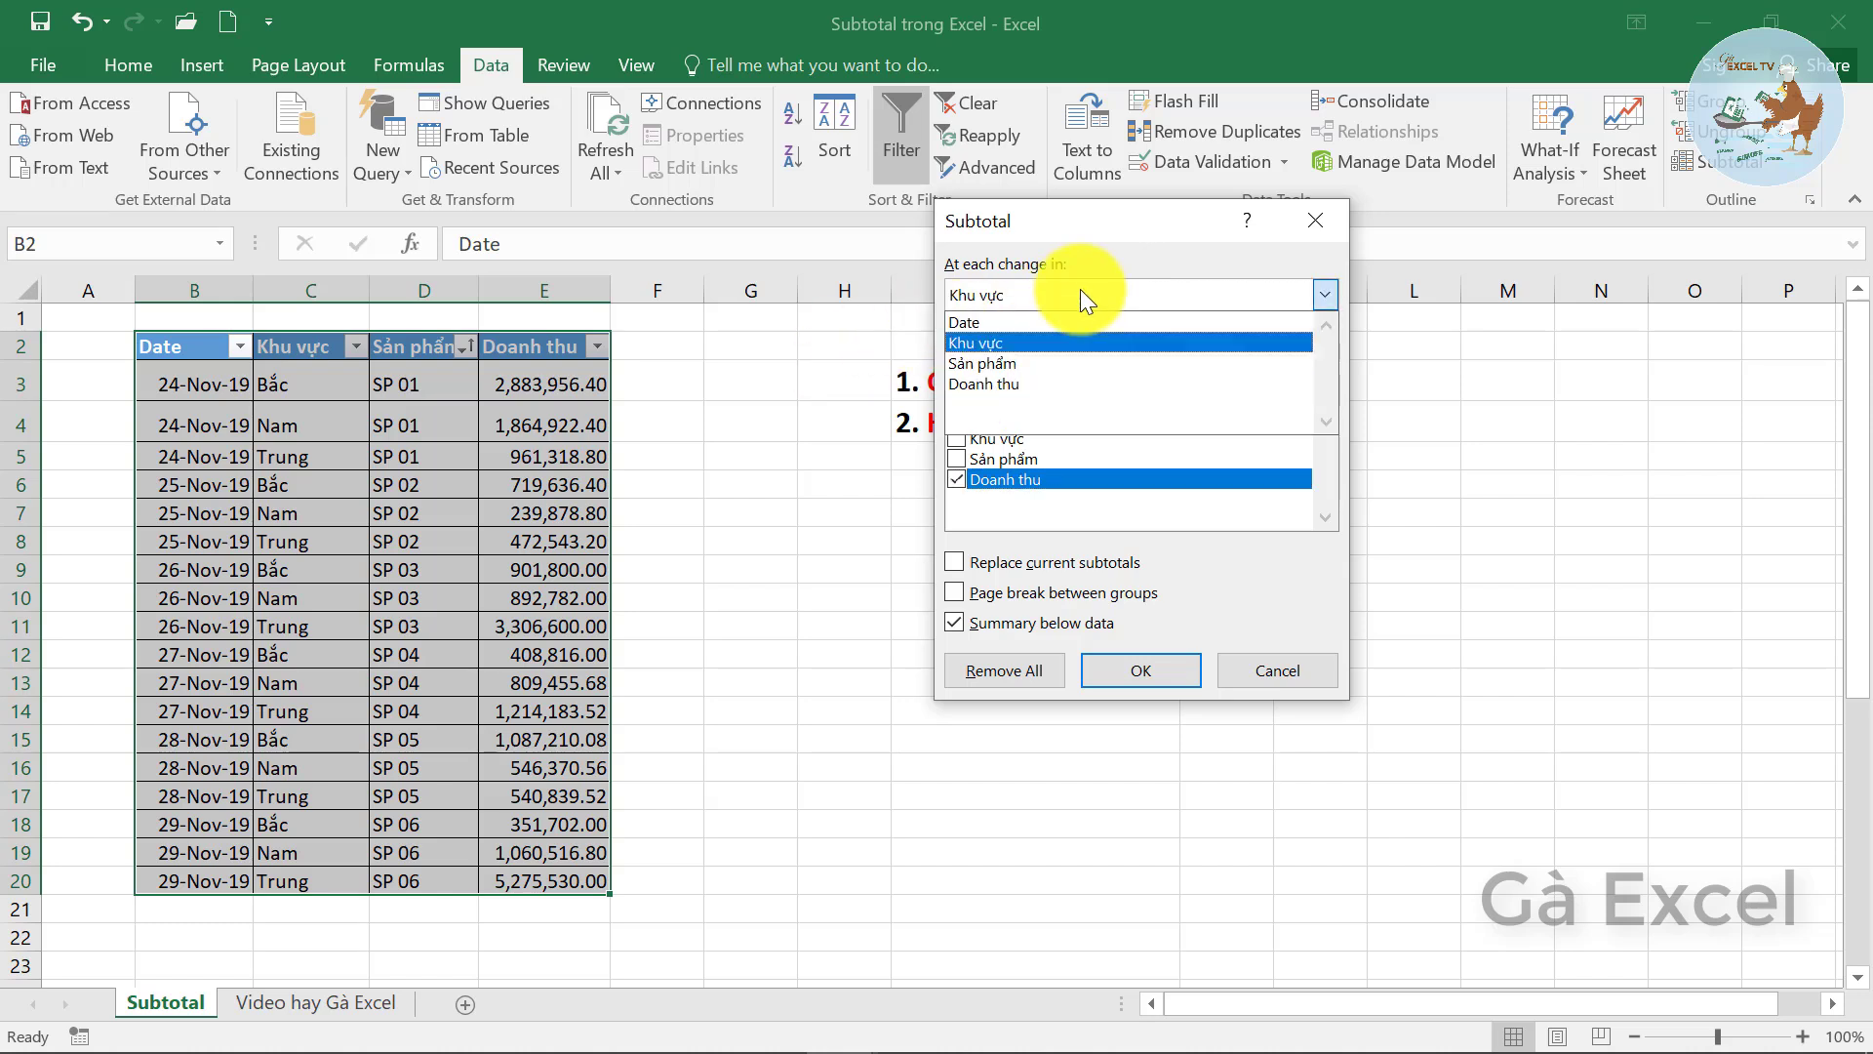
pyautogui.click(1012, 361)
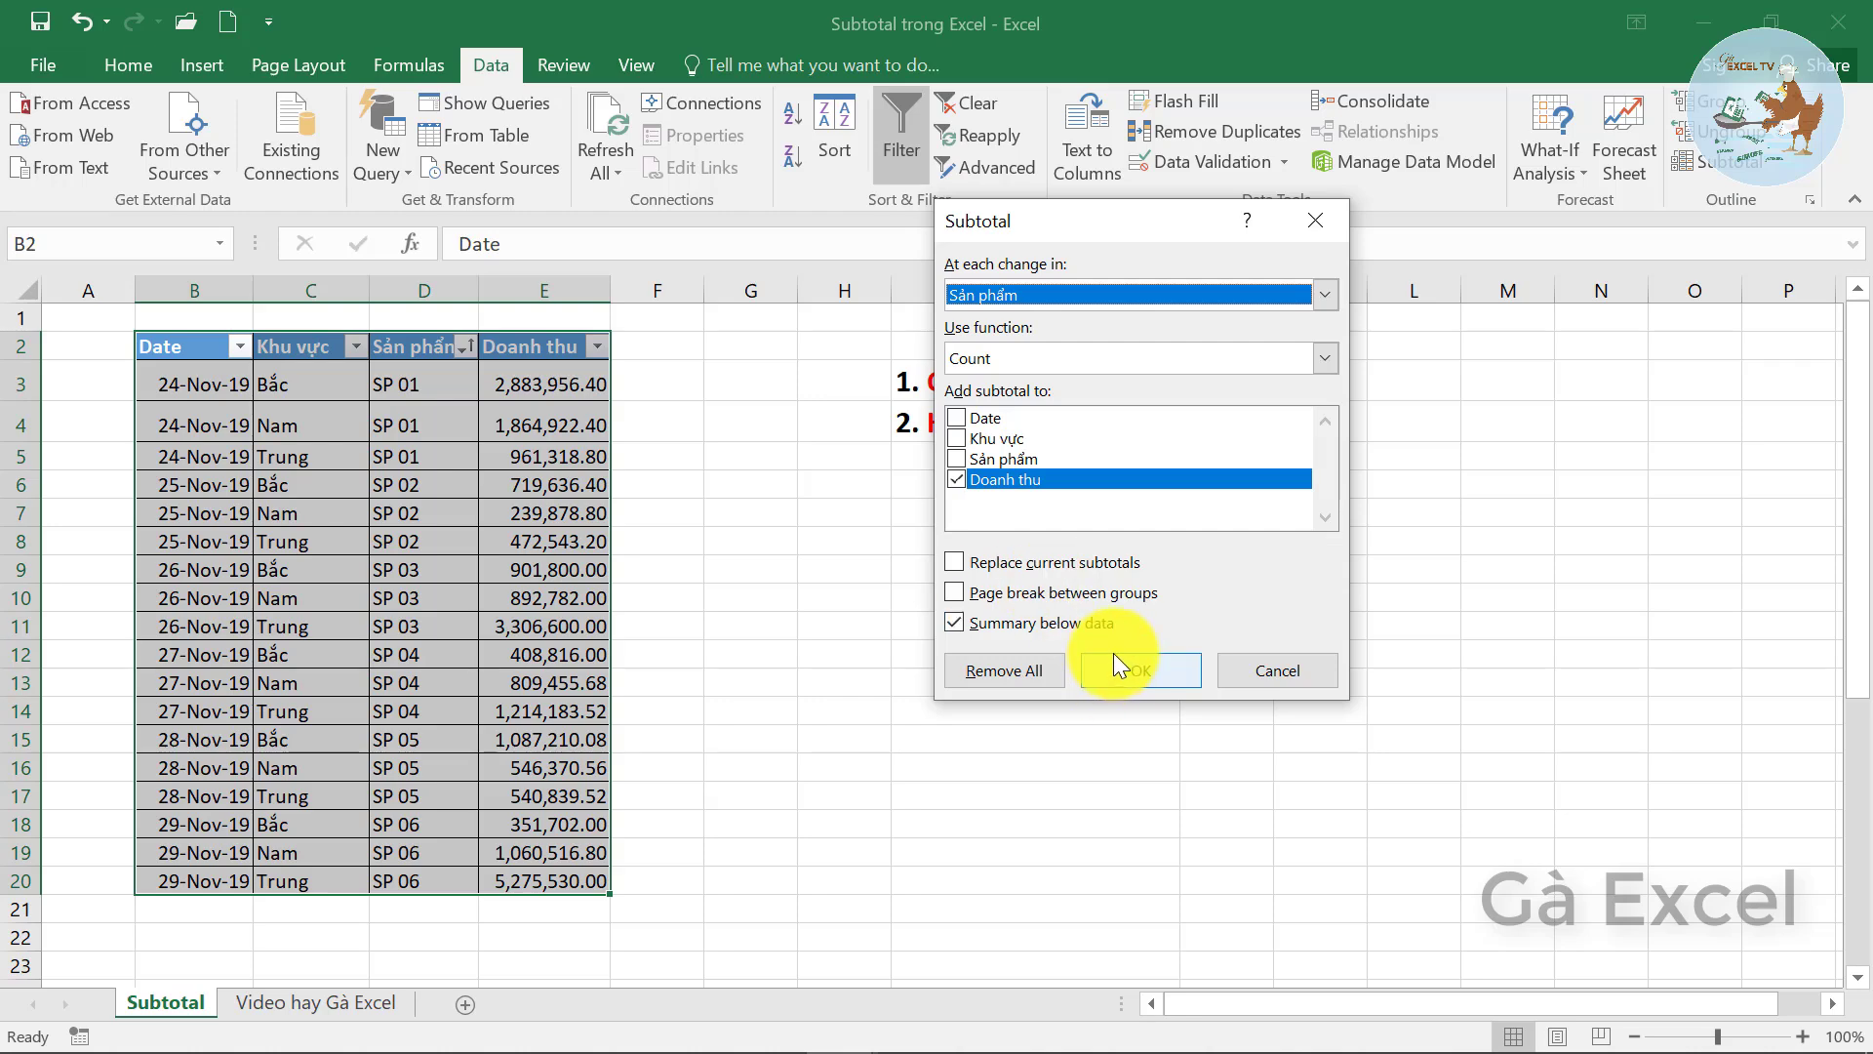
pyautogui.click(1143, 670)
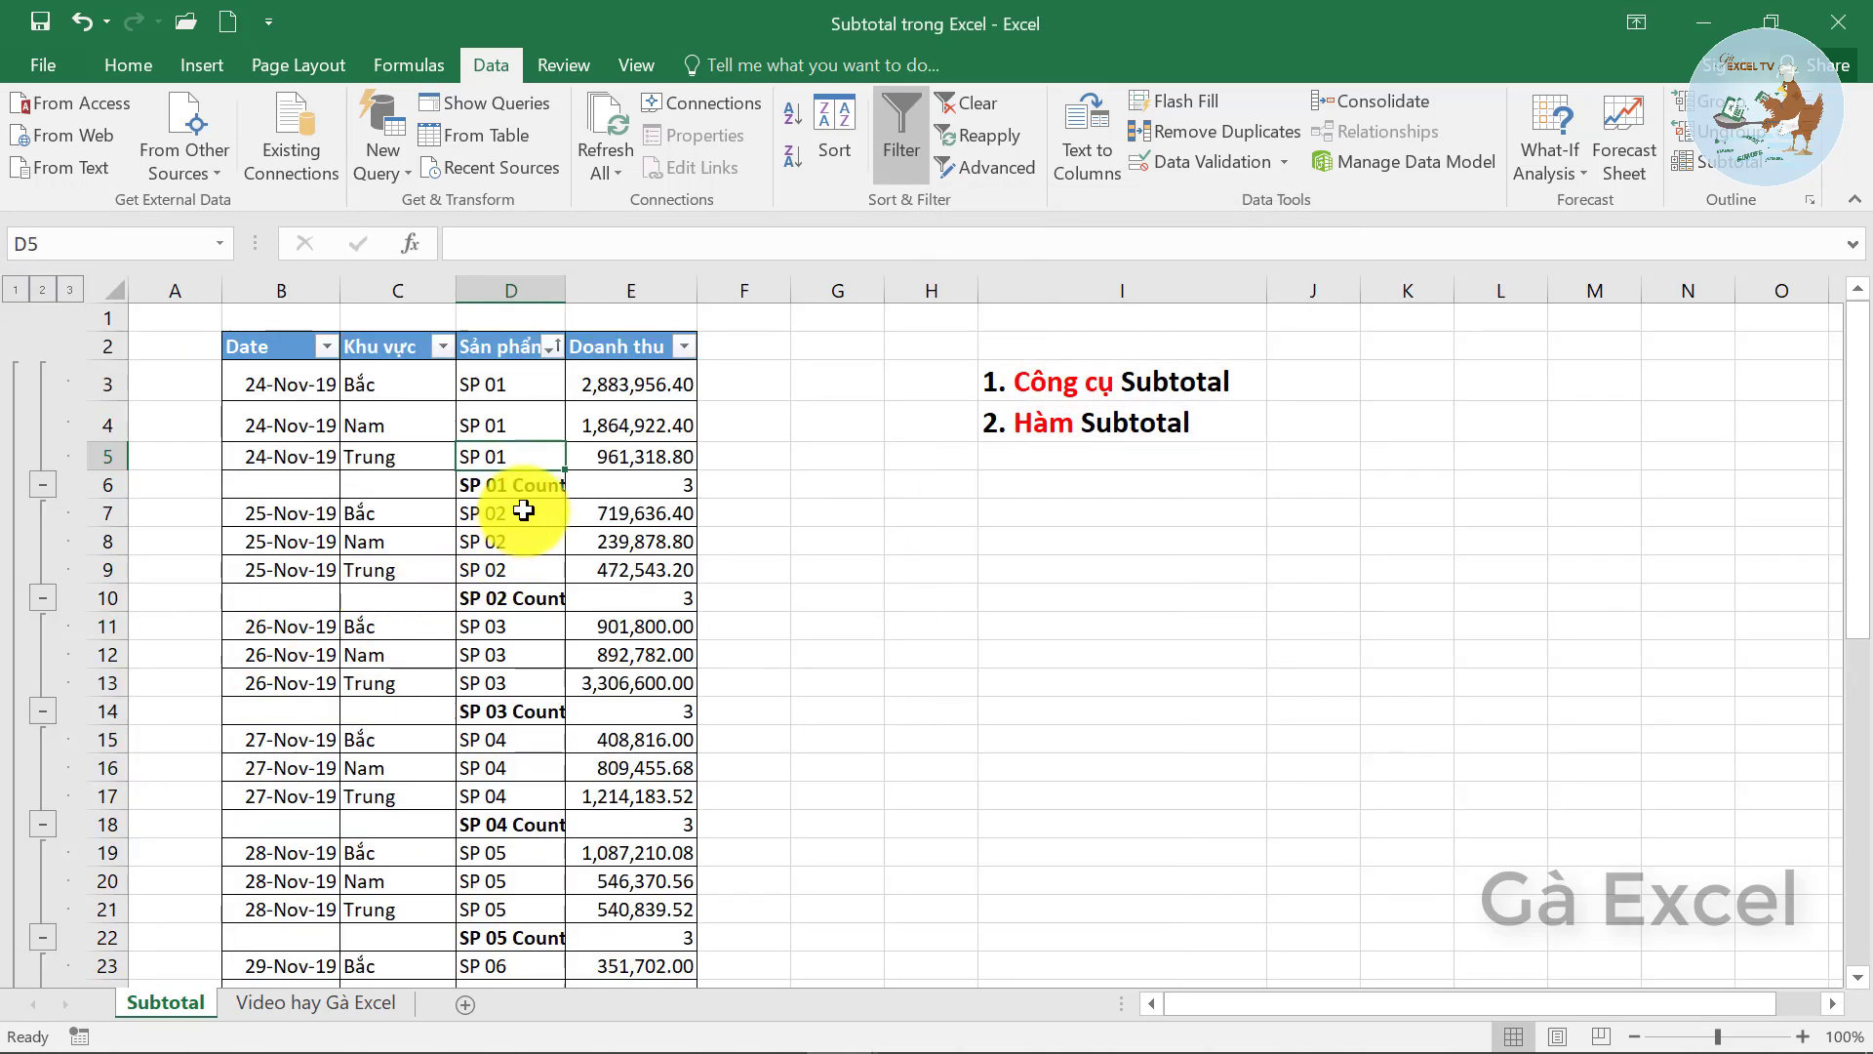
# - Autofit the product column so labels like SP 01 Count fit fully
pyautogui.click(511, 475)
pyautogui.doubleClick(565, 291)
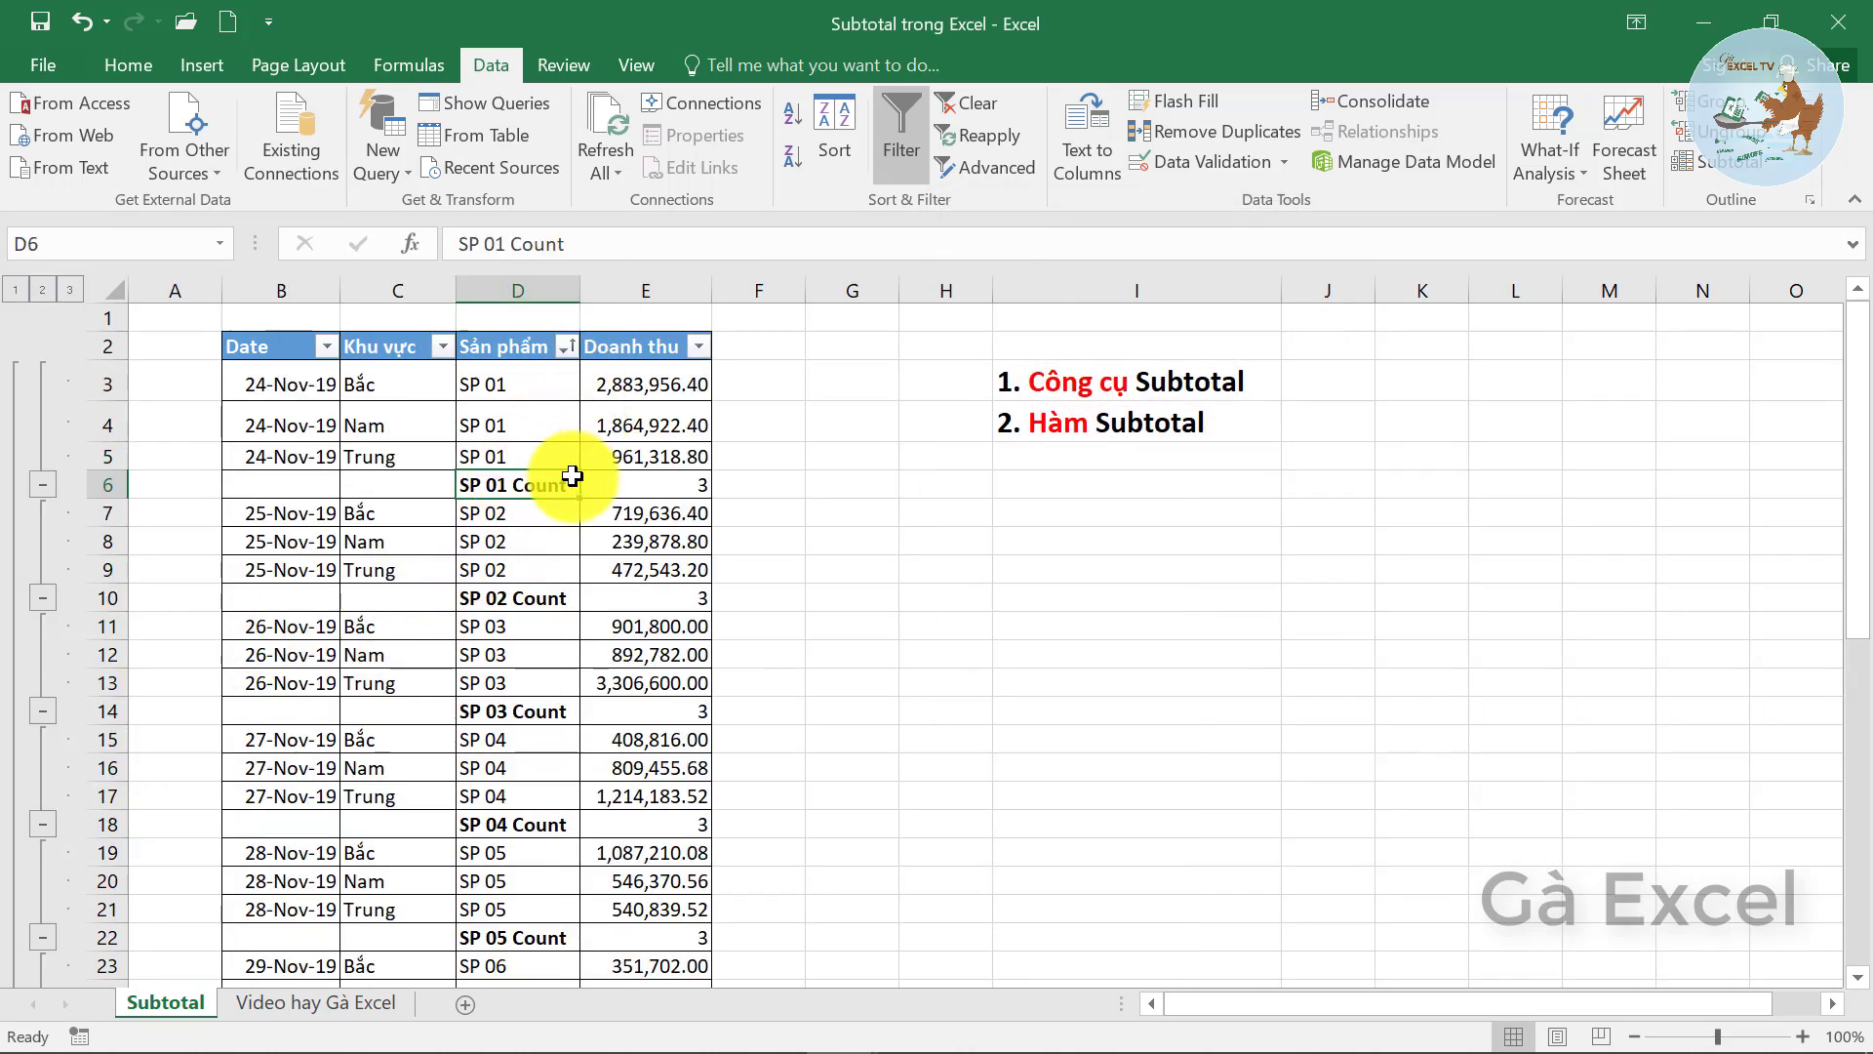
pyautogui.click(1727, 175)
# - Add Sum revenue subtotals per product group beside the existing counts, e.g. SP 01 Total 5,710,197.60
pyautogui.click(1014, 358)
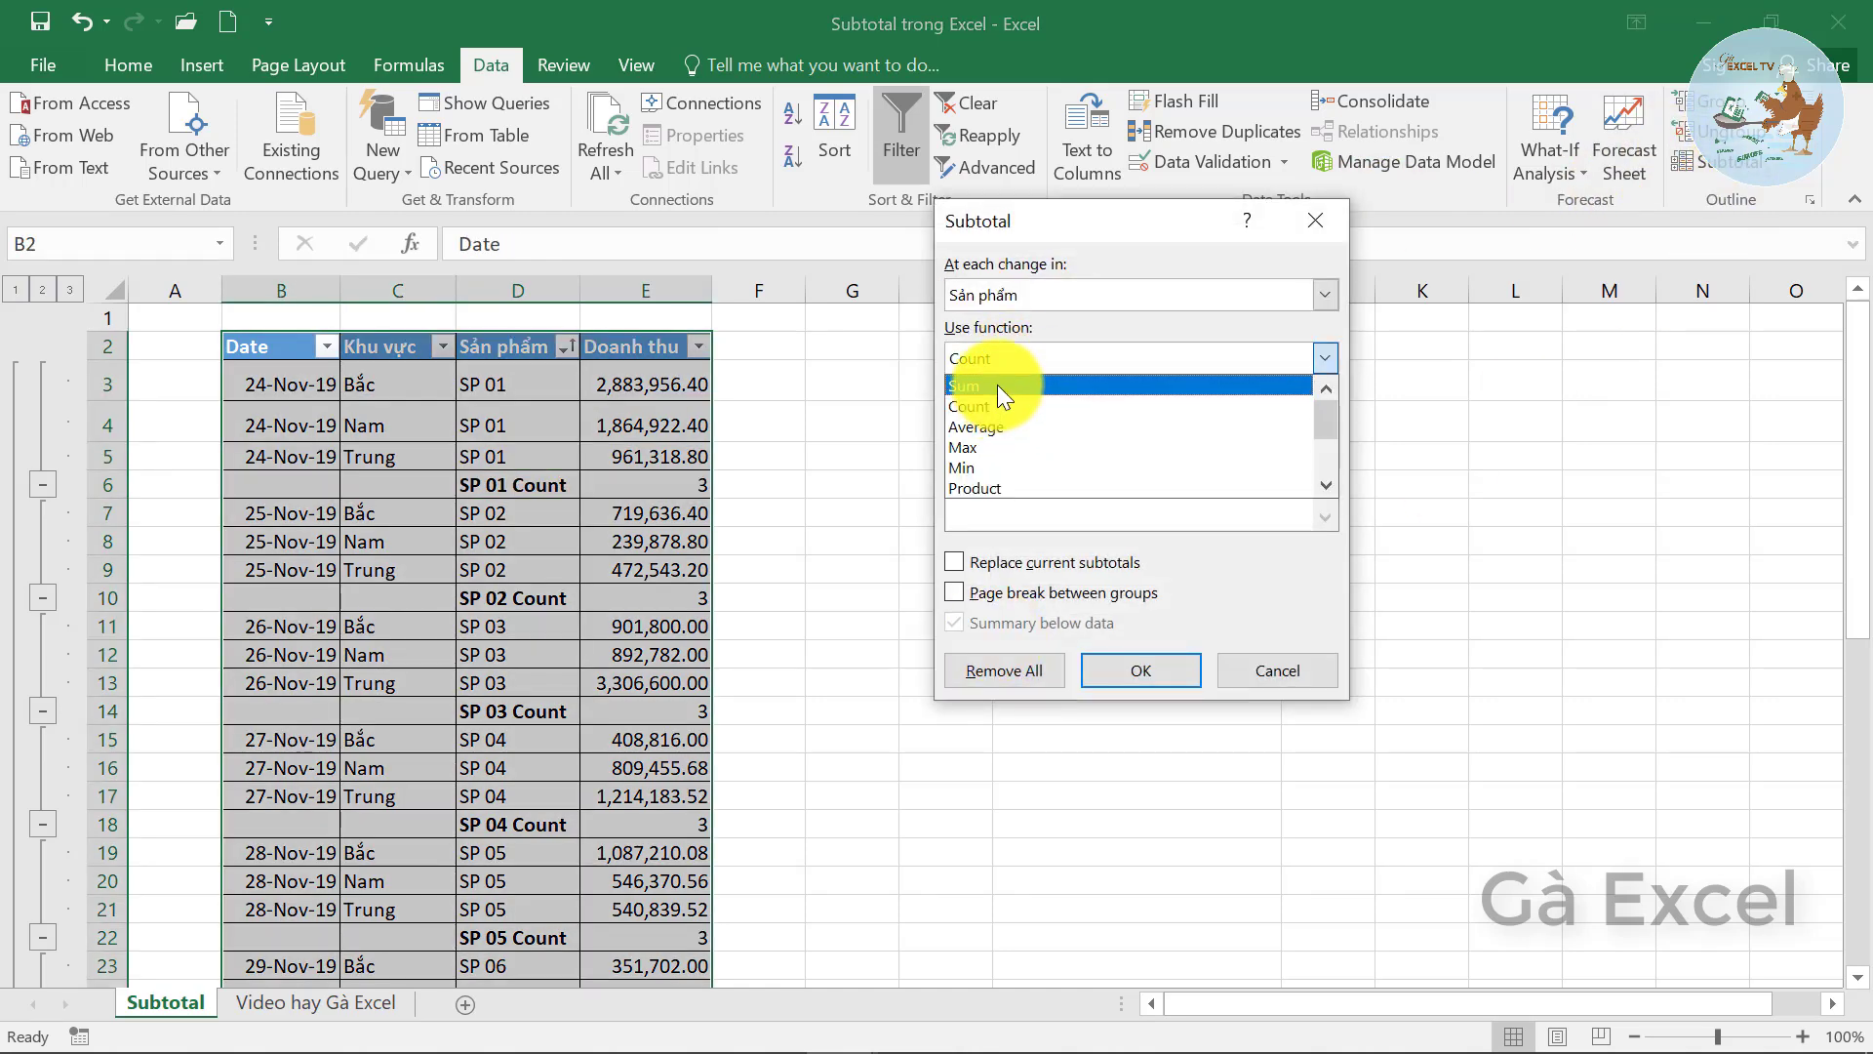
pyautogui.click(997, 384)
pyautogui.click(1140, 673)
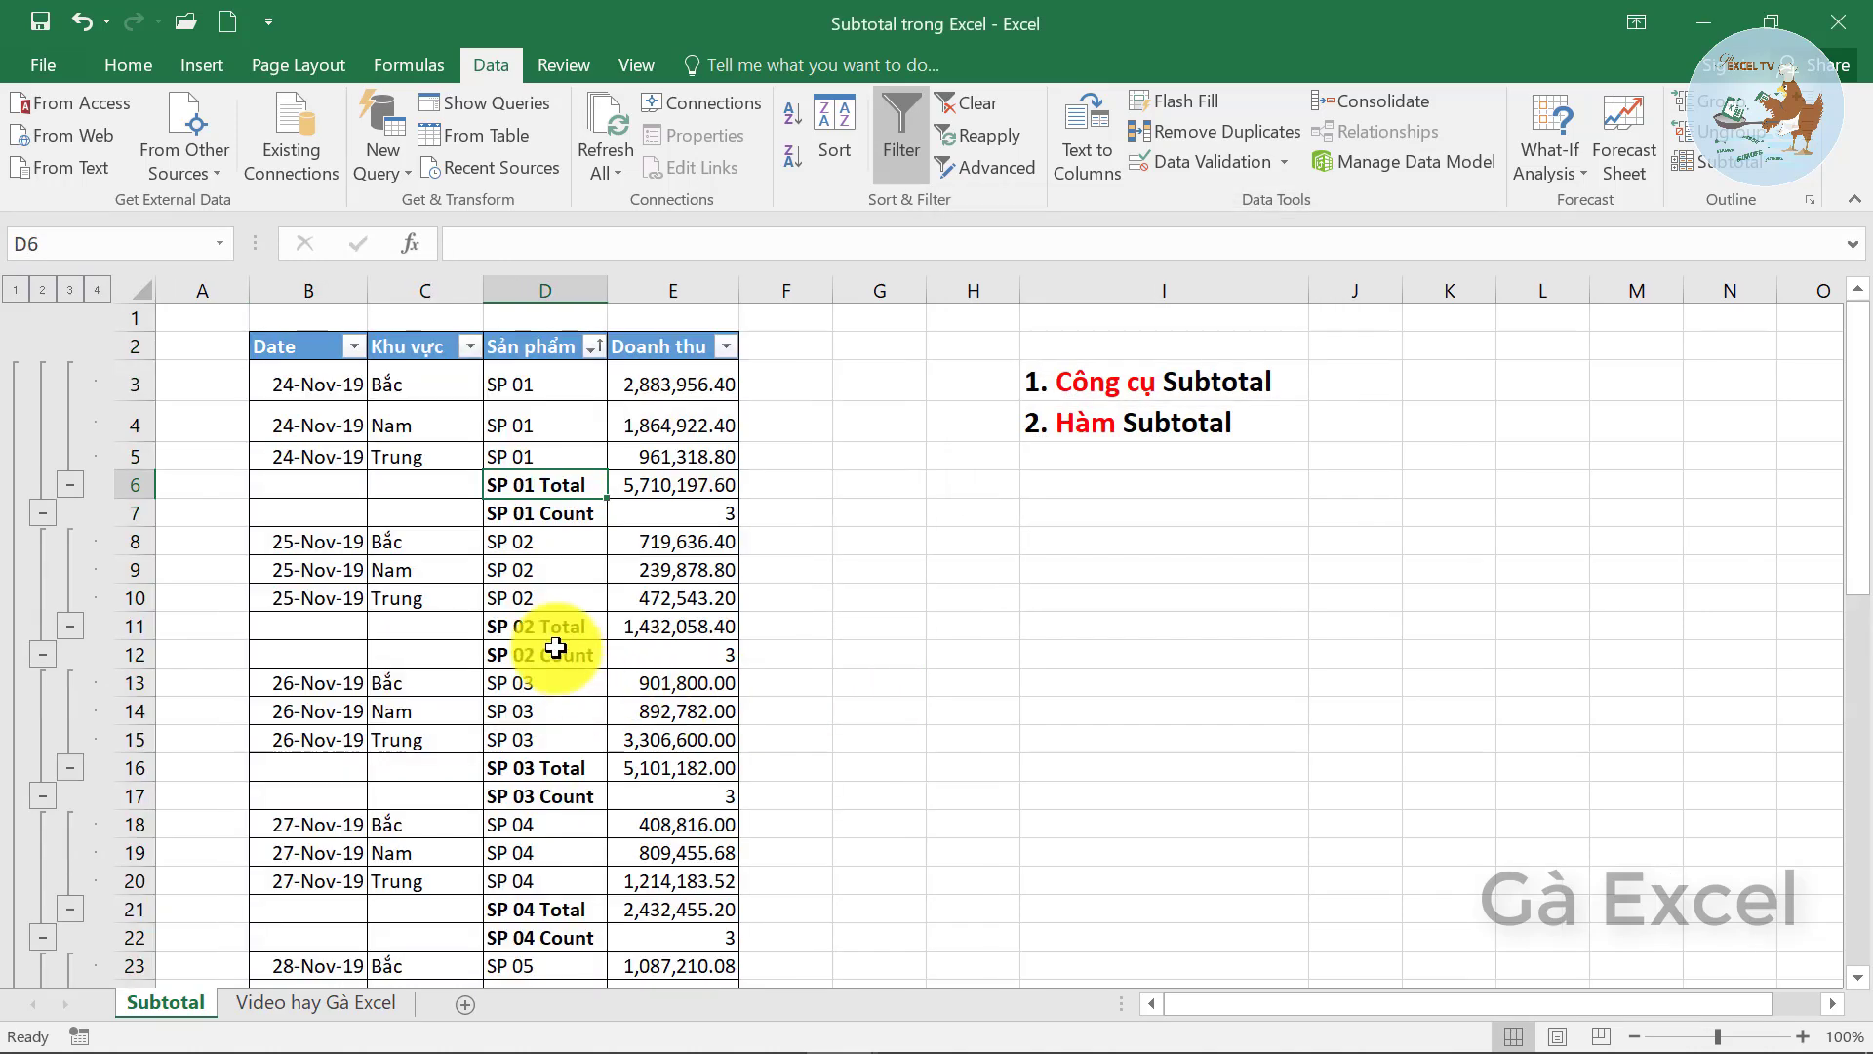
# - Check the new SP 01 and SP 02 group total rows and bring back the Subtotal dialog
pyautogui.click(558, 505)
pyautogui.click(556, 485)
pyautogui.click(558, 512)
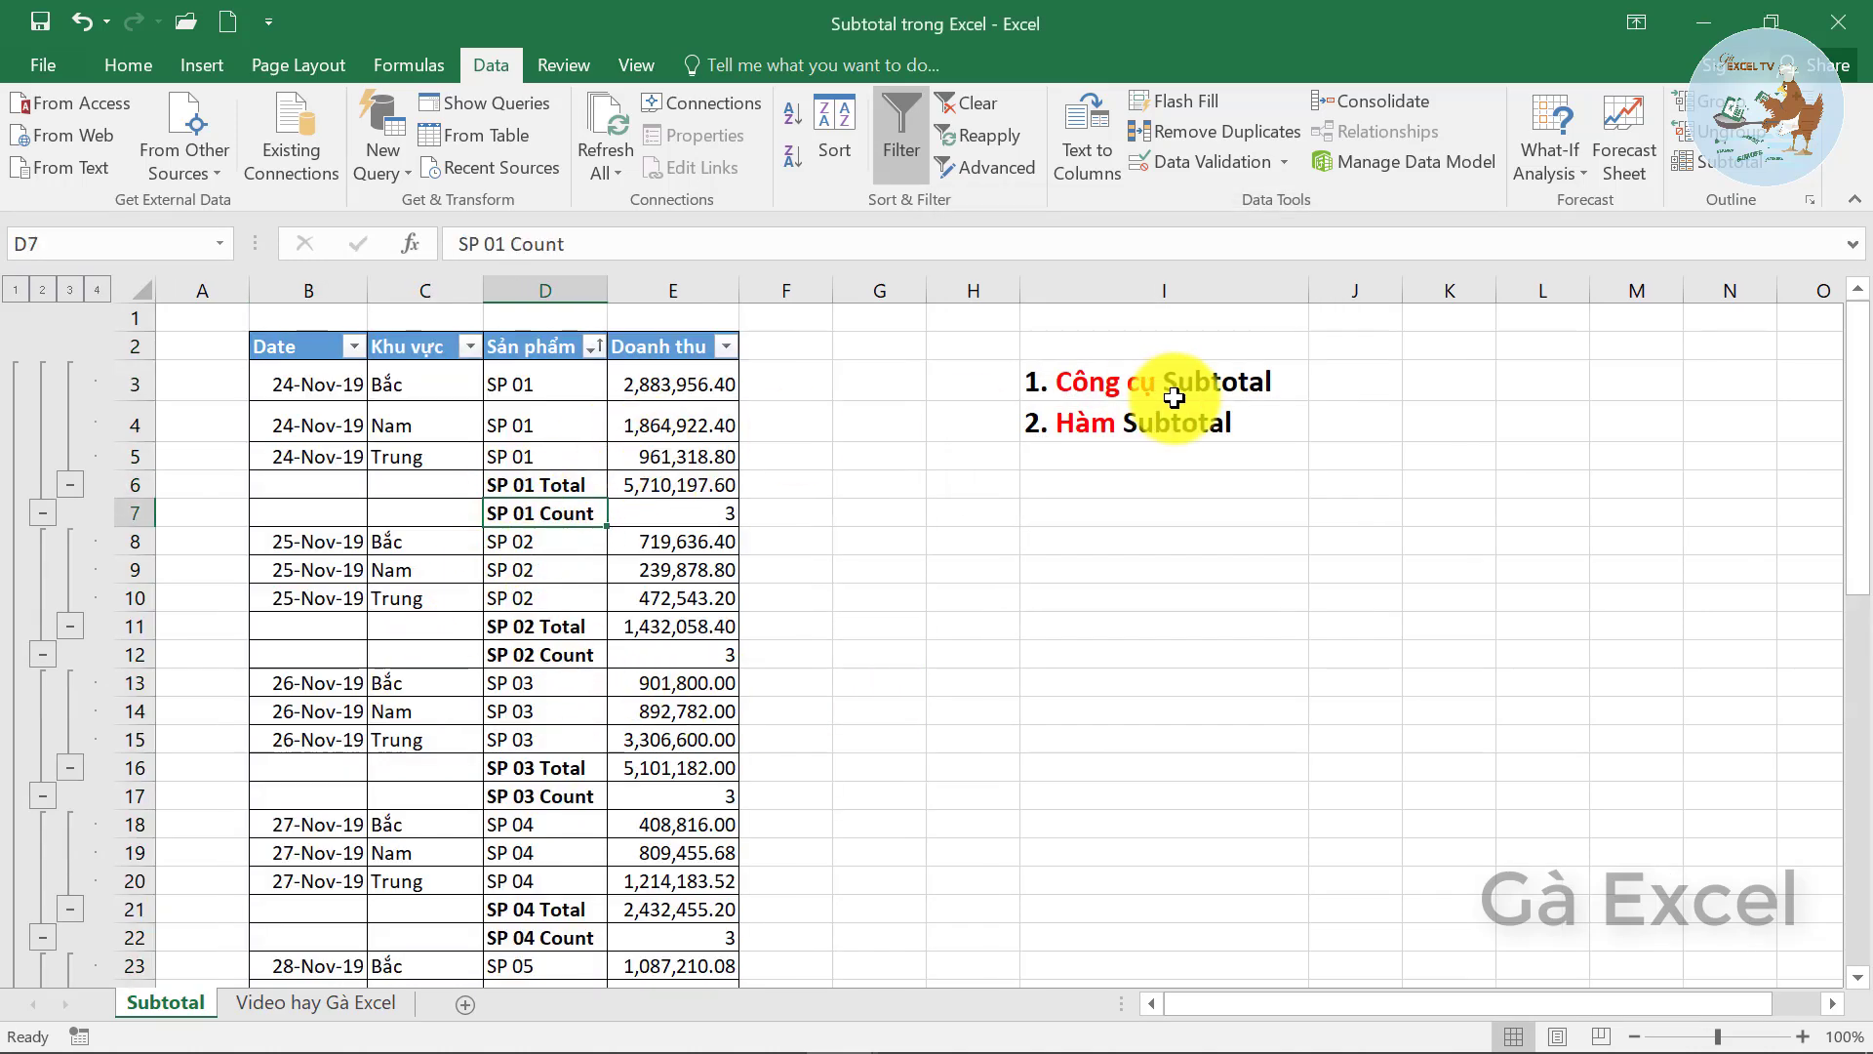
pyautogui.click(514, 566)
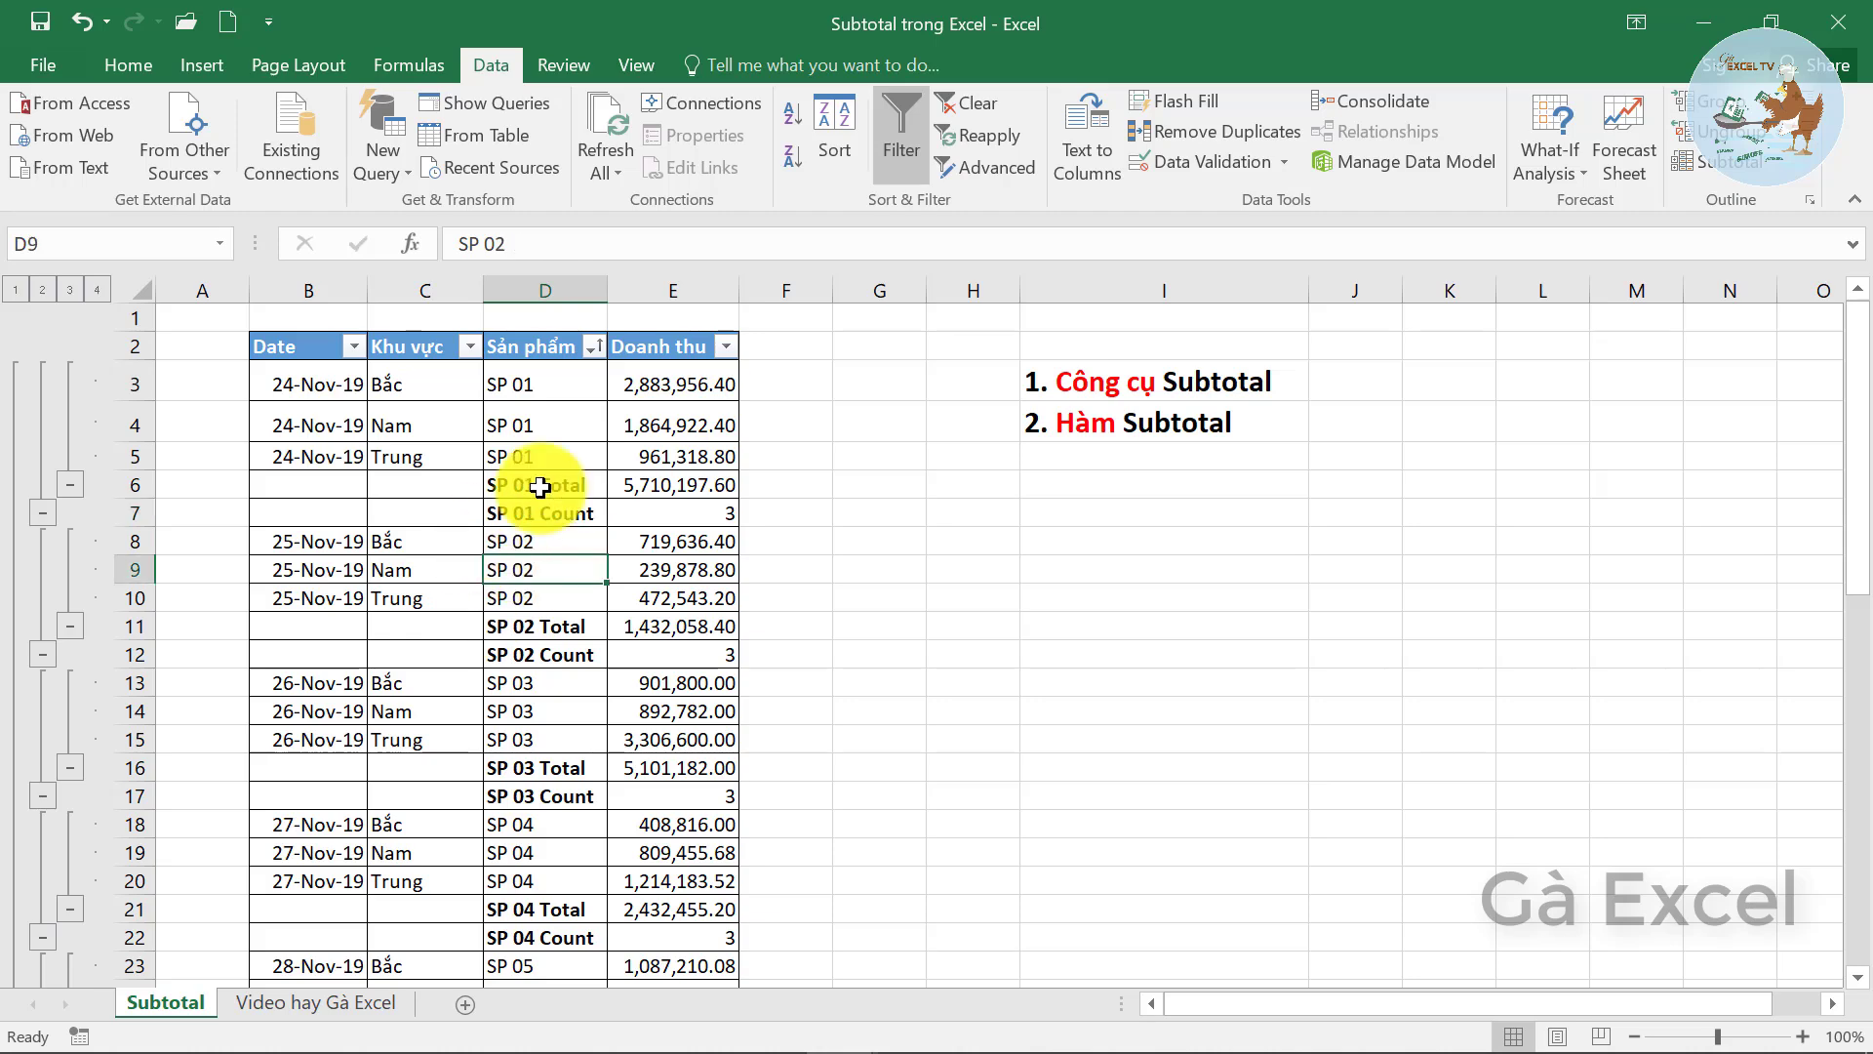
pyautogui.click(1730, 182)
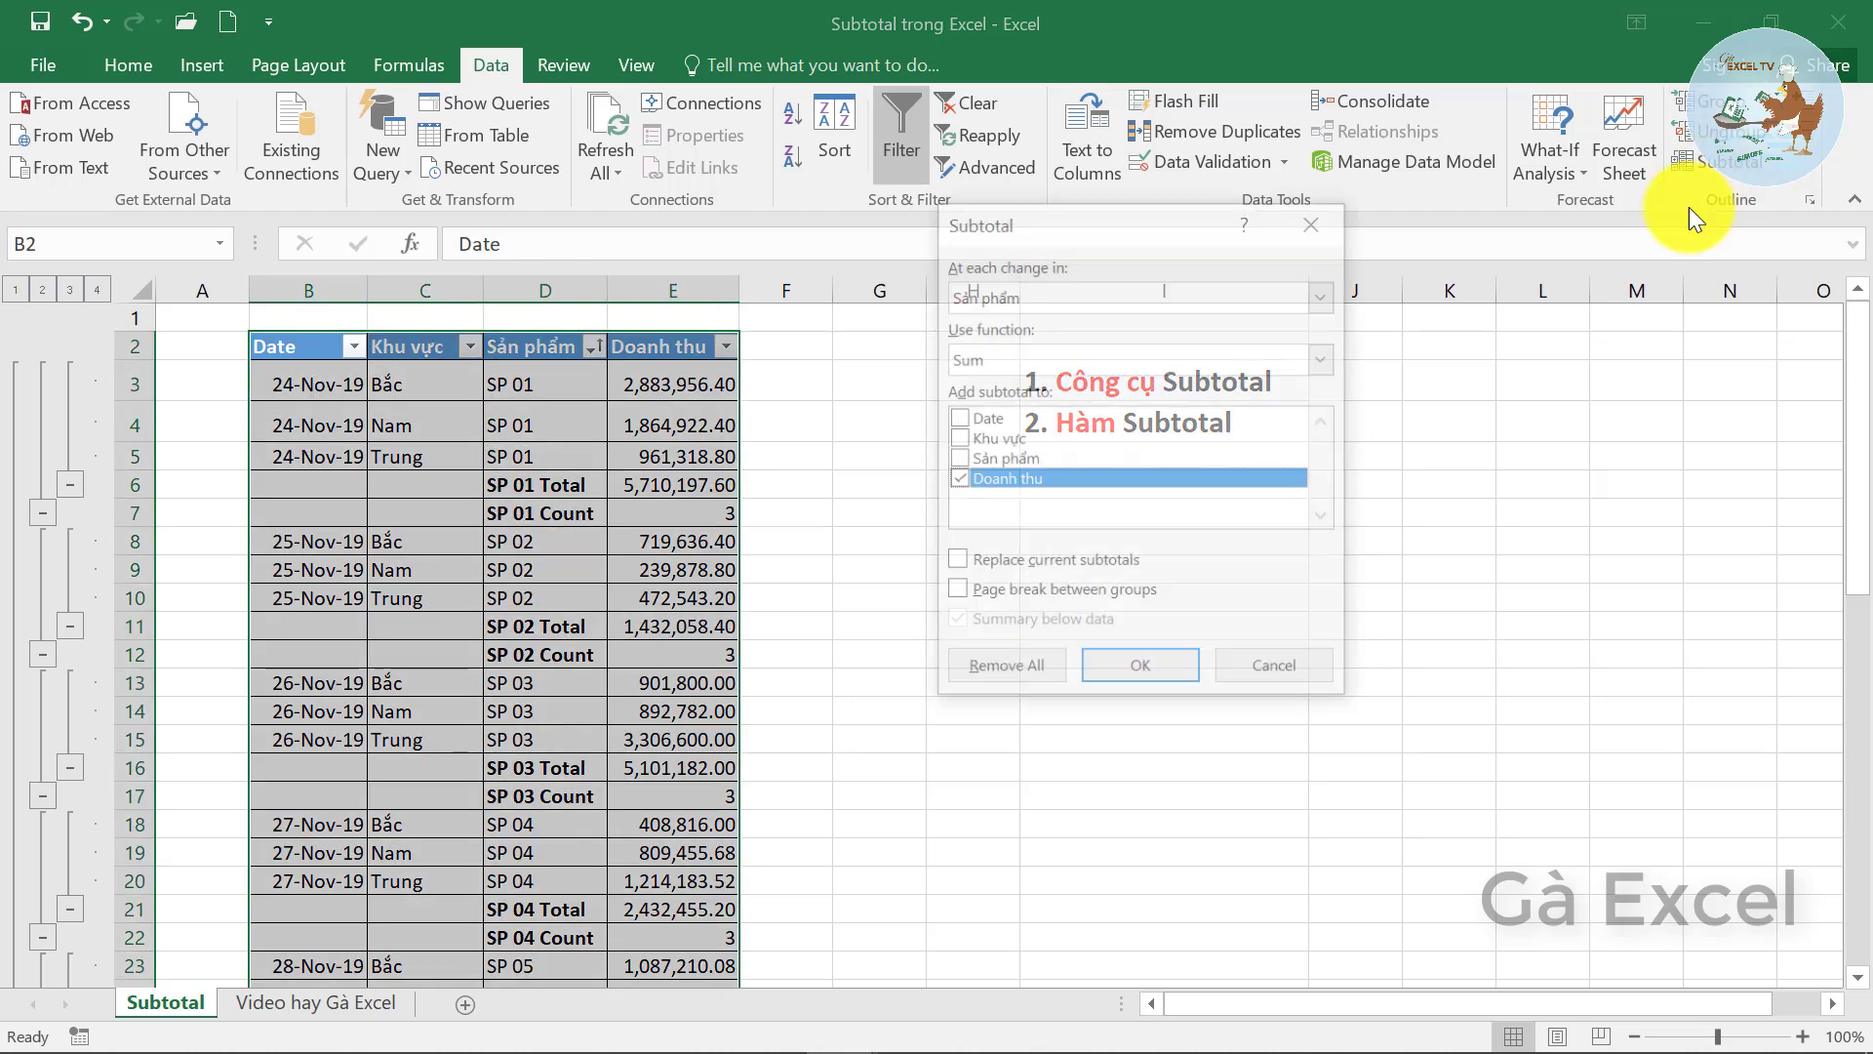
# - Remove all grouped subtotal rows and start a SUBTOTAL formula in G6
pyautogui.click(1024, 659)
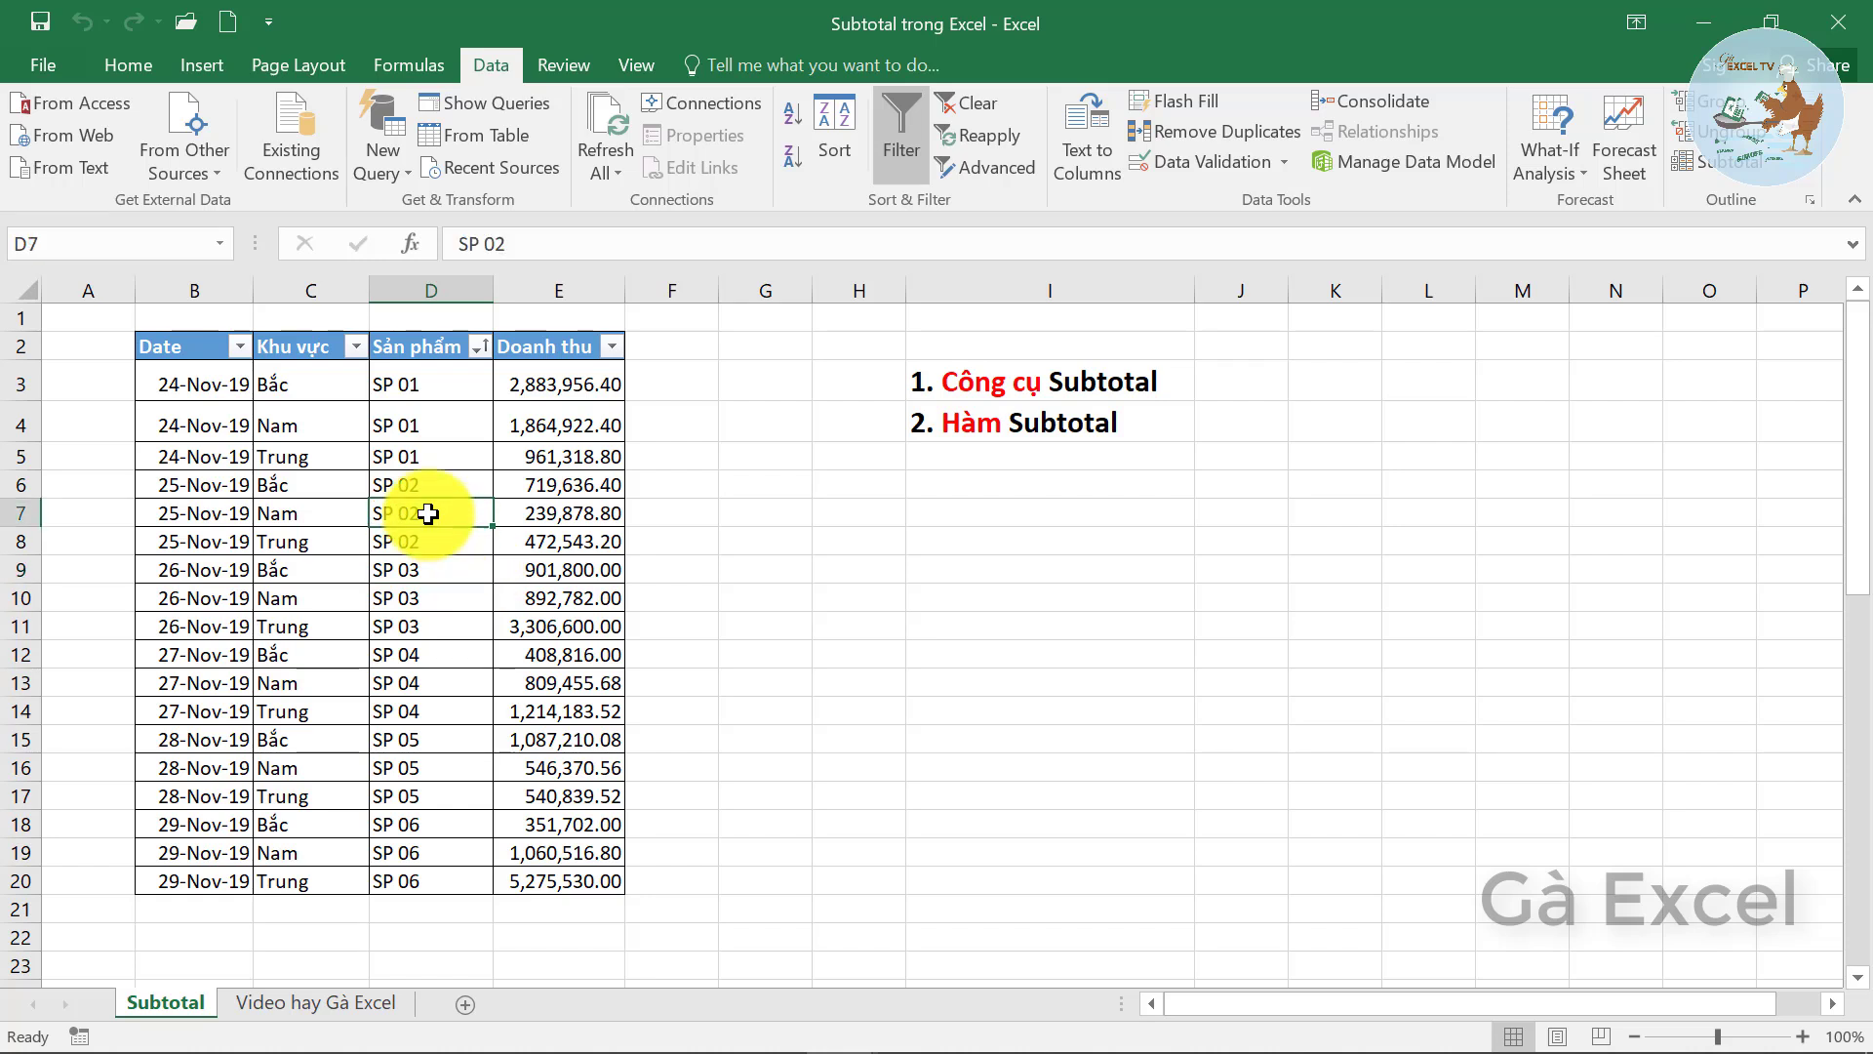
pyautogui.click(999, 420)
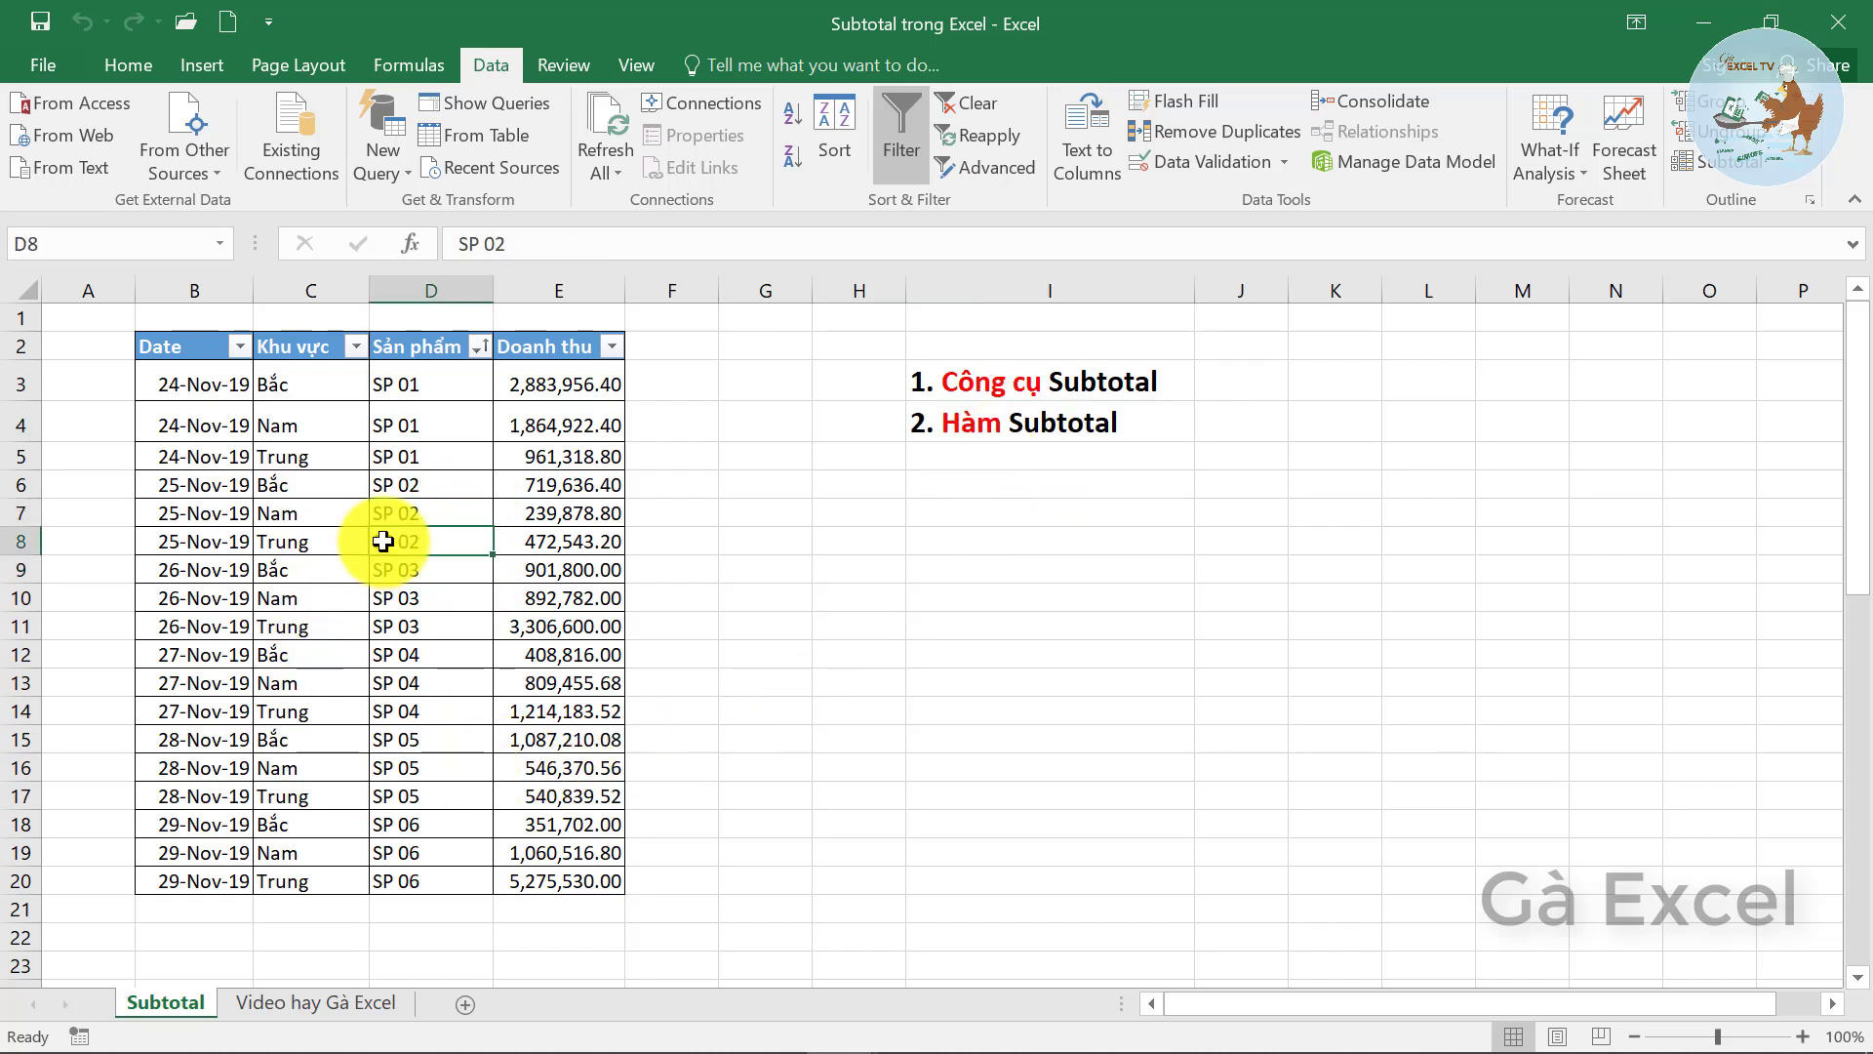
pyautogui.click(765, 485)
pyautogui.write('=sub')
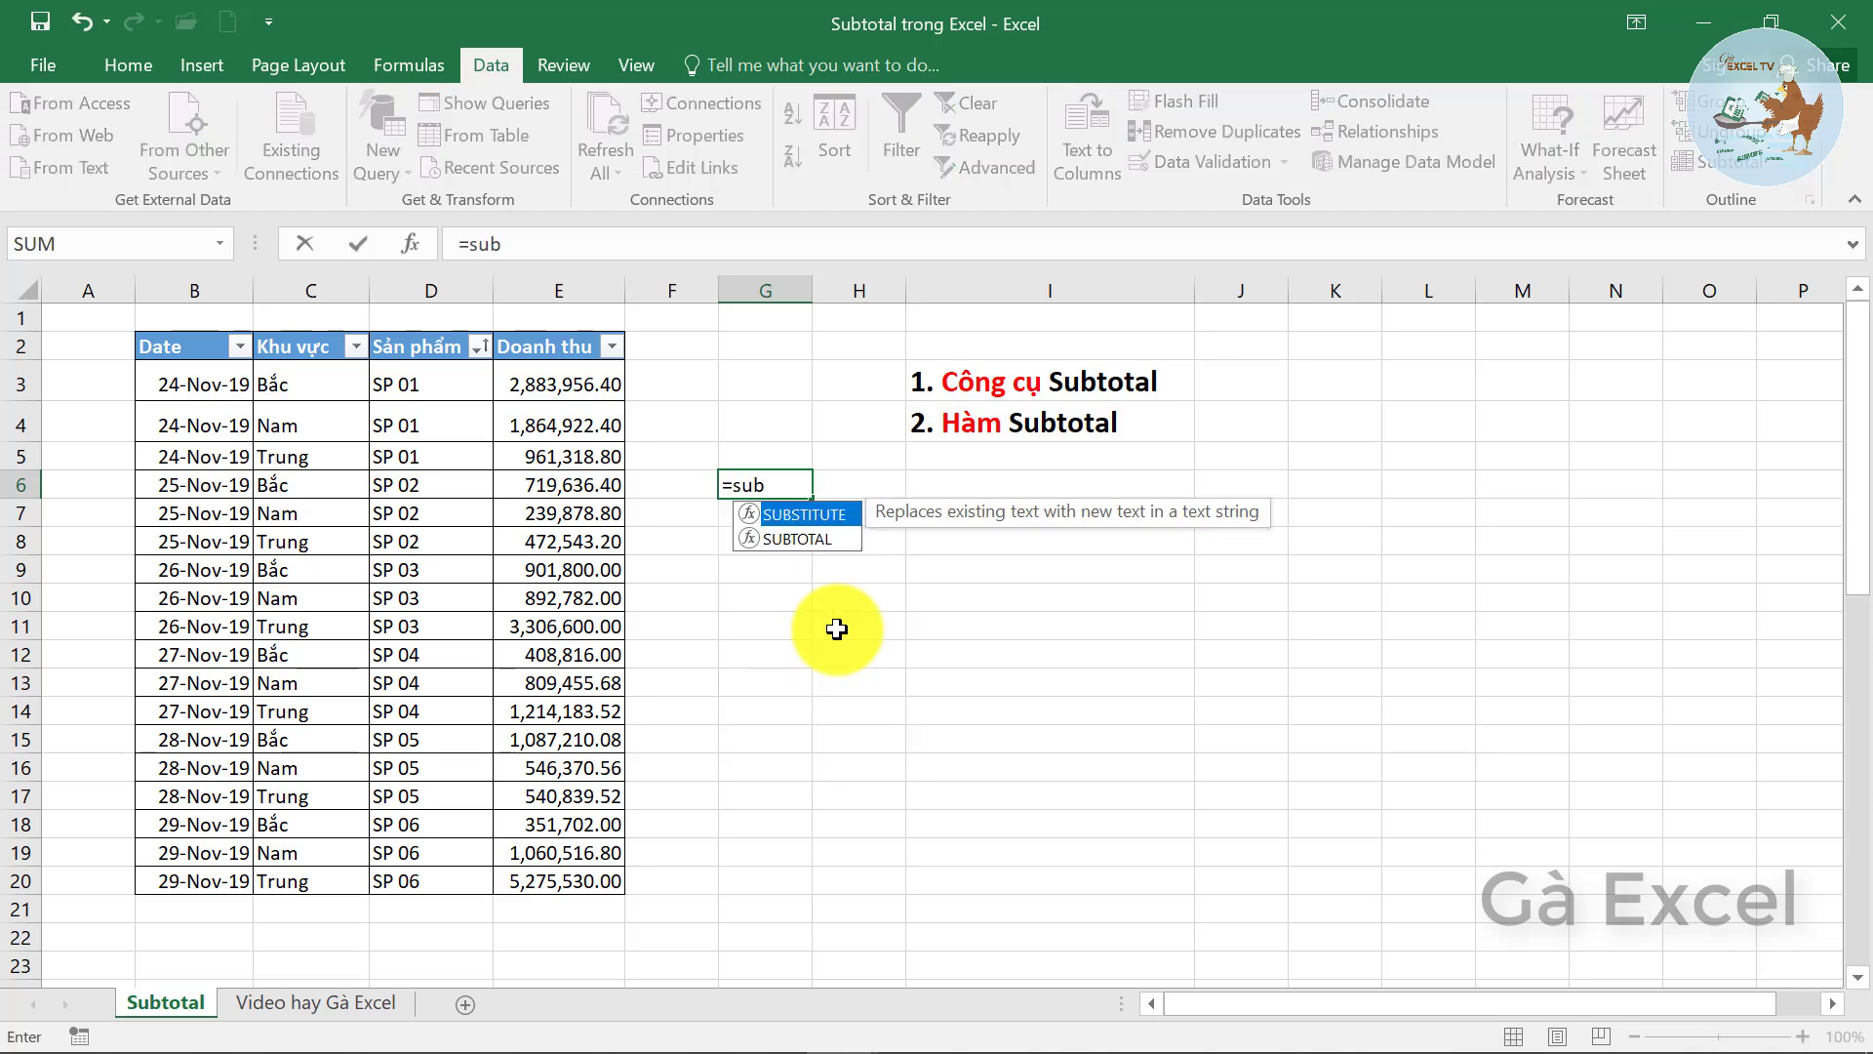
pyautogui.press('Tab')
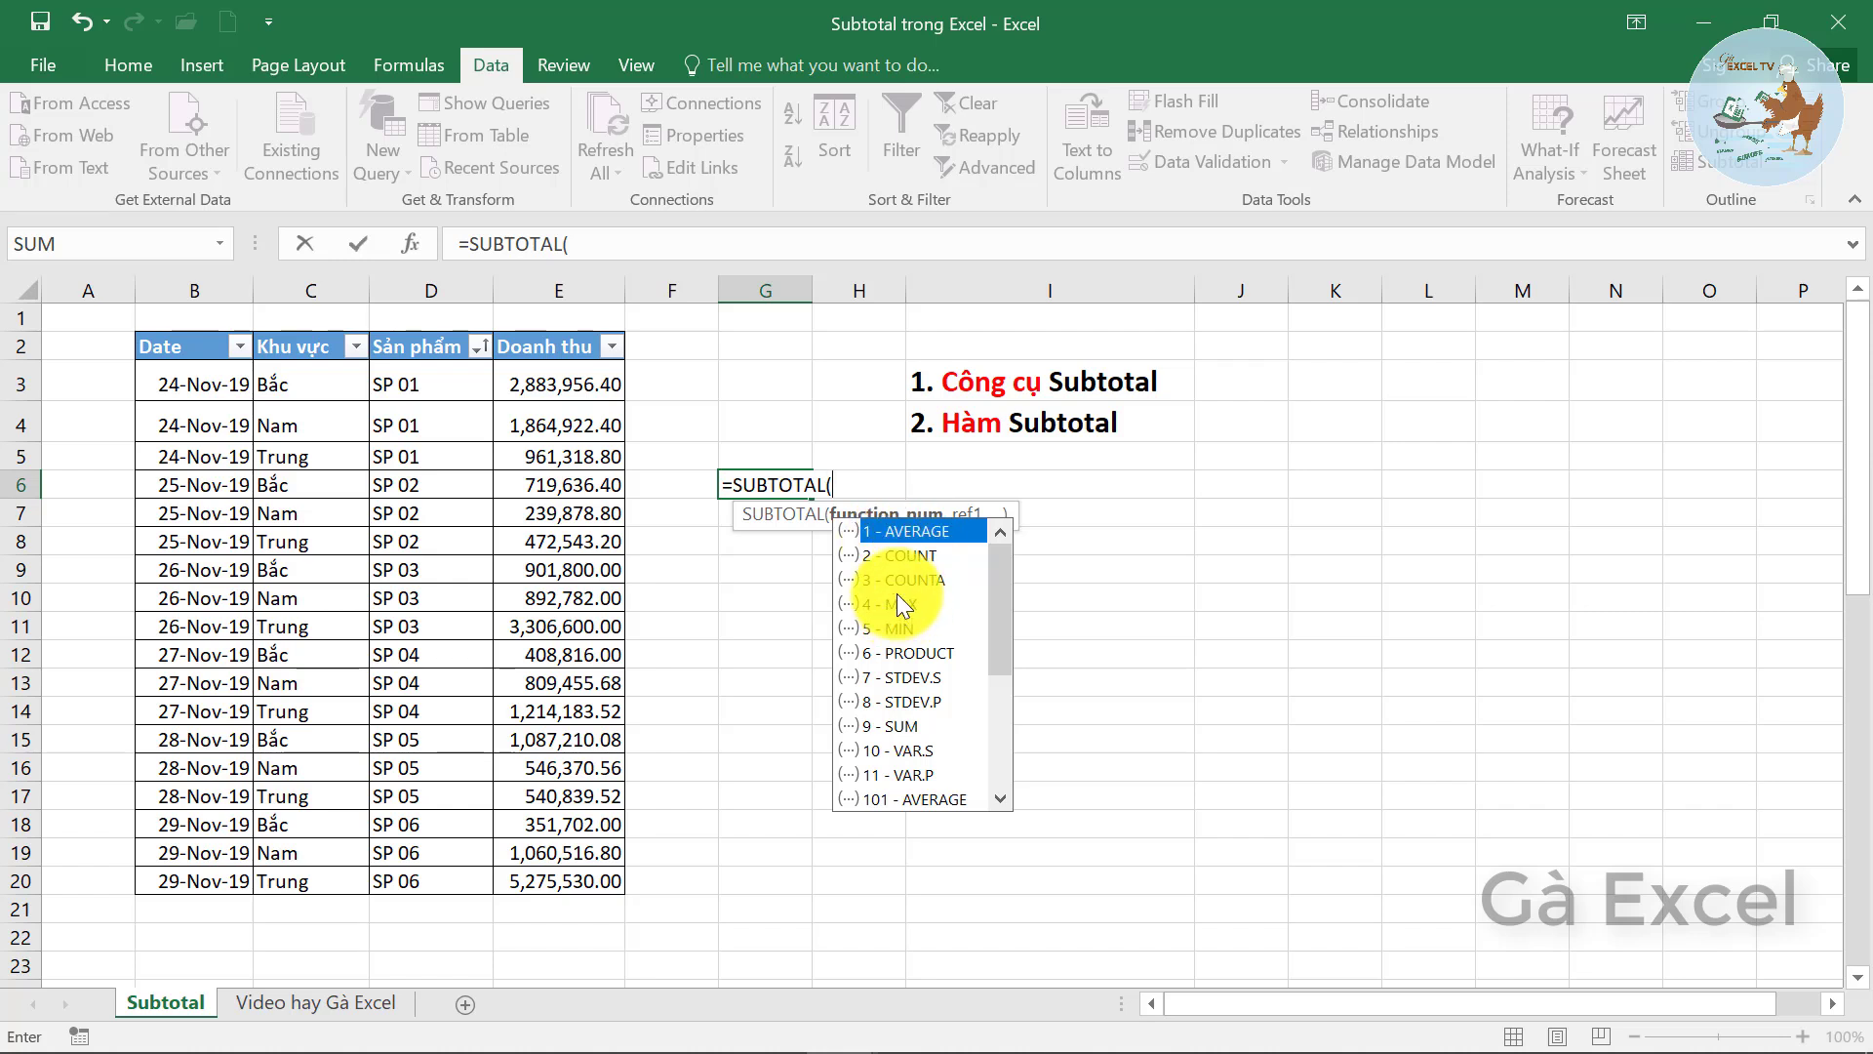
# - Complete =SUBTOTAL(9,E3:E20) in G6, summing Doanh thu revenue to 23538062.2
pyautogui.moveTo(997, 597)
pyautogui.mouseDown()
pyautogui.moveTo(1015, 743)
pyautogui.moveTo(1007, 586)
pyautogui.mouseUp()
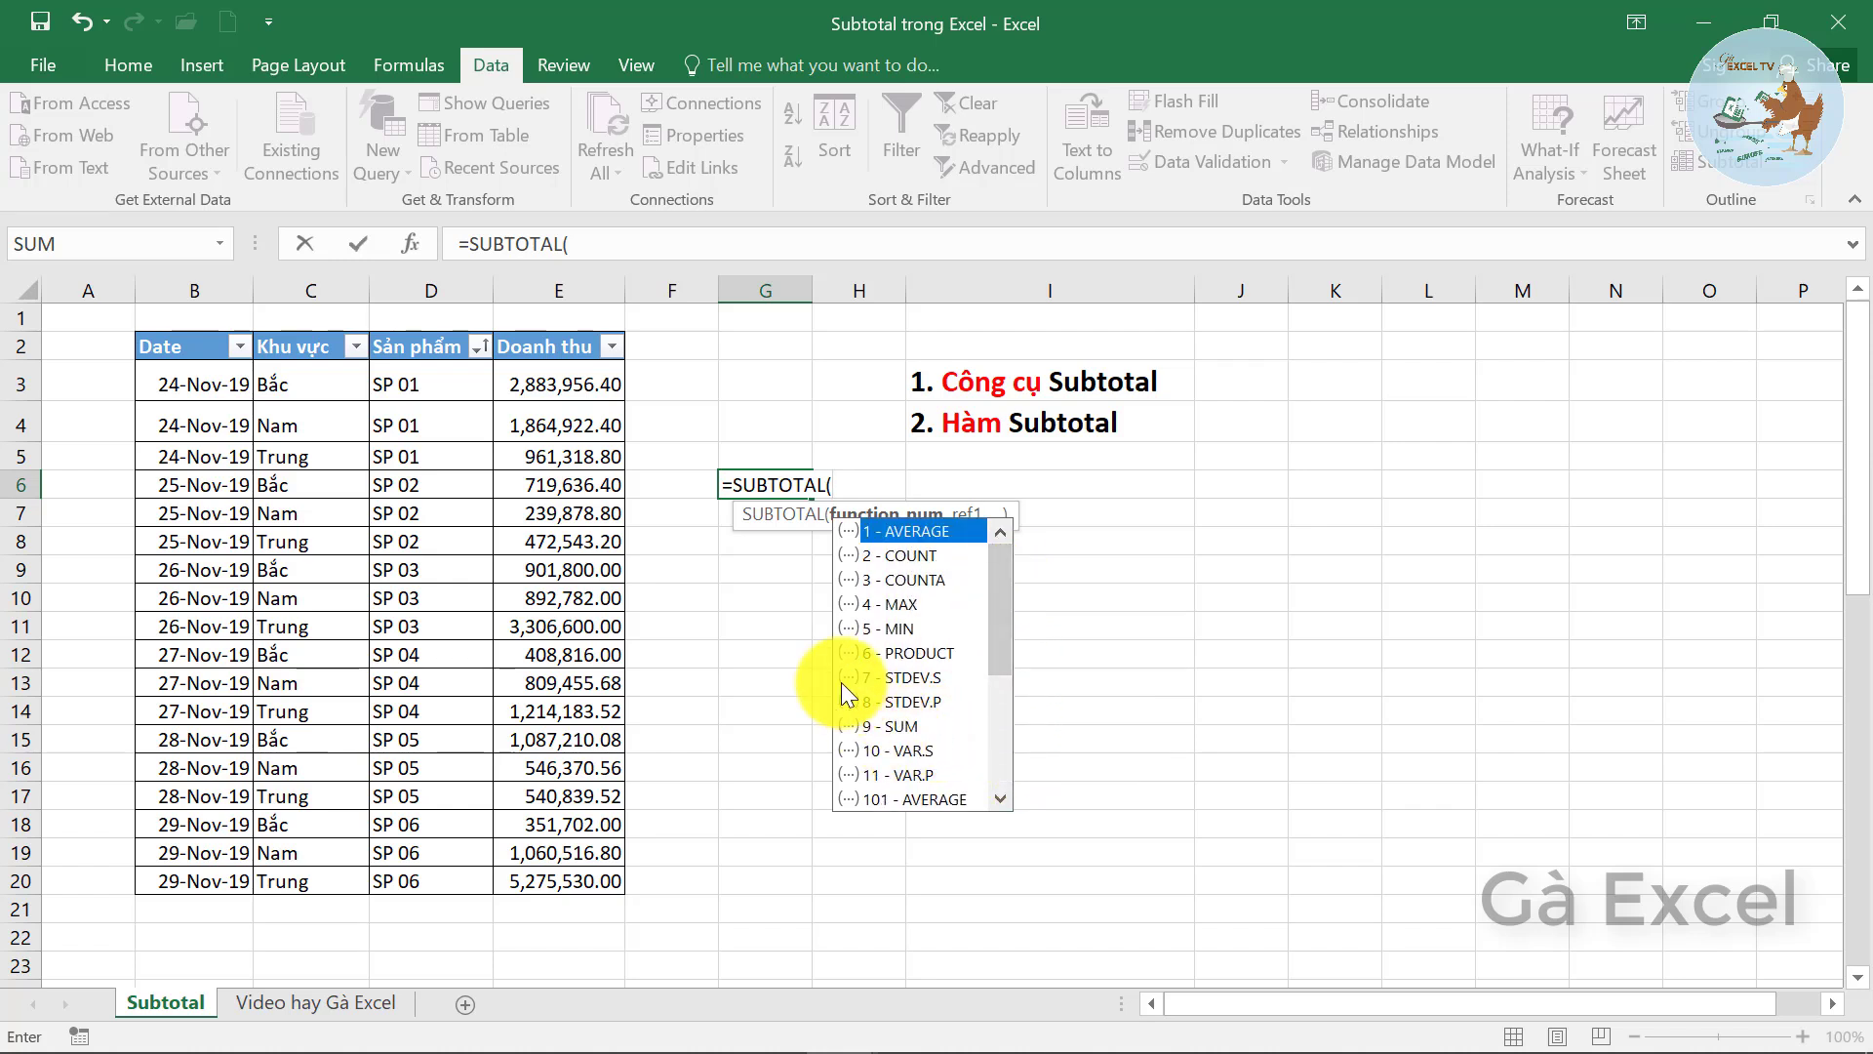
pyautogui.write('9,')
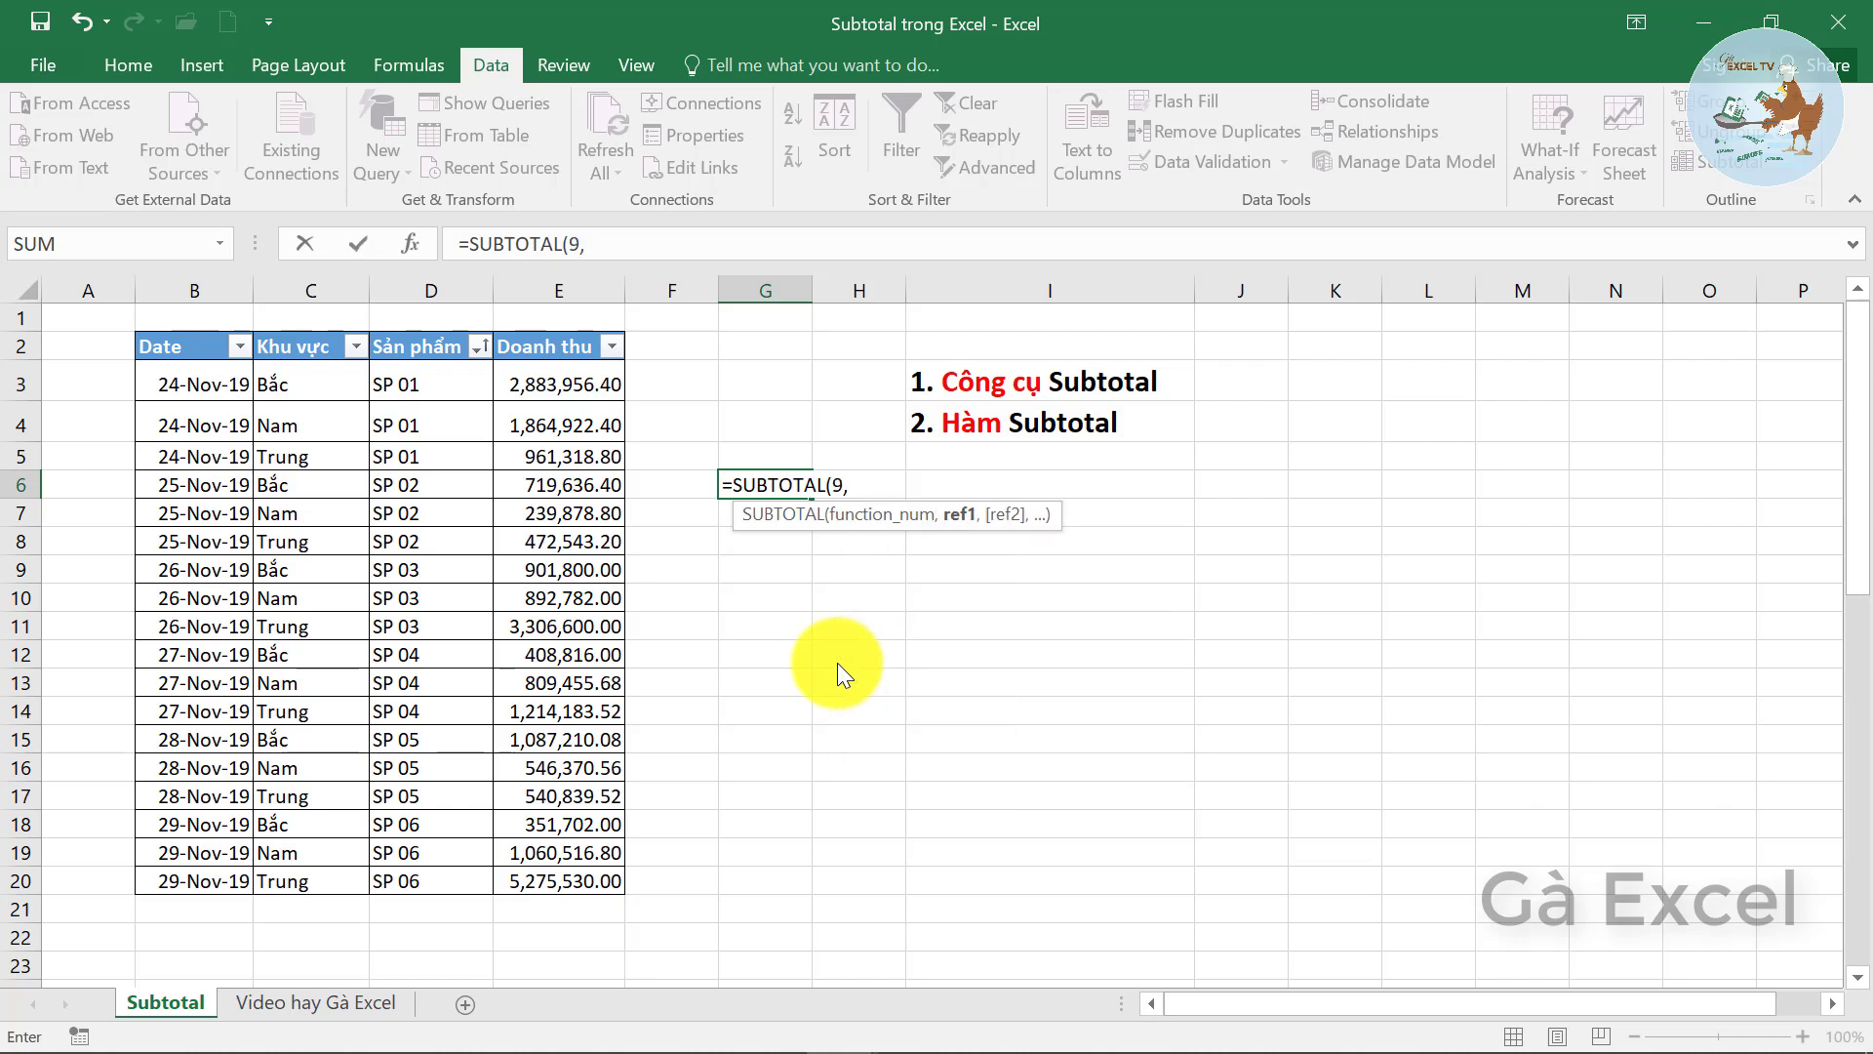
pyautogui.moveTo(585, 380); pyautogui.dragTo(565, 871)
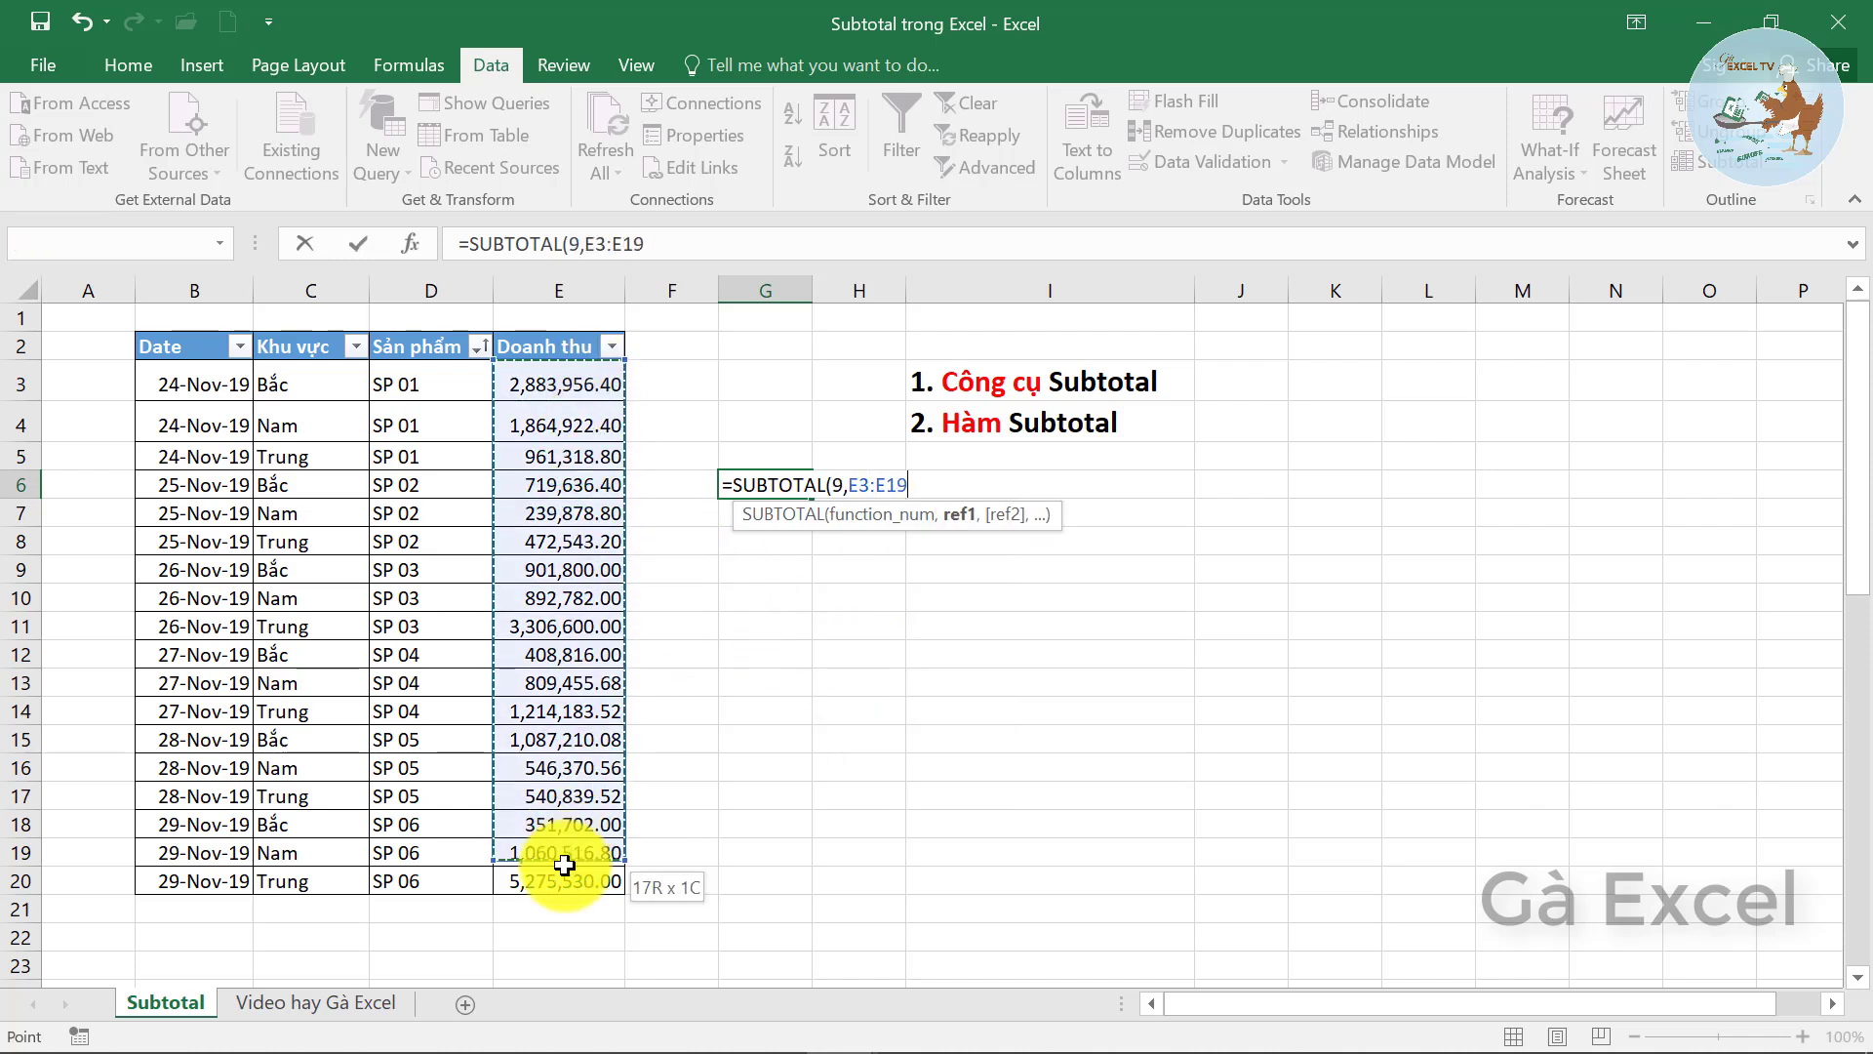
pyautogui.press('Return')
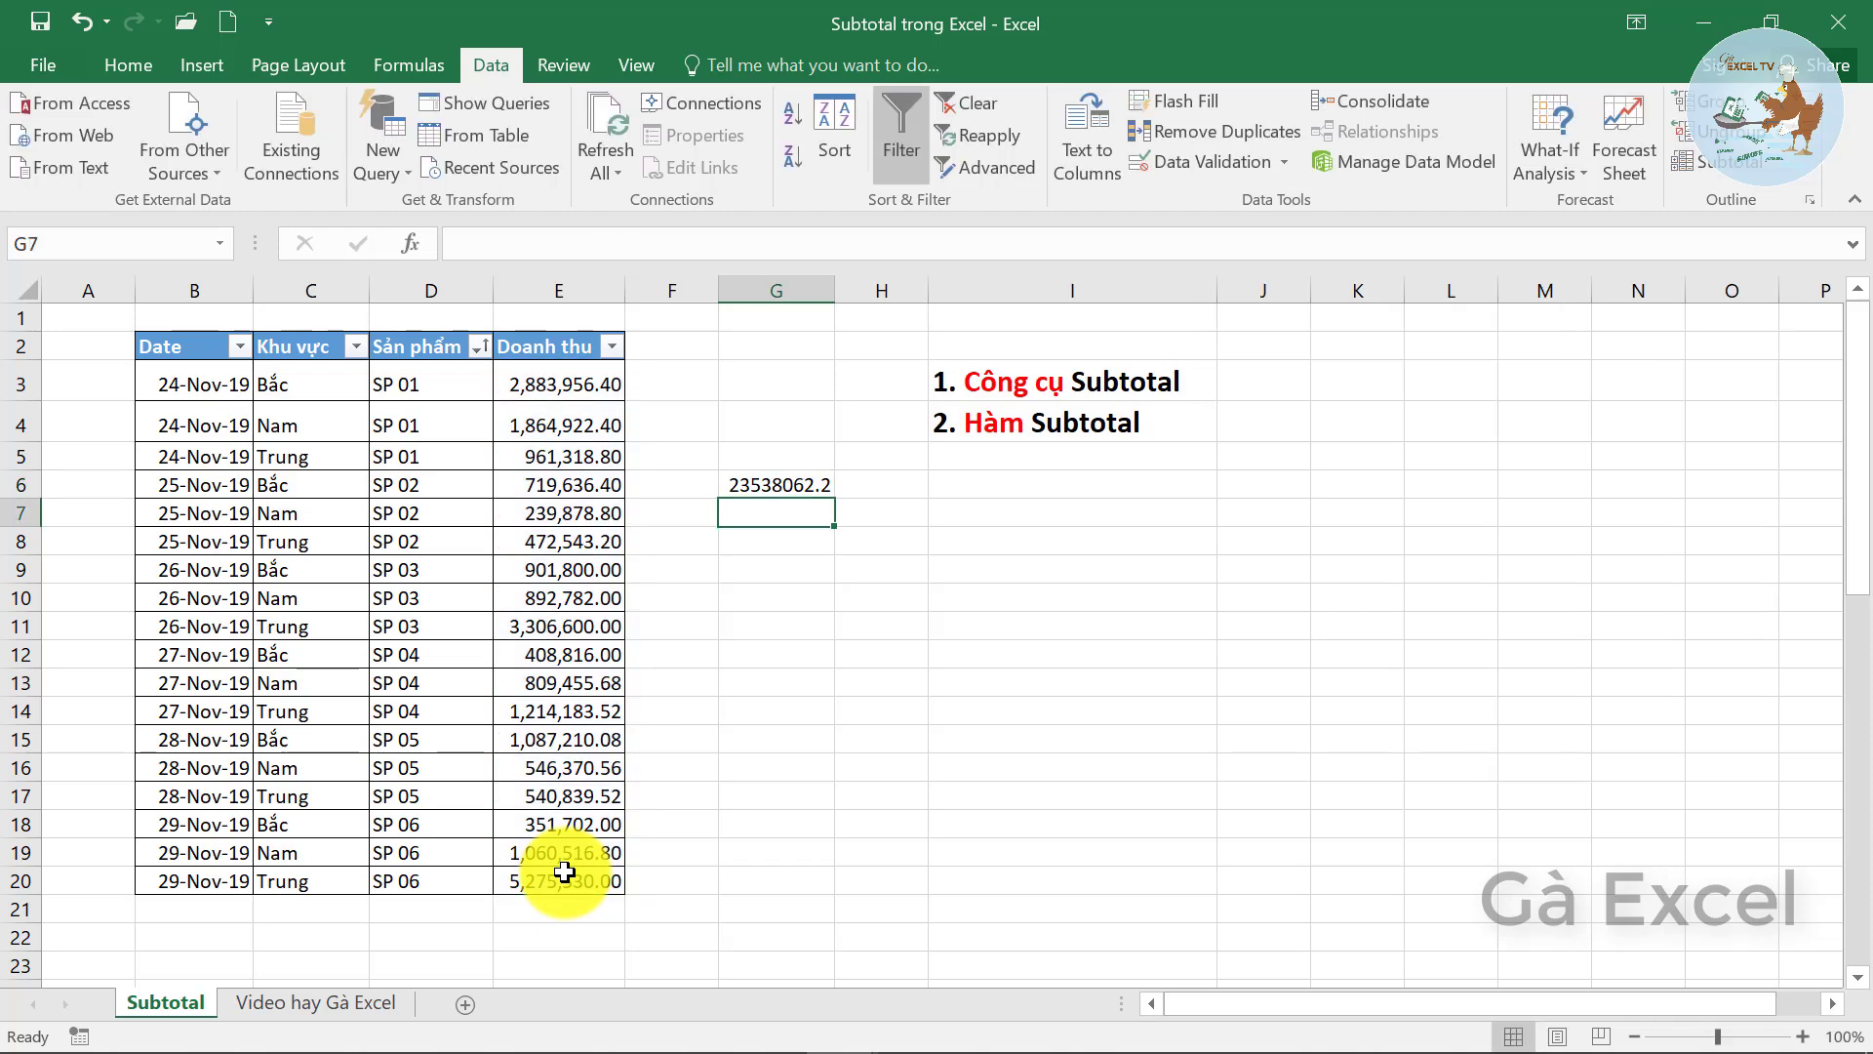
pyautogui.press('Up')
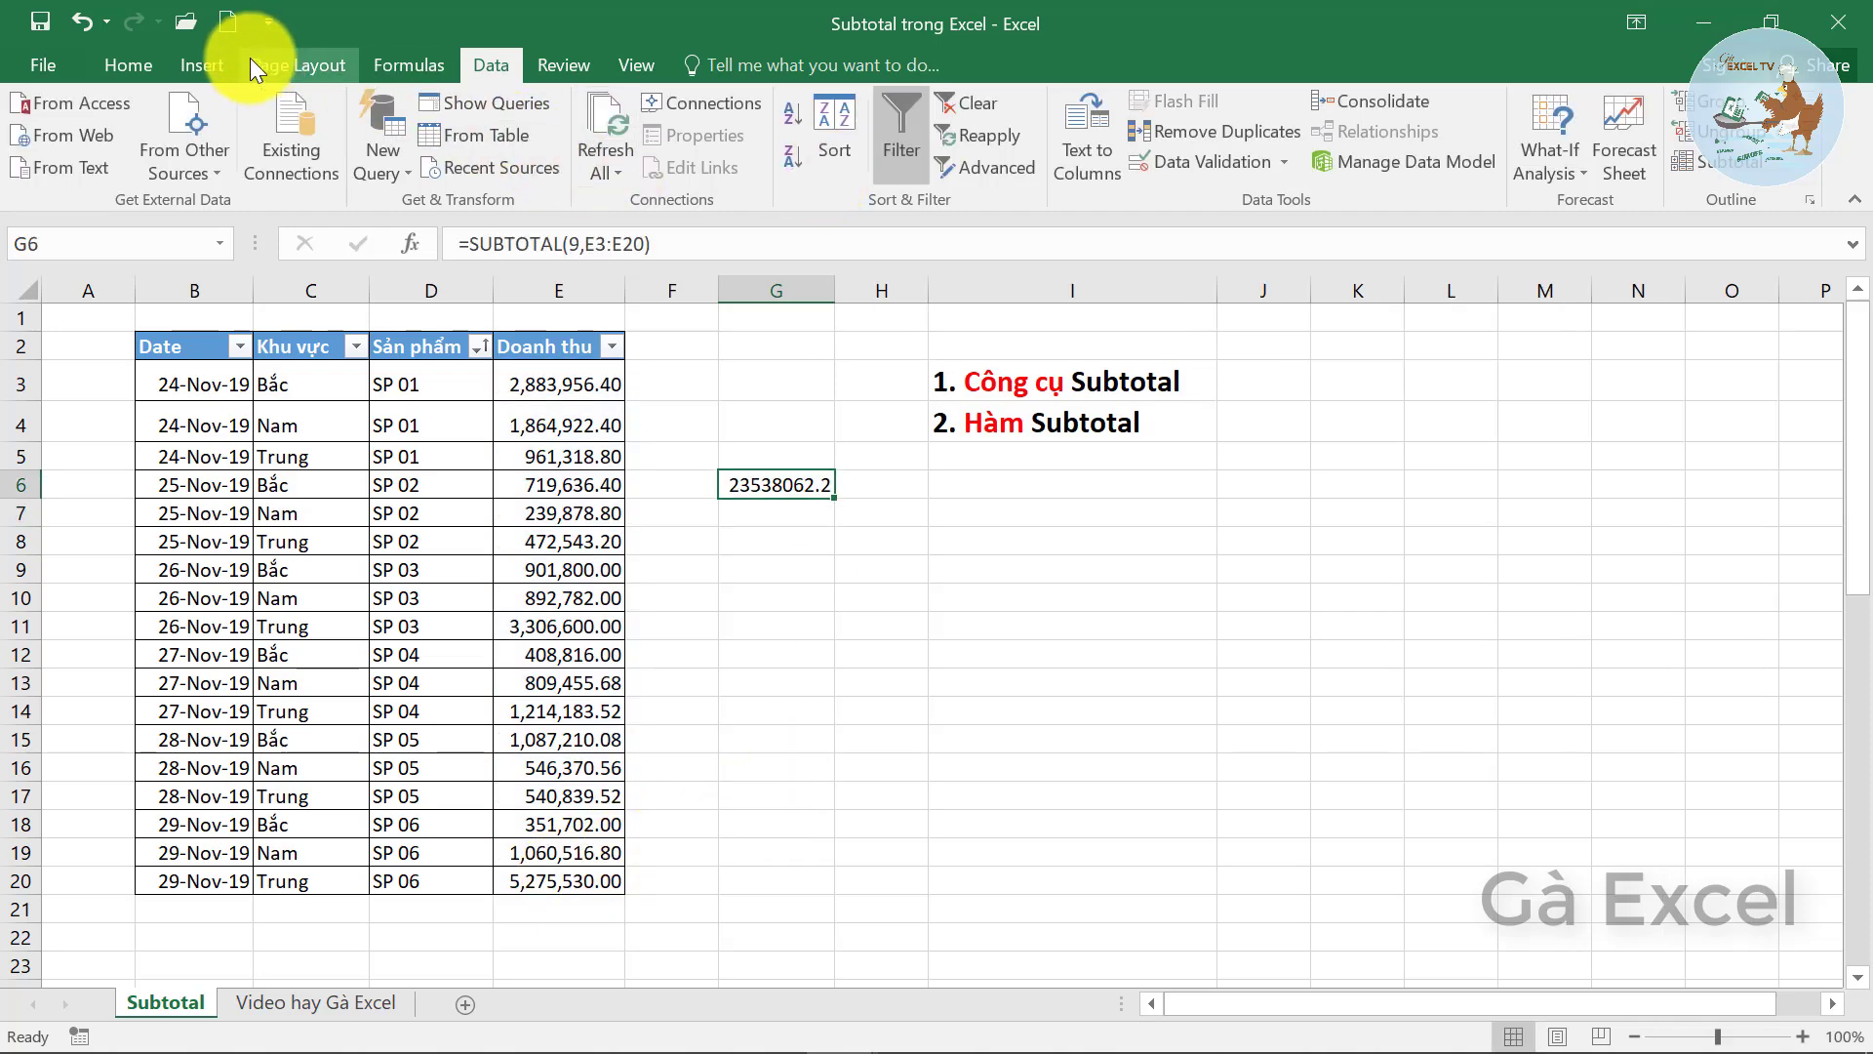
# - Format G6 as Accounting (23,538,062.16), review its SUBTOTAL(9,E3:E20) arguments, then clear G6
pyautogui.click(136, 63)
pyautogui.click(908, 156)
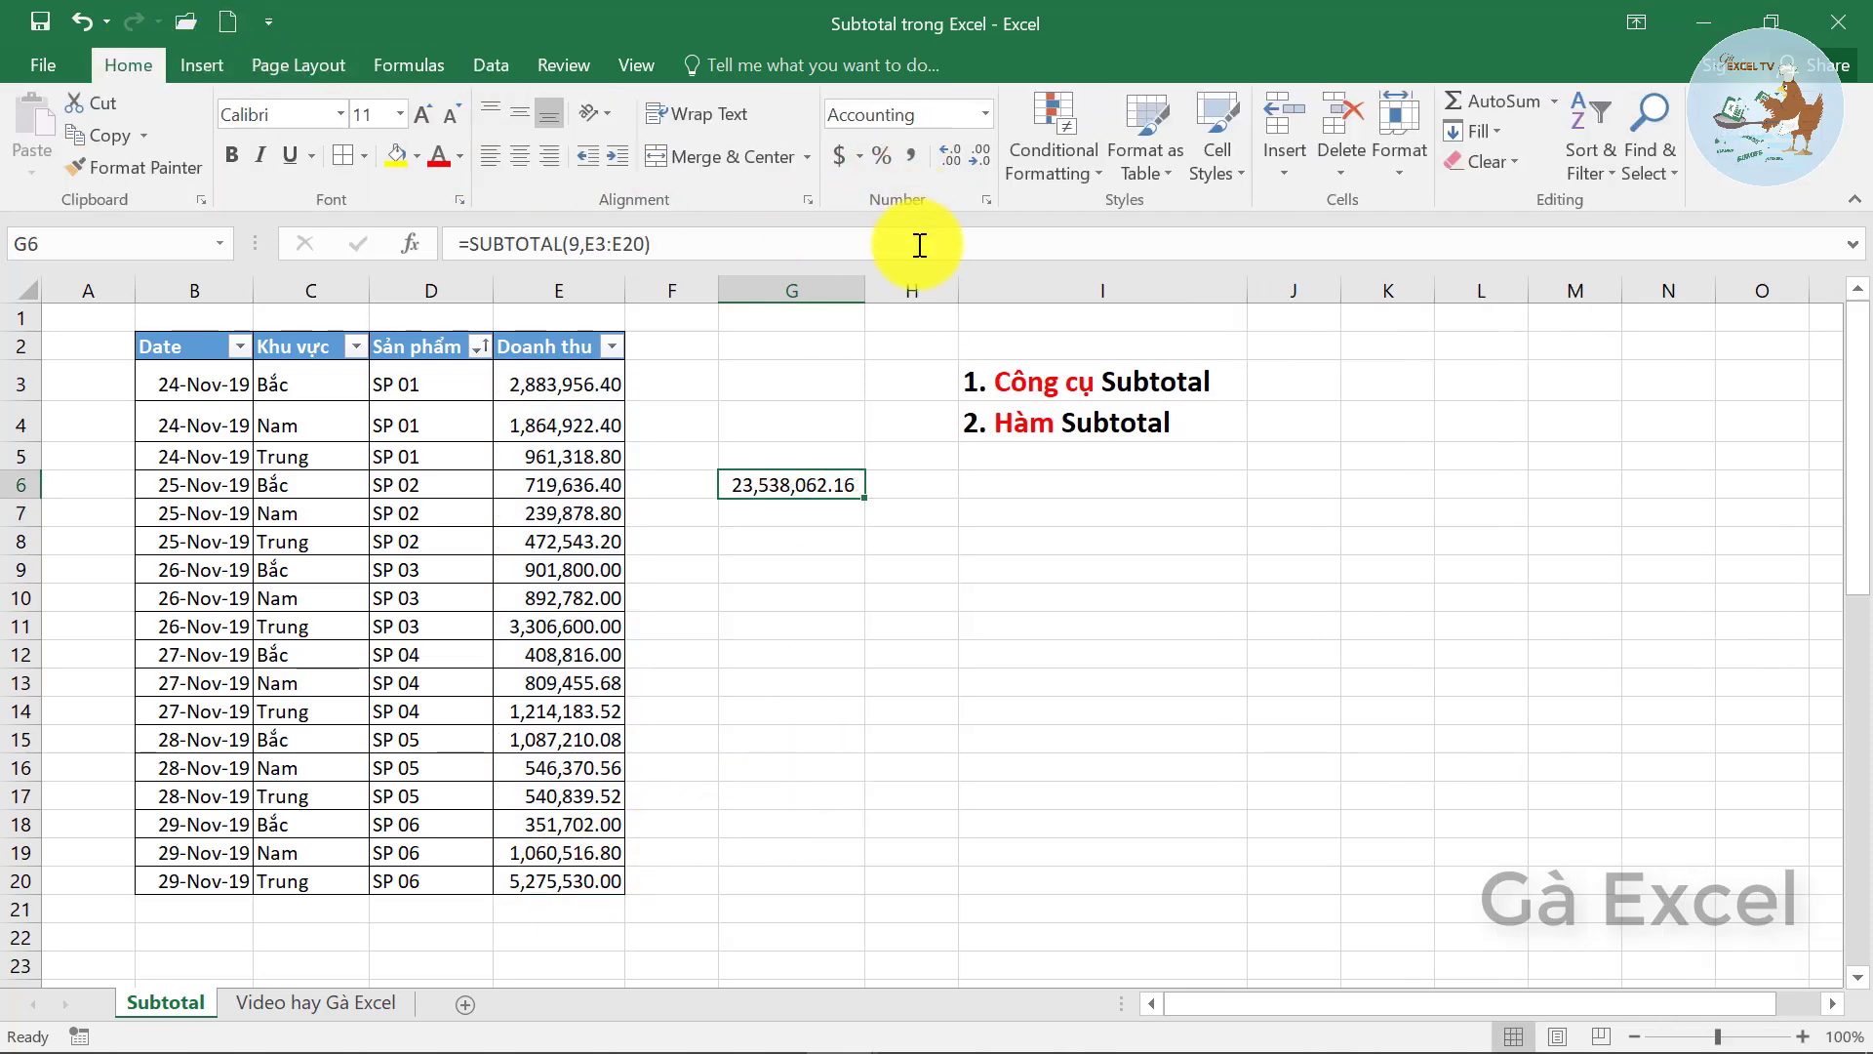
pyautogui.doubleClick(812, 489)
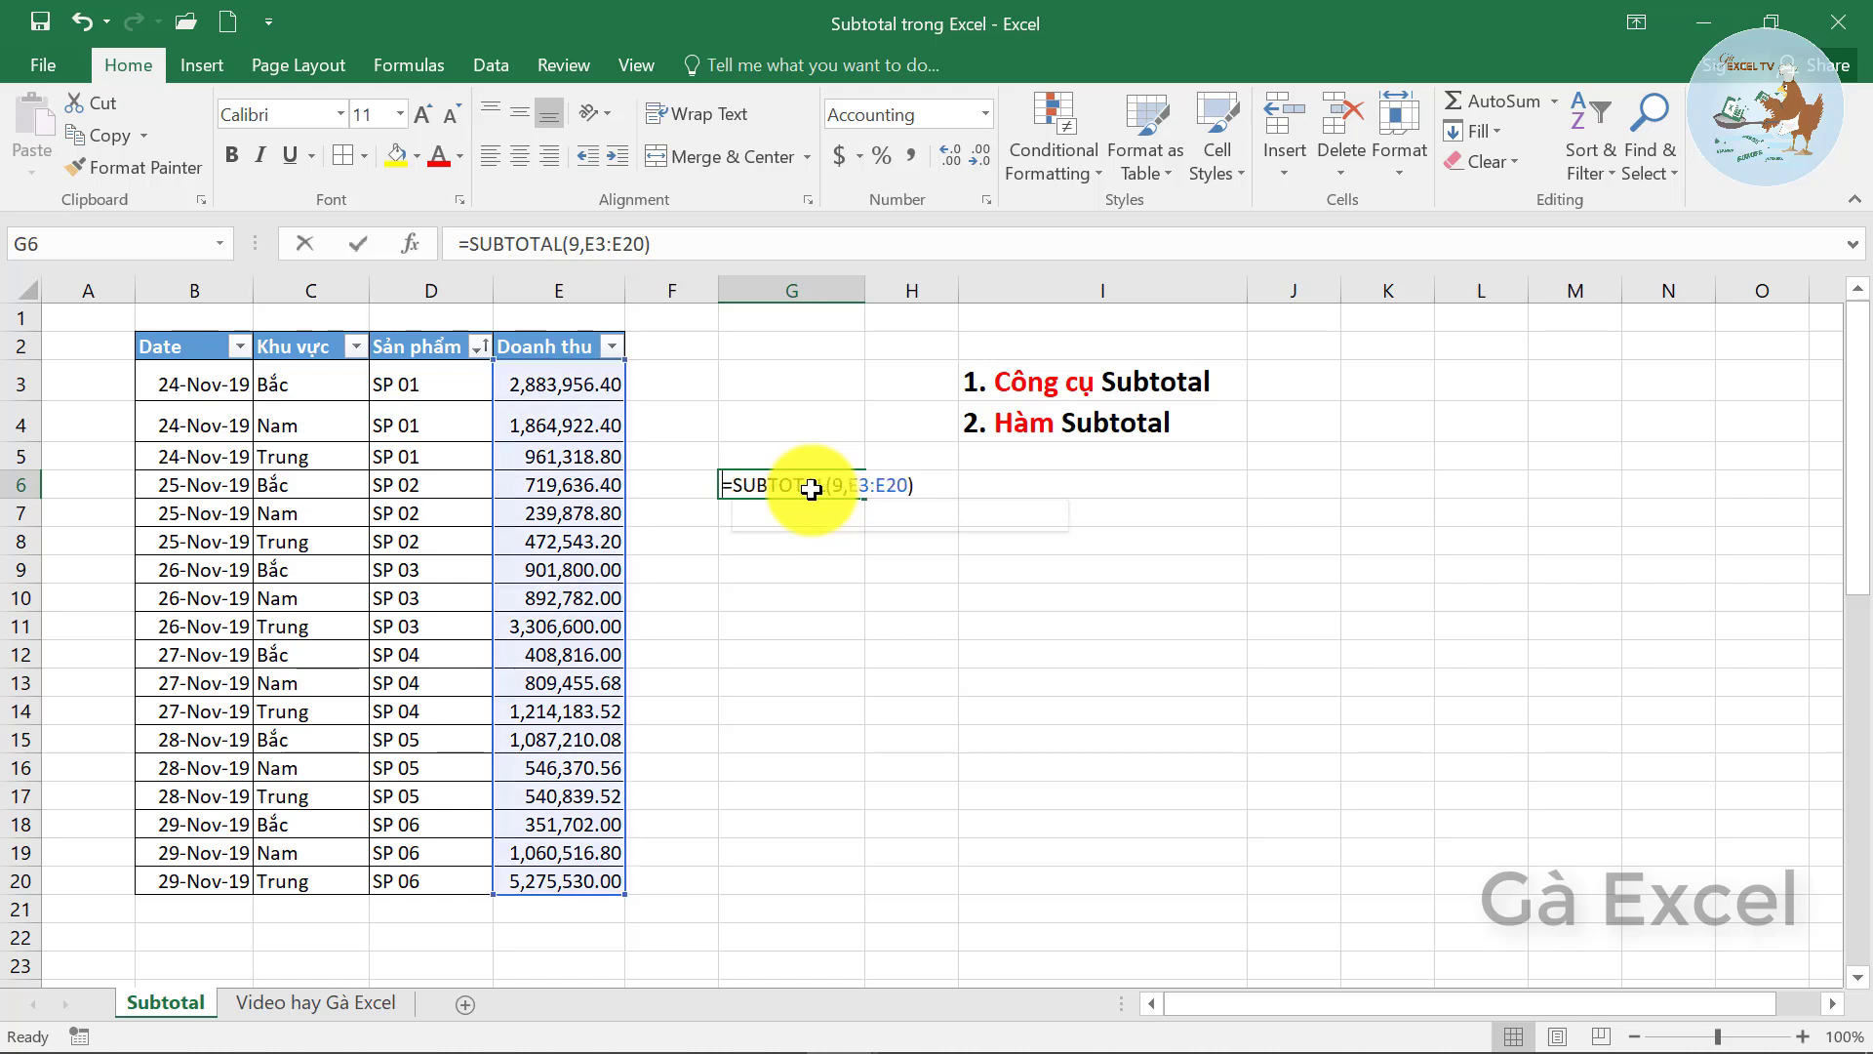
pyautogui.click(868, 527)
pyautogui.click(832, 491)
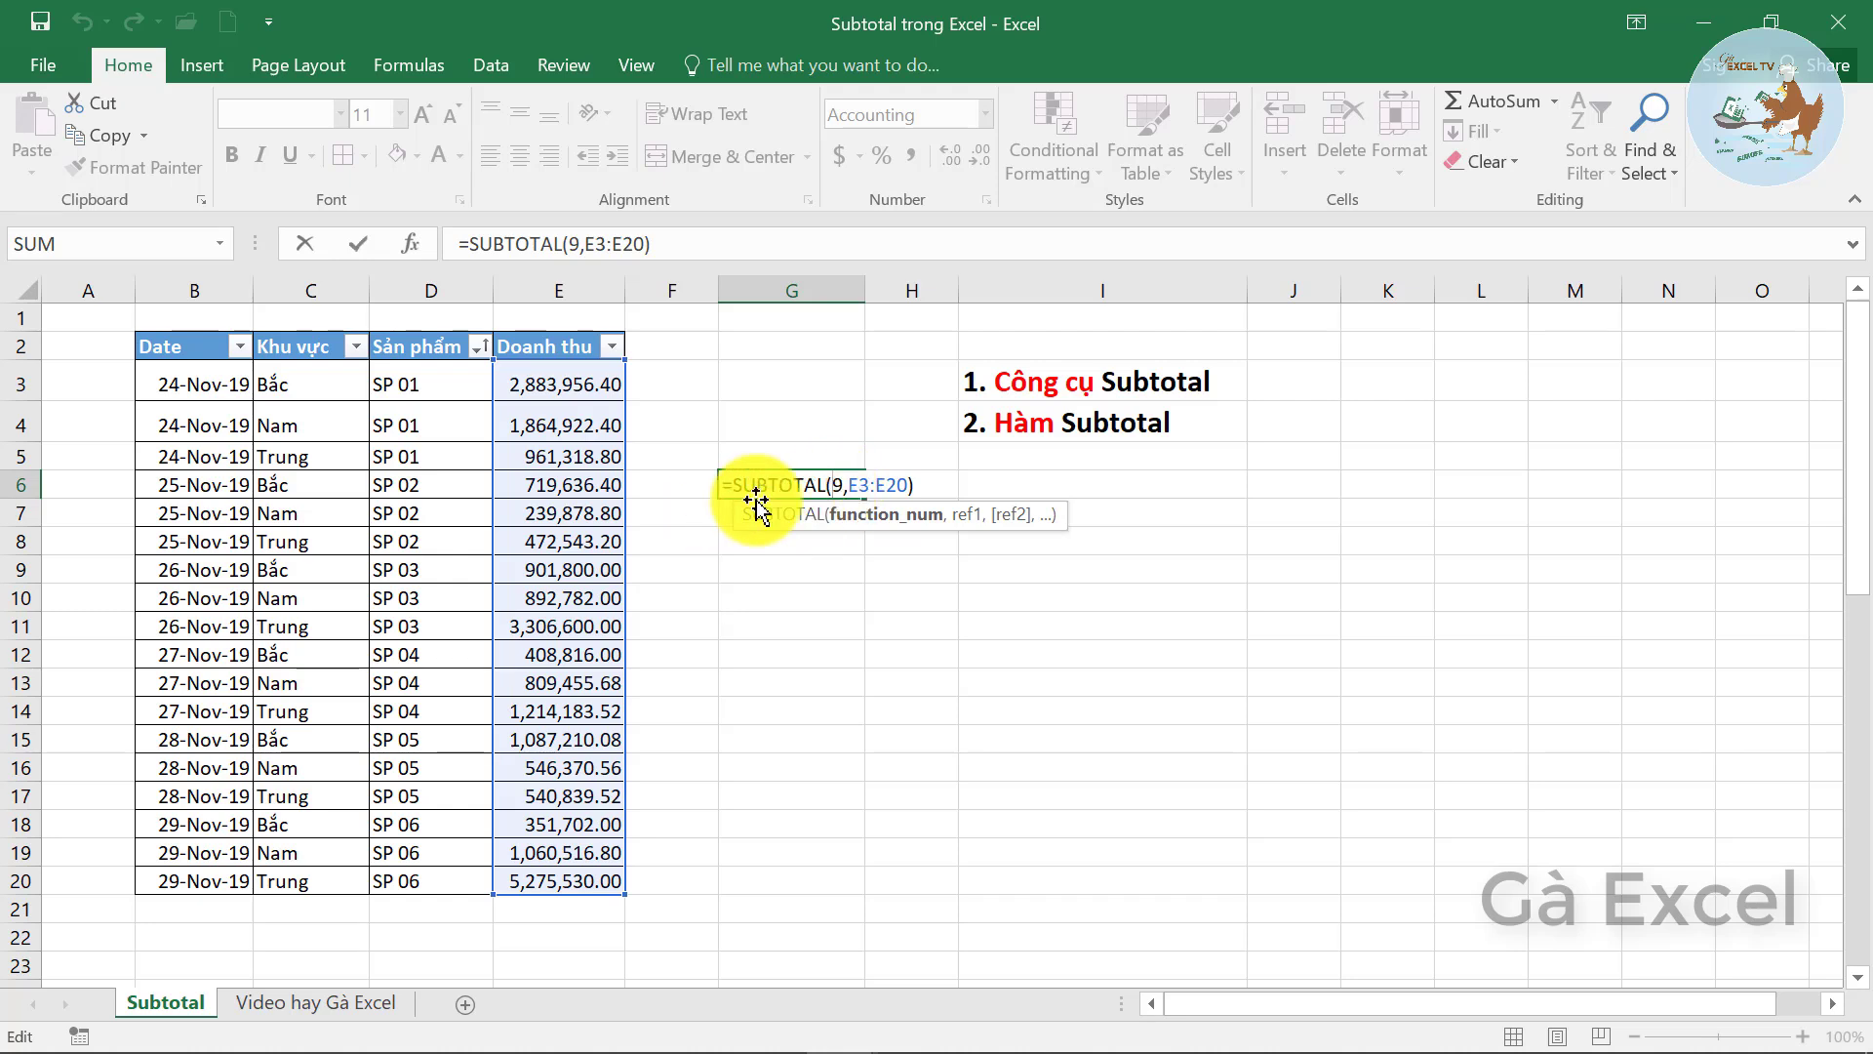
pyautogui.click(891, 525)
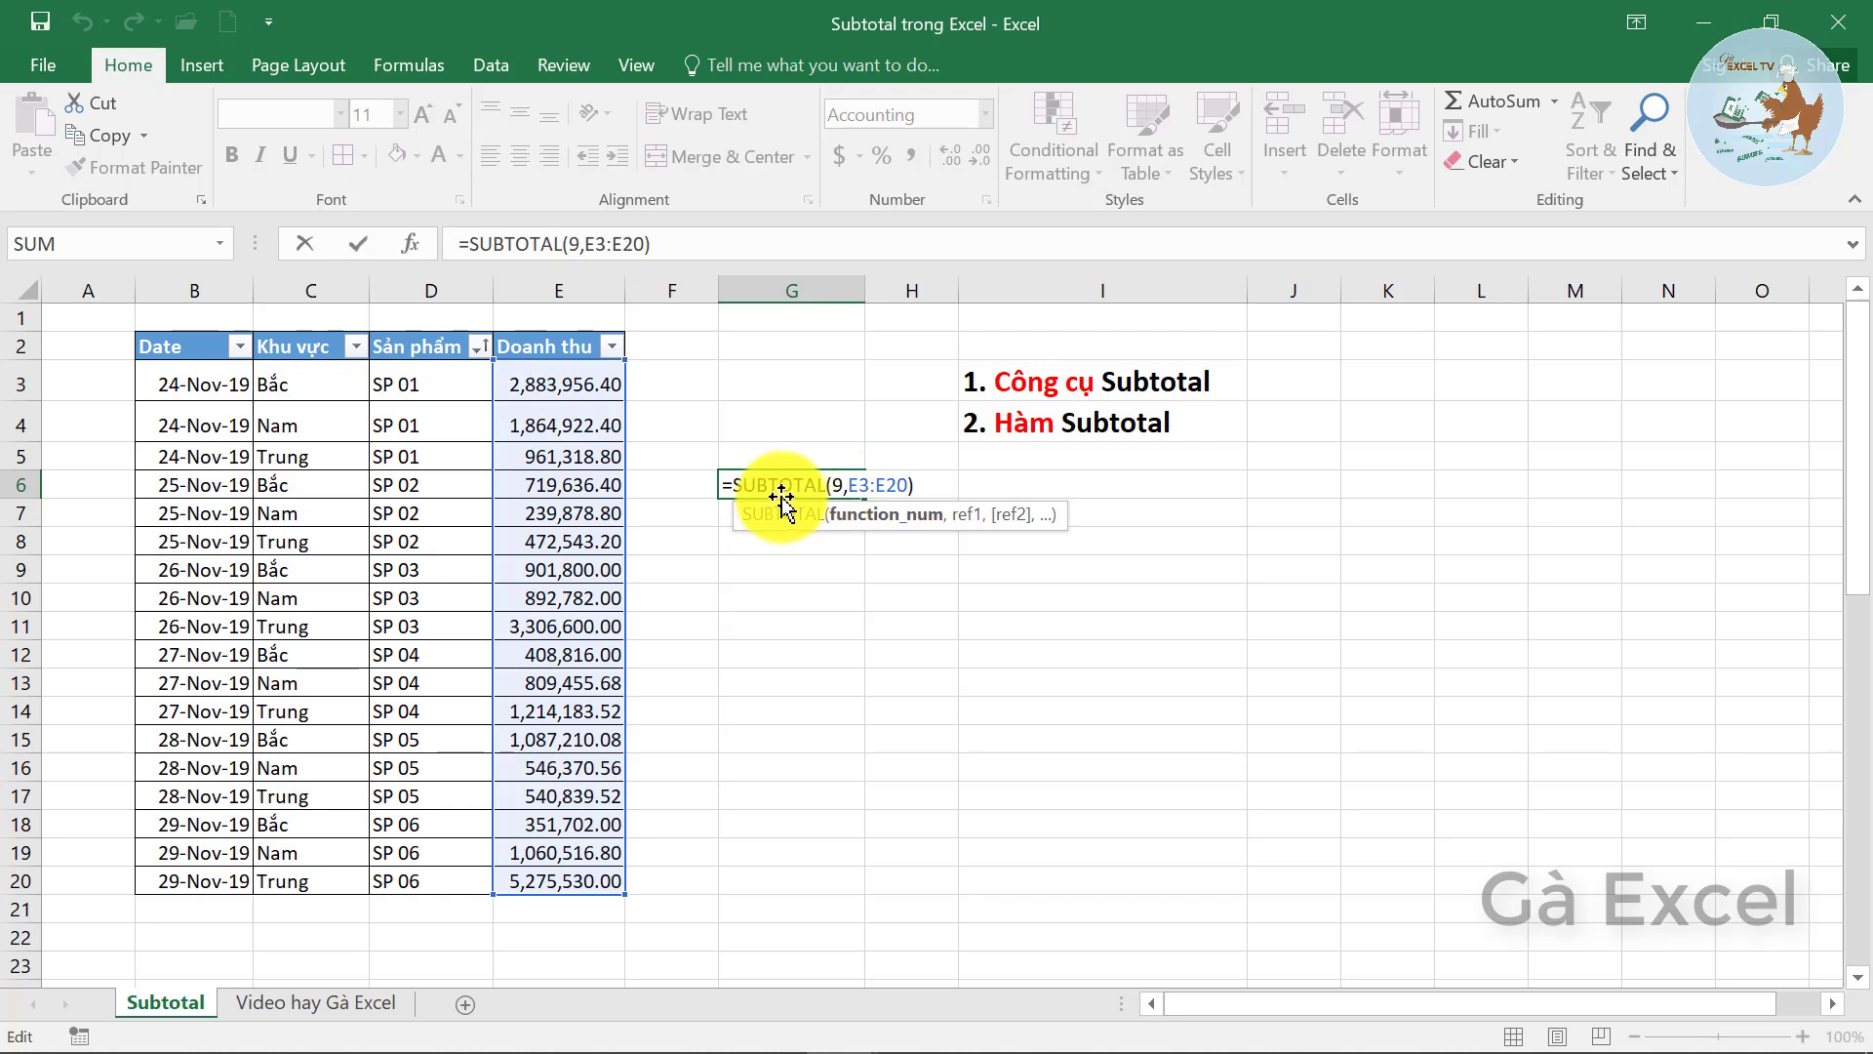
pyautogui.hotkey('ctrl', 'Return')
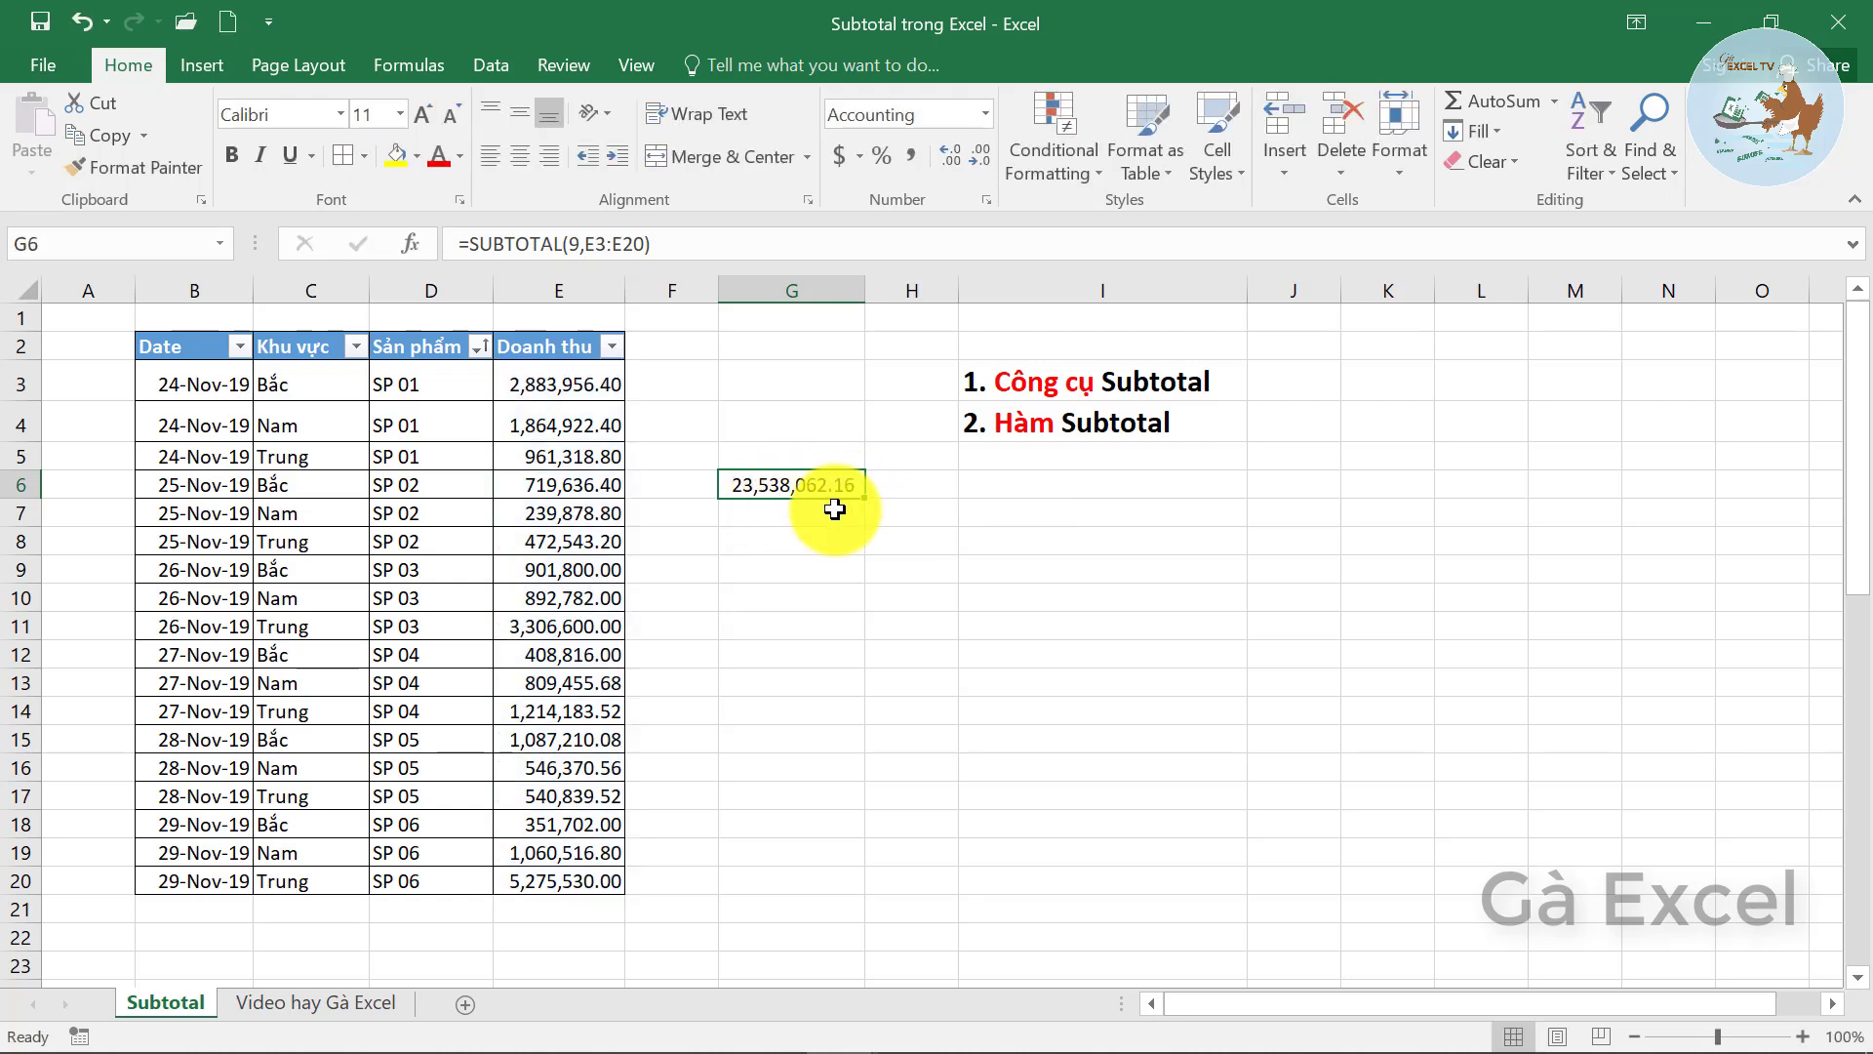
pyautogui.press('Delete')
# - Enter =SUBTOTAL(109,E3:E20) in E1 above the Doanh thu column, totalling 23,538,062.16
pyautogui.click(549, 321)
pyautogui.write('=')
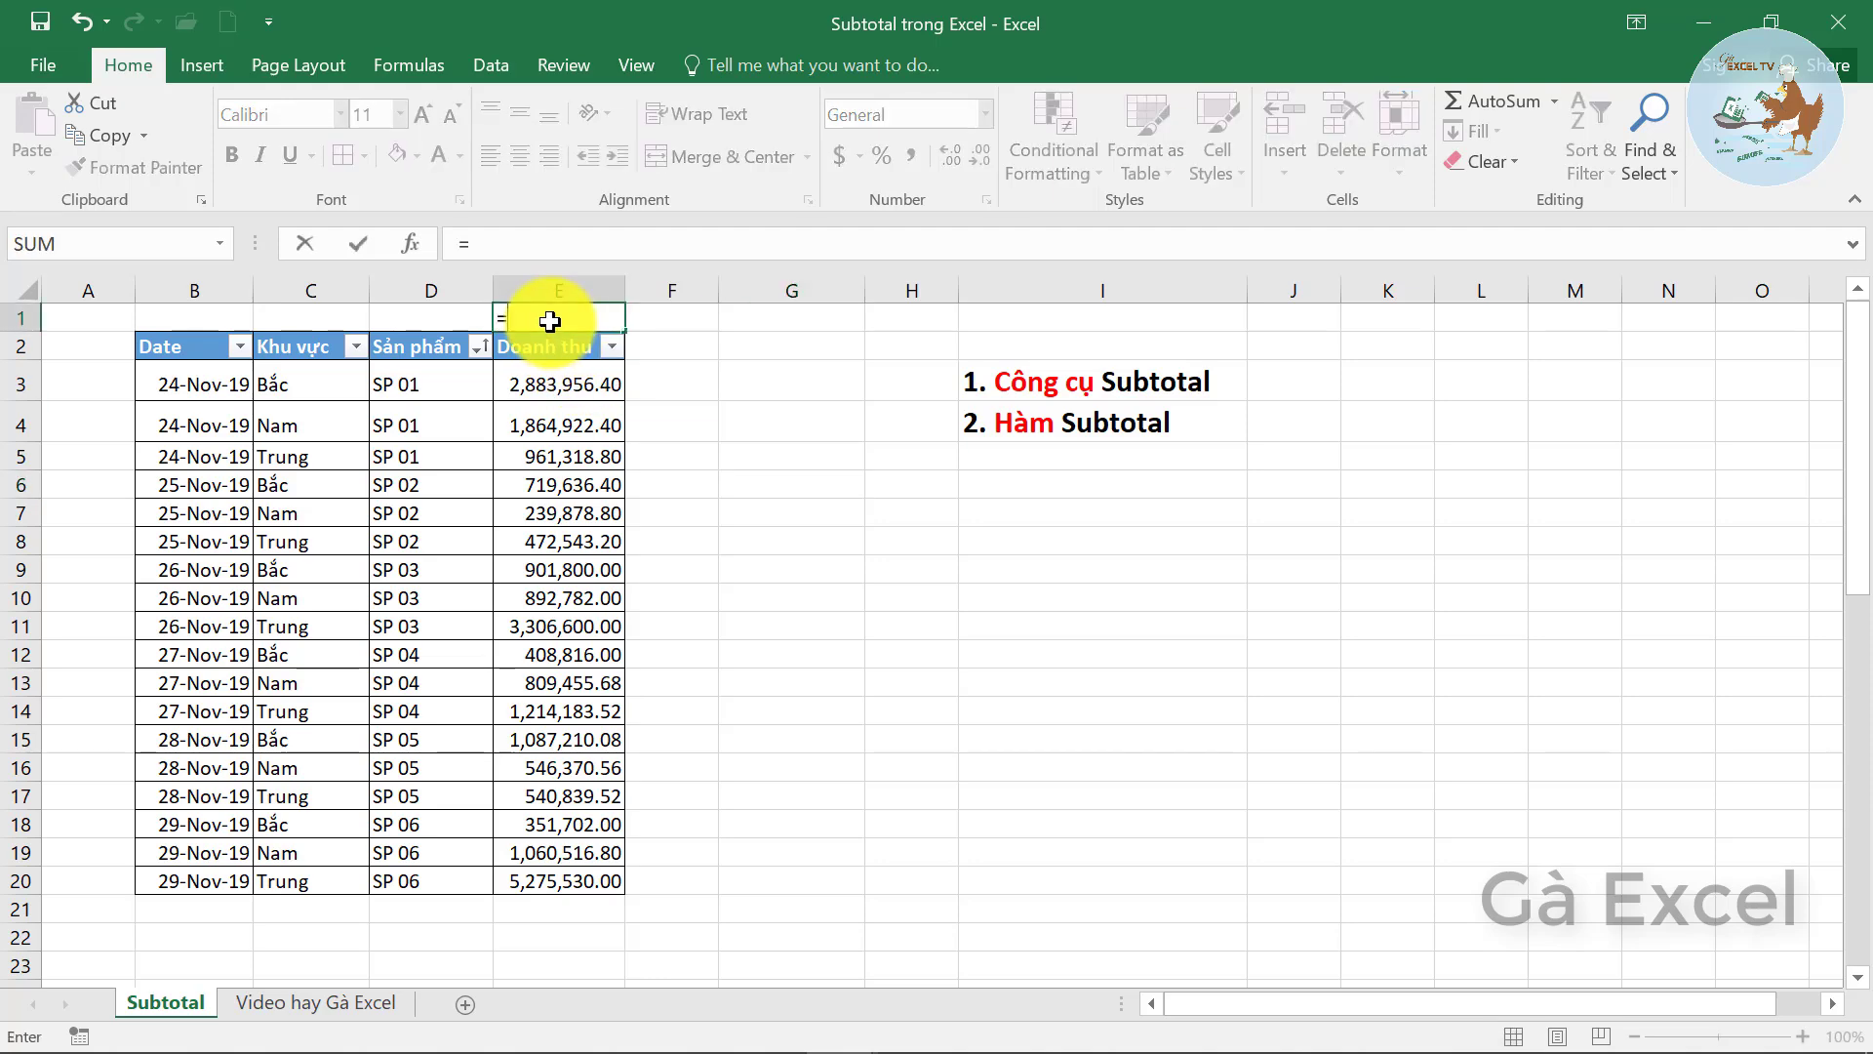
pyautogui.write('sub')
pyautogui.press('Down')
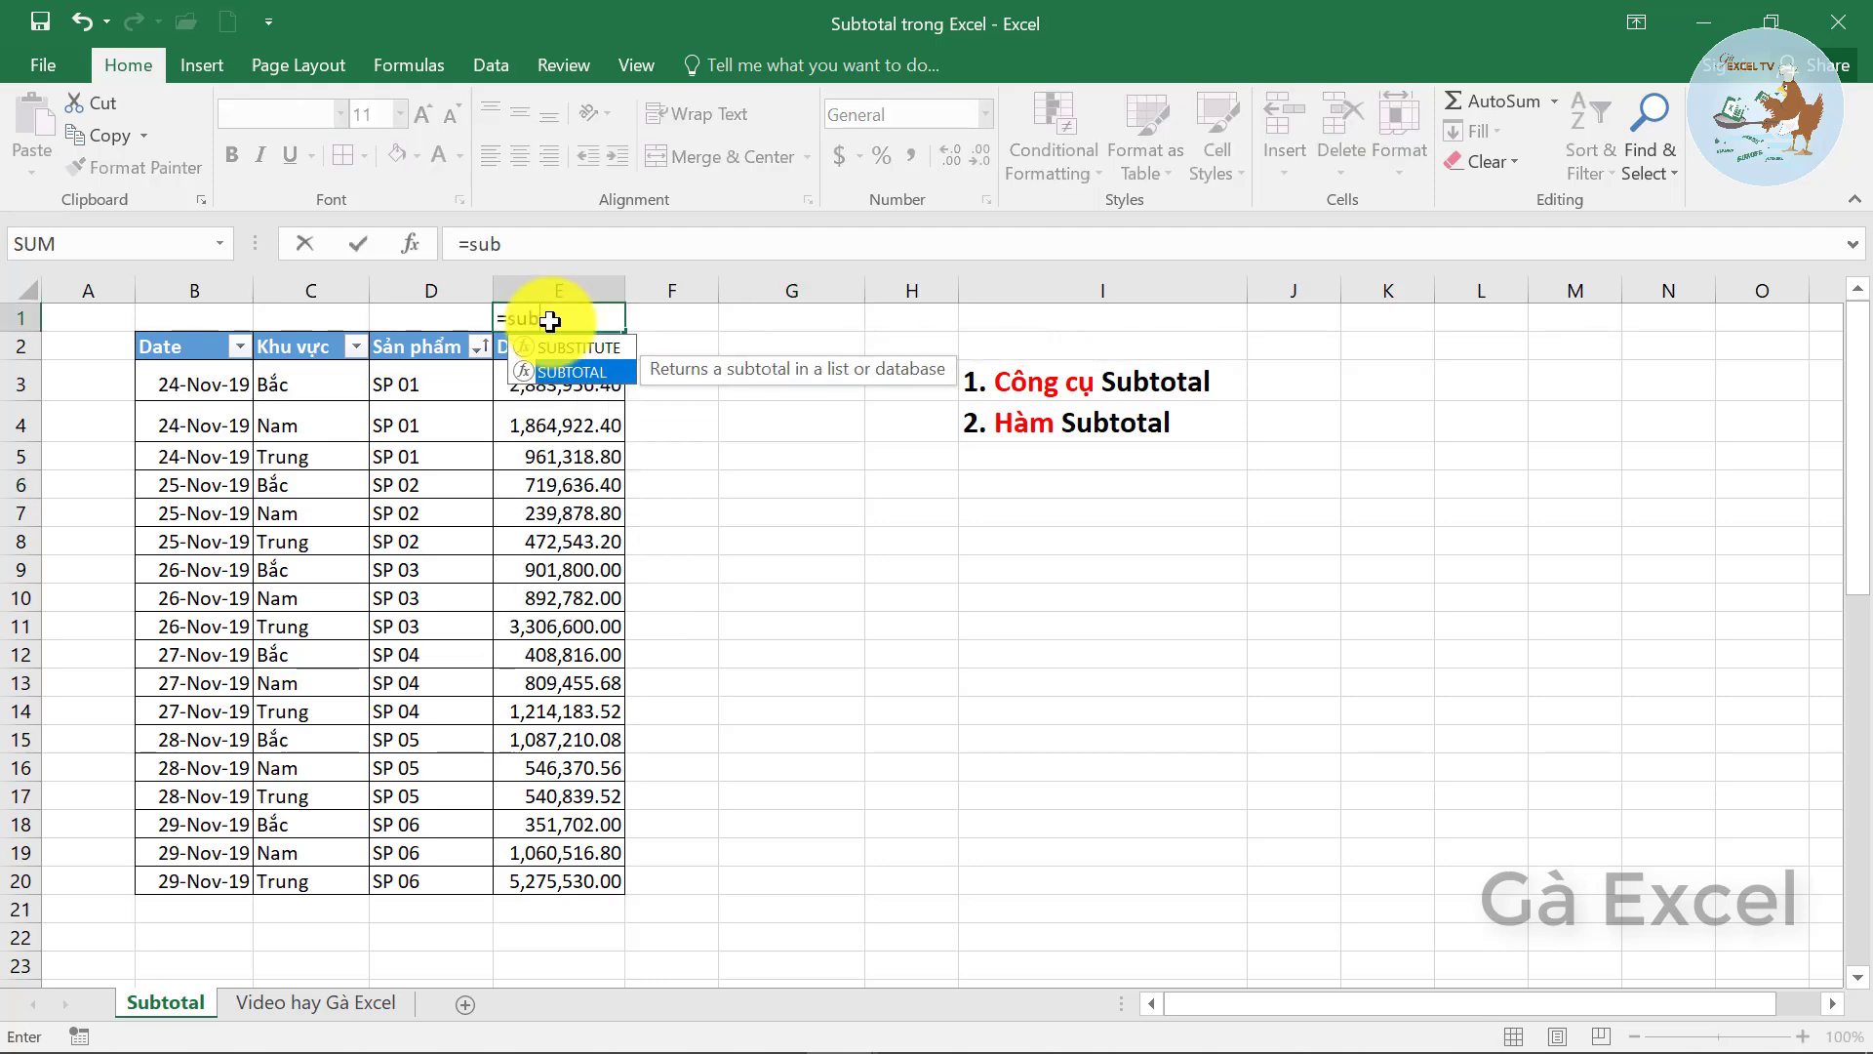
pyautogui.press('Tab')
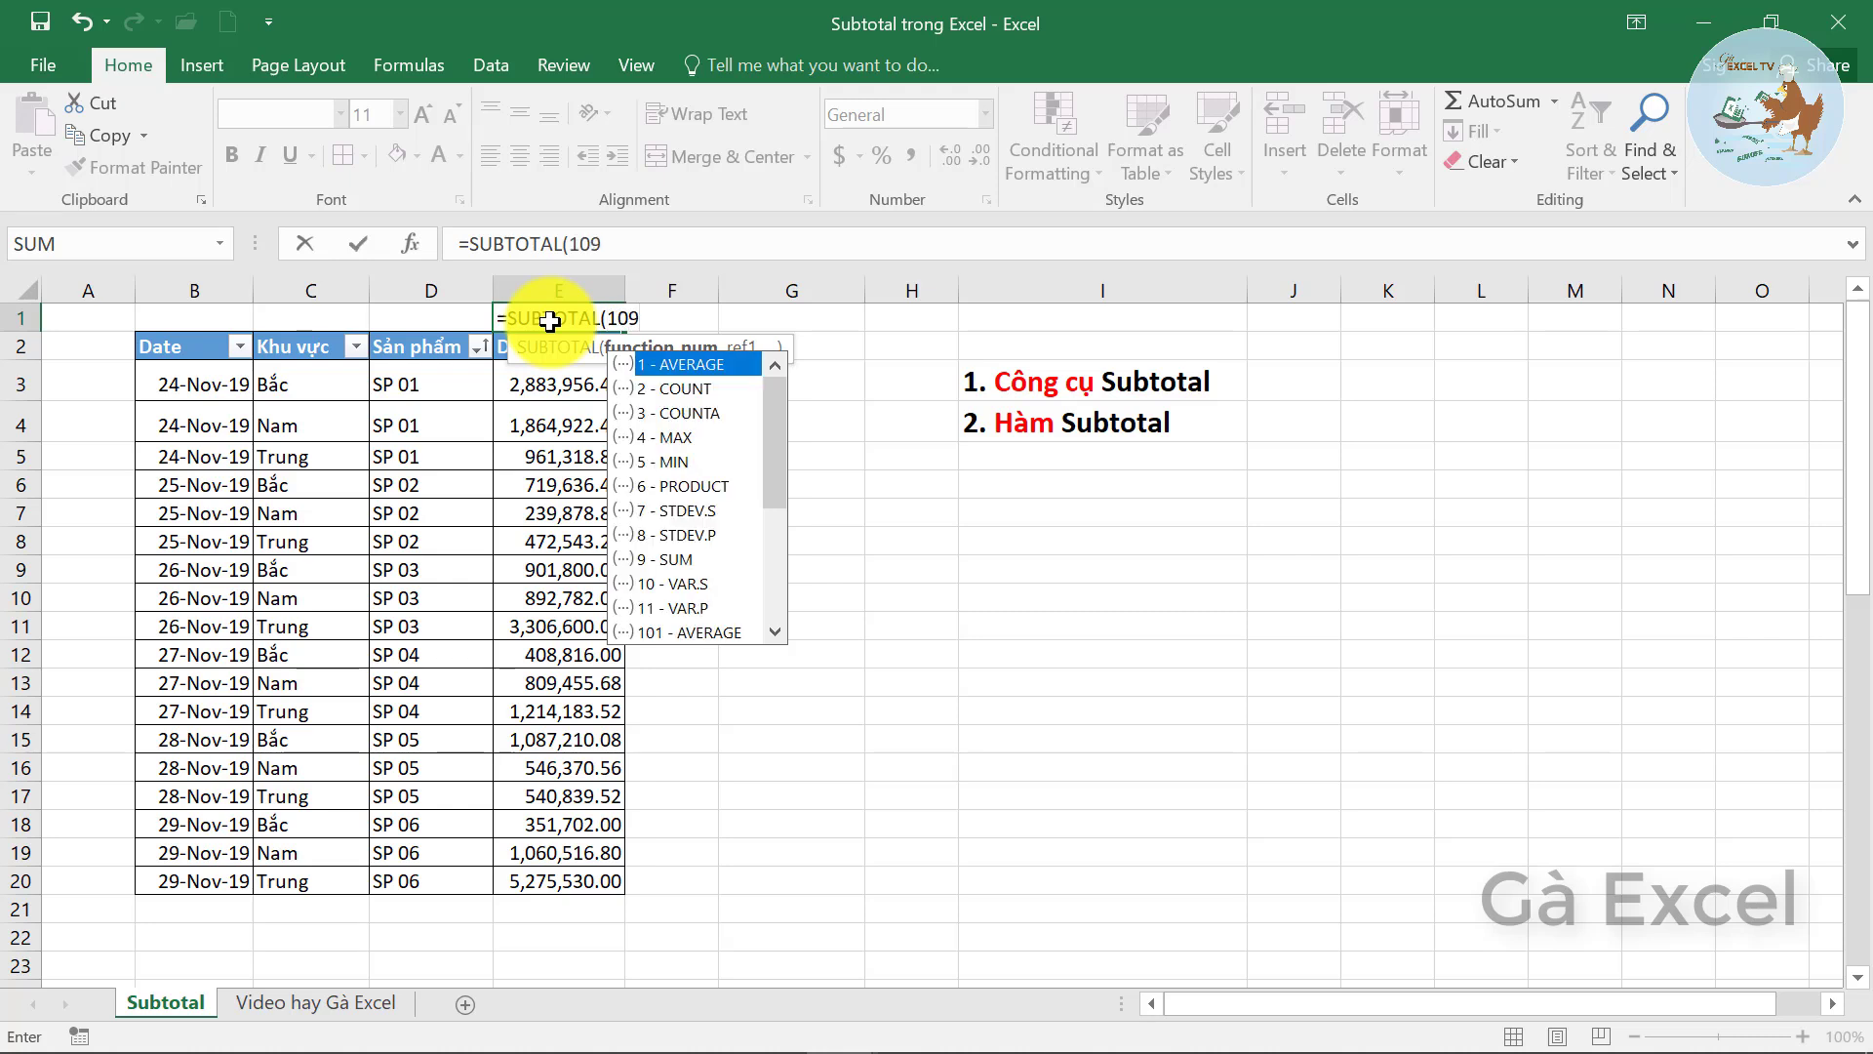
pyautogui.write(',')
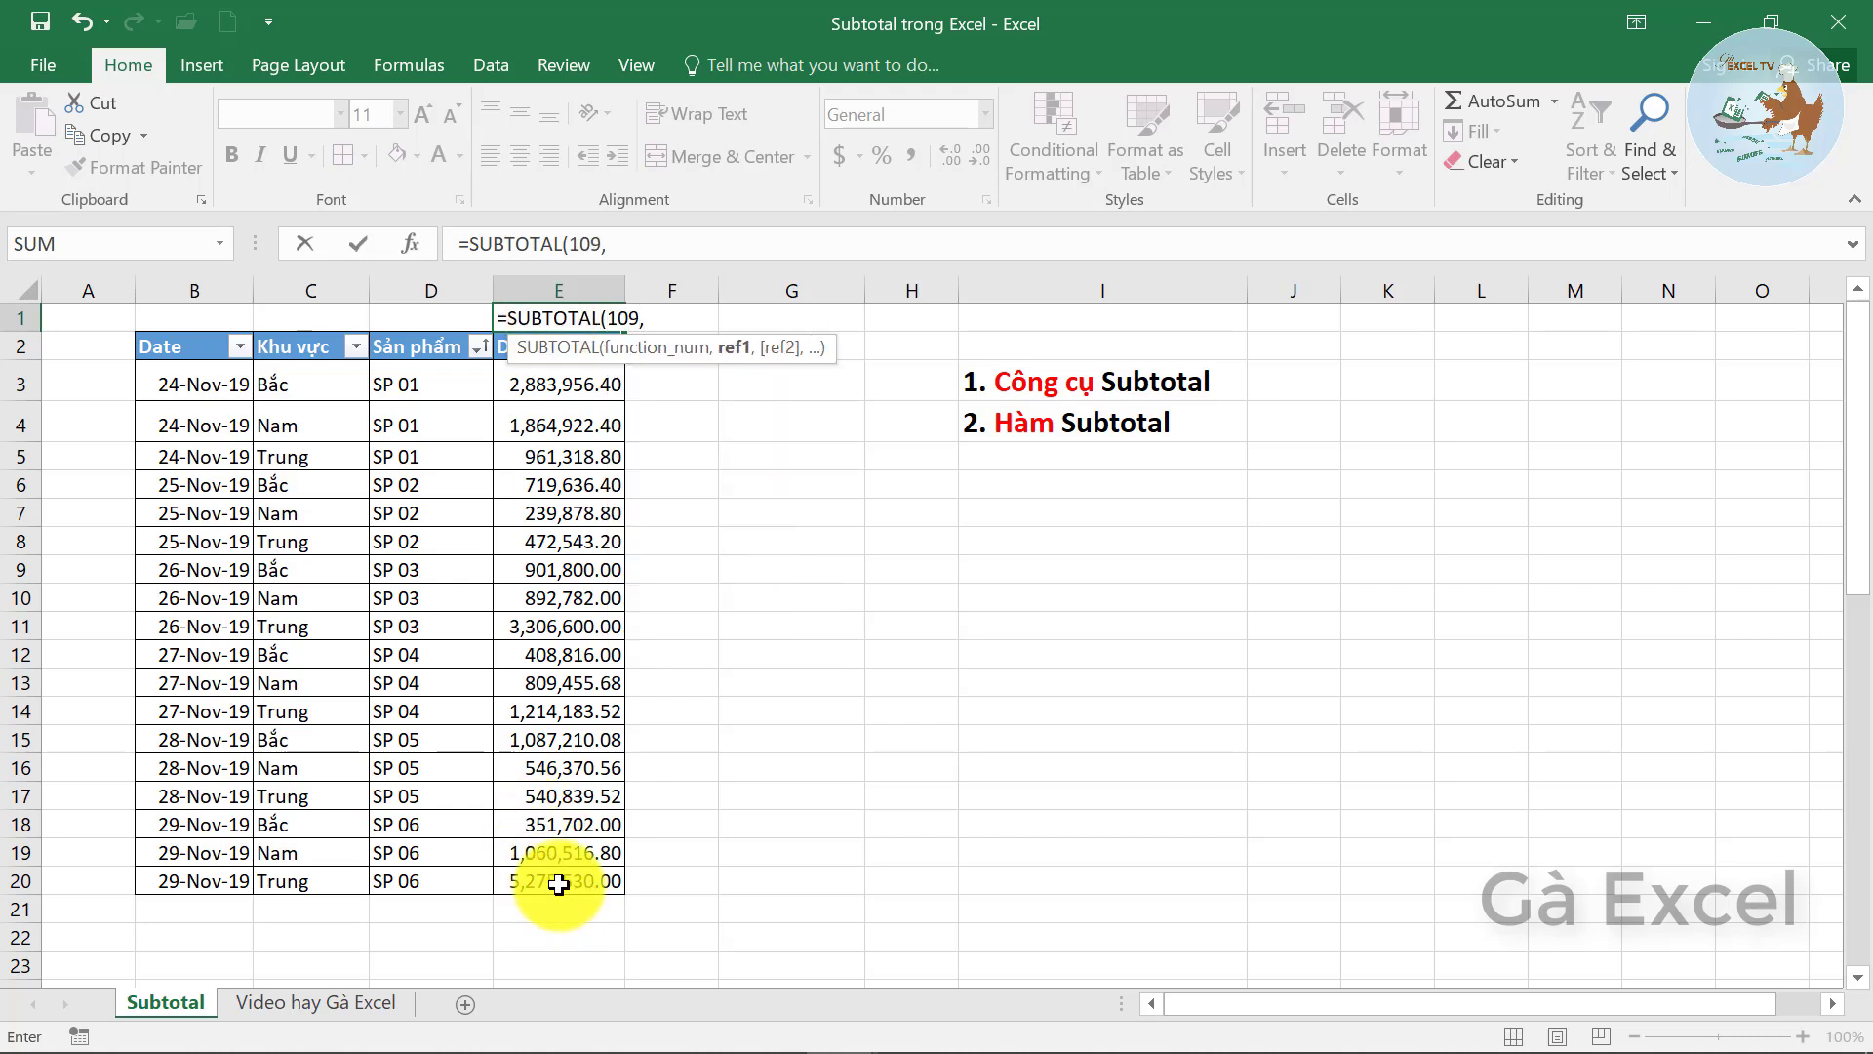
pyautogui.moveTo(546, 881); pyautogui.dragTo(522, 385)
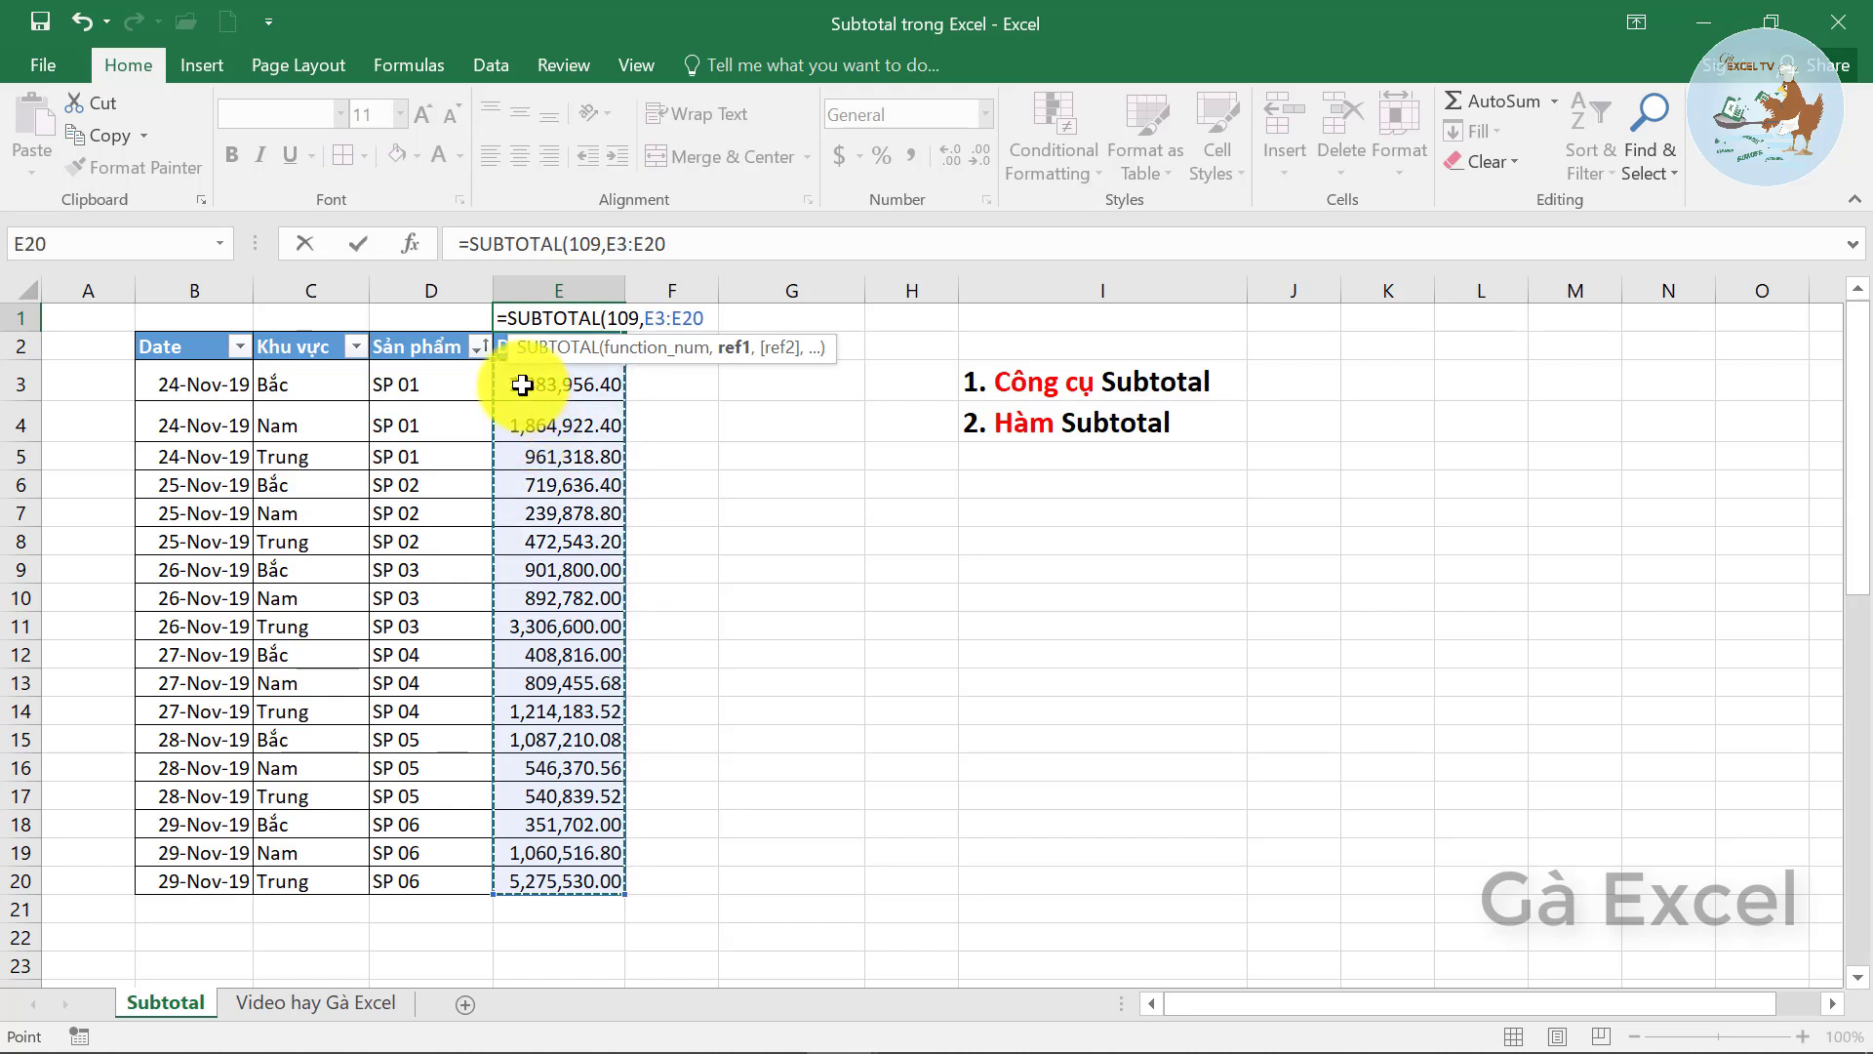
pyautogui.press('Return')
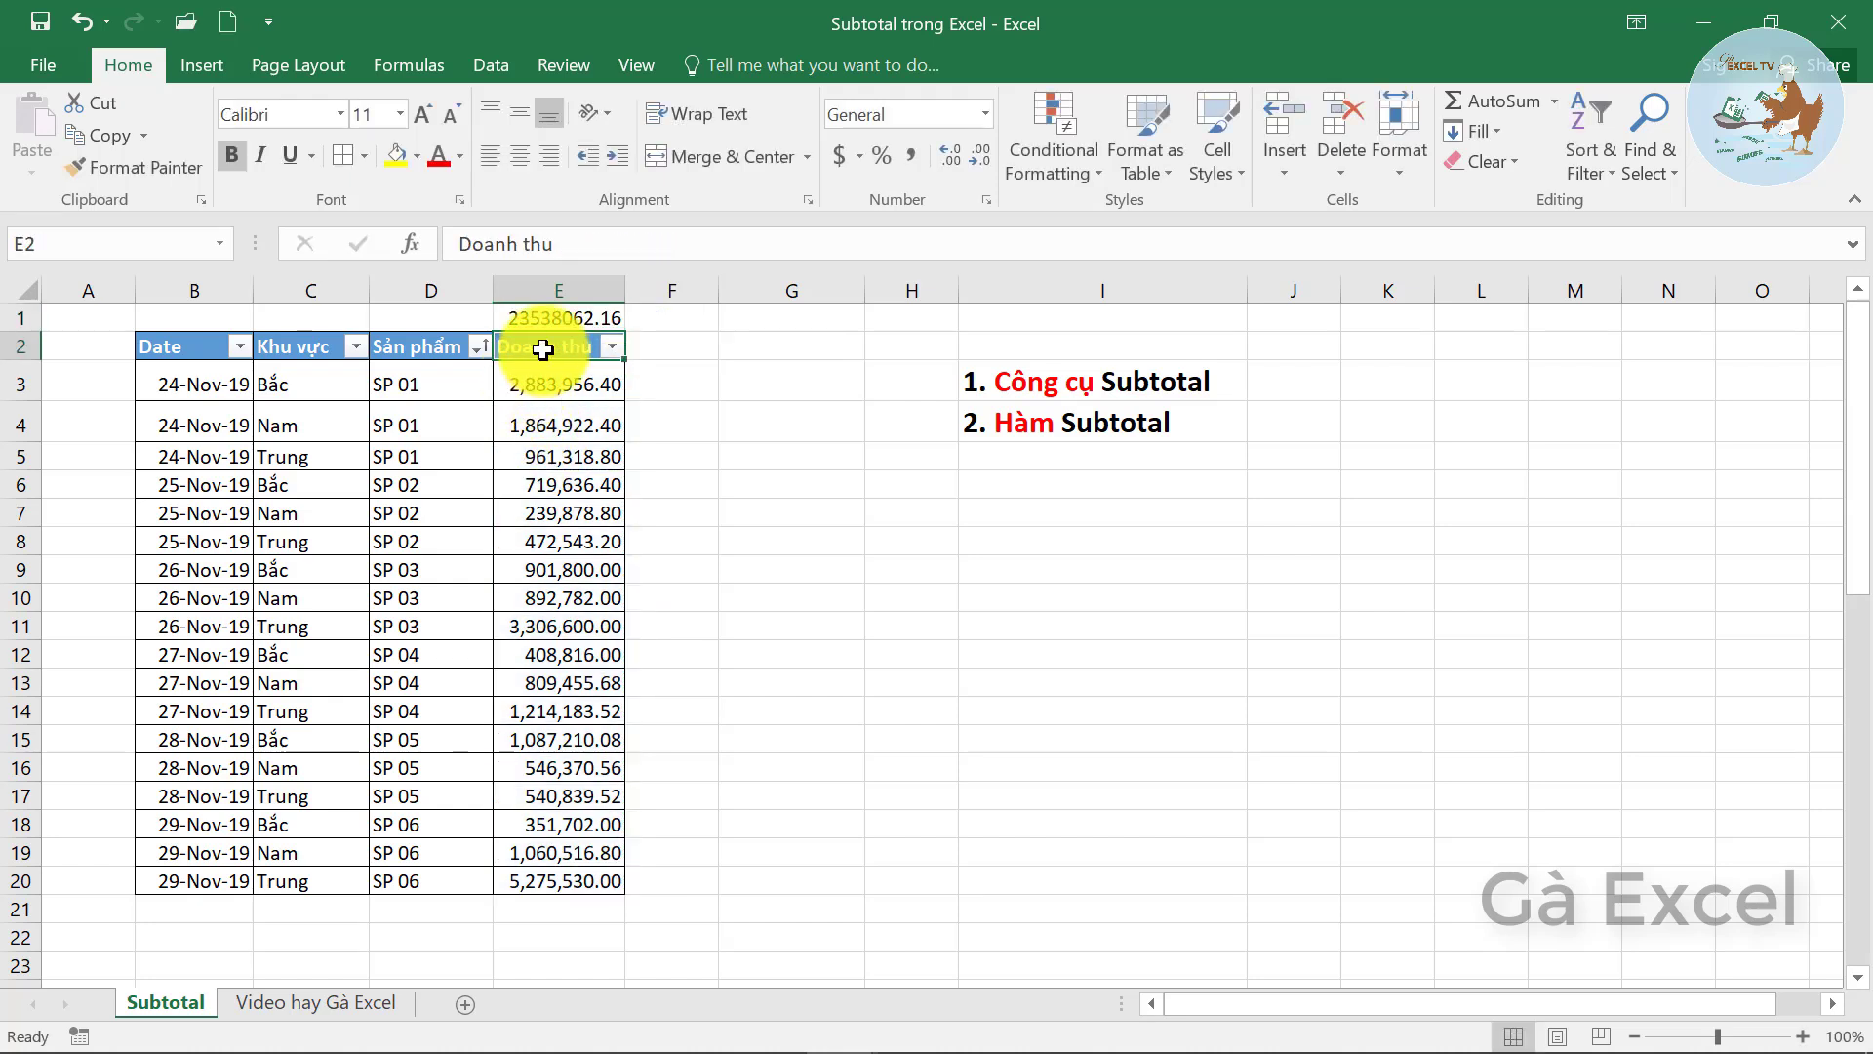
pyautogui.click(552, 318)
# - Apply Comma Style to E1 and filter the Khu vực column to Bắc only
pyautogui.click(914, 154)
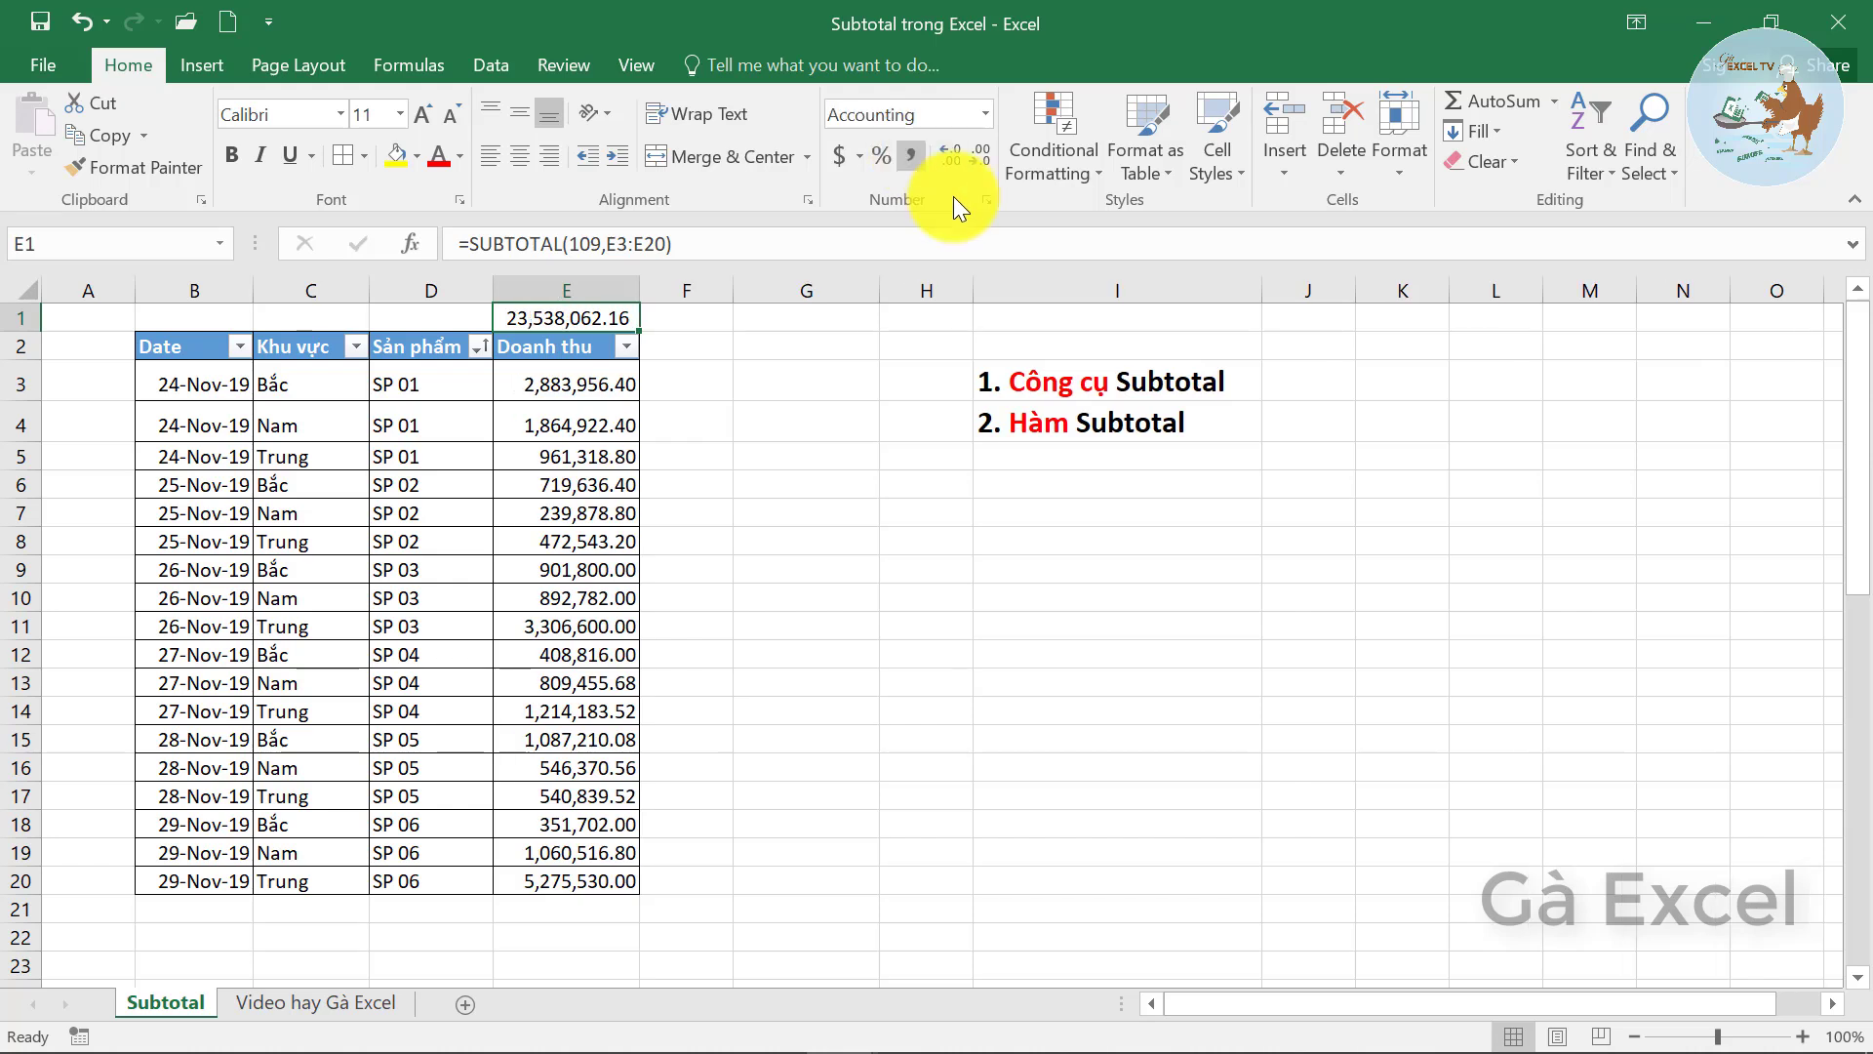
pyautogui.click(312, 347)
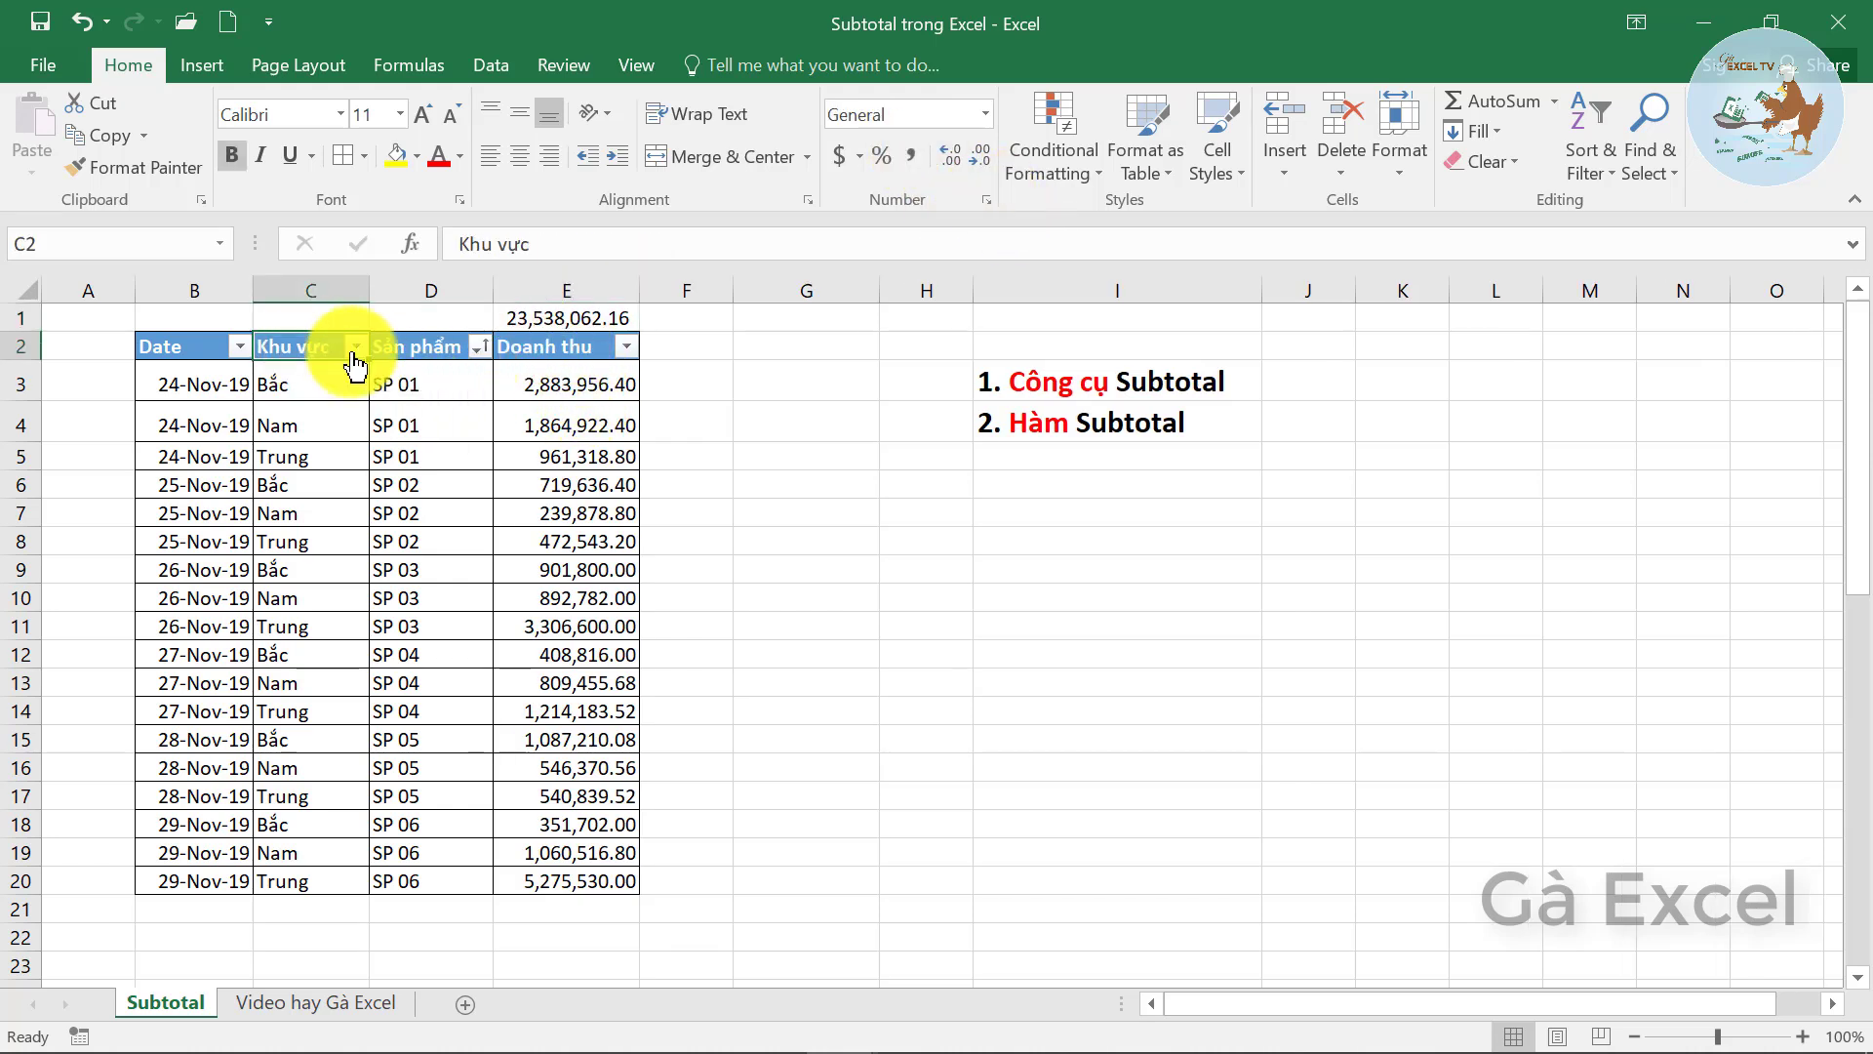
pyautogui.click(355, 347)
pyautogui.click(427, 635)
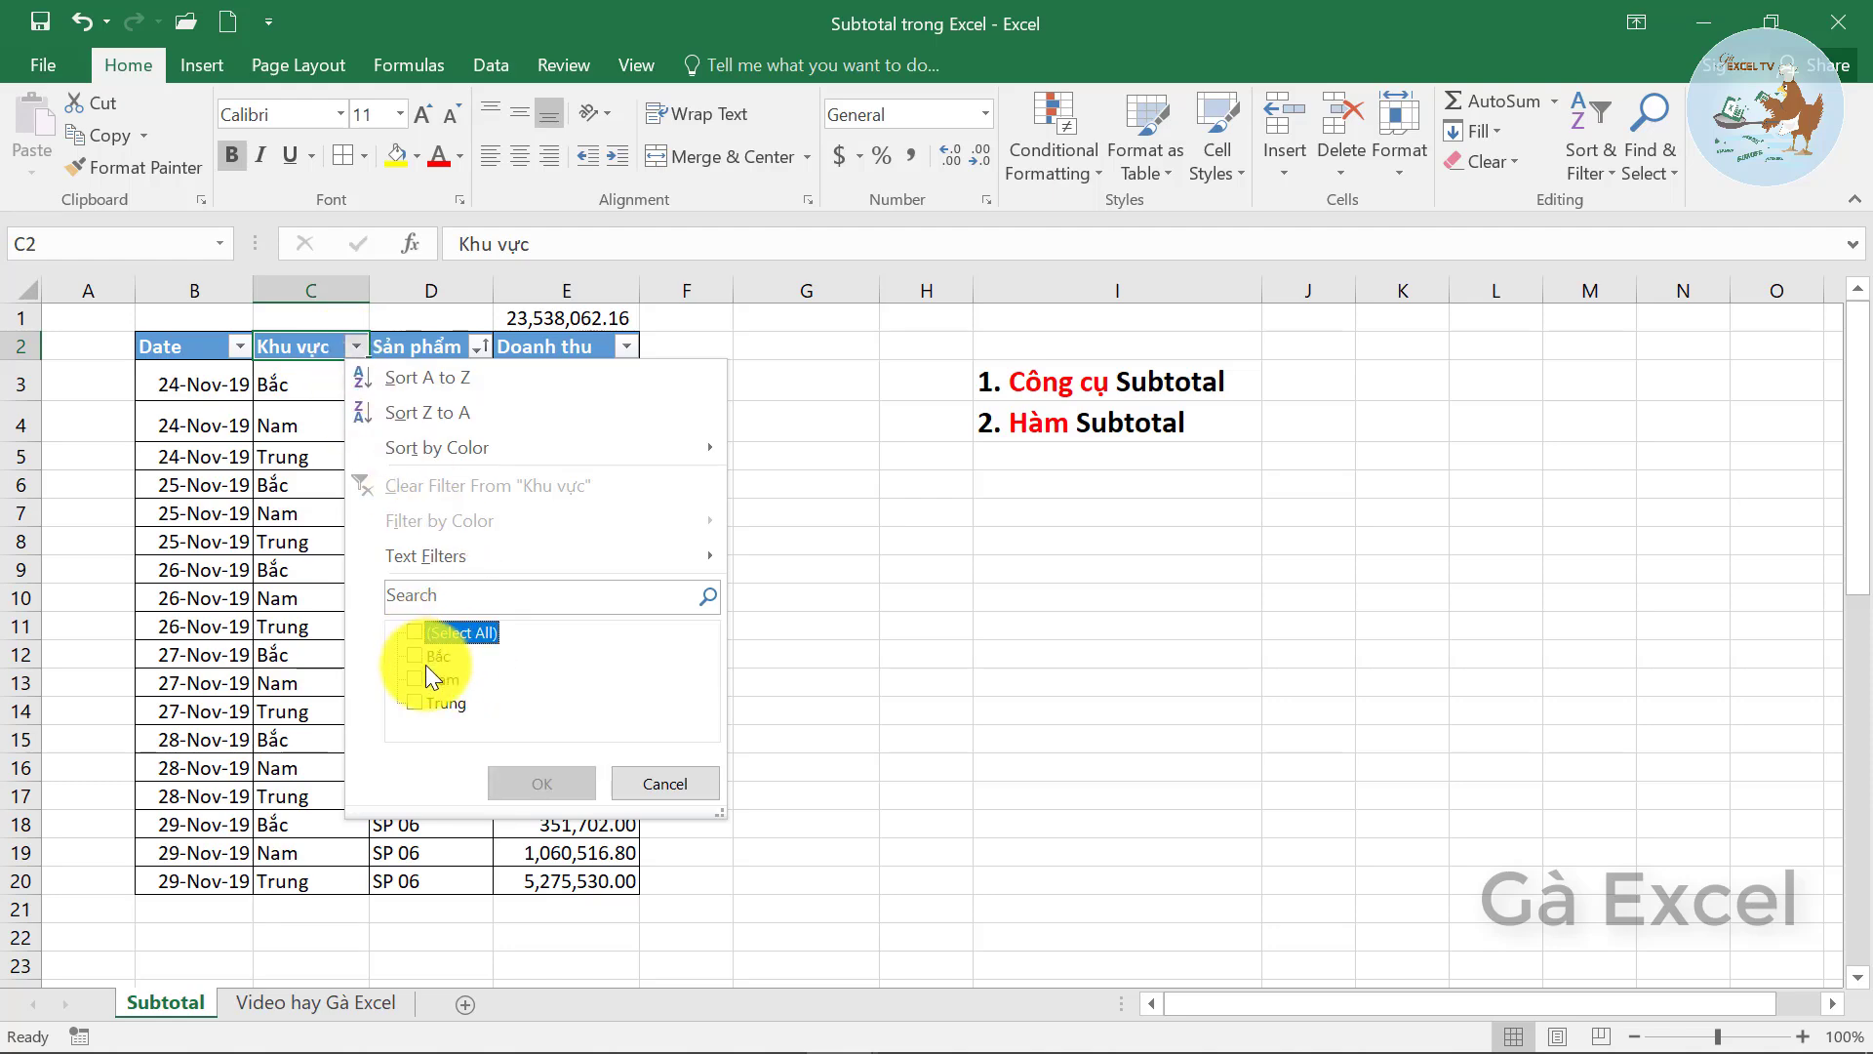
pyautogui.click(425, 664)
pyautogui.click(547, 787)
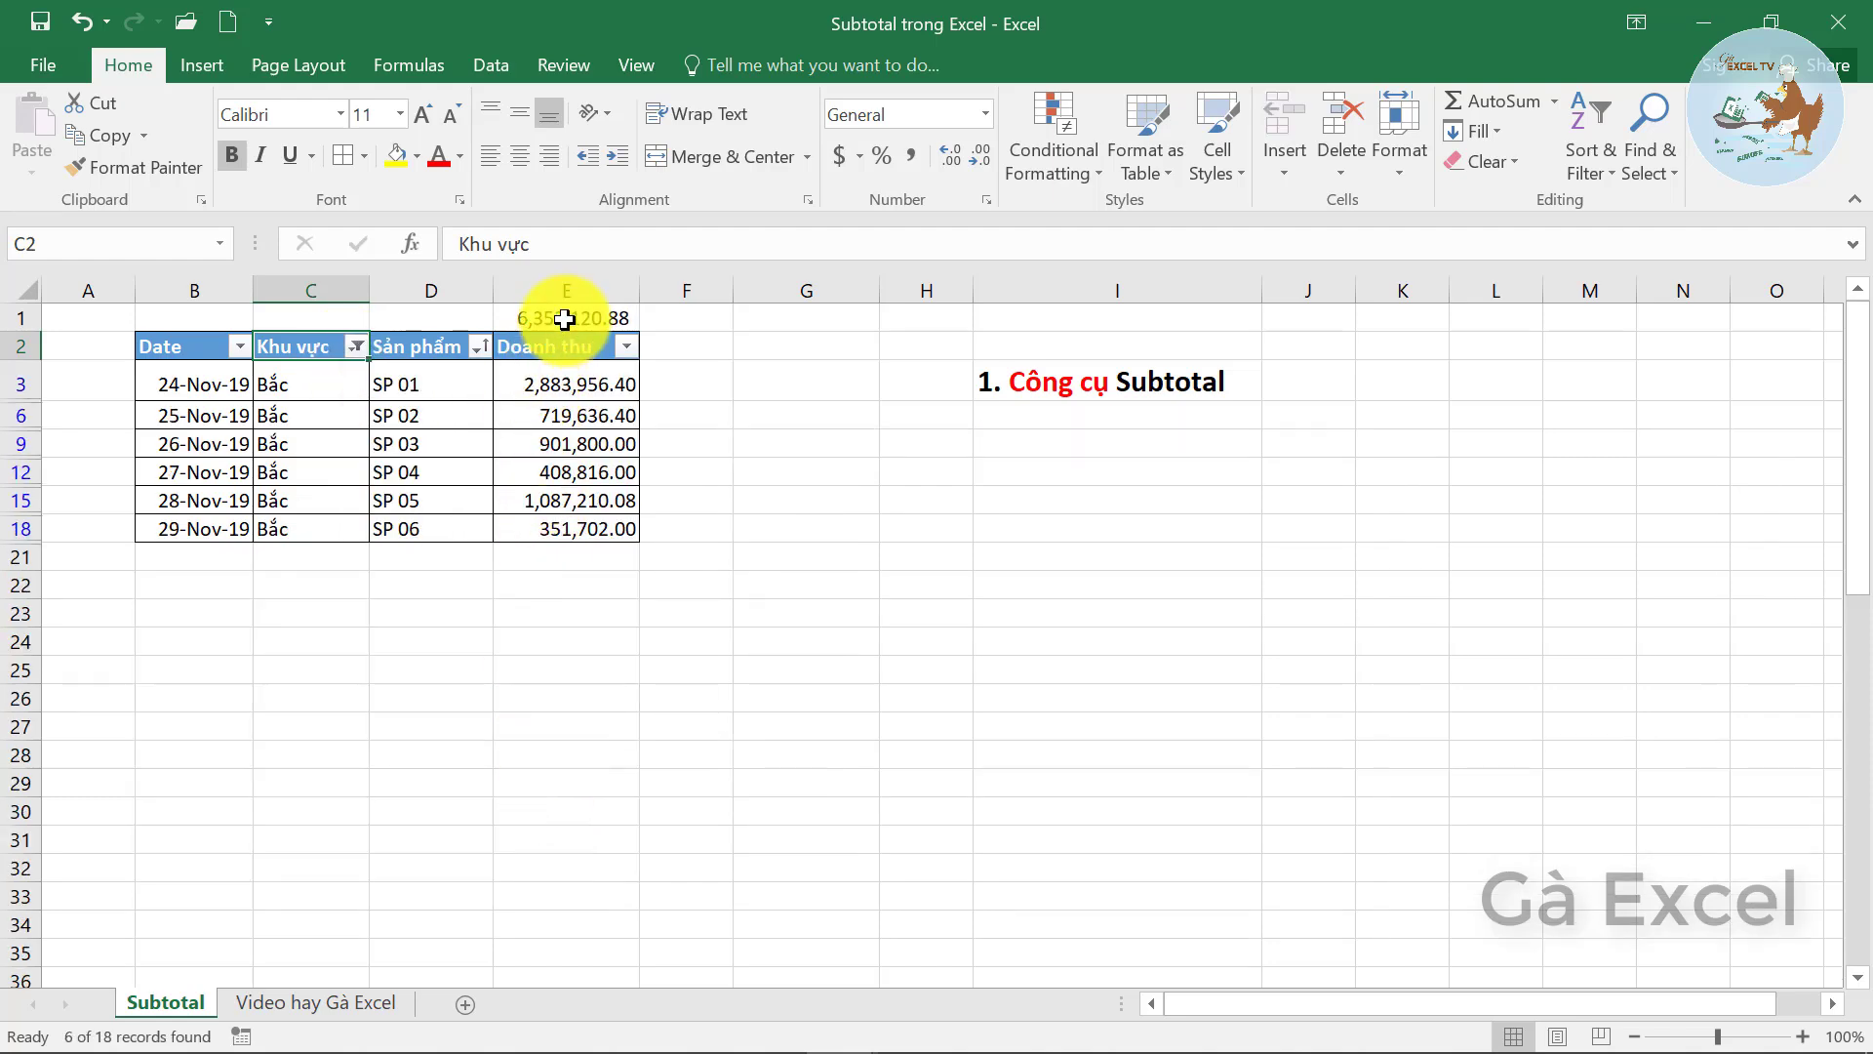
# - Compare the E1 total against the visible Bắc revenue values in E3:E18
pyautogui.click(565, 316)
pyautogui.moveTo(557, 383); pyautogui.dragTo(567, 520)
pyautogui.moveTo(566, 384)
pyautogui.mouseDown()
pyautogui.moveTo(543, 439)
pyautogui.moveTo(582, 517)
pyautogui.mouseUp()
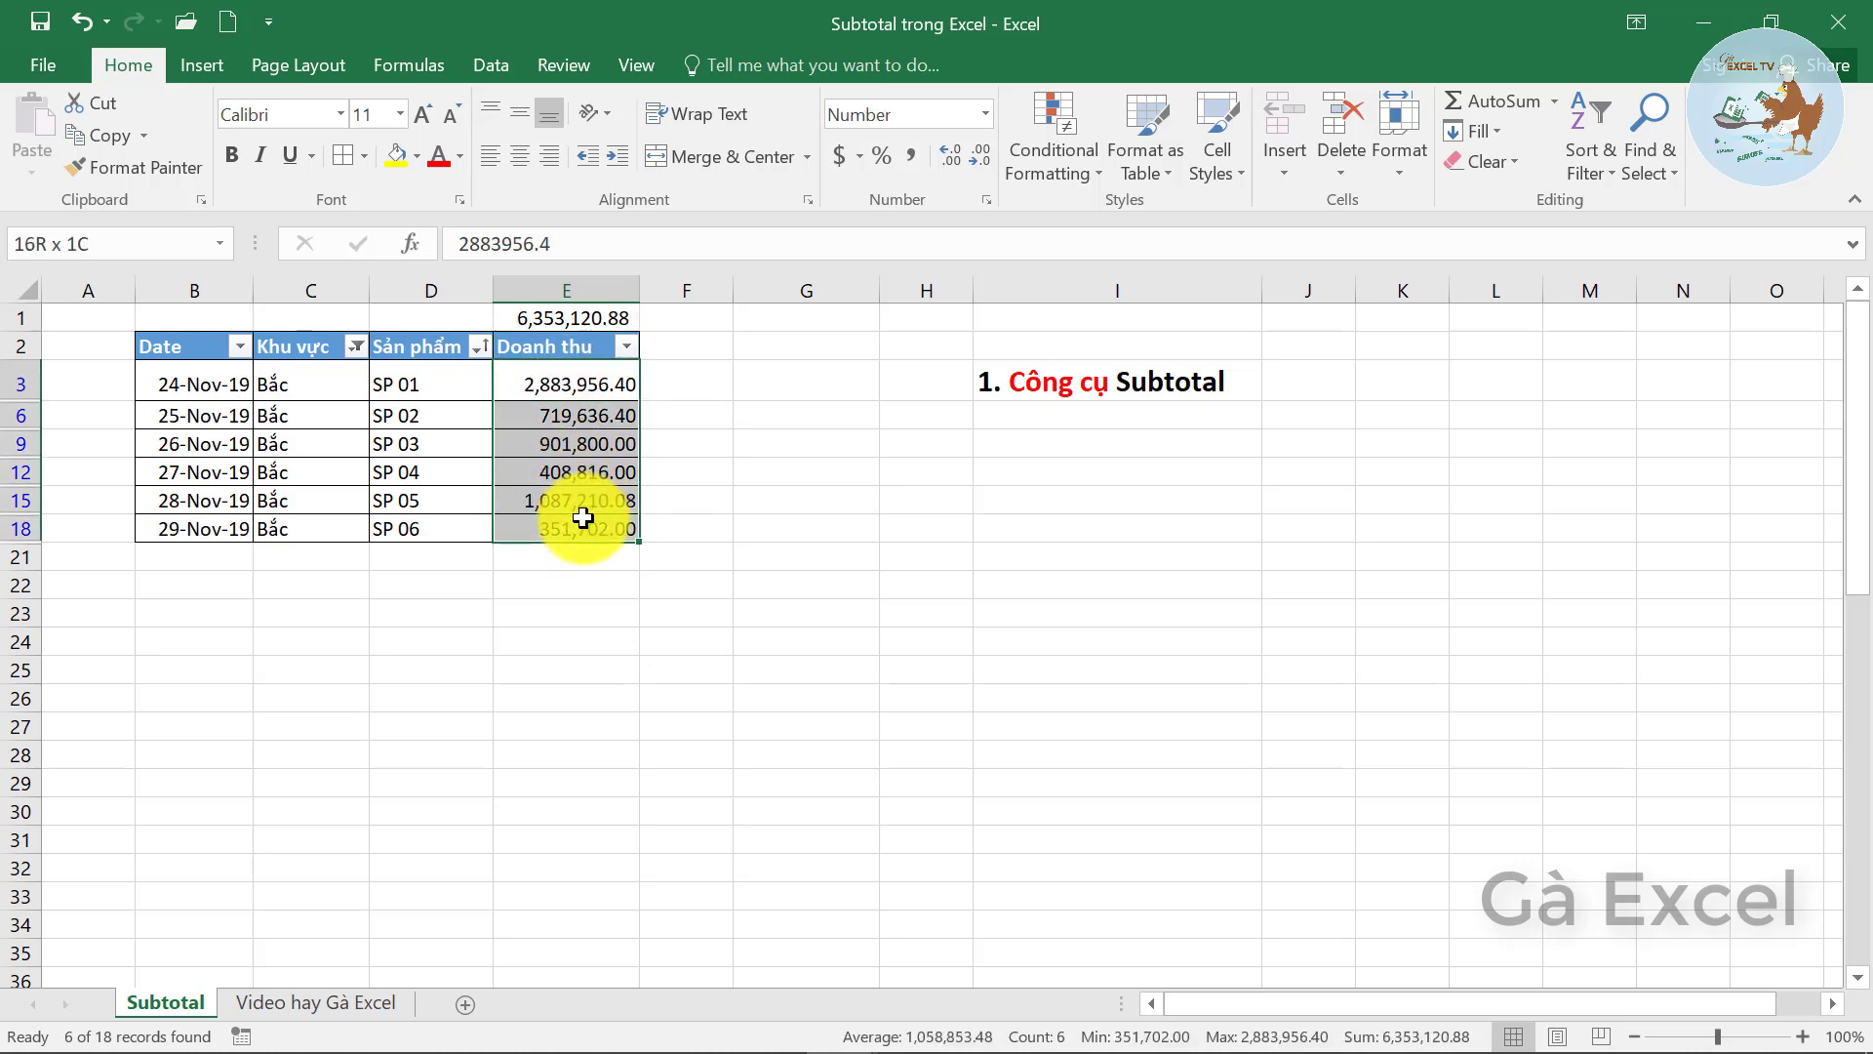
pyautogui.click(575, 317)
# - Widen the region filter to Bắc and Nam, then show all regions again
pyautogui.click(357, 348)
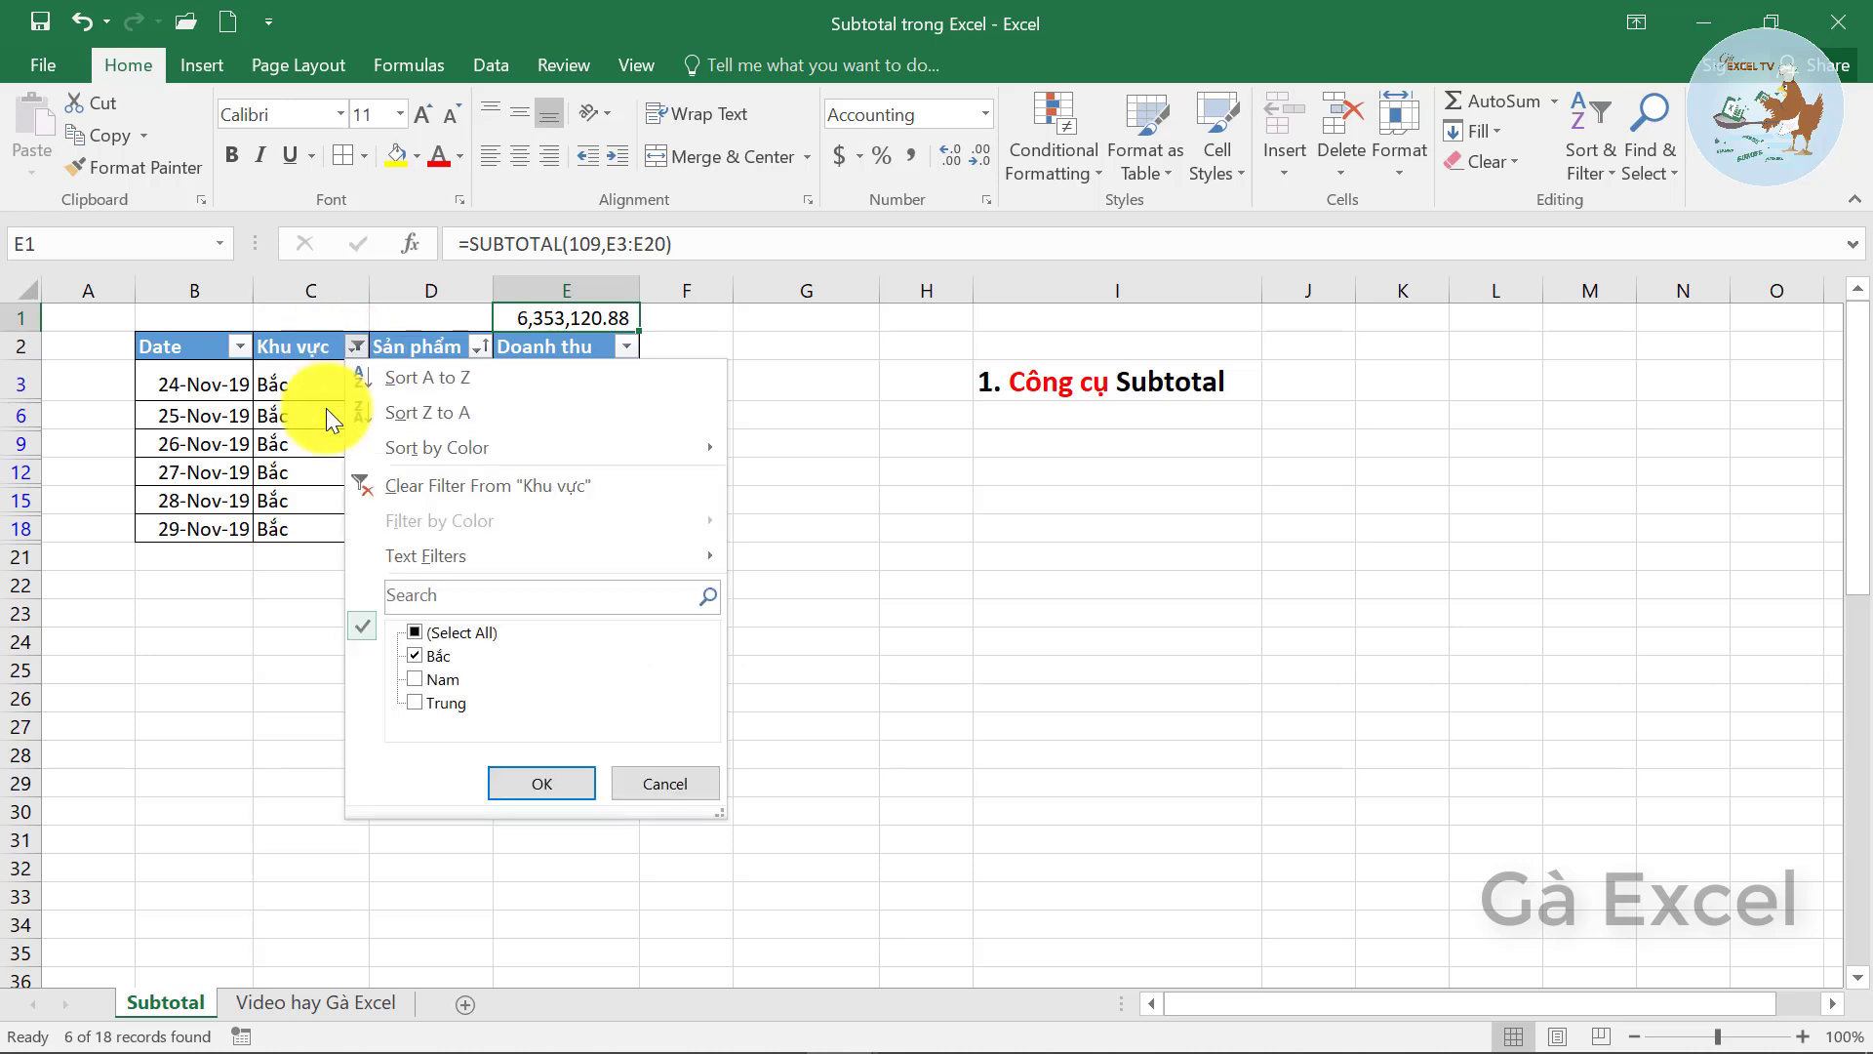
pyautogui.click(420, 678)
pyautogui.click(536, 785)
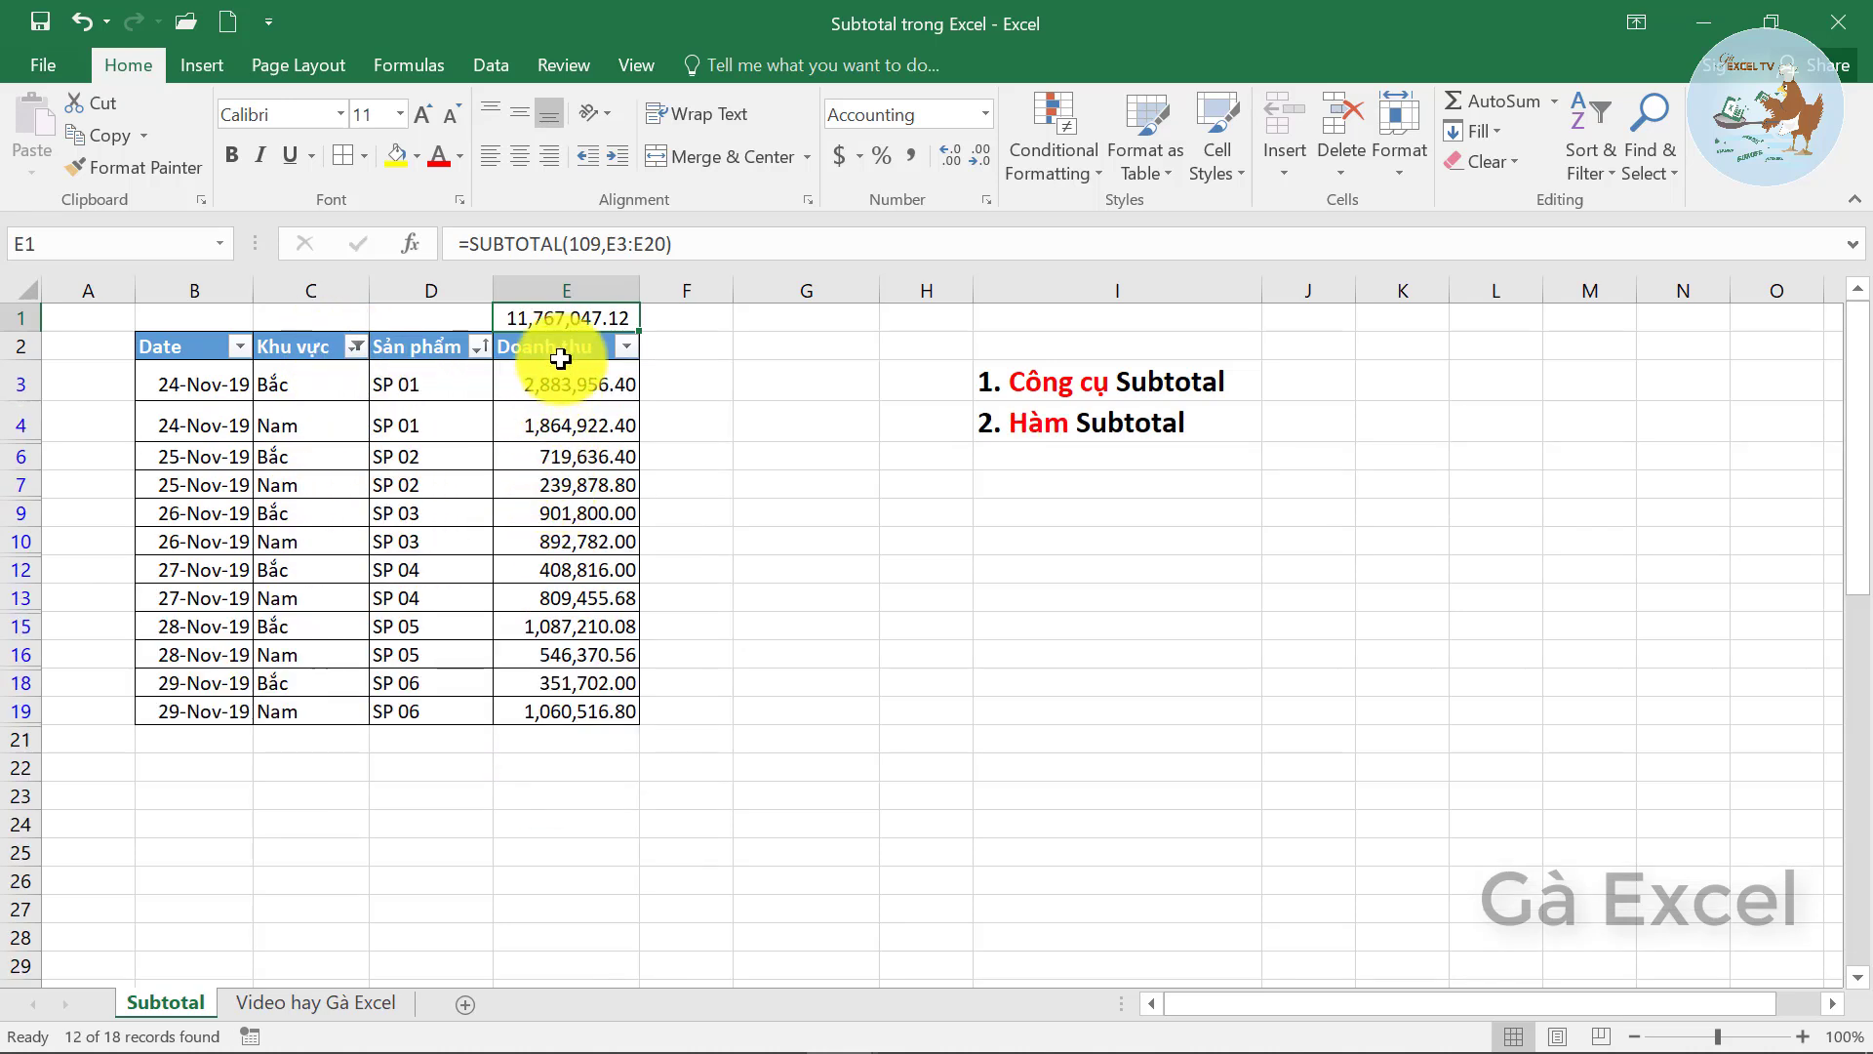
pyautogui.click(357, 347)
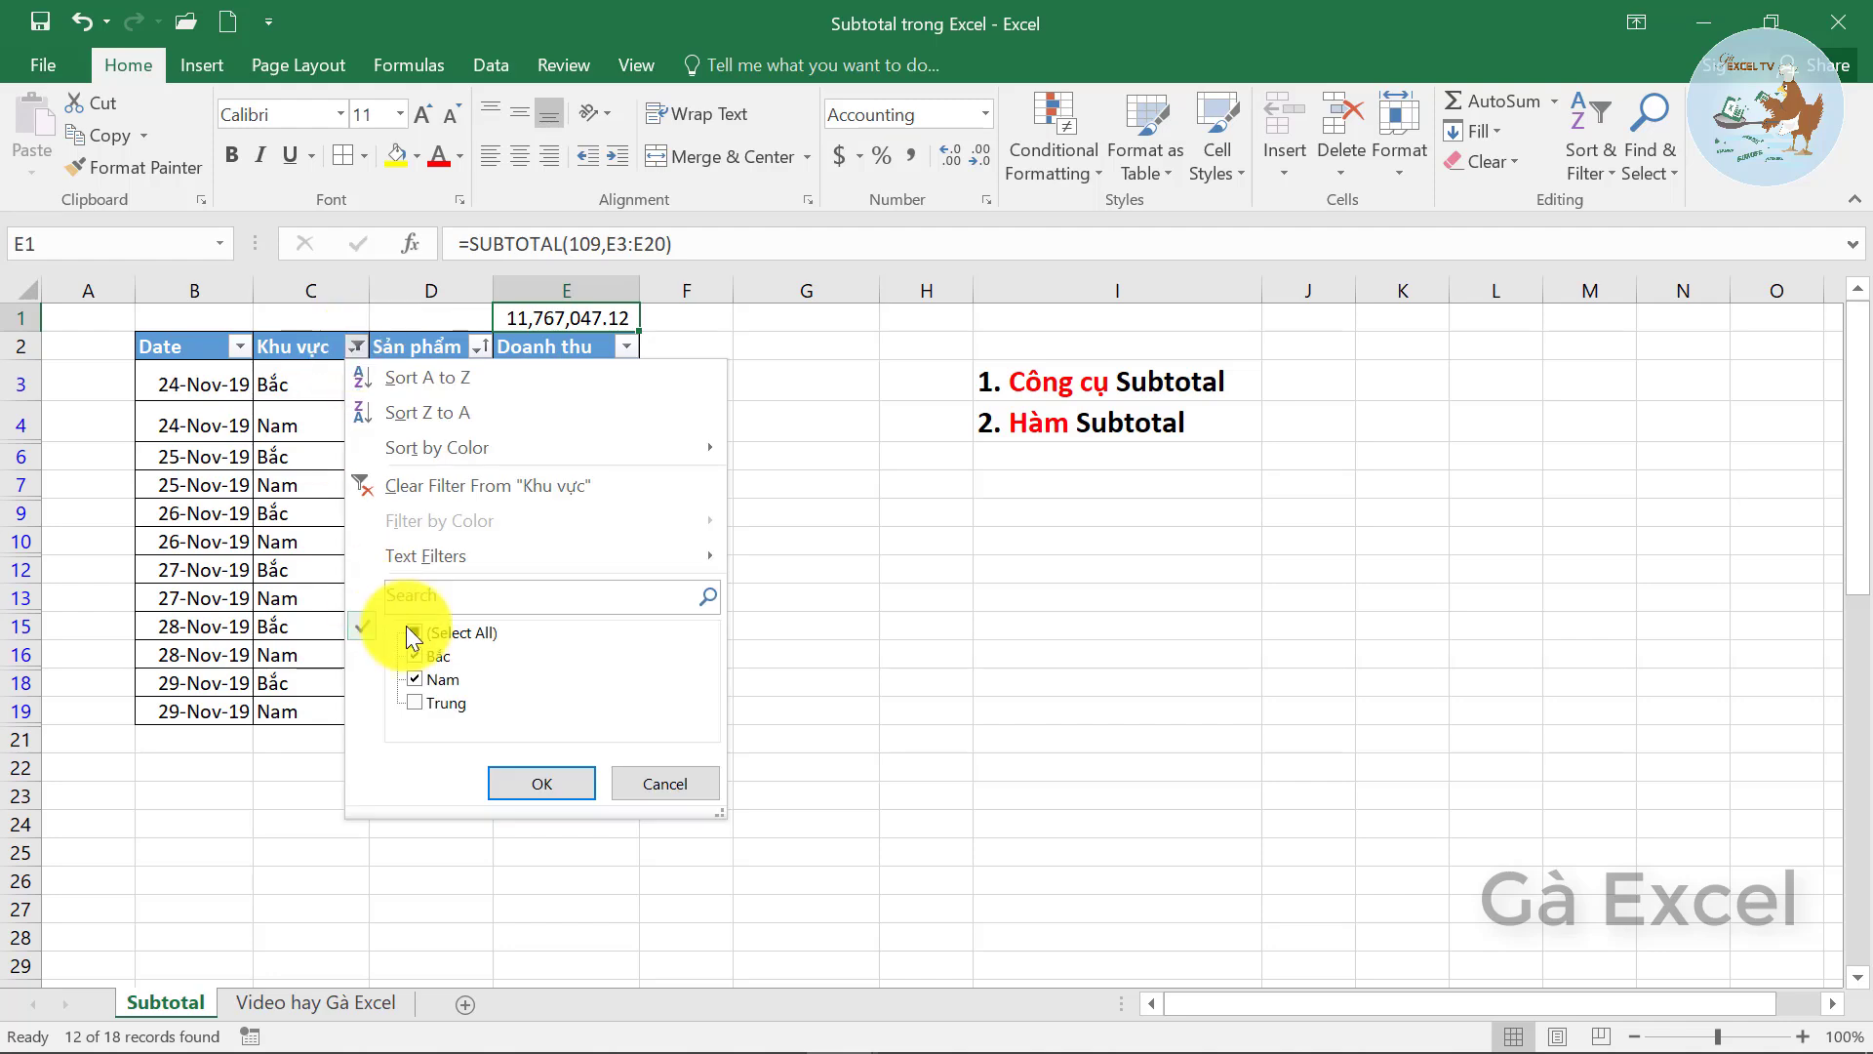
pyautogui.click(537, 781)
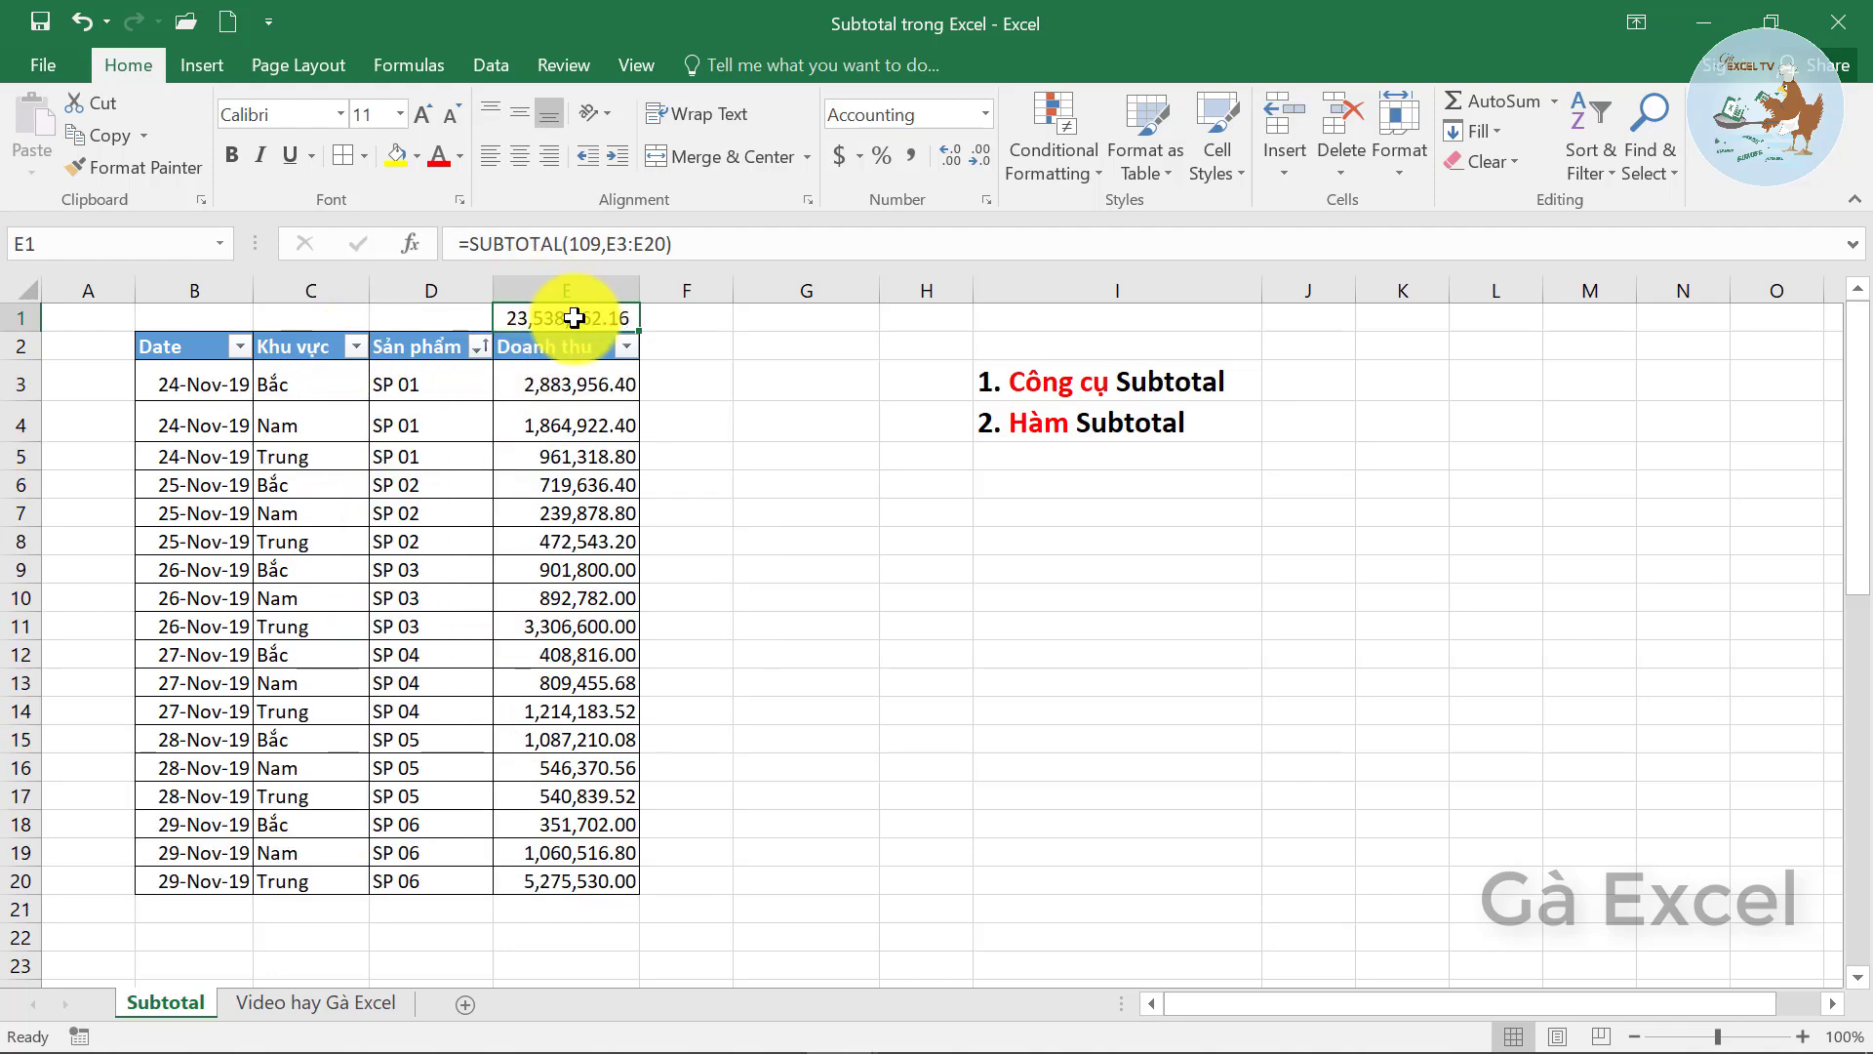
pyautogui.click(239, 347)
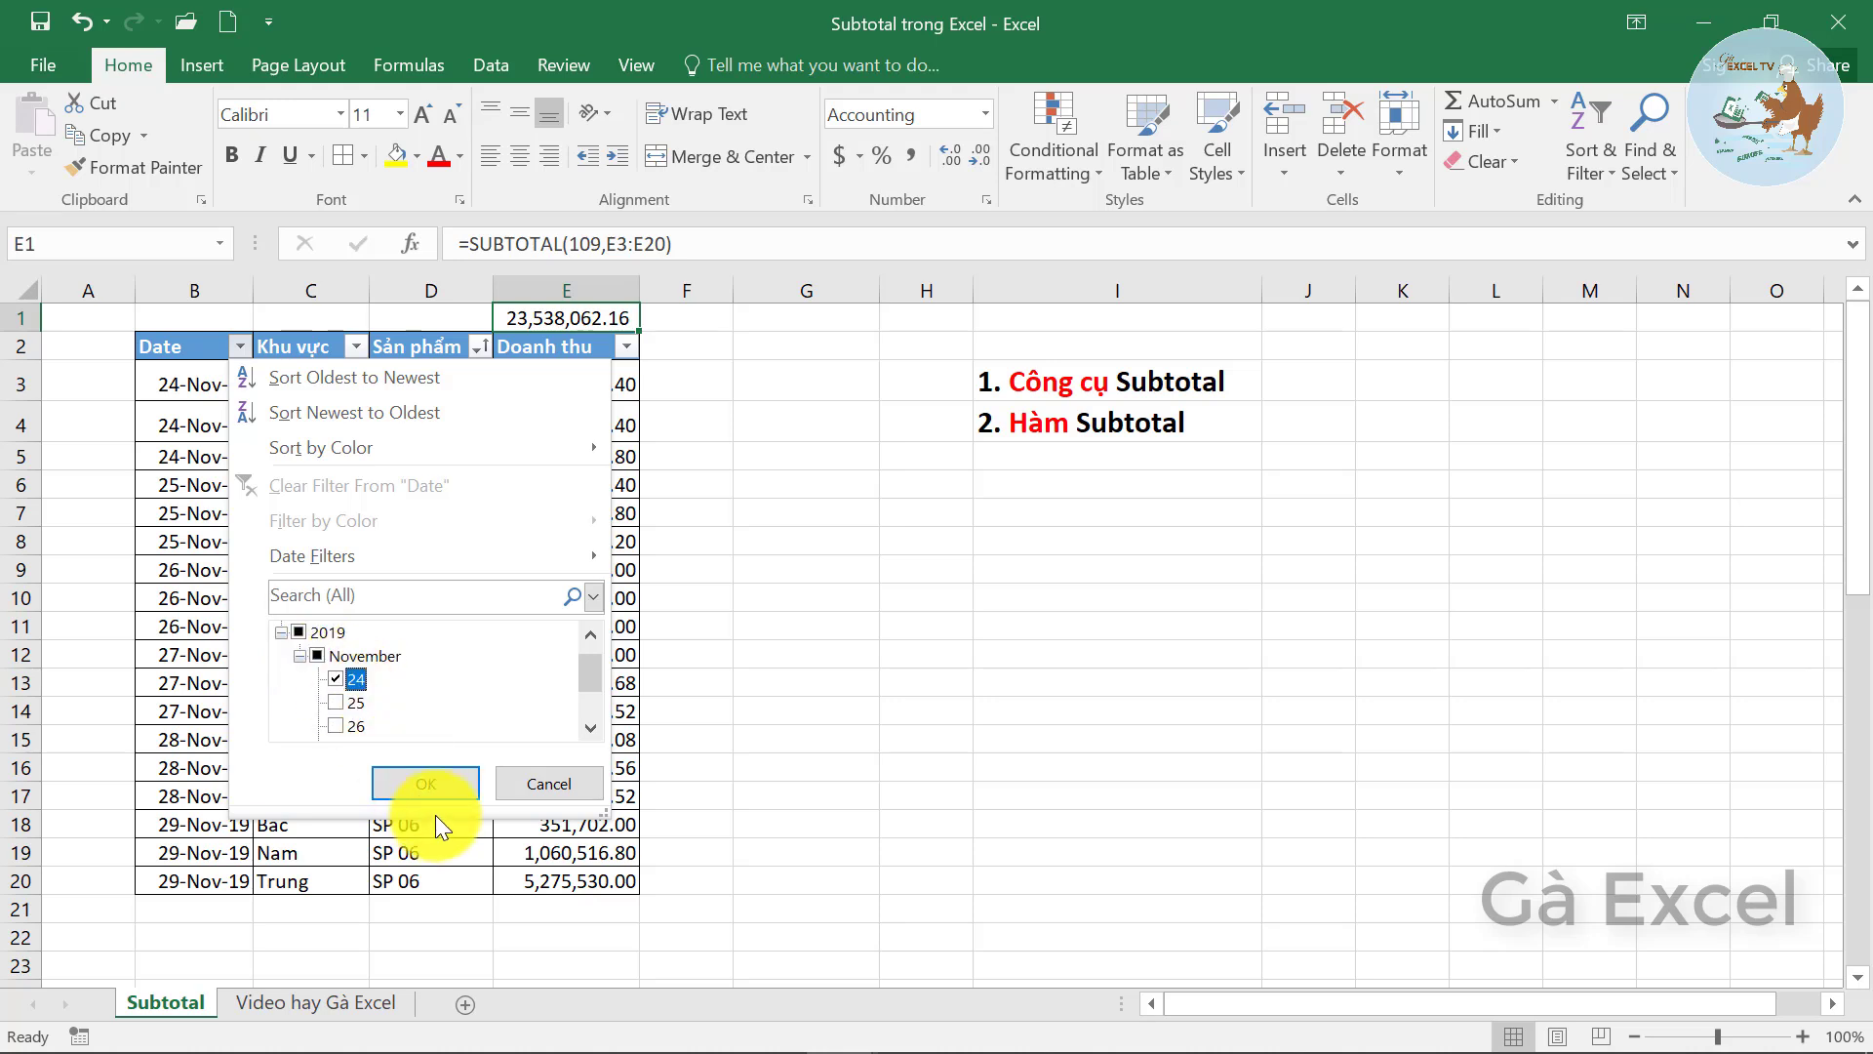
pyautogui.click(439, 784)
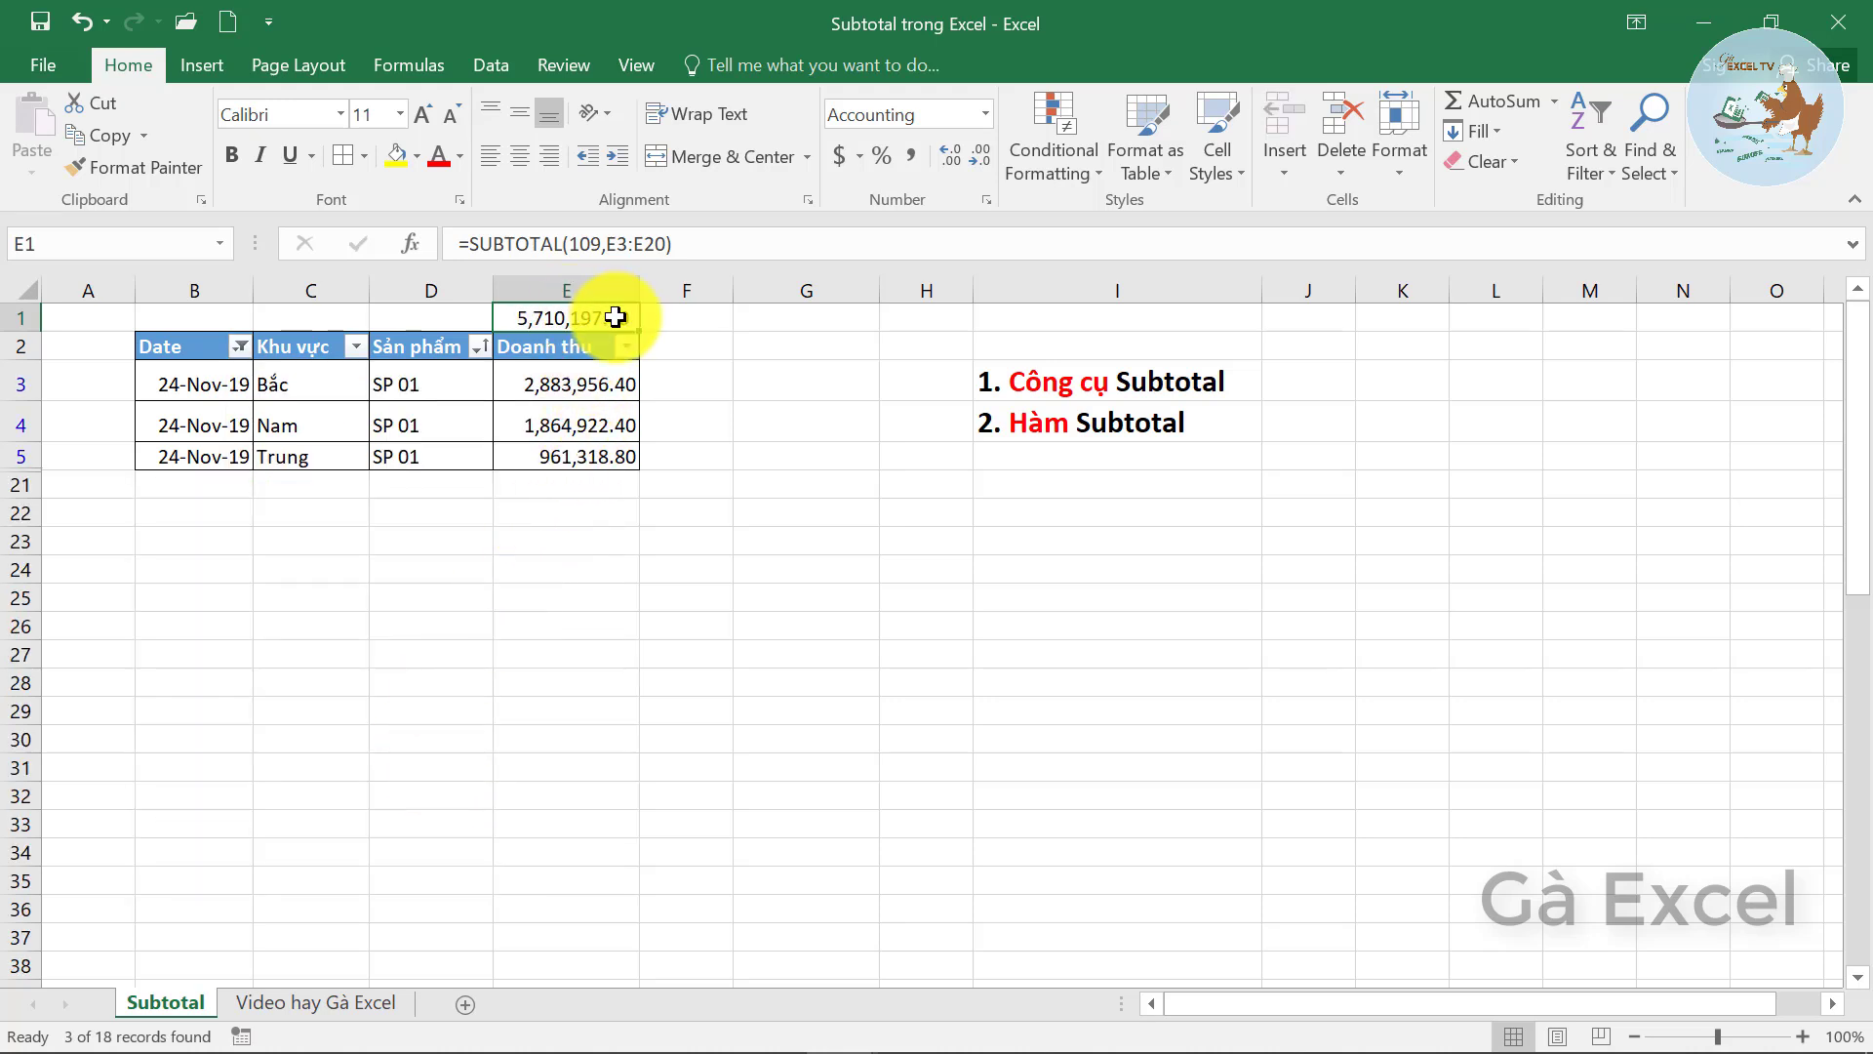
pyautogui.moveTo(591, 390); pyautogui.dragTo(597, 451)
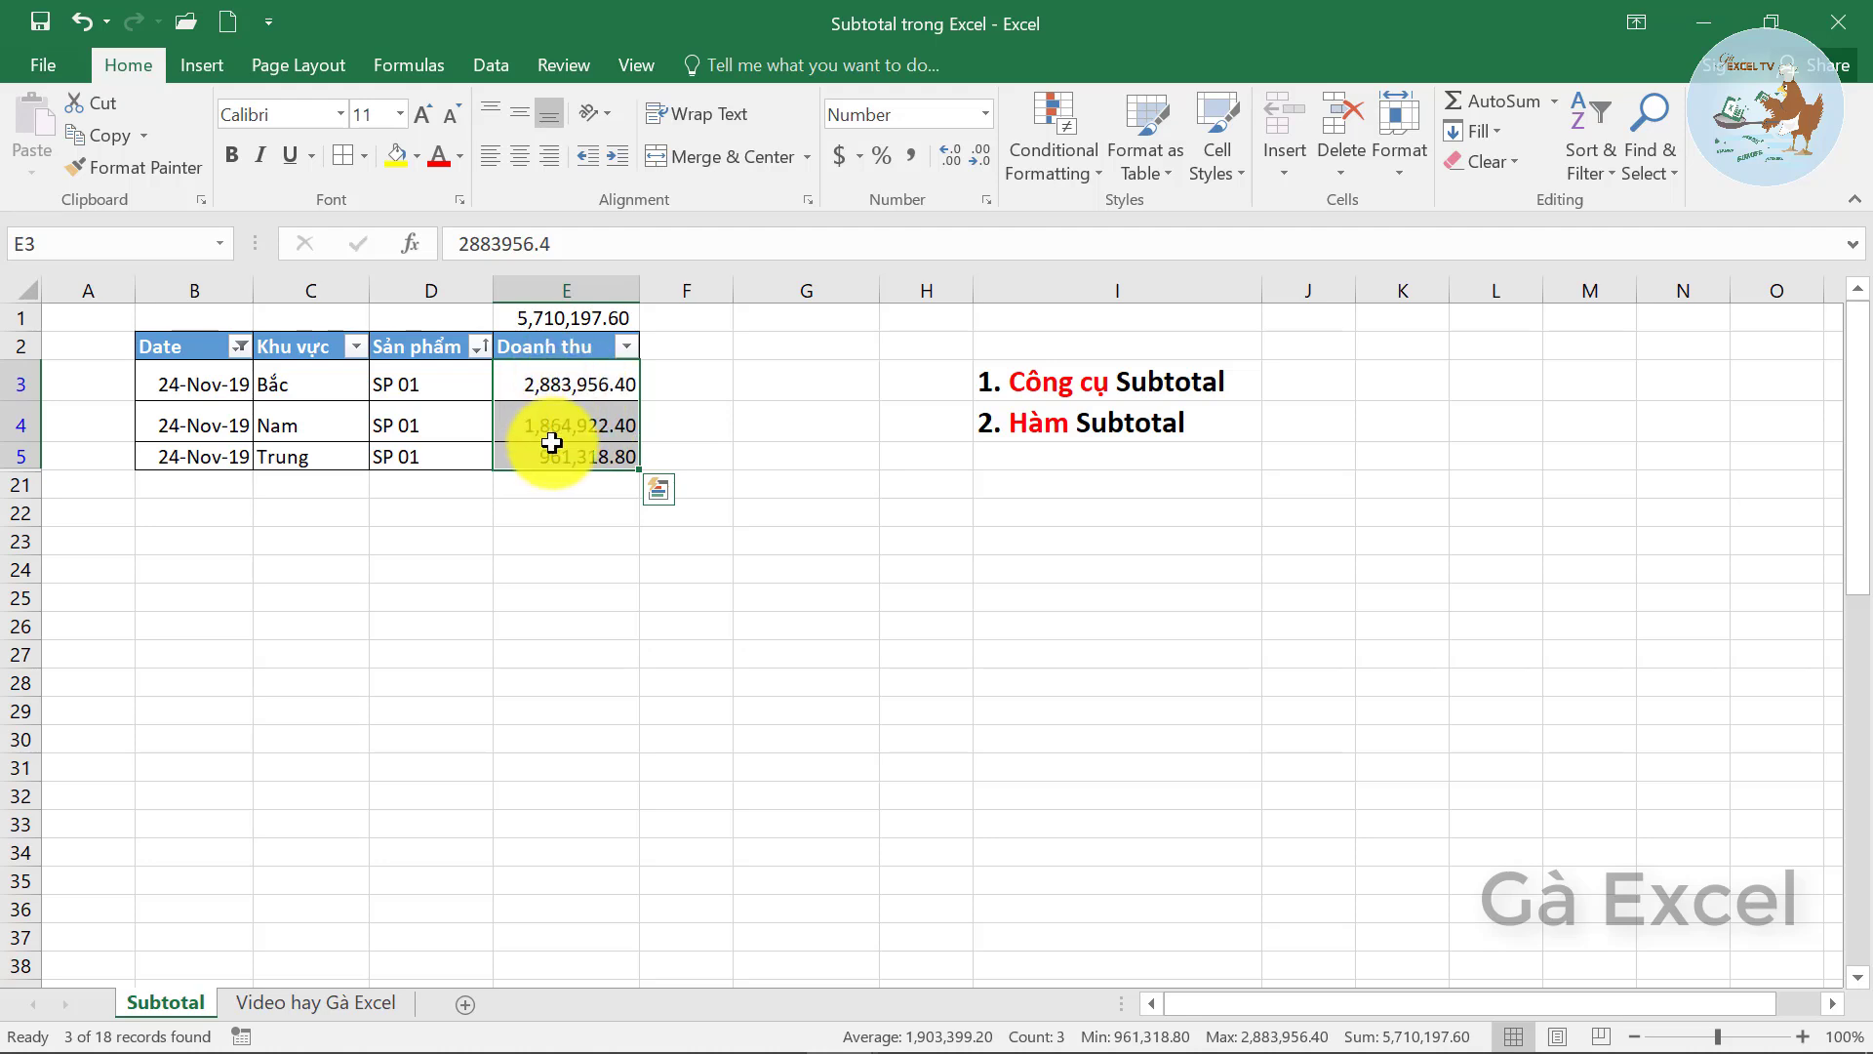
pyautogui.click(564, 316)
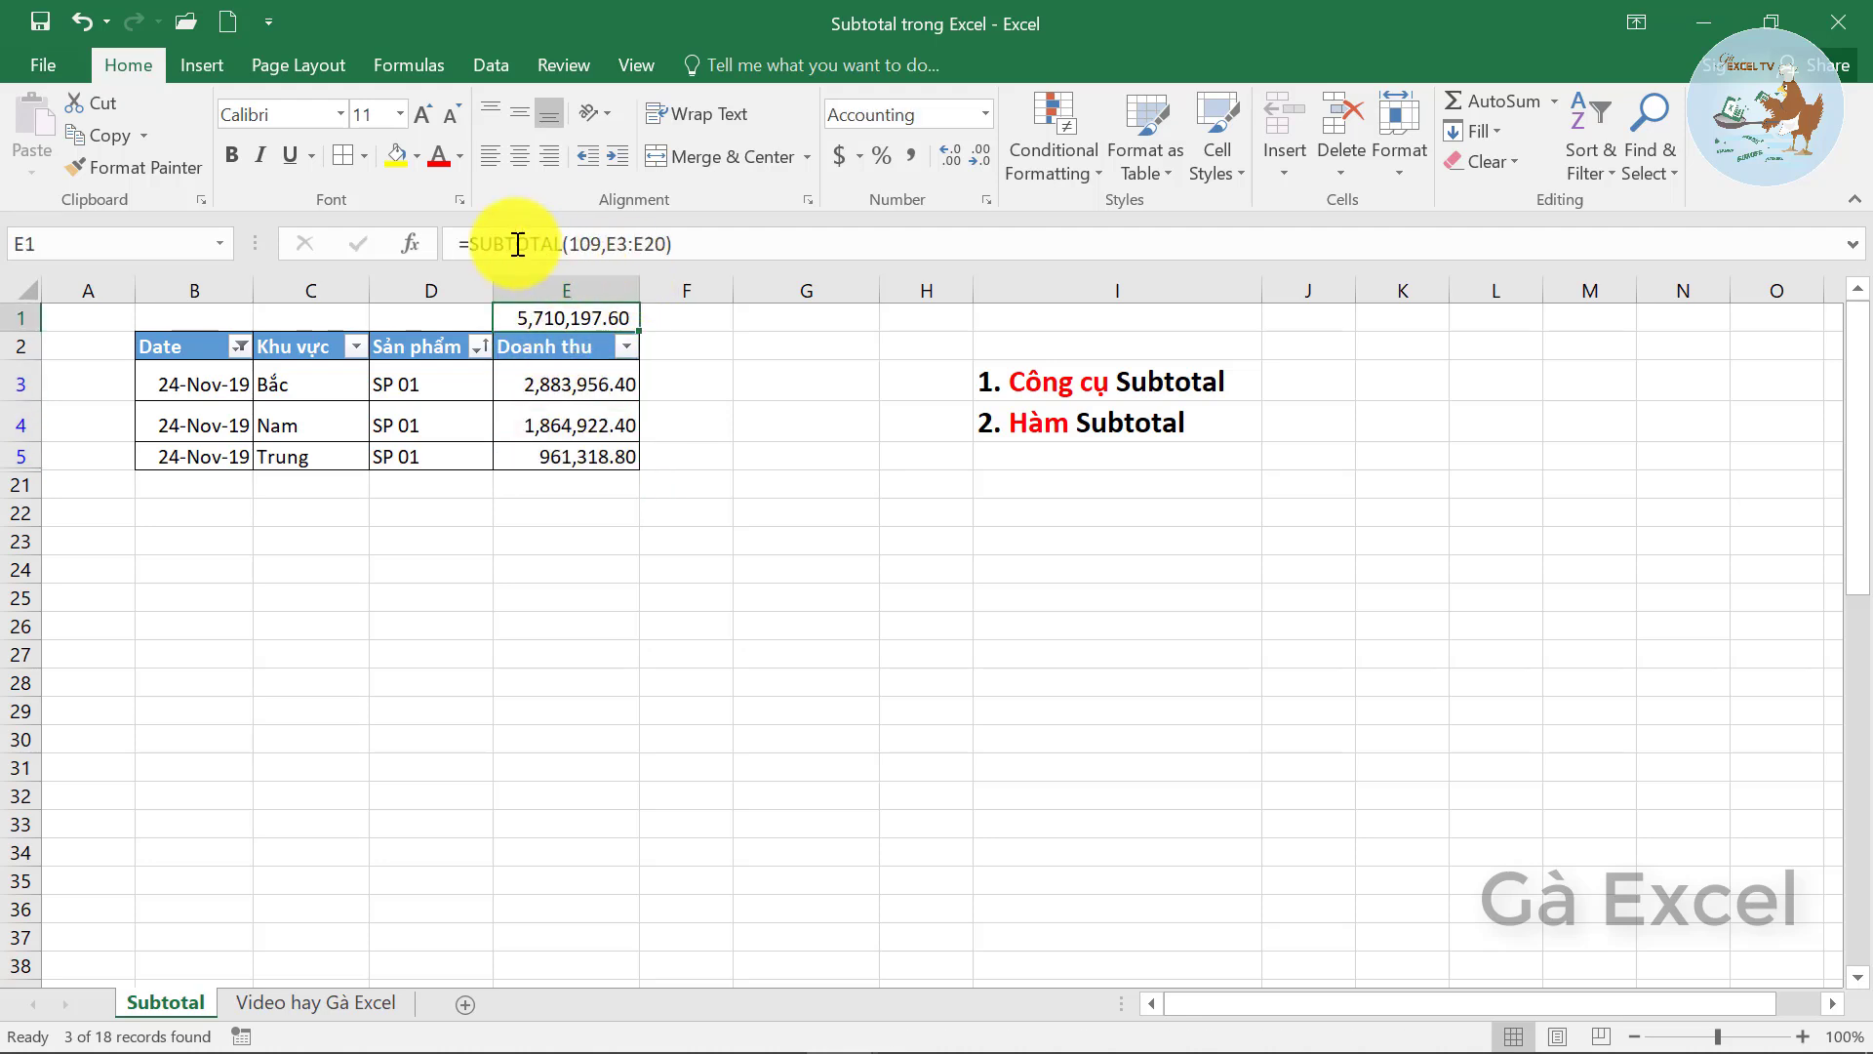
pyautogui.click(239, 346)
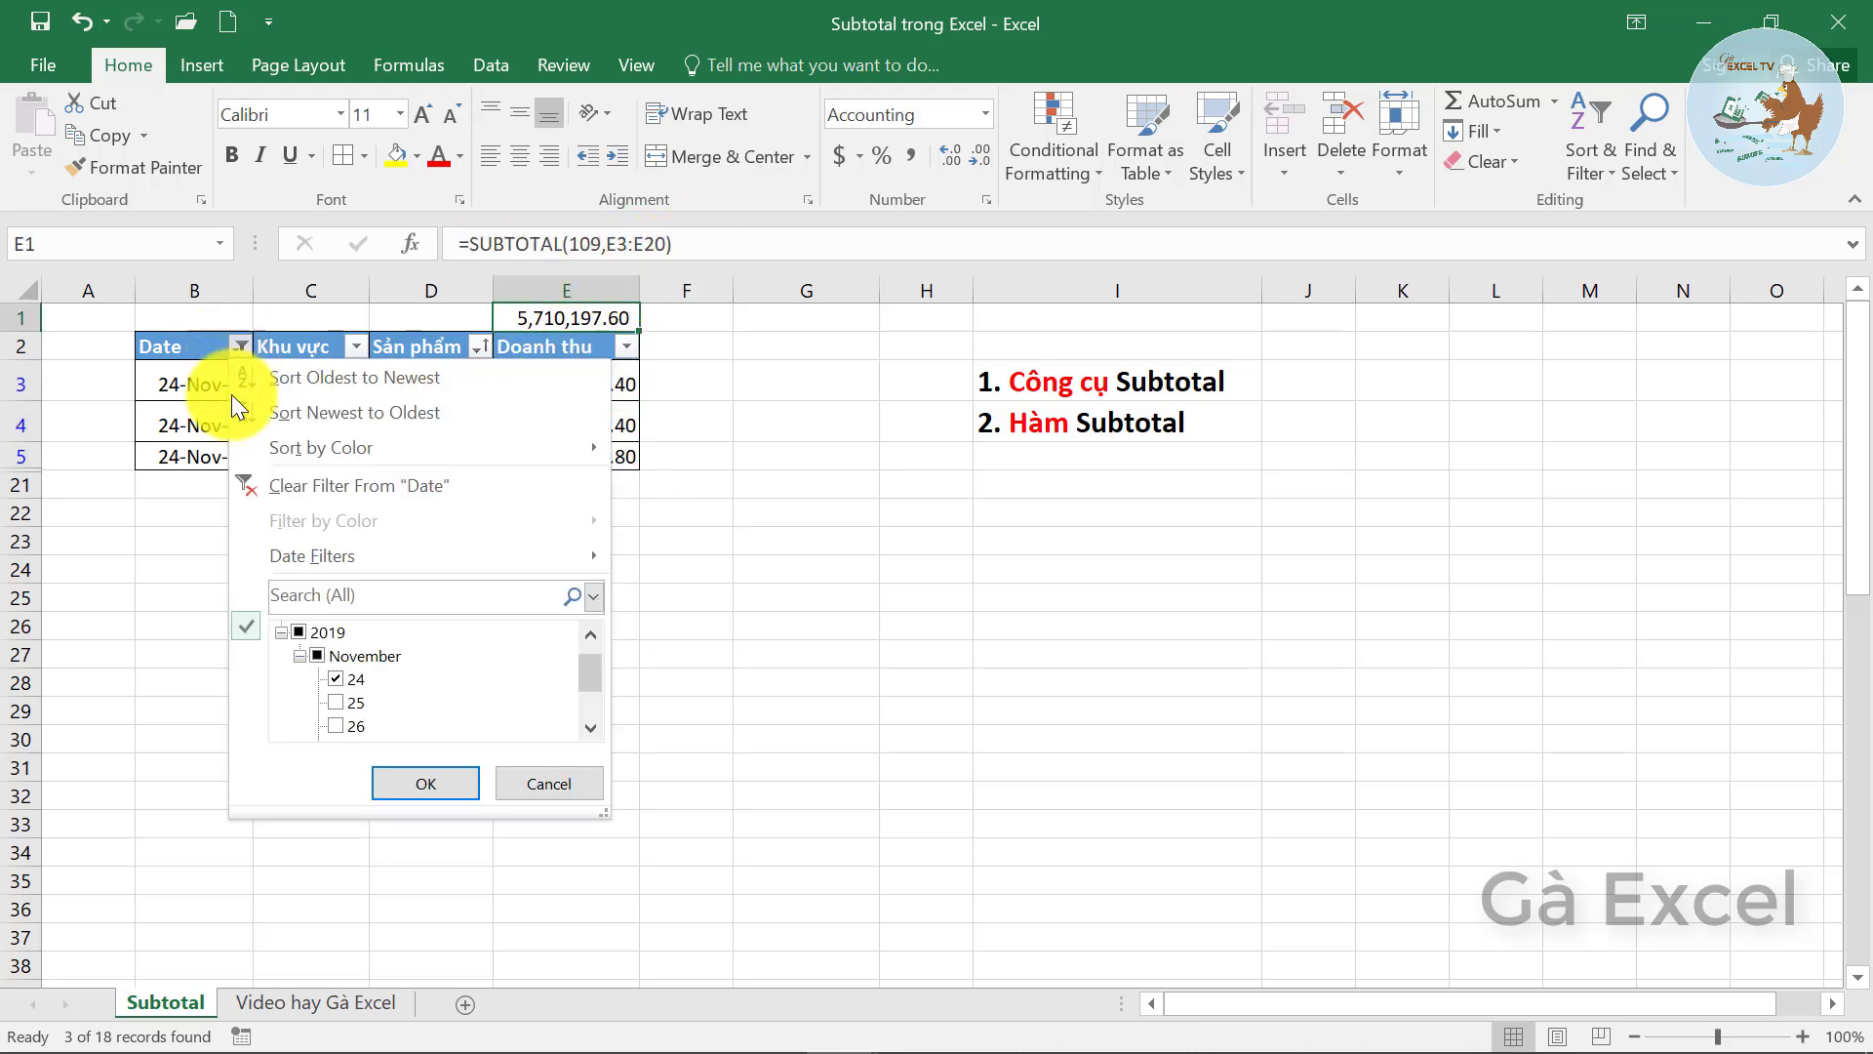
pyautogui.click(326, 636)
pyautogui.click(444, 778)
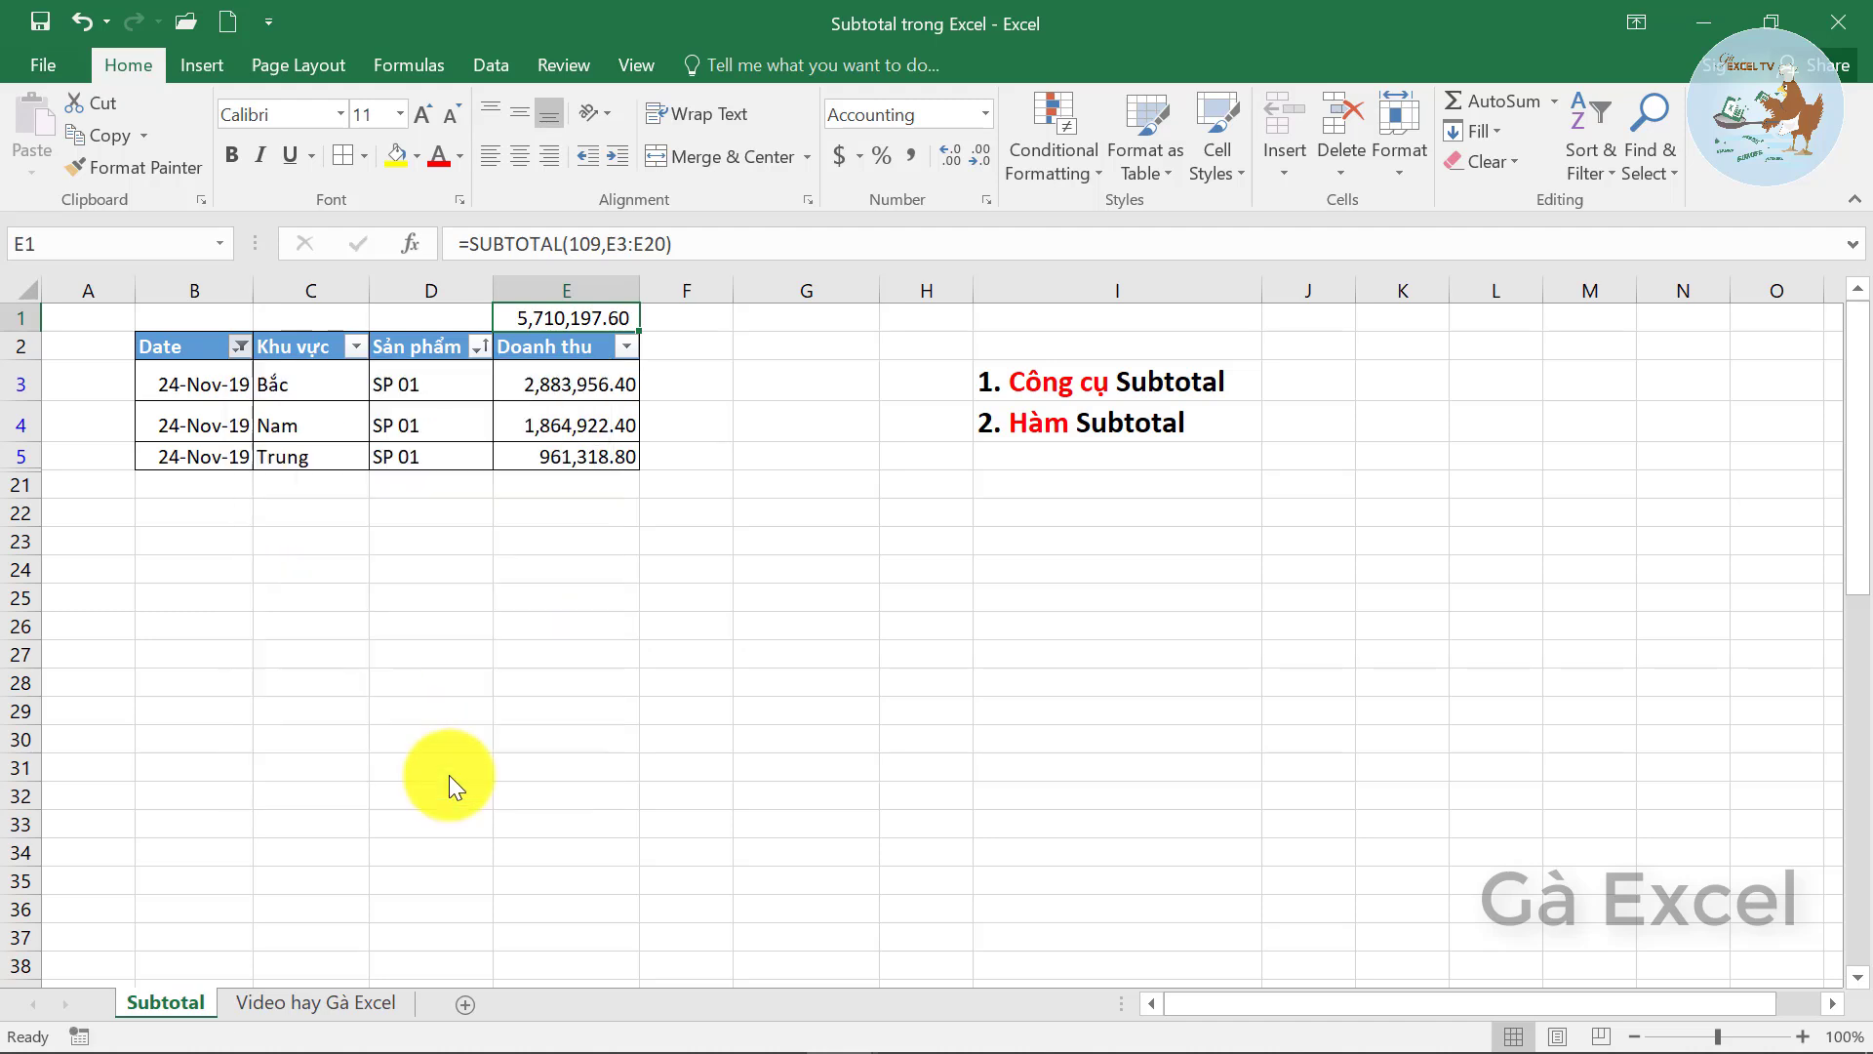
pyautogui.click(510, 518)
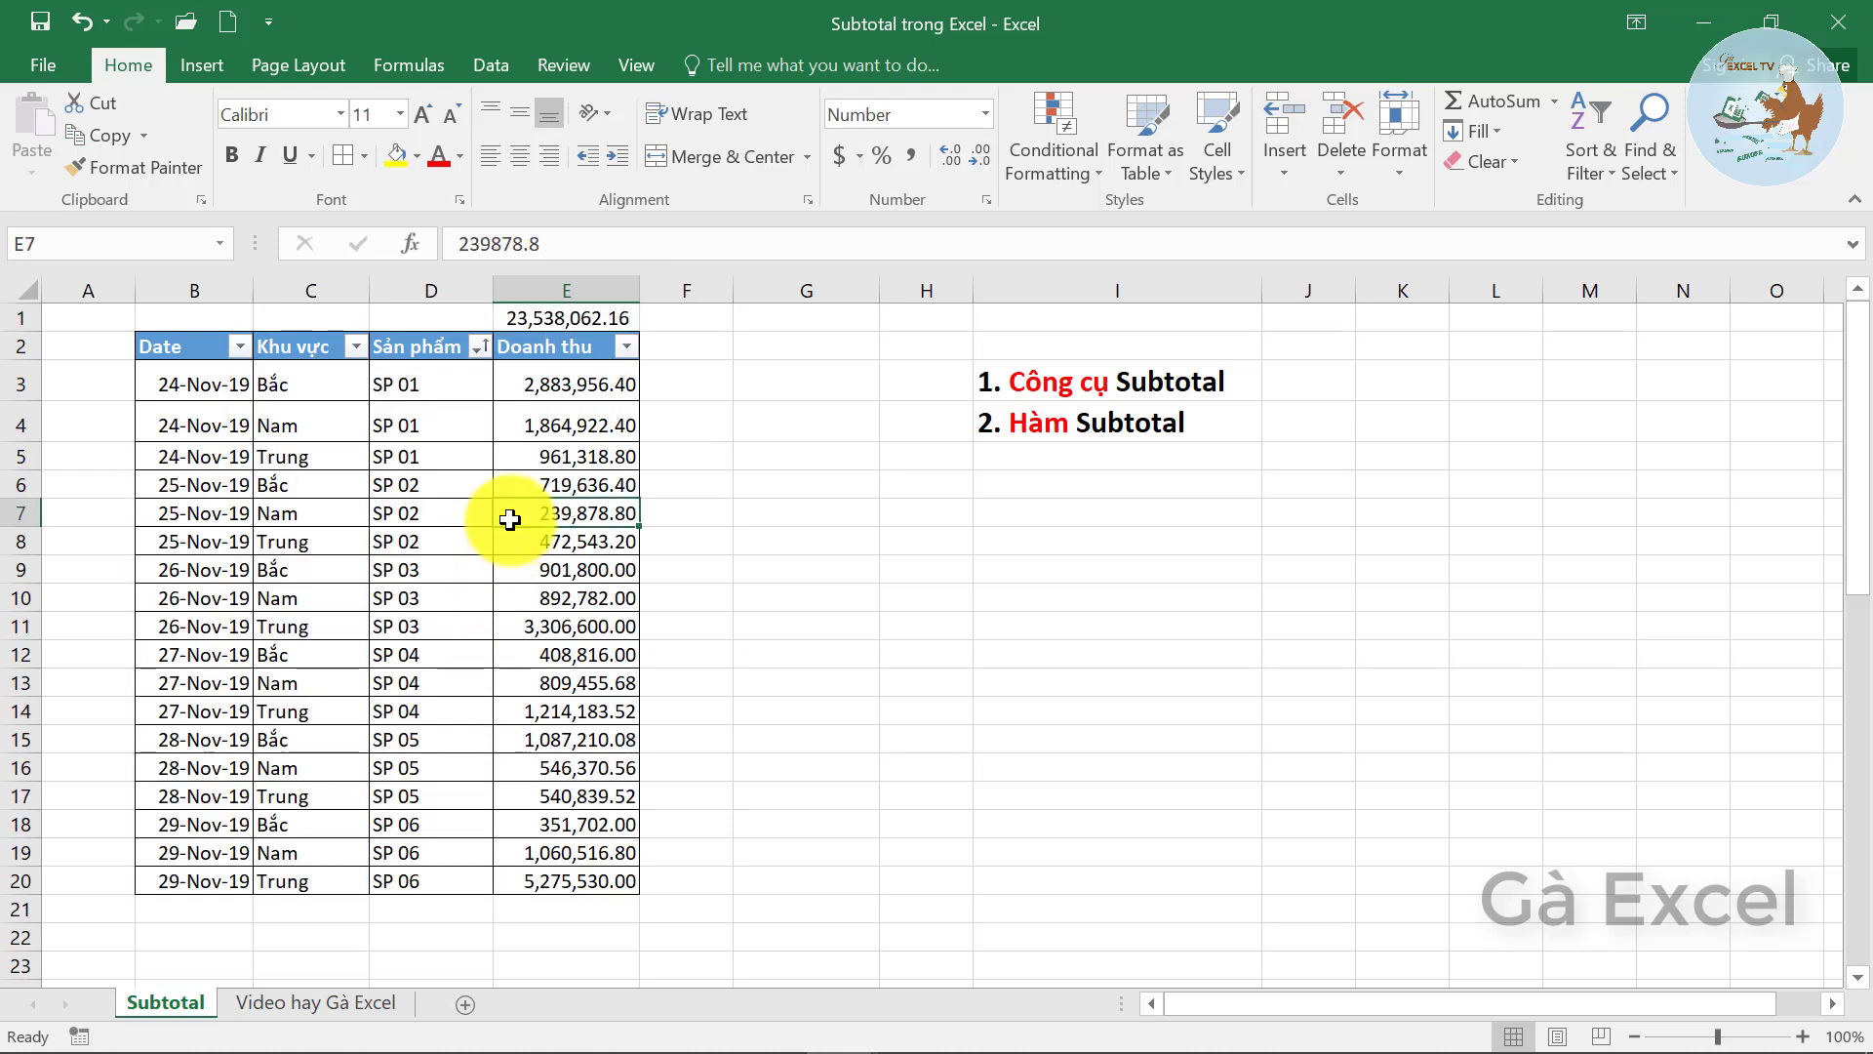
pyautogui.click(424, 647)
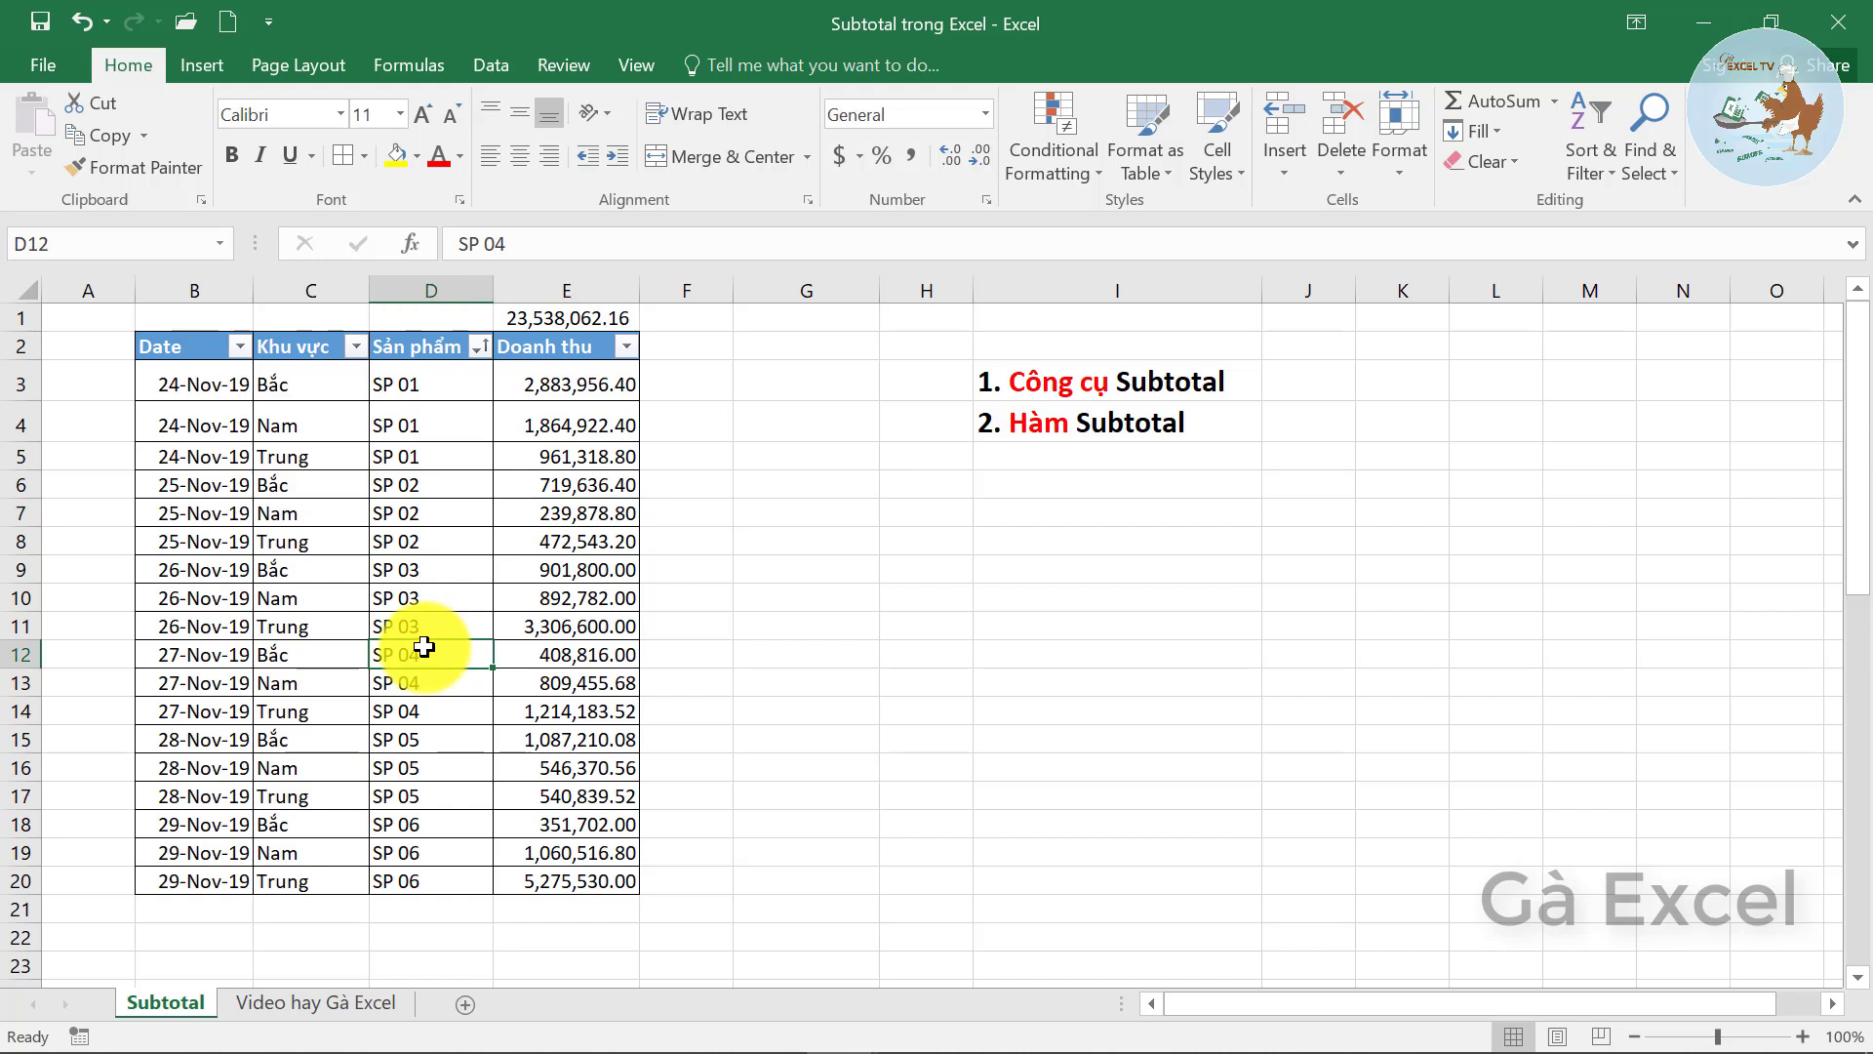
pyautogui.click(419, 625)
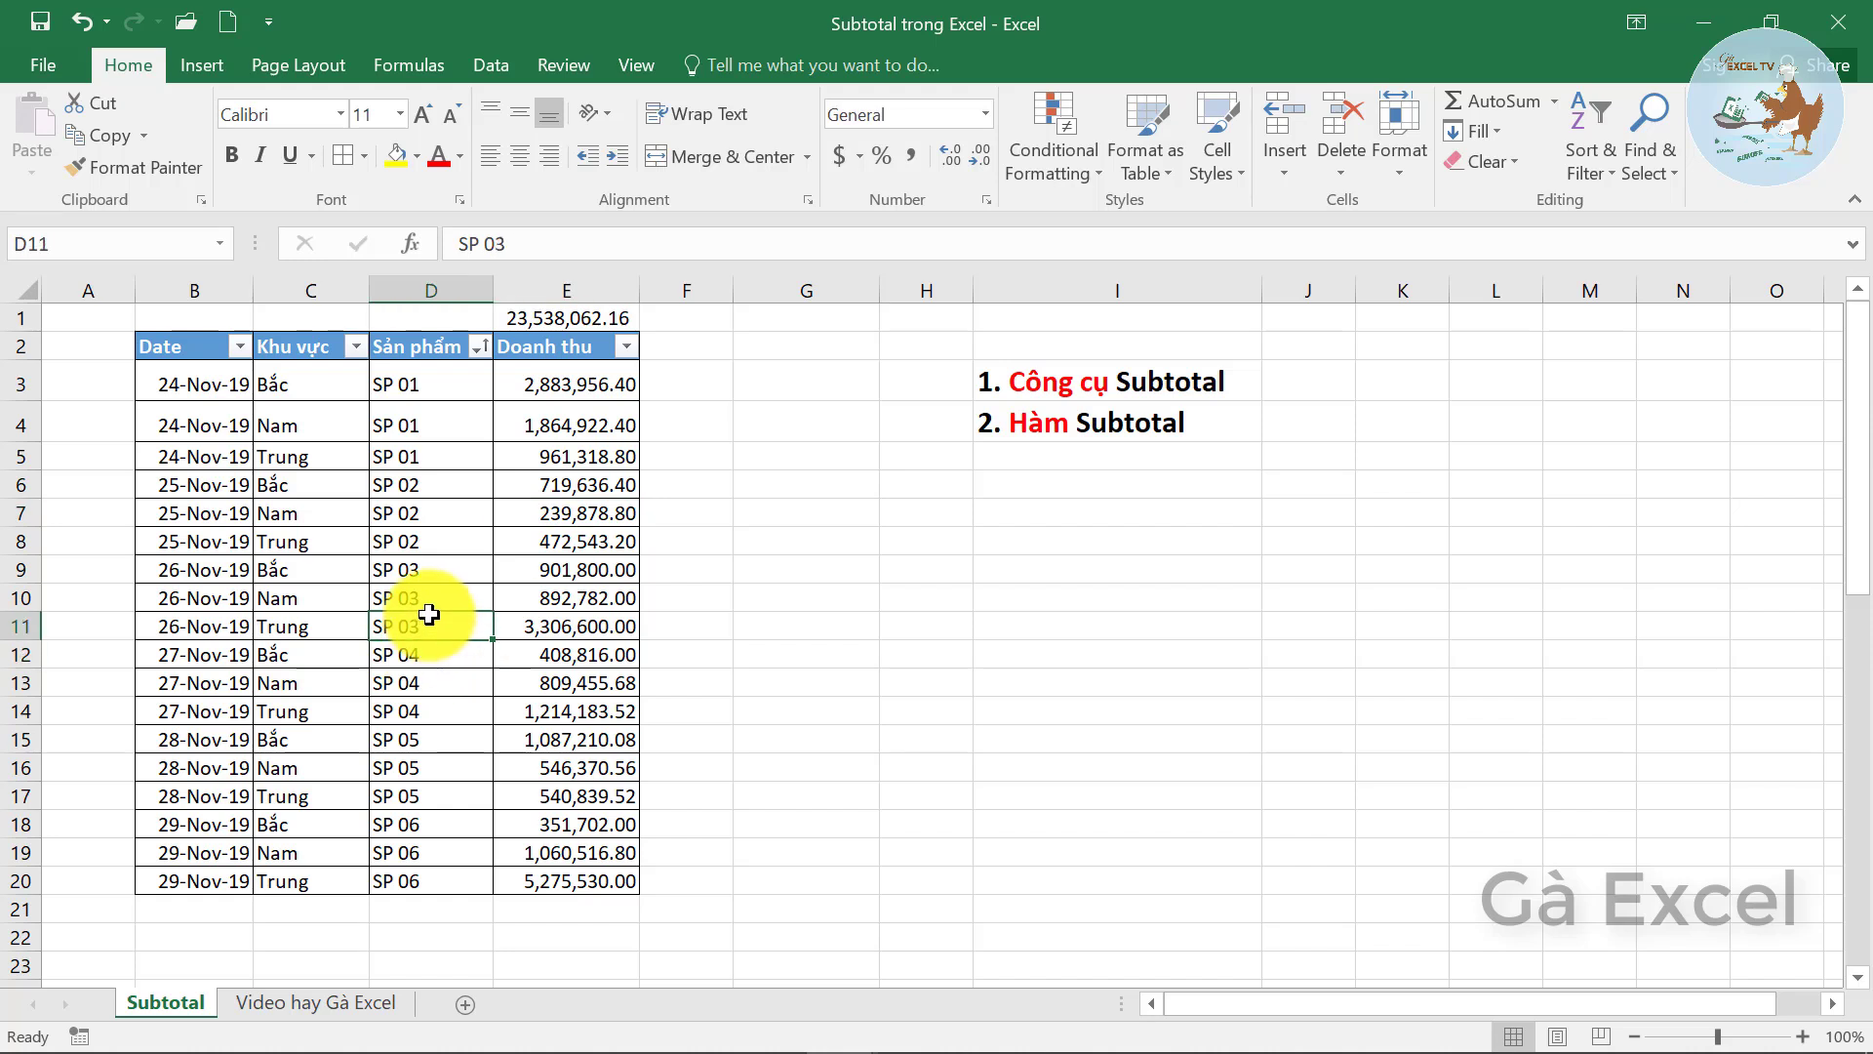